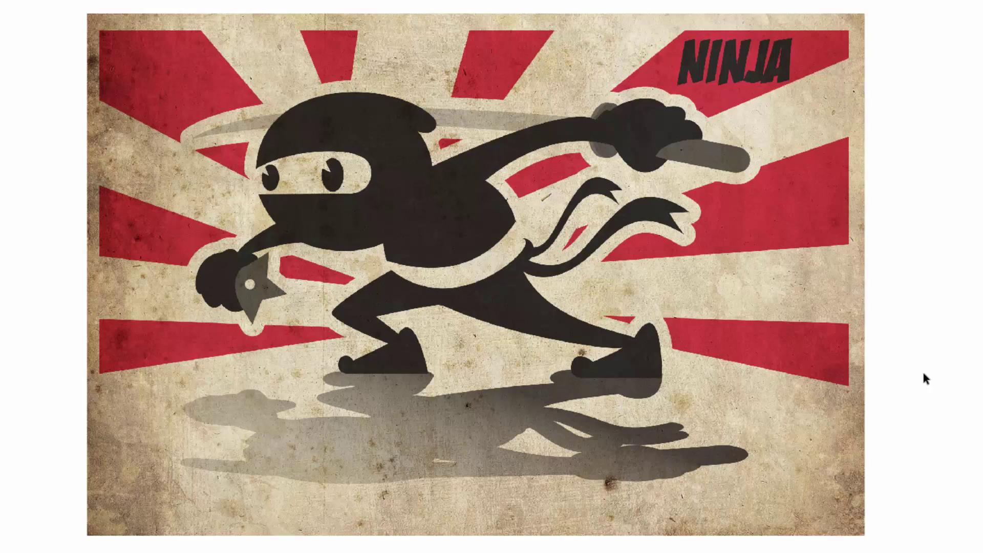
Create a new landscape 7 × 5 in document with width 5 in and height 7 in
{"action": "key", "text": "alt+f"}
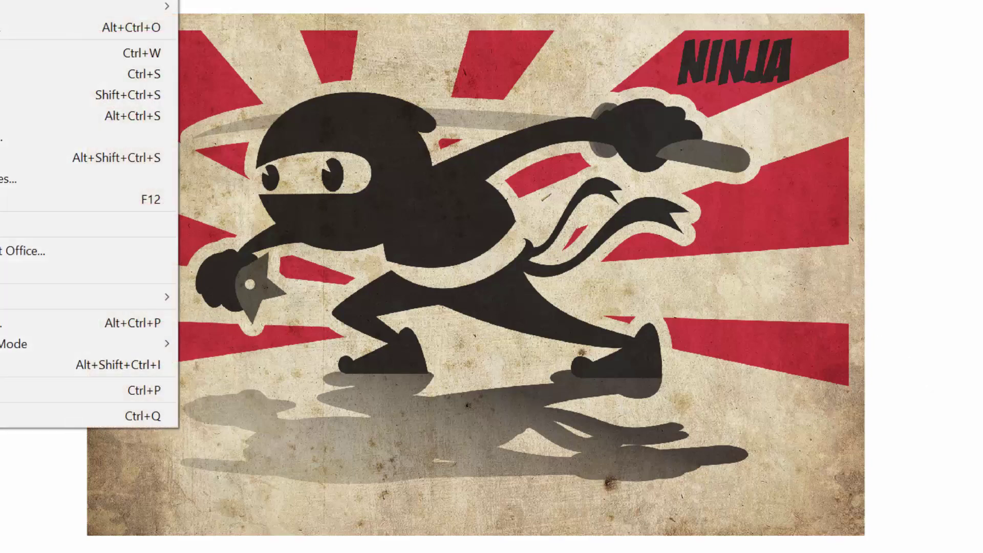
{"action": "key", "text": "n"}
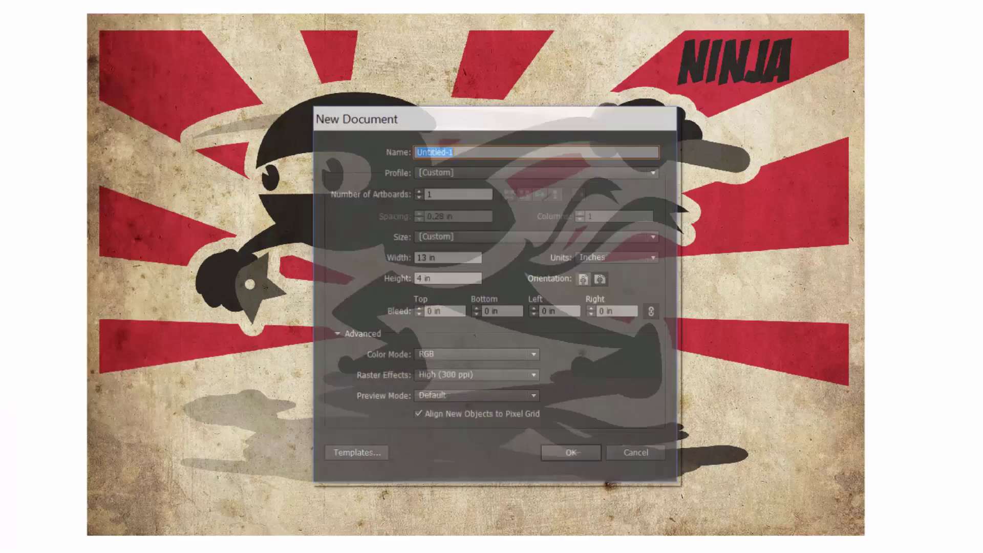
{"action": "left_click_drag", "start_coordinate": [427, 258], "coordinate": [413, 260]}
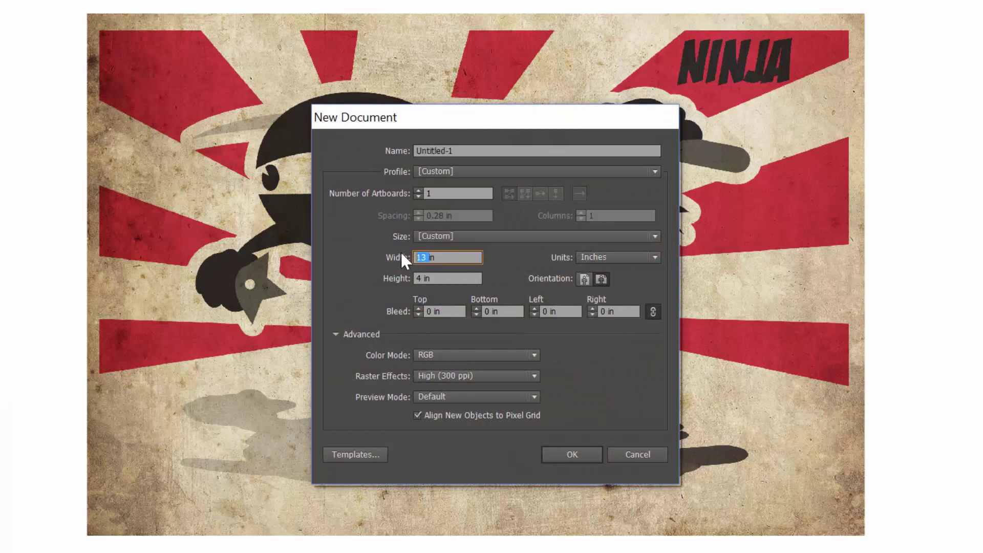
{"action": "left_click", "coordinate": [418, 278]}
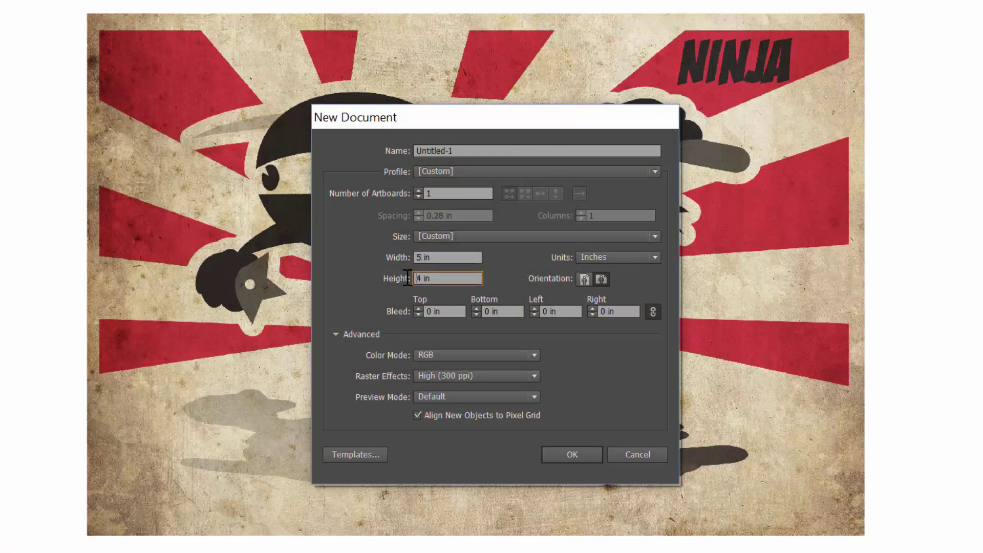
{"action": "type", "text": "5"}
{"action": "left_click_drag", "start_coordinate": [421, 279], "coordinate": [408, 285]}
{"action": "type", "text": "7"}
{"action": "left_click", "coordinate": [602, 279]}
{"action": "left_click", "coordinate": [568, 455]}
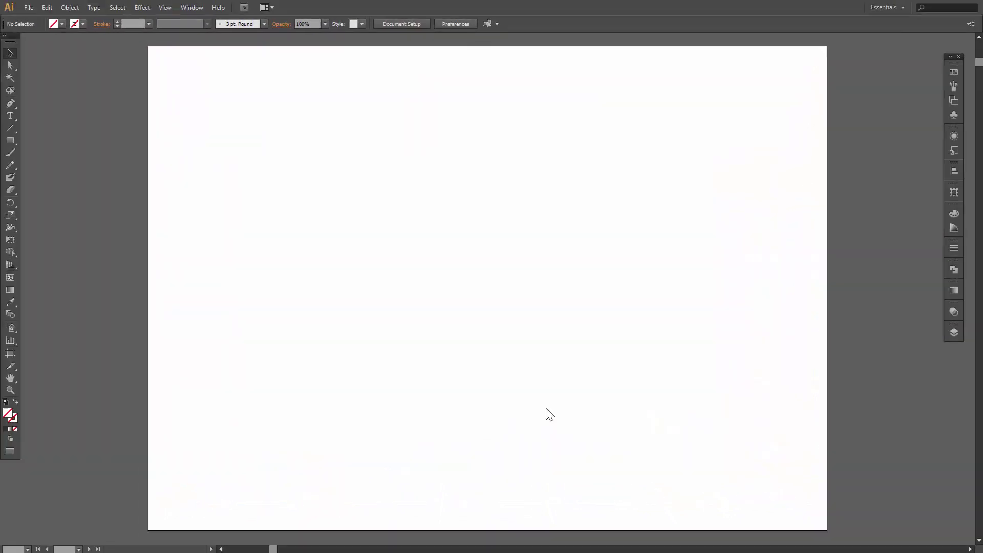
Hide the artboards from the View menu so the canvas is plain white
{"action": "left_click", "coordinate": [165, 8]}
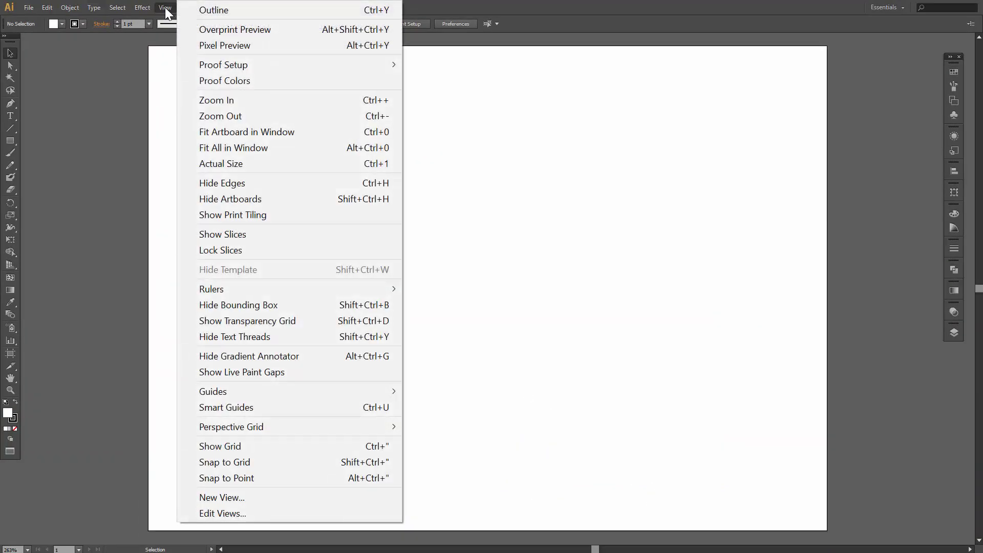
{"action": "left_click", "coordinate": [244, 199]}
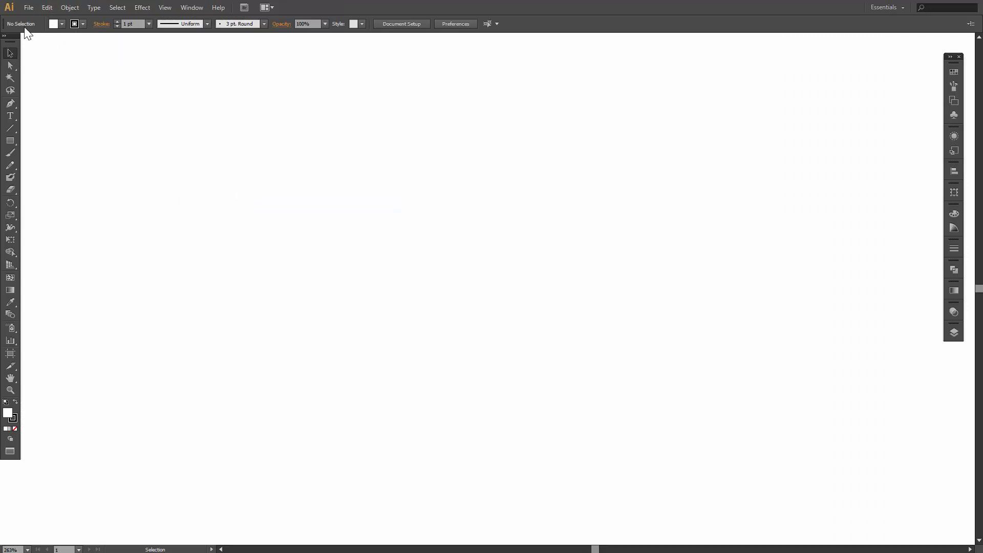
{"action": "left_click", "coordinate": [24, 8]}
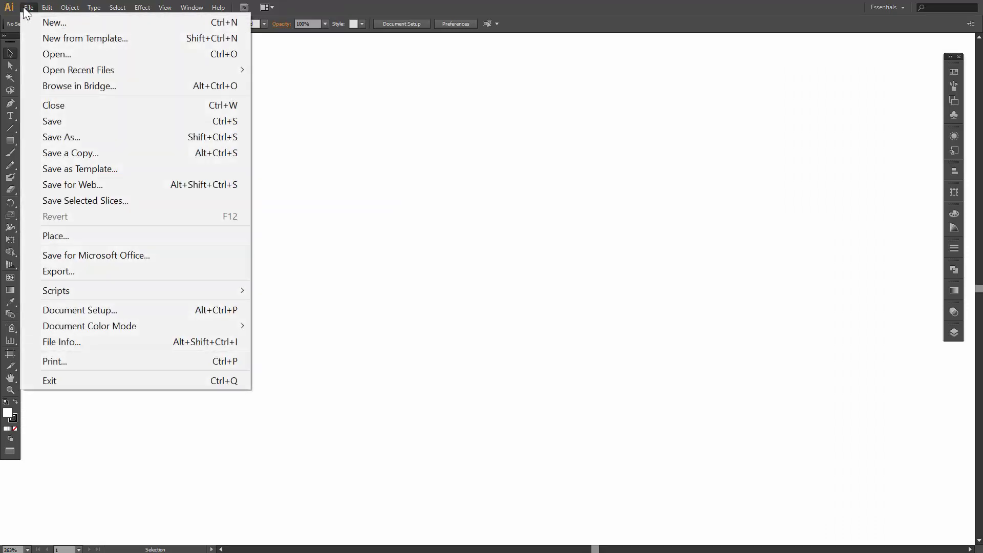
Place the Ninja Template image from the Downloads folder onto the canvas
{"action": "left_click", "coordinate": [75, 236]}
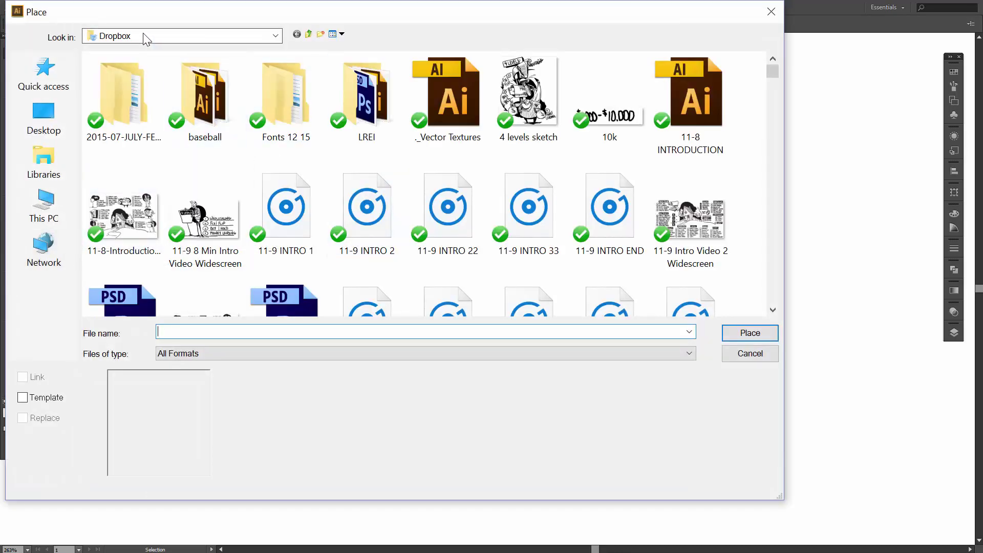
{"action": "left_click", "coordinate": [115, 35]}
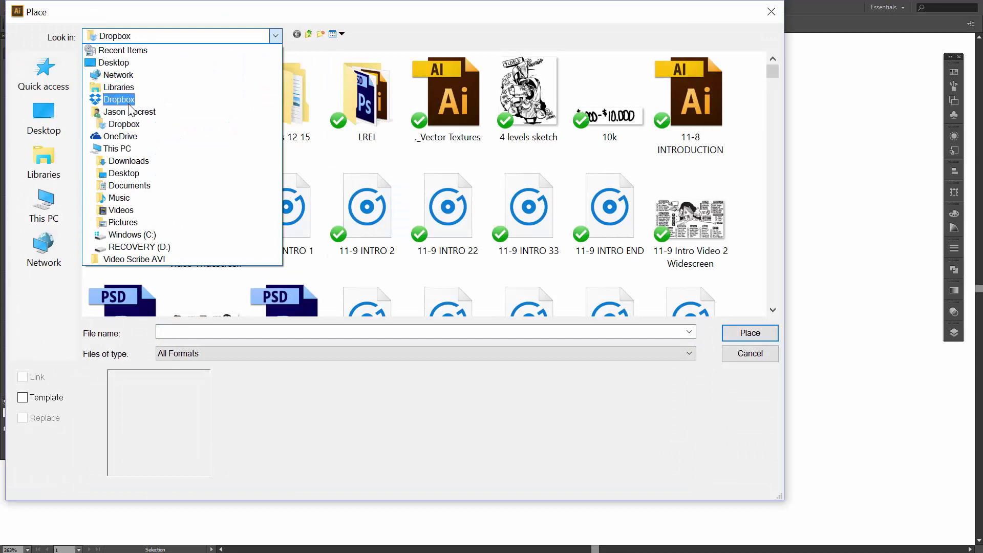
{"action": "left_click", "coordinate": [129, 162]}
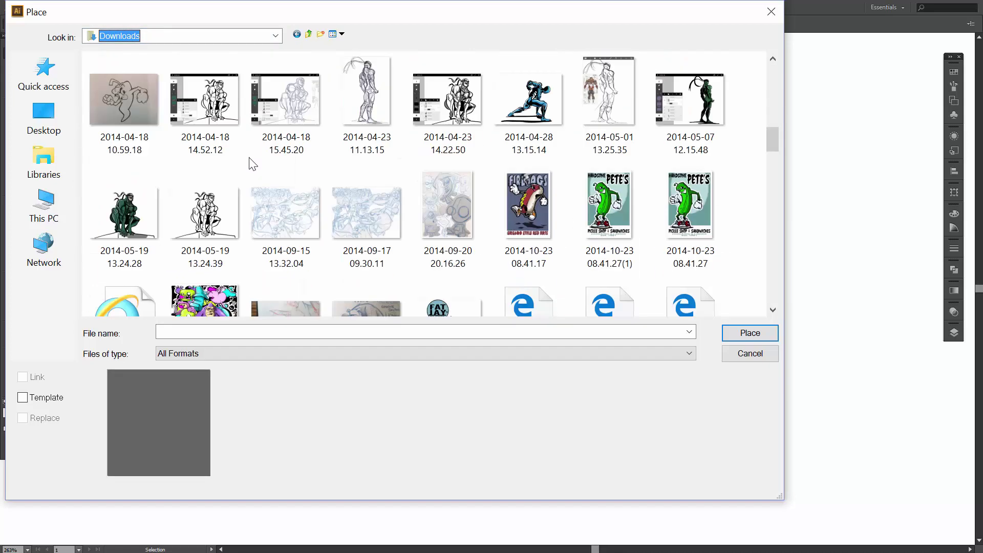
{"action": "scroll", "coordinate": [252, 164], "scroll_direction": "down", "scroll_amount": 15}
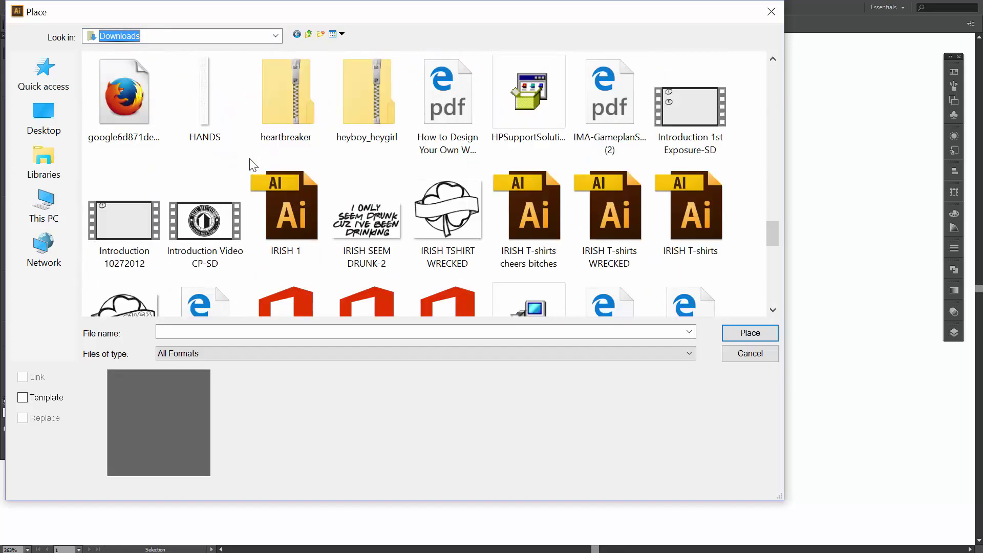
{"action": "scroll", "coordinate": [253, 164], "scroll_direction": "down", "scroll_amount": 5}
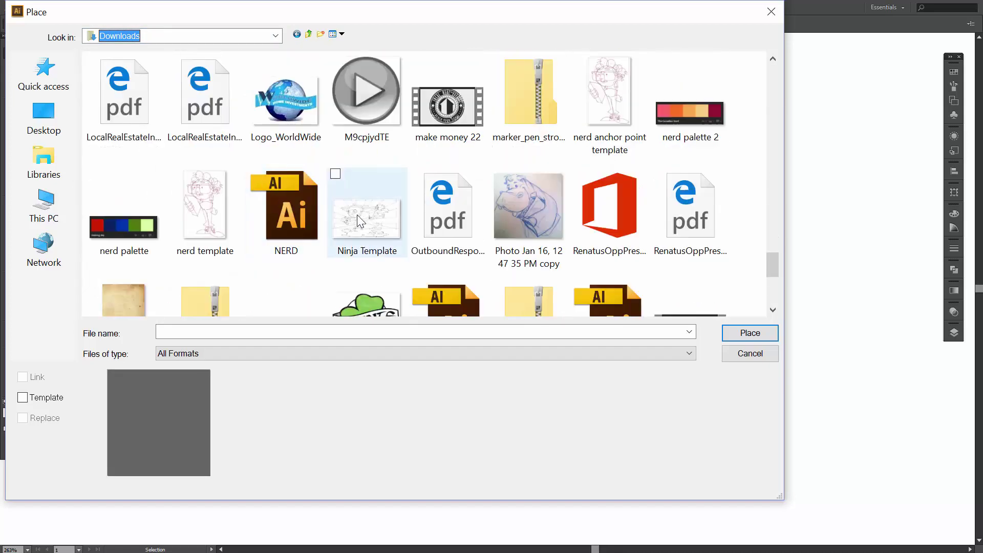
{"action": "left_click", "coordinate": [357, 214]}
{"action": "left_click", "coordinate": [750, 333]}
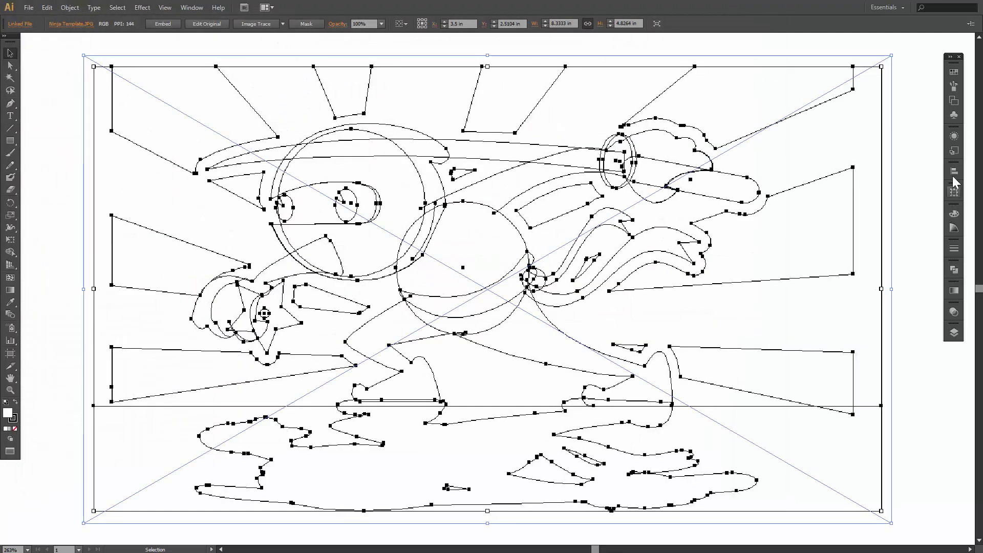
Set the sketch to 50% opacity and make Layer 1 a locked template
{"action": "left_click", "coordinate": [954, 312]}
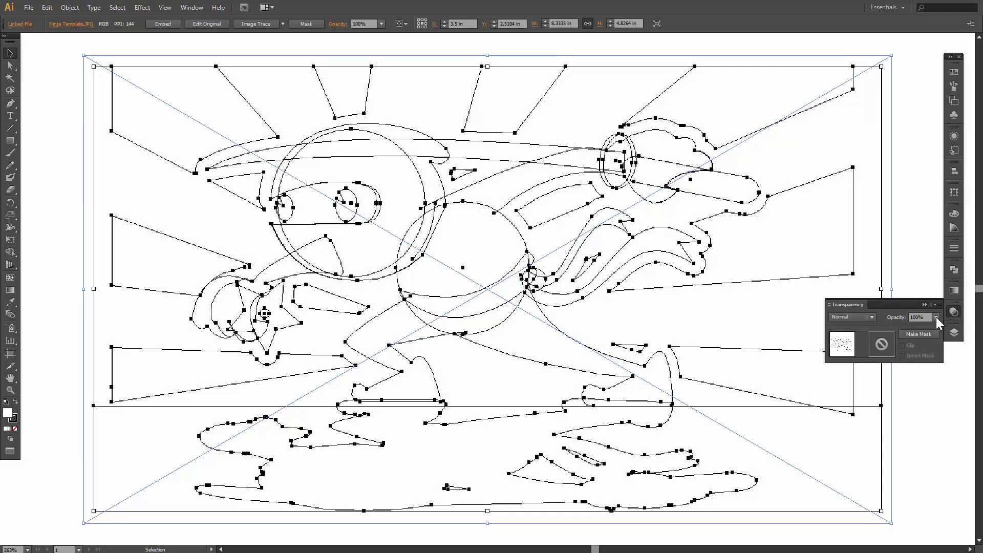
{"action": "left_click", "coordinate": [936, 317]}
{"action": "left_click", "coordinate": [941, 382]}
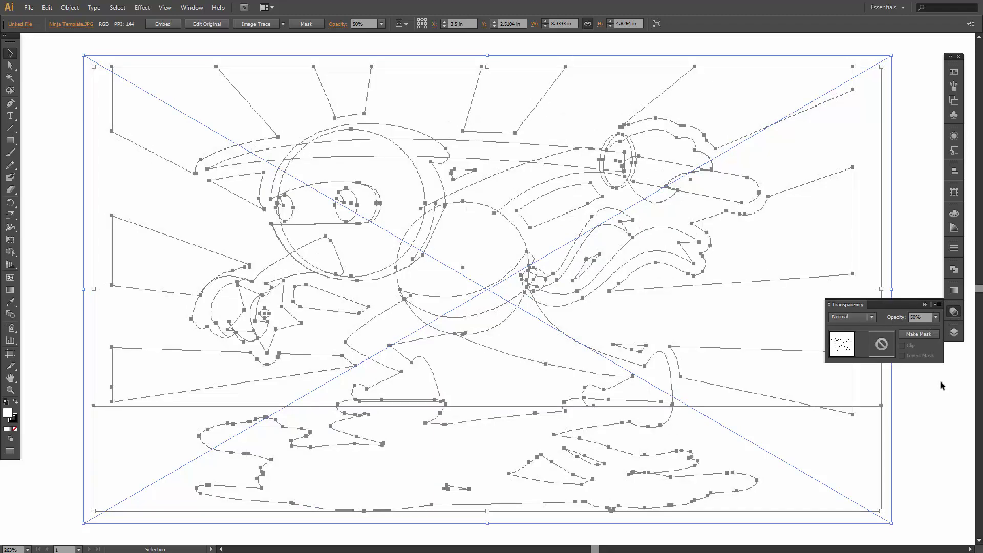
{"action": "left_click", "coordinate": [954, 333]}
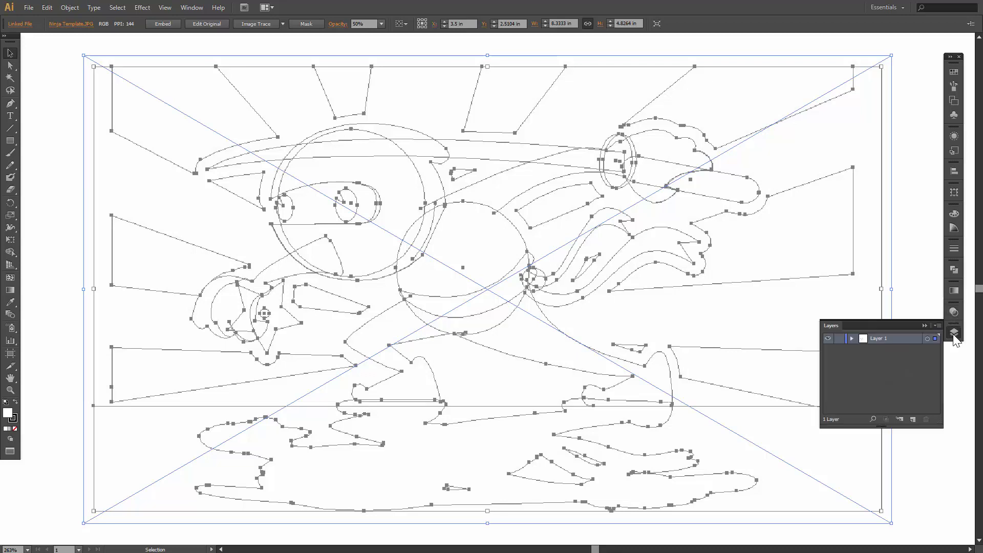
{"action": "left_click", "coordinate": [938, 326]}
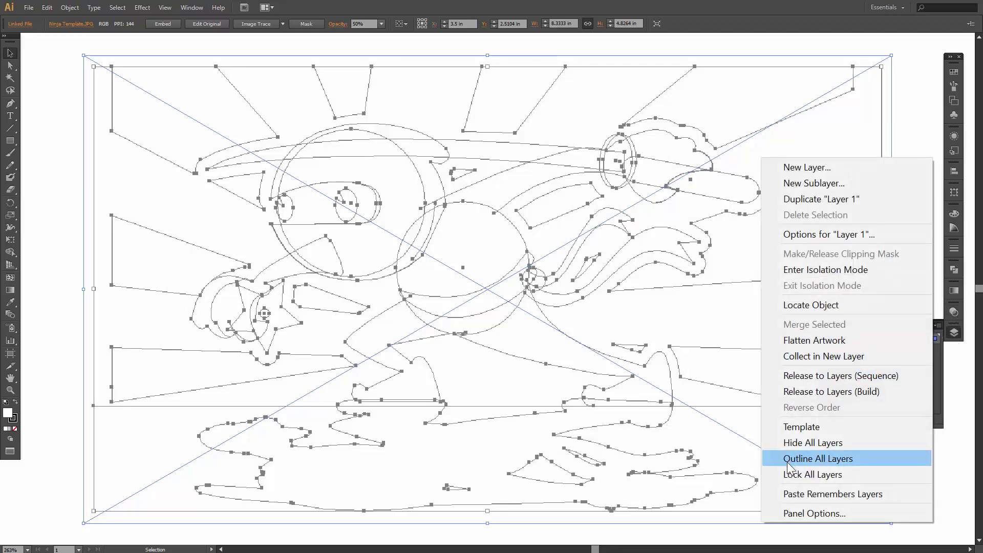
{"action": "left_click", "coordinate": [801, 428]}
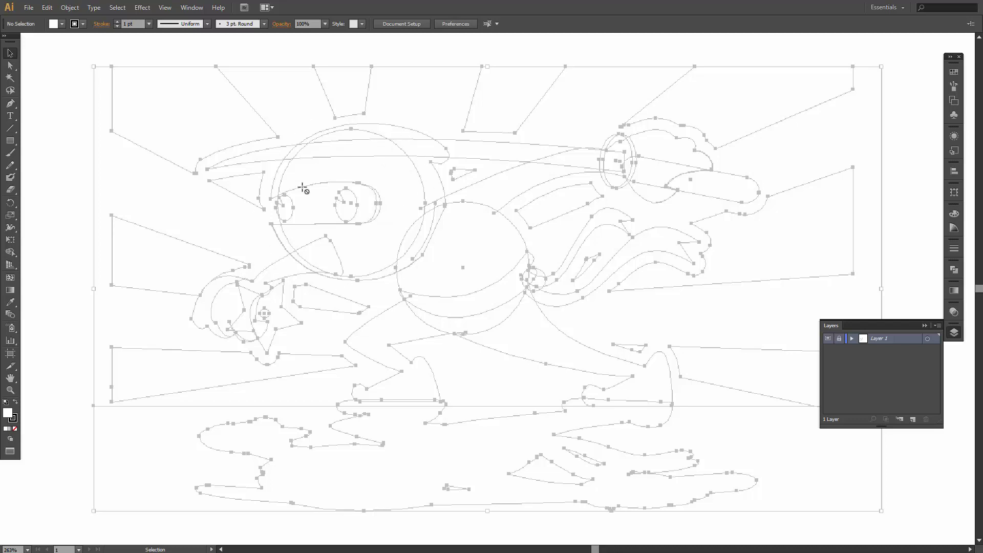
Add a new layer above the sketch named INKING
{"action": "left_click", "coordinate": [912, 419]}
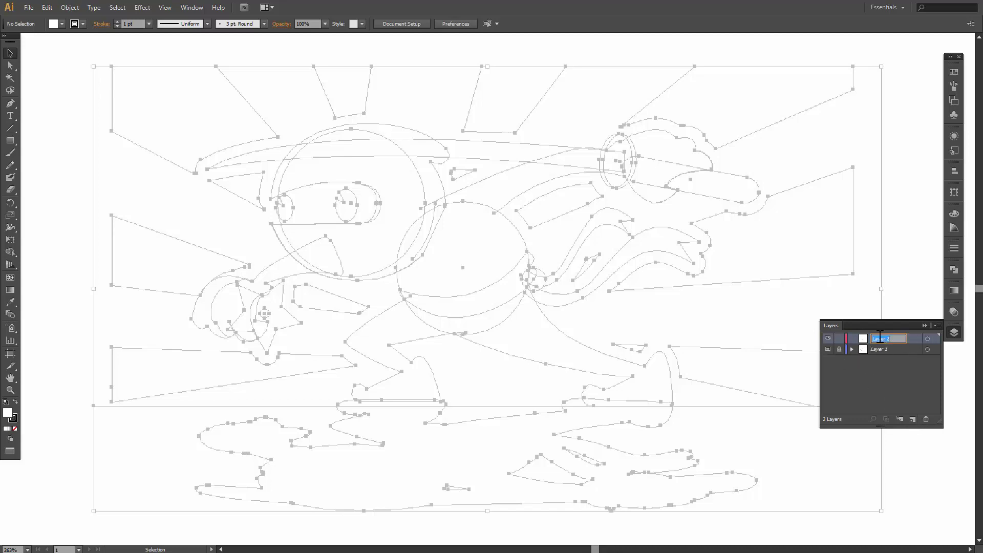
{"action": "type", "text": "INKING"}
{"action": "key", "text": "Return"}
Tear off the Rectangle tool group into a floating panel and pick the Ellipse tool
{"action": "left_click", "coordinate": [925, 325]}
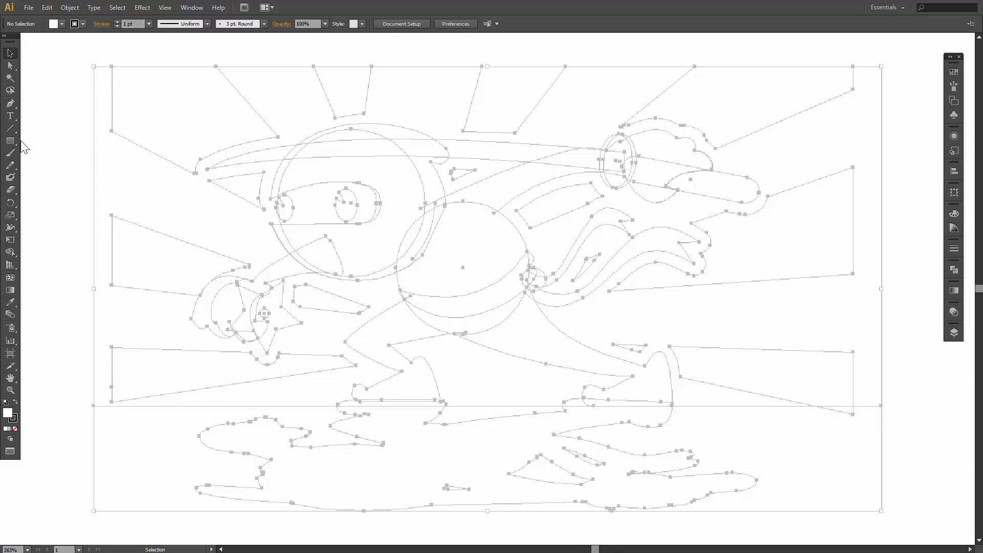
{"action": "left_click_drag", "start_coordinate": [10, 141], "coordinate": [123, 165]}
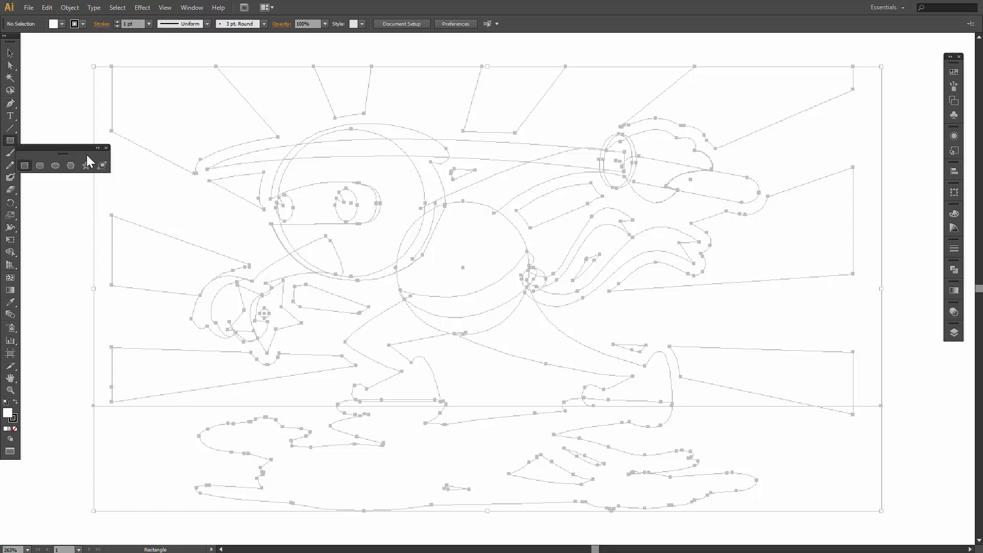
{"action": "left_click_drag", "start_coordinate": [68, 146], "coordinate": [175, 88]}
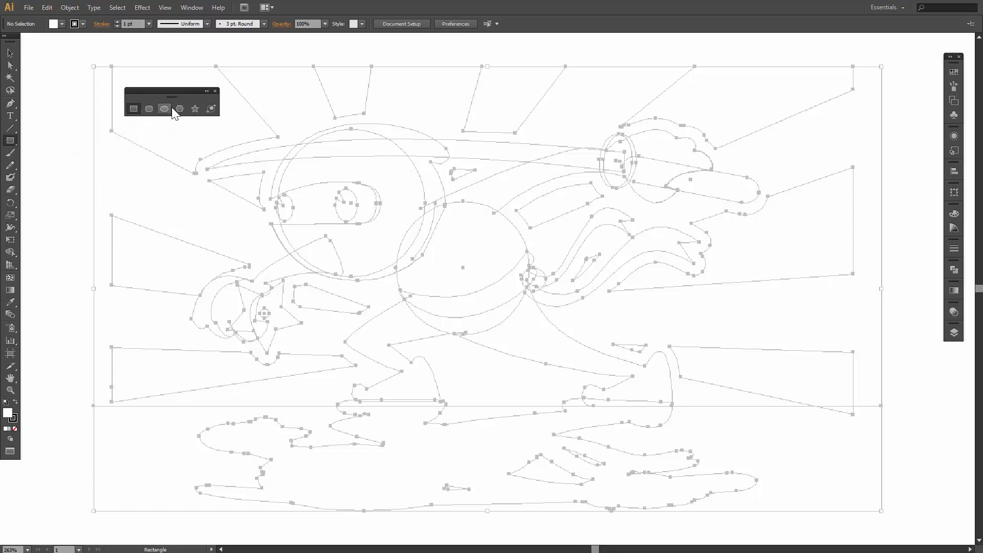
{"action": "left_click", "coordinate": [165, 109]}
Draw a circle over the ninja's head, nudge it left, and remove its fill
{"action": "left_click_drag", "start_coordinate": [358, 205], "coordinate": [431, 284]}
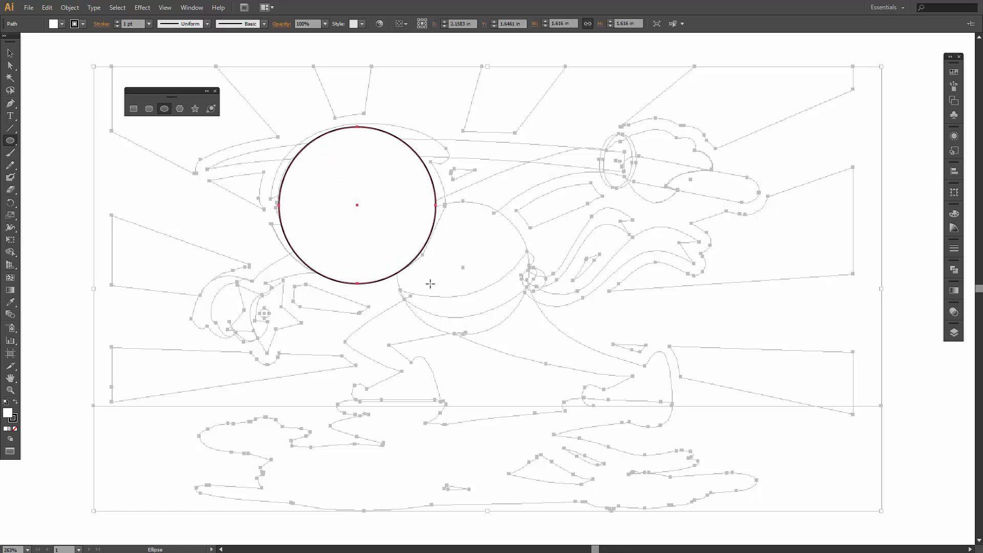
{"action": "key", "text": "Left"}
{"action": "key", "text": "Left"}
{"action": "key", "text": "Left"}
{"action": "key", "text": "Left"}
{"action": "key", "text": "Left"}
{"action": "key", "text": "Left"}
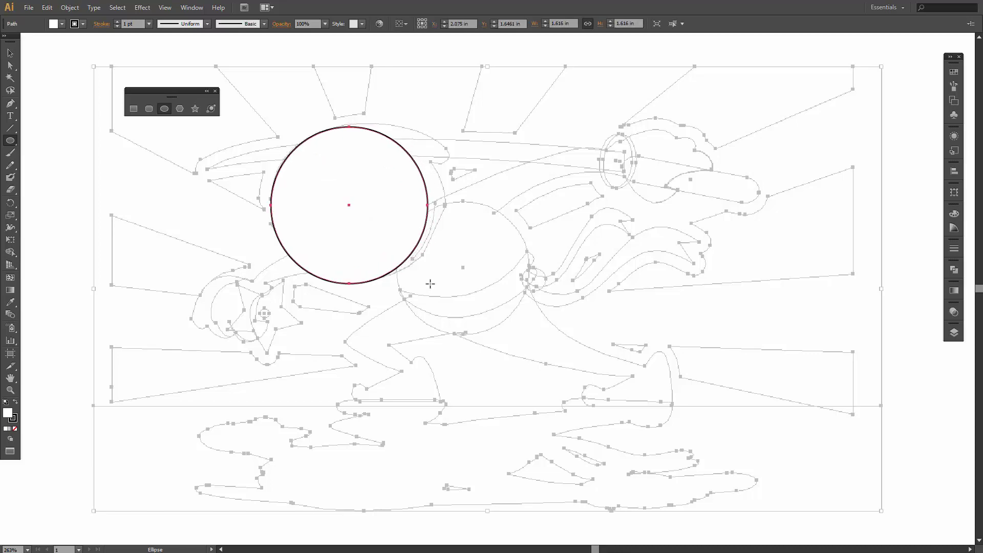
{"action": "left_click", "coordinate": [61, 24]}
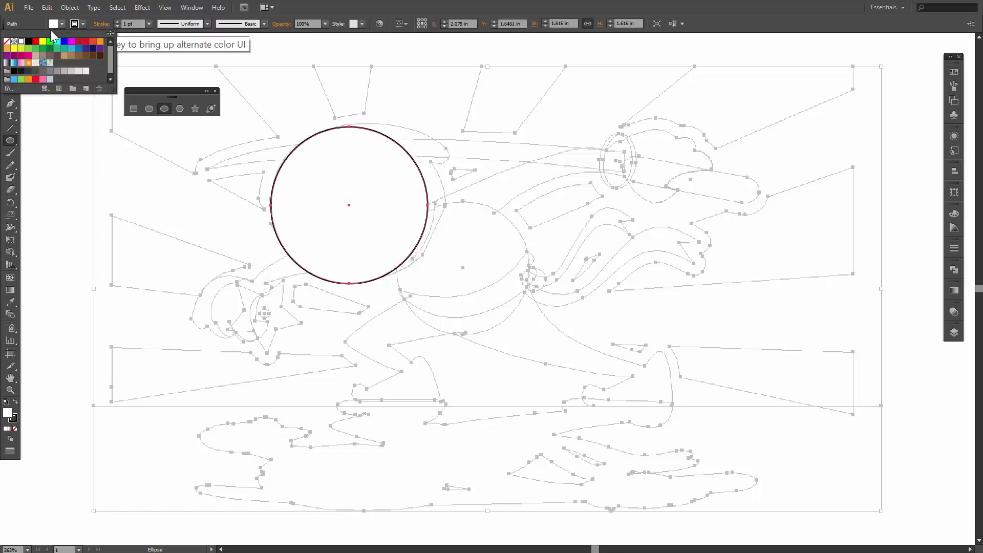
{"action": "left_click", "coordinate": [8, 41]}
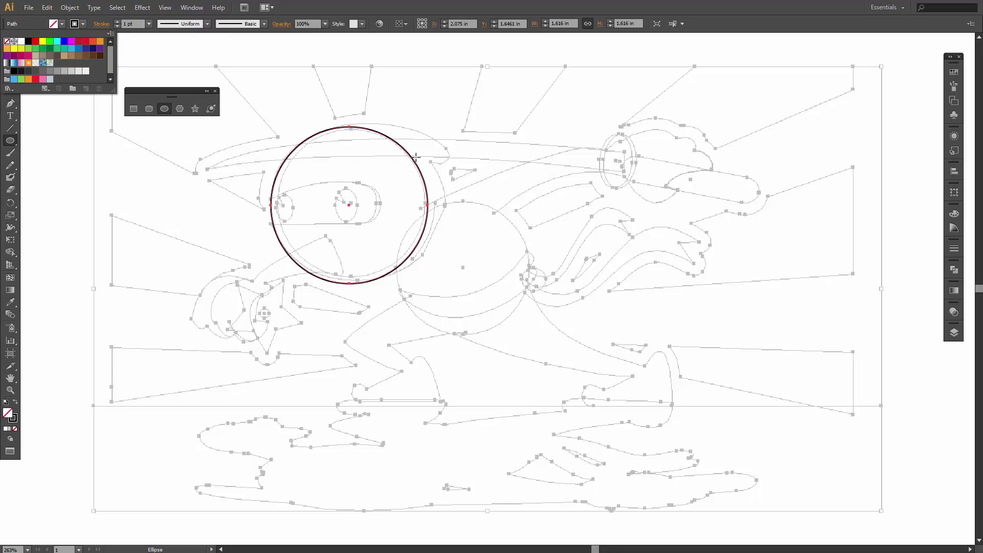
{"action": "key", "text": "v"}
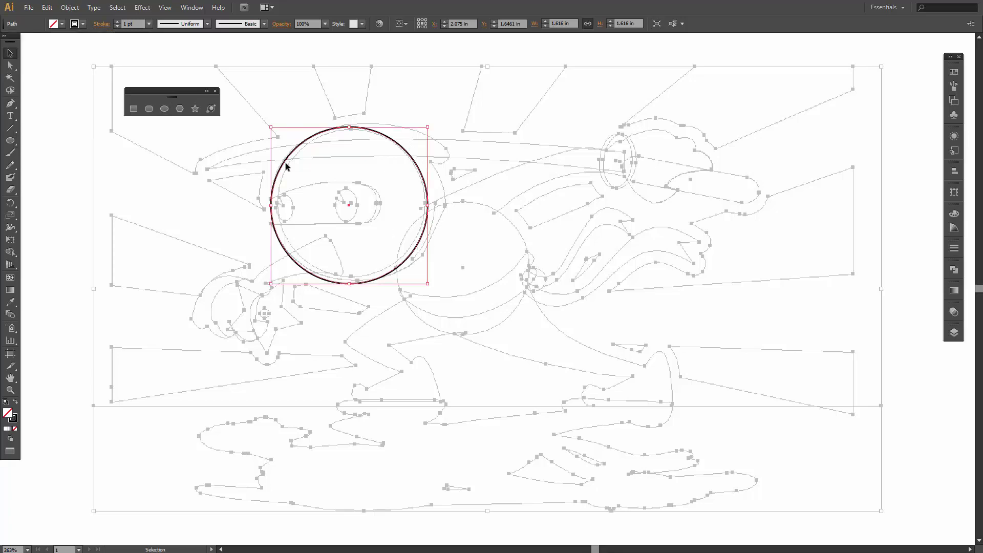
Give the head circle a 2 pt stroke, duplicate it slightly right, and widen the copy leftward
{"action": "left_click", "coordinate": [117, 22]}
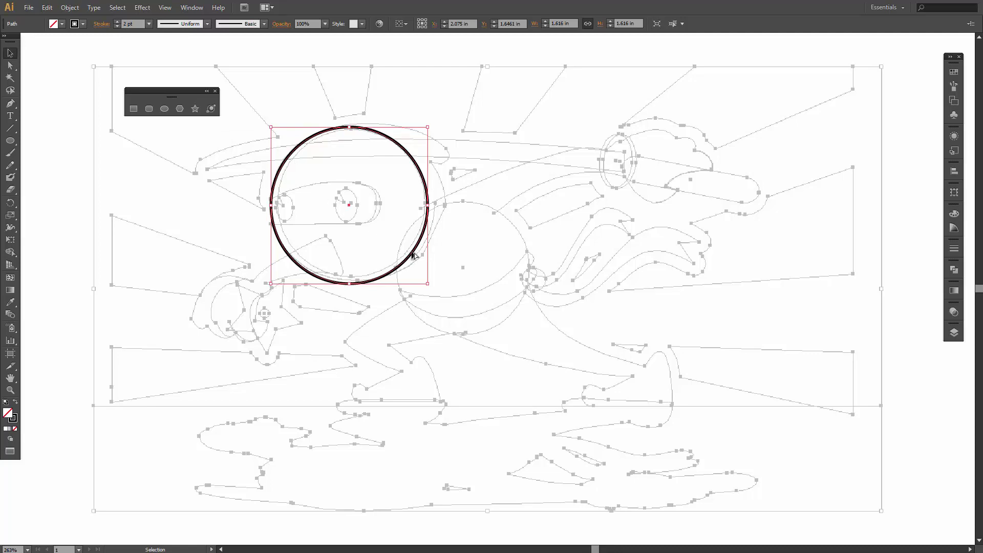
{"action": "left_click_drag", "start_coordinate": [415, 252], "coordinate": [422, 257]}
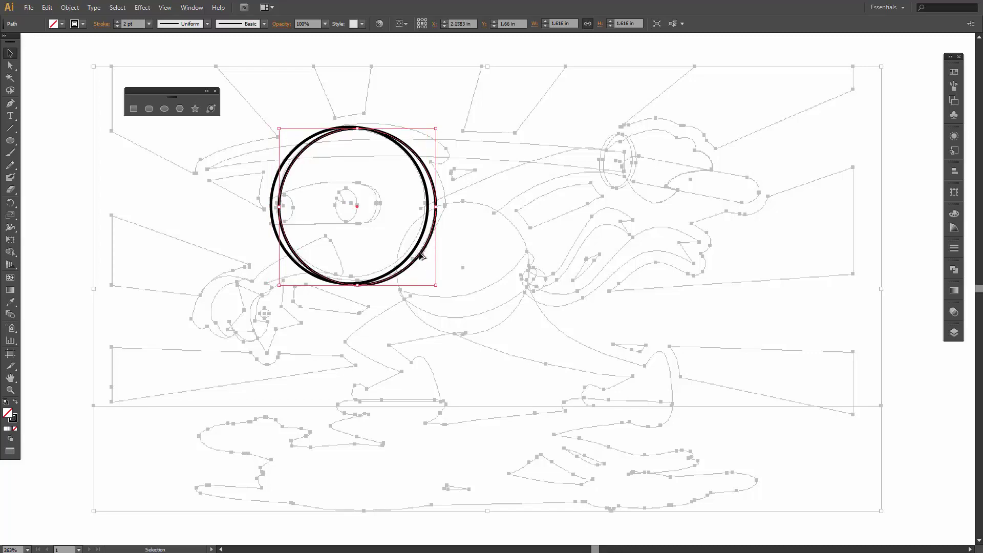
{"action": "key", "text": "Right"}
{"action": "key", "text": "Right"}
{"action": "key", "text": "Right"}
{"action": "key", "text": "Right"}
{"action": "key", "text": "Right"}
{"action": "key", "text": "Right"}
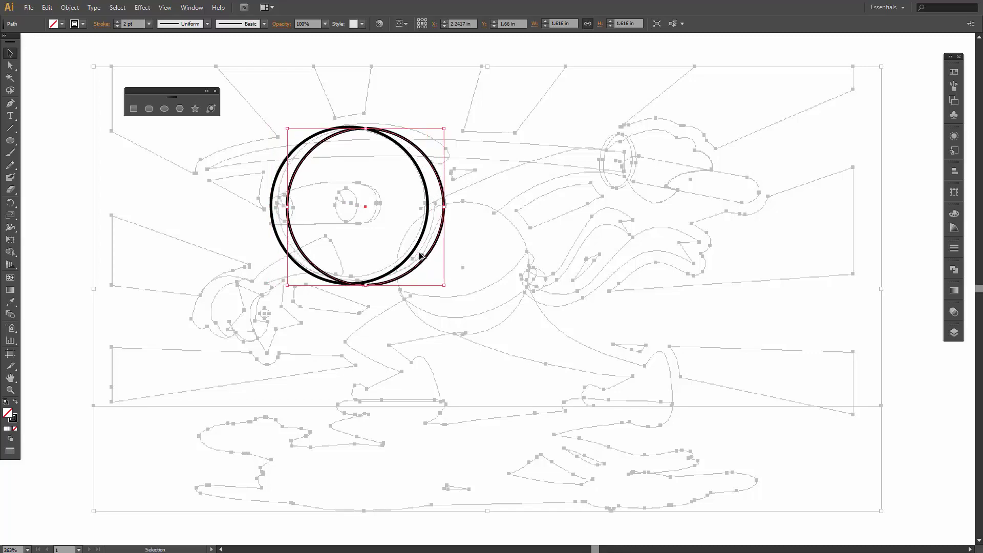
{"action": "left_click_drag", "start_coordinate": [286, 206], "coordinate": [279, 206]}
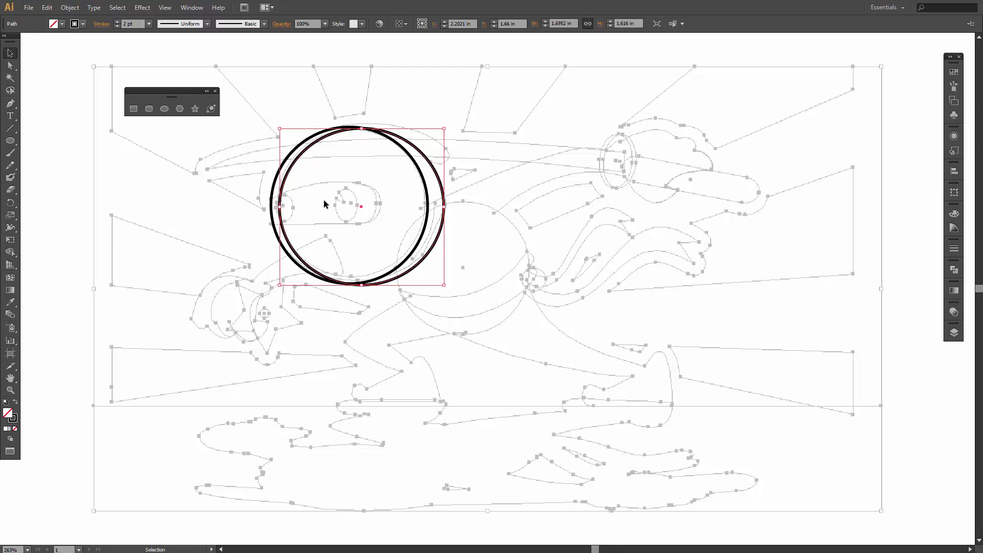
Draw a three-point Pen path from the head's top out to a tip on the right
{"action": "left_click", "coordinate": [484, 178]}
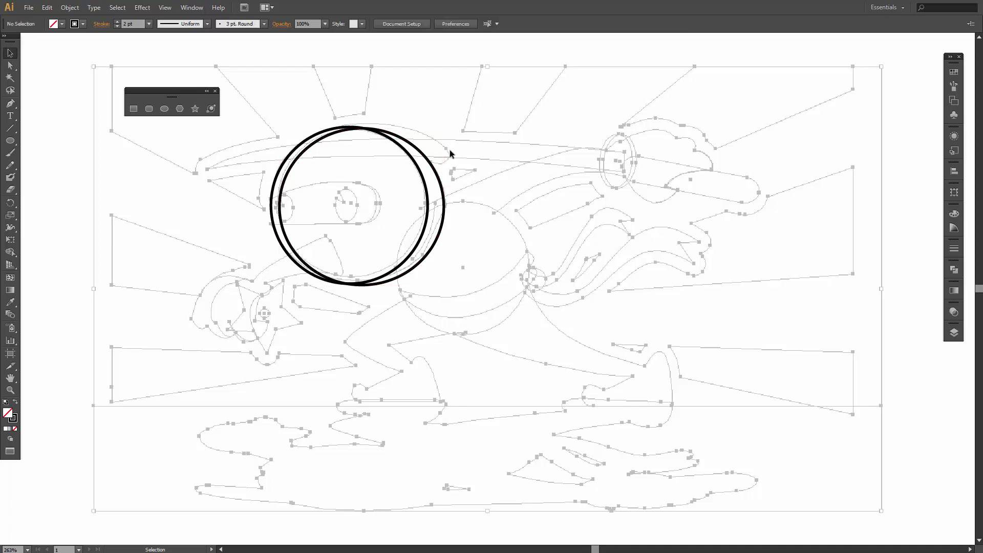
{"action": "key", "text": "p"}
{"action": "left_click", "coordinate": [356, 126]}
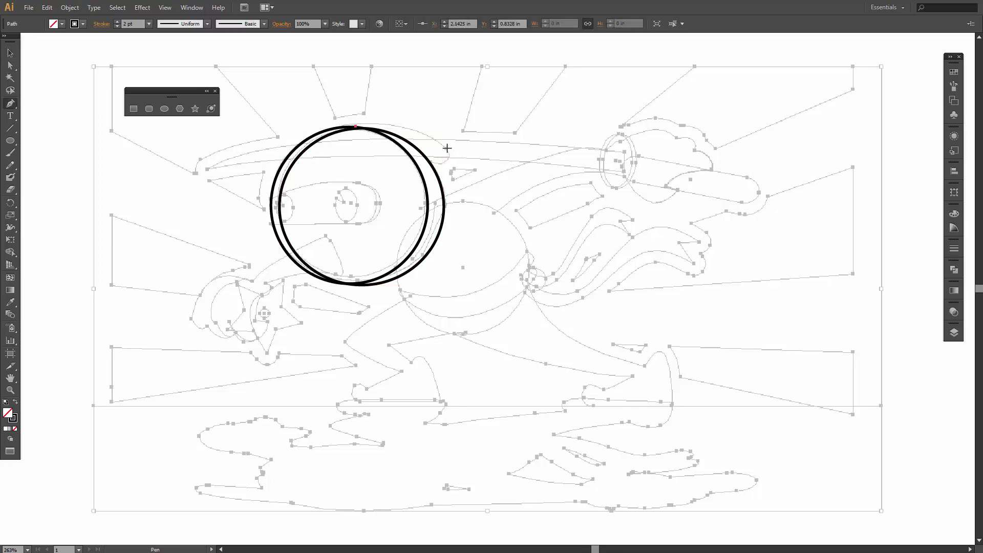
{"action": "left_click", "coordinate": [447, 148]}
{"action": "left_click", "coordinate": [434, 160]}
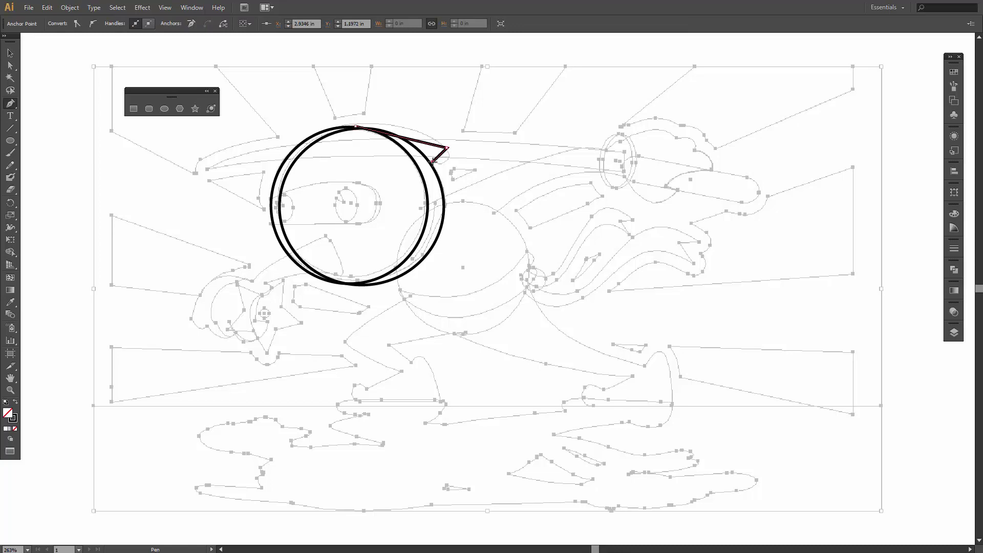
Curve the tail path into a sweeping, pointed flick by dragging anchor handles
{"action": "key", "text": "shift+c"}
{"action": "left_click_drag", "start_coordinate": [447, 148], "coordinate": [456, 170]}
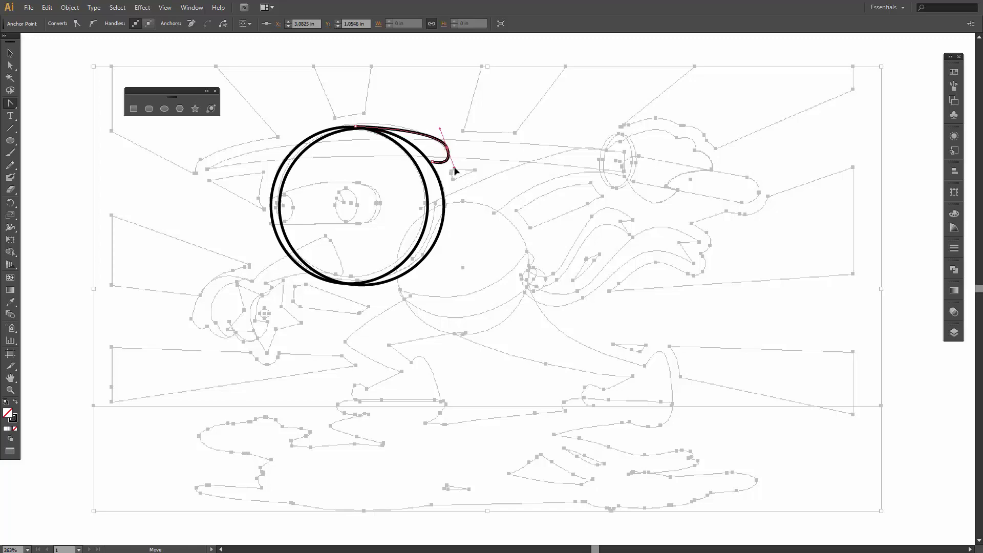
{"action": "key", "text": "a"}
{"action": "left_click_drag", "start_coordinate": [441, 131], "coordinate": [334, 129]}
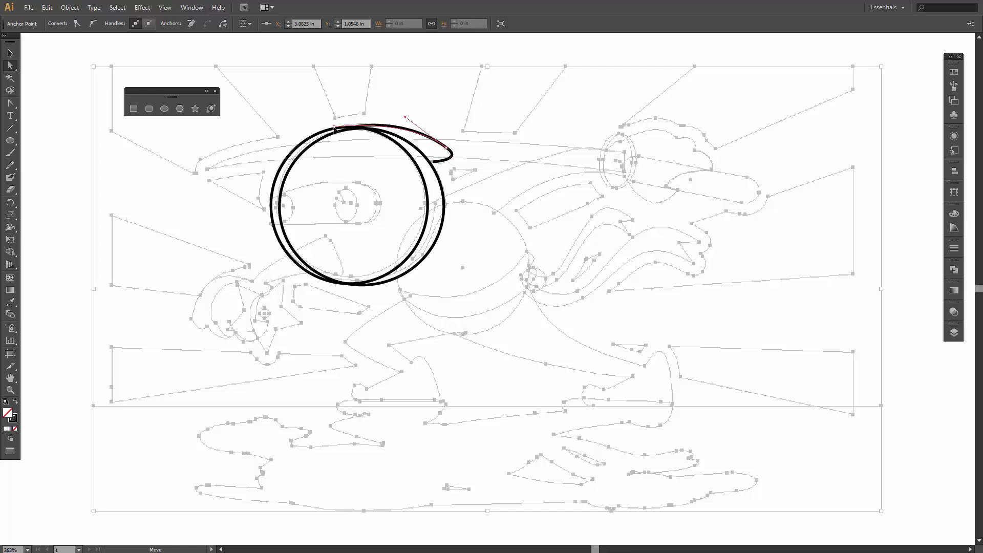
{"action": "left_click", "coordinate": [335, 128]}
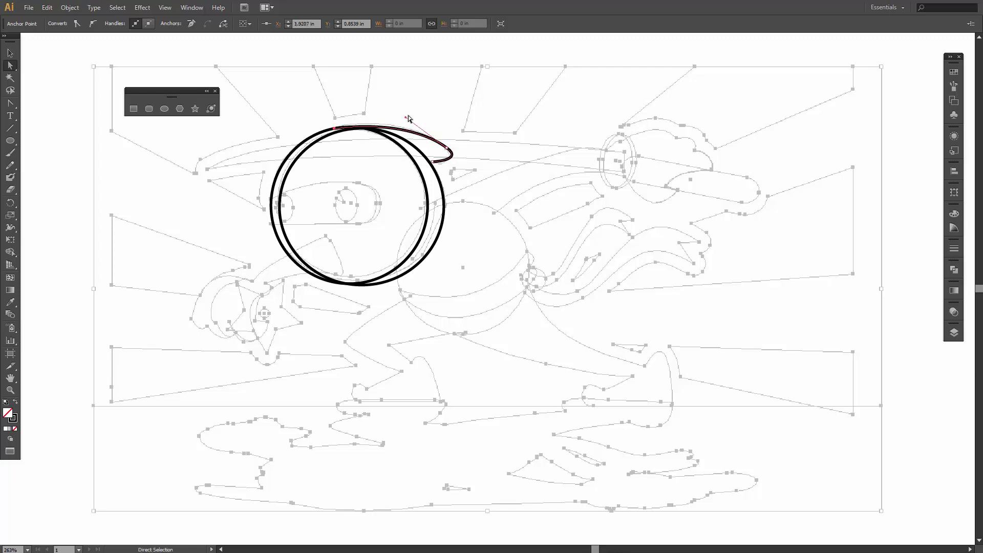
{"action": "left_click_drag", "start_coordinate": [405, 118], "coordinate": [389, 109]}
Draw a 1.3836 in circle over the sketch's body, overlapping the head outline
{"action": "left_click", "coordinate": [164, 109]}
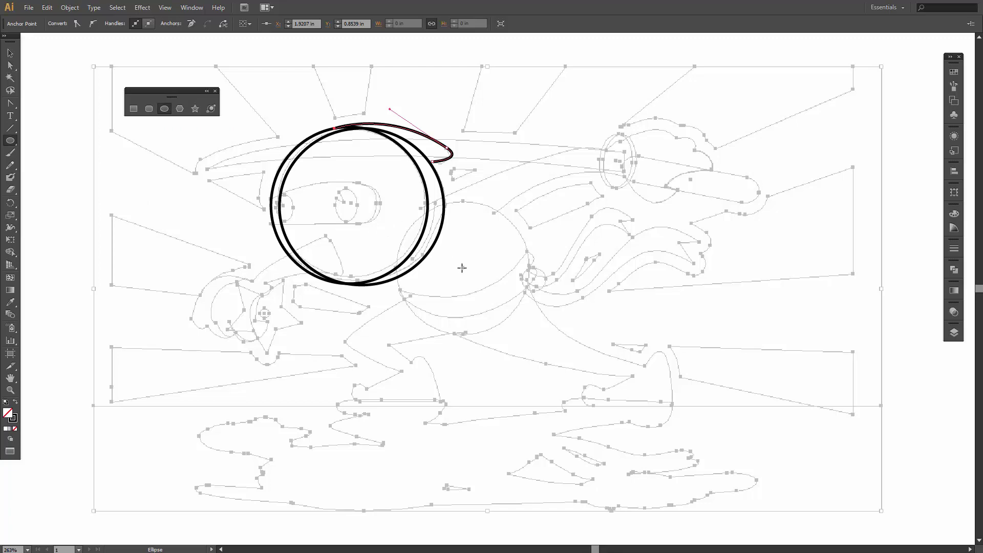
{"action": "left_click_drag", "start_coordinate": [462, 268], "coordinate": [522, 334]}
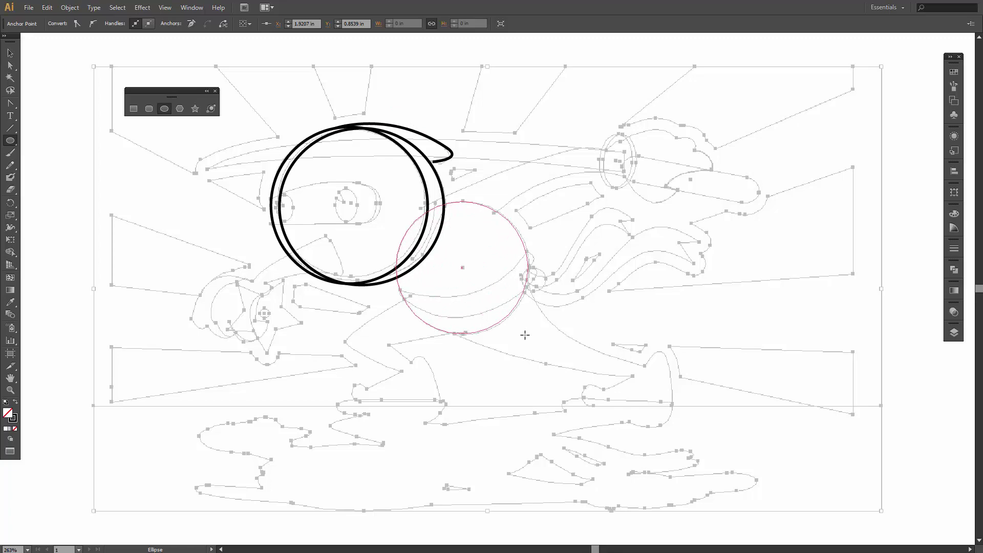
{"action": "left_click_drag", "start_coordinate": [525, 335], "coordinate": [525, 335]}
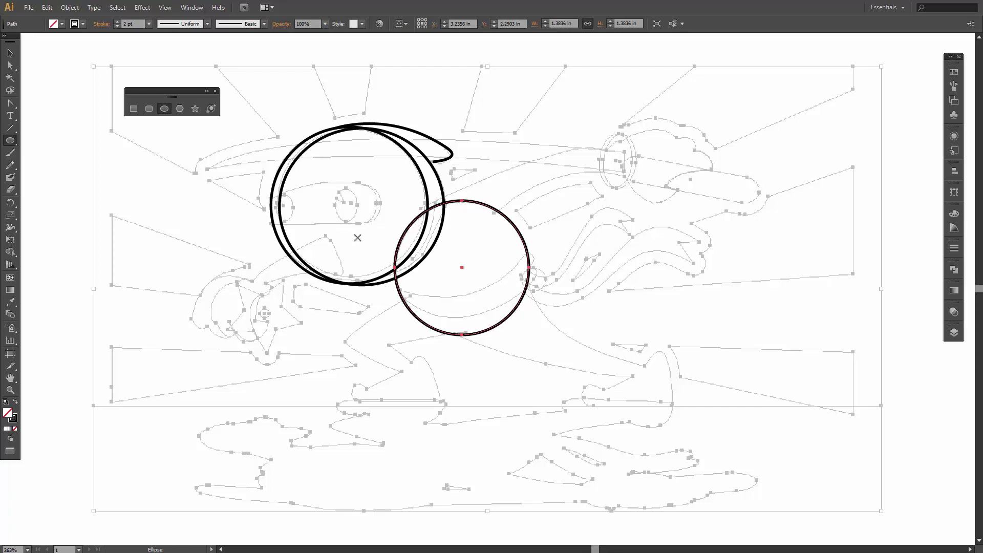
{"action": "key", "text": "p"}
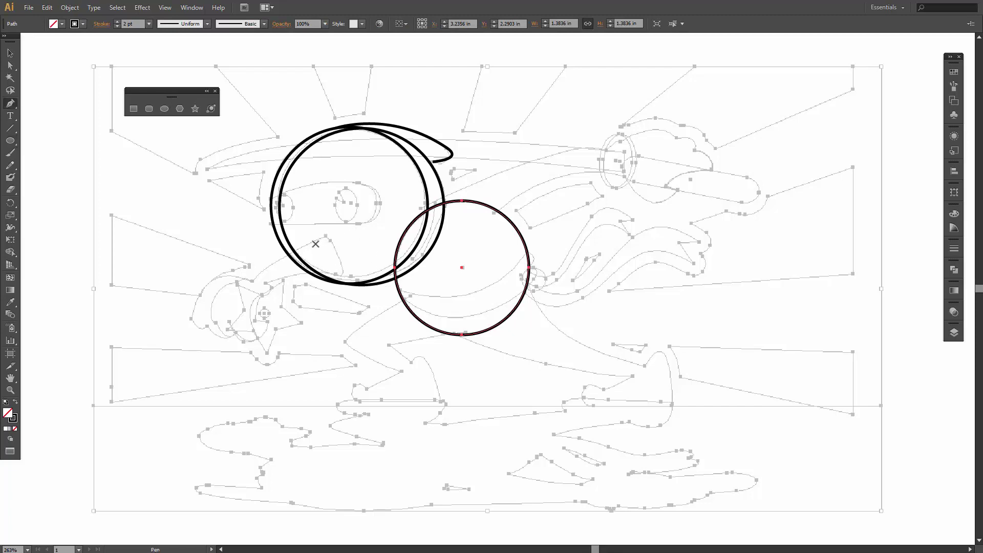
Trace the arm down-left and around the fist's left side and bottom with Pen points
{"action": "left_click", "coordinate": [325, 237]}
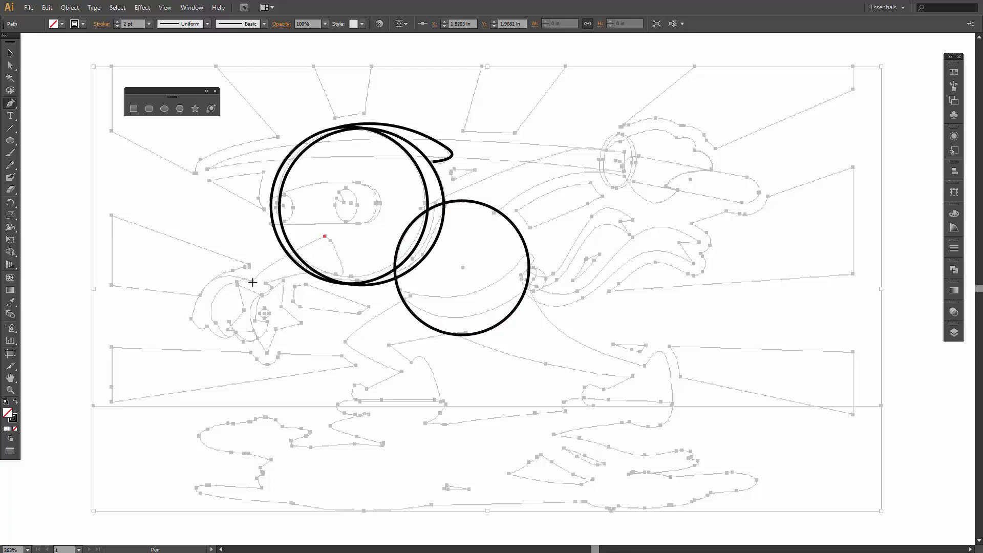
{"action": "left_click", "coordinate": [253, 282]}
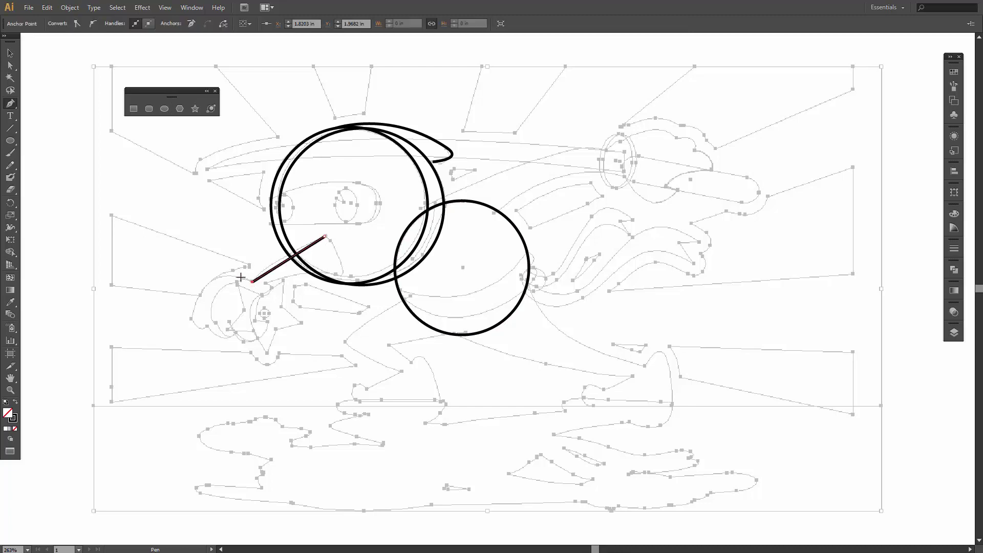
{"action": "left_click", "coordinate": [200, 295]}
{"action": "left_click", "coordinate": [191, 319]}
{"action": "left_click", "coordinate": [206, 326]}
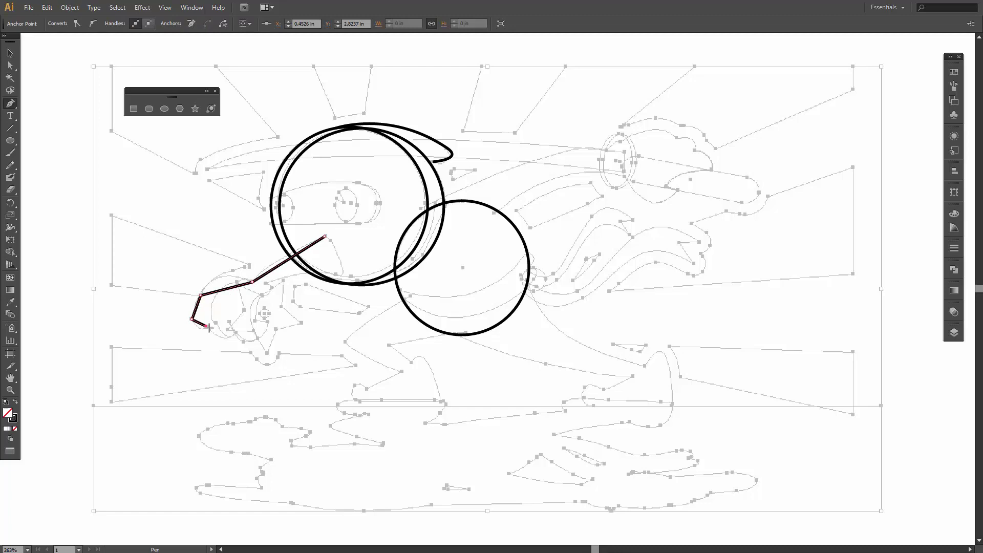
{"action": "left_click", "coordinate": [235, 333]}
{"action": "left_click", "coordinate": [243, 341]}
Outline the fist's right side and top notch, then close the path back at the head
{"action": "left_click", "coordinate": [268, 323]}
{"action": "left_click", "coordinate": [255, 319]}
{"action": "left_click", "coordinate": [262, 296]}
{"action": "left_click", "coordinate": [272, 288]}
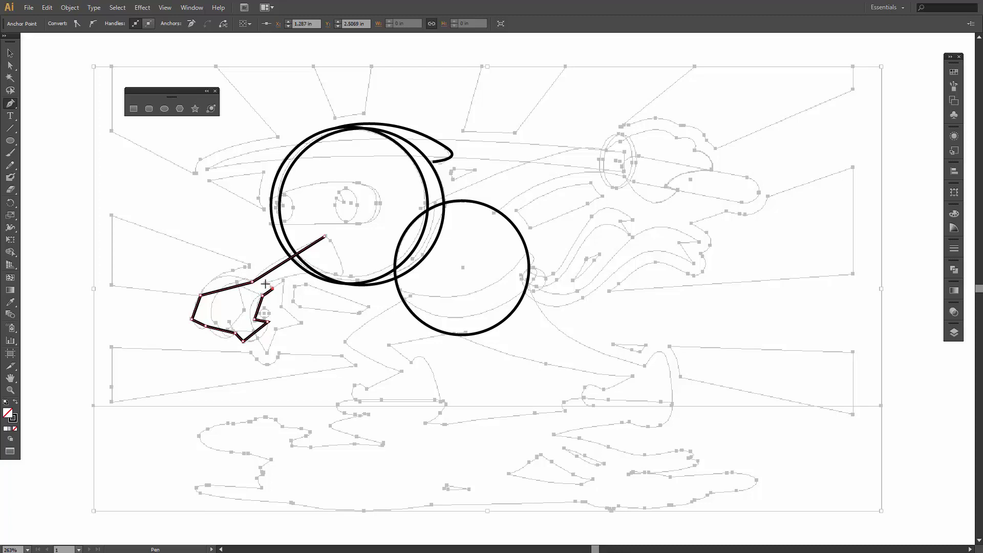
{"action": "left_click", "coordinate": [267, 284]}
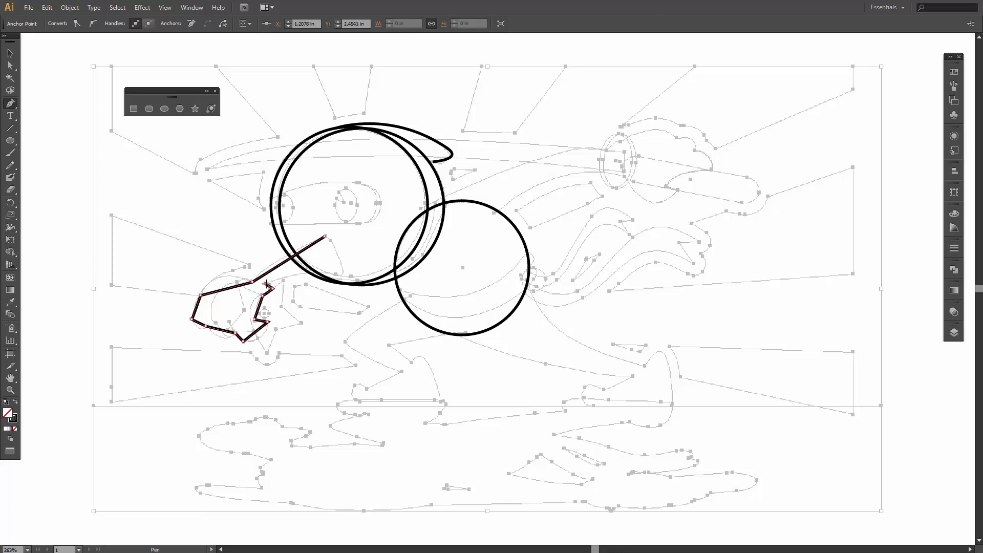
{"action": "left_click", "coordinate": [337, 273]}
{"action": "left_click", "coordinate": [326, 237]}
Zoom in on the fist and round the corner at the top of the arm
{"action": "key", "text": "z"}
{"action": "left_click_drag", "start_coordinate": [154, 237], "coordinate": [340, 372]}
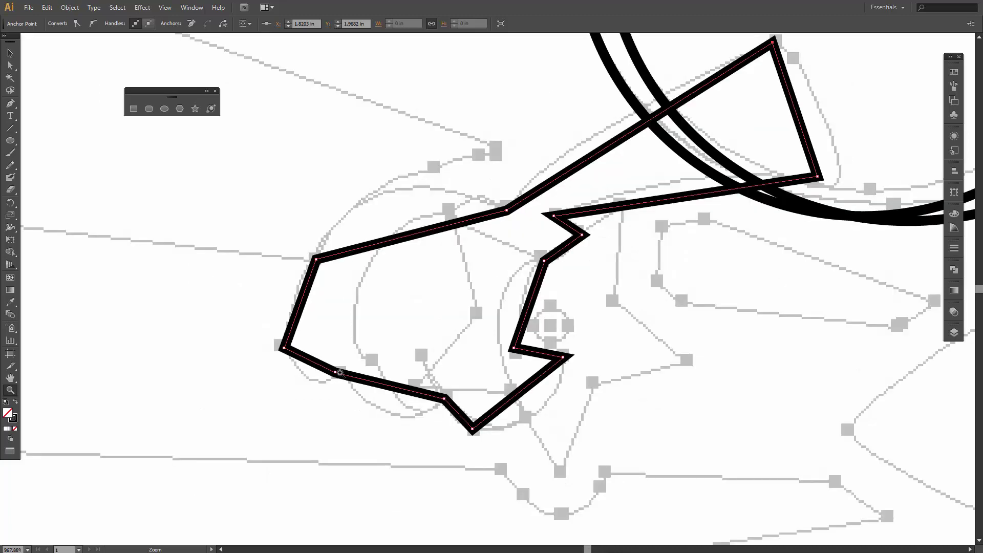
{"action": "key", "text": "shift+c"}
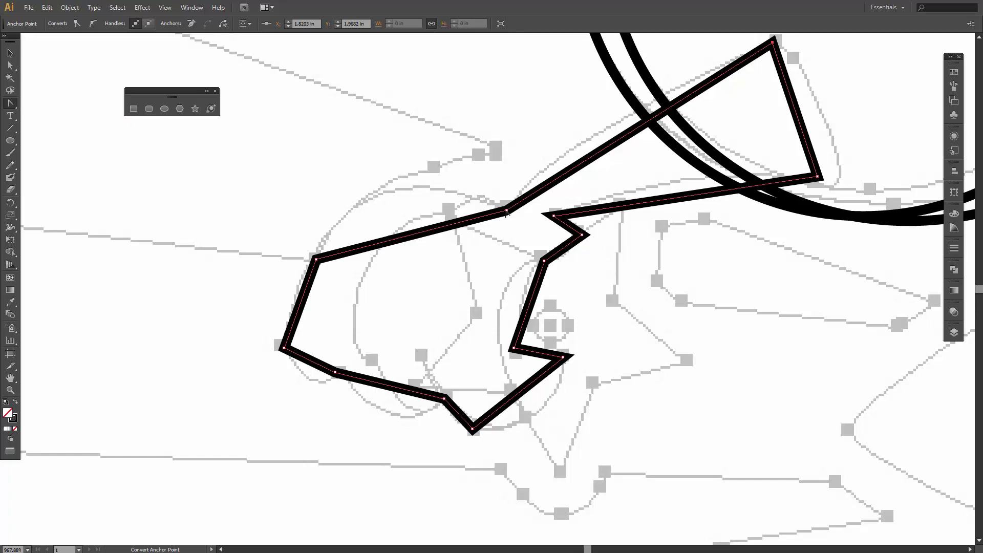
{"action": "left_click_drag", "start_coordinate": [506, 211], "coordinate": [342, 144]}
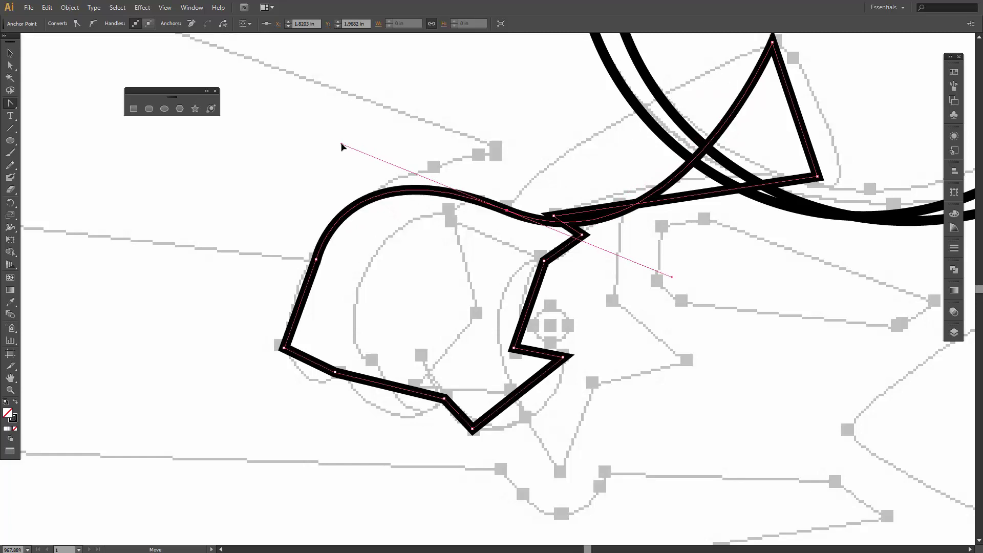
{"action": "mouse_move", "coordinate": [672, 279]}
{"action": "left_mouse_down"}
{"action": "mouse_move", "coordinate": [610, 141]}
{"action": "mouse_move", "coordinate": [565, 128]}
{"action": "left_mouse_up"}
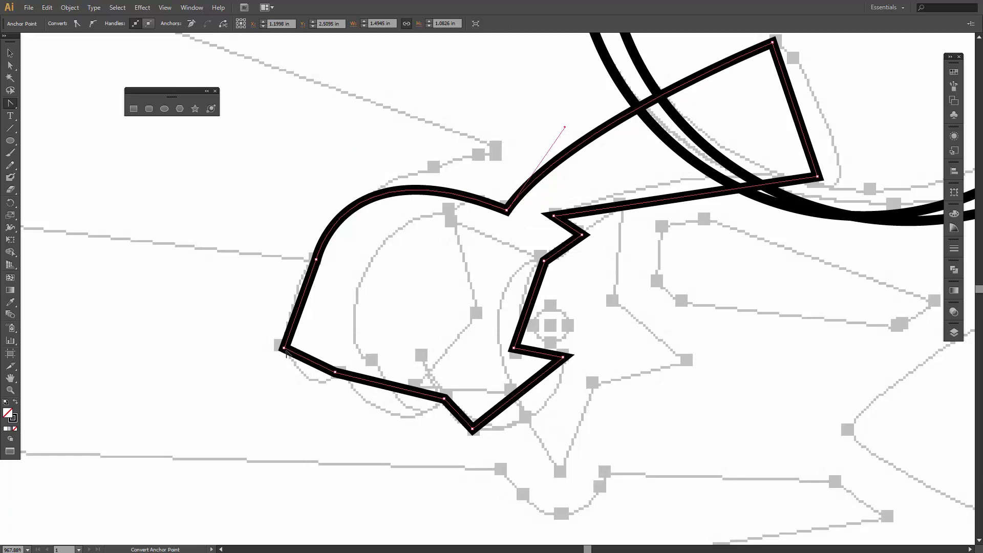
Round the fist's upper-left and bottom corners into curved knuckles
{"action": "left_click_drag", "start_coordinate": [285, 348], "coordinate": [314, 405]}
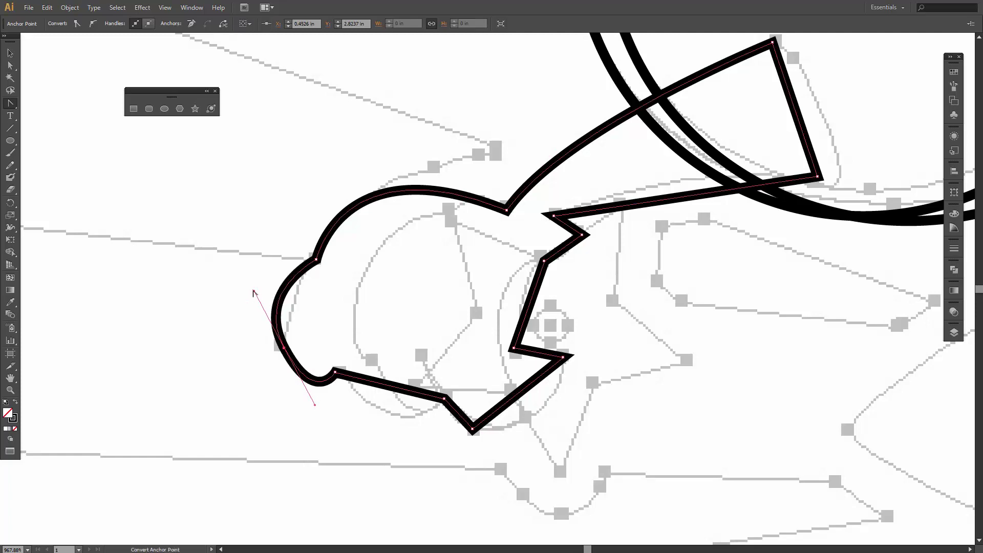
{"action": "left_click_drag", "start_coordinate": [254, 293], "coordinate": [279, 297]}
{"action": "mouse_move", "coordinate": [445, 401]}
{"action": "left_mouse_down"}
{"action": "mouse_move", "coordinate": [437, 412]}
{"action": "mouse_move", "coordinate": [467, 378]}
{"action": "mouse_move", "coordinate": [469, 348]}
{"action": "mouse_move", "coordinate": [496, 355]}
{"action": "left_mouse_up"}
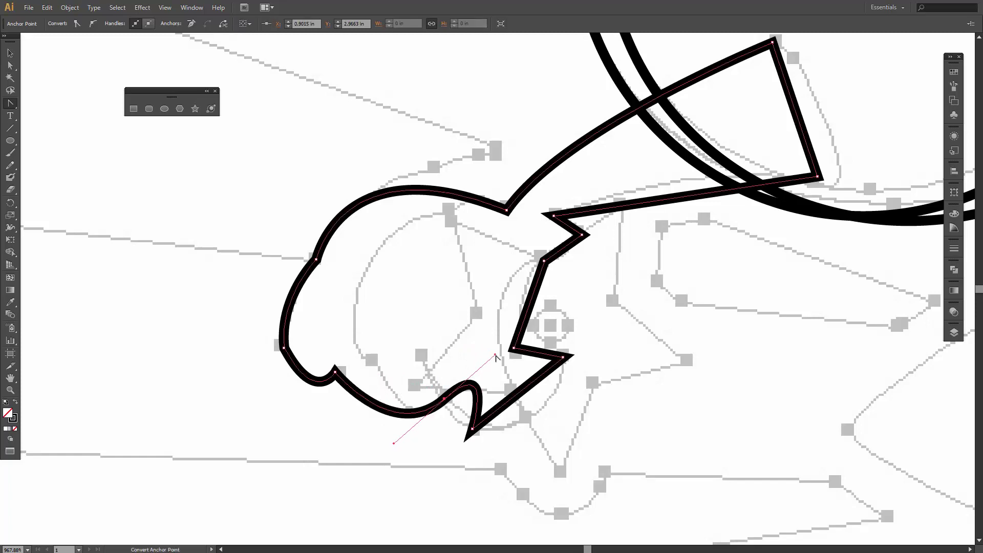
{"action": "mouse_move", "coordinate": [444, 399]}
{"action": "left_mouse_down"}
{"action": "mouse_move", "coordinate": [457, 410]}
{"action": "mouse_move", "coordinate": [452, 423]}
{"action": "mouse_move", "coordinate": [566, 439]}
{"action": "left_mouse_up"}
Round the fist's right side and curve the arm's lower edge near its tip
{"action": "key", "text": "a"}
{"action": "key", "text": "shift+c"}
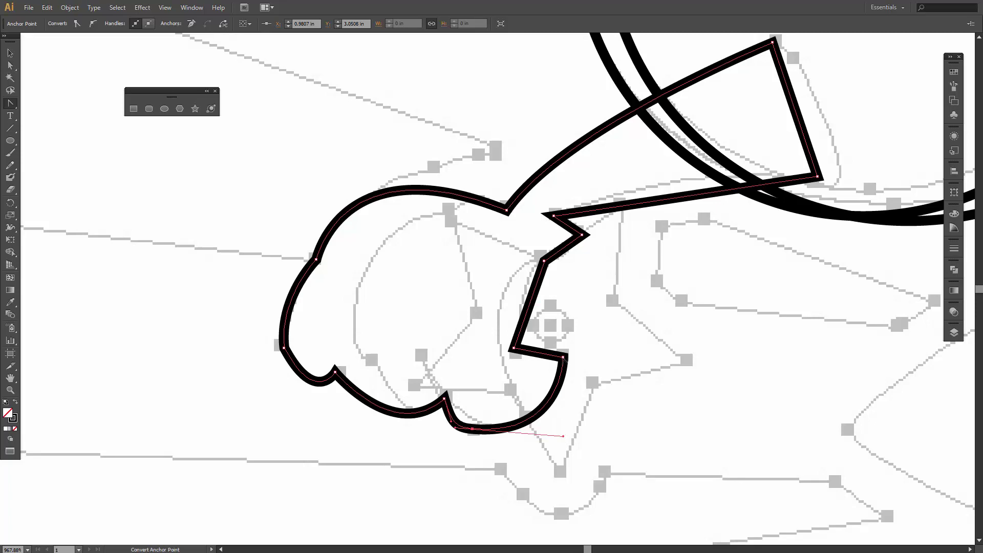
{"action": "mouse_move", "coordinate": [565, 359]}
{"action": "left_mouse_down"}
{"action": "mouse_move", "coordinate": [569, 378]}
{"action": "mouse_move", "coordinate": [559, 348]}
{"action": "left_mouse_up"}
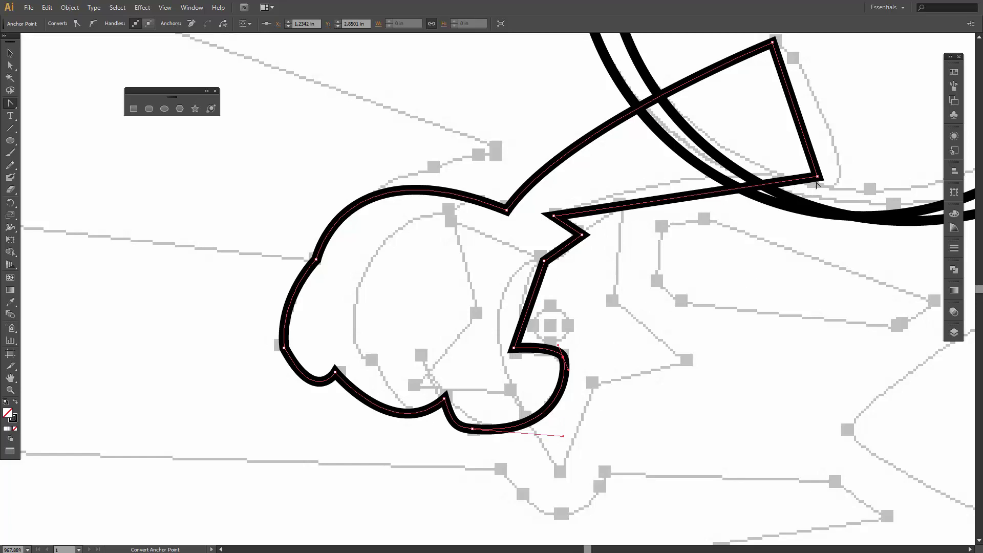
{"action": "left_click_drag", "start_coordinate": [818, 177], "coordinate": [834, 124]}
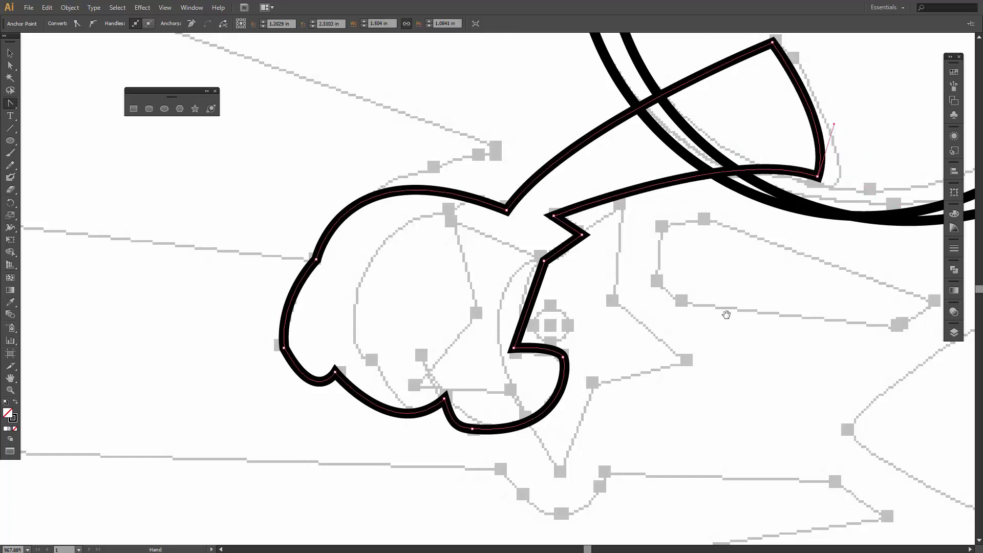
{"action": "left_click_drag", "start_coordinate": [726, 315], "coordinate": [569, 236]}
Draw a five-point star over the fist, tilt it slightly clockwise, and pan to the leg sketch
{"action": "left_click", "coordinate": [195, 108]}
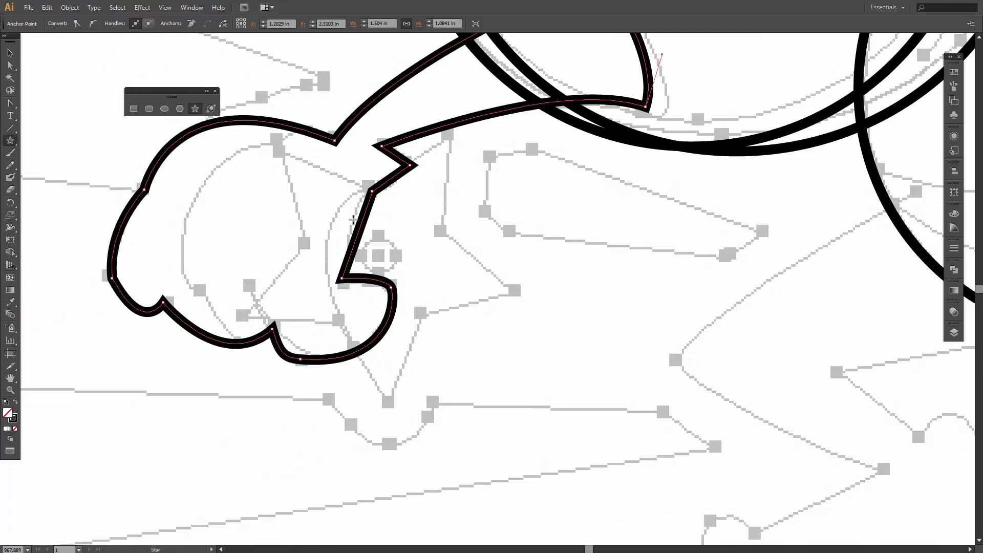
{"action": "mouse_move", "coordinate": [379, 256]}
{"action": "left_mouse_down"}
{"action": "mouse_move", "coordinate": [410, 332]}
{"action": "mouse_move", "coordinate": [387, 412]}
{"action": "mouse_move", "coordinate": [451, 376]}
{"action": "mouse_move", "coordinate": [431, 354]}
{"action": "mouse_move", "coordinate": [438, 394]}
{"action": "mouse_move", "coordinate": [417, 345]}
{"action": "mouse_move", "coordinate": [389, 358]}
{"action": "mouse_move", "coordinate": [387, 392]}
{"action": "mouse_move", "coordinate": [389, 353]}
{"action": "mouse_move", "coordinate": [377, 402]}
{"action": "mouse_move", "coordinate": [391, 359]}
{"action": "mouse_move", "coordinate": [401, 435]}
{"action": "mouse_move", "coordinate": [390, 378]}
{"action": "mouse_move", "coordinate": [392, 388]}
{"action": "left_mouse_up"}
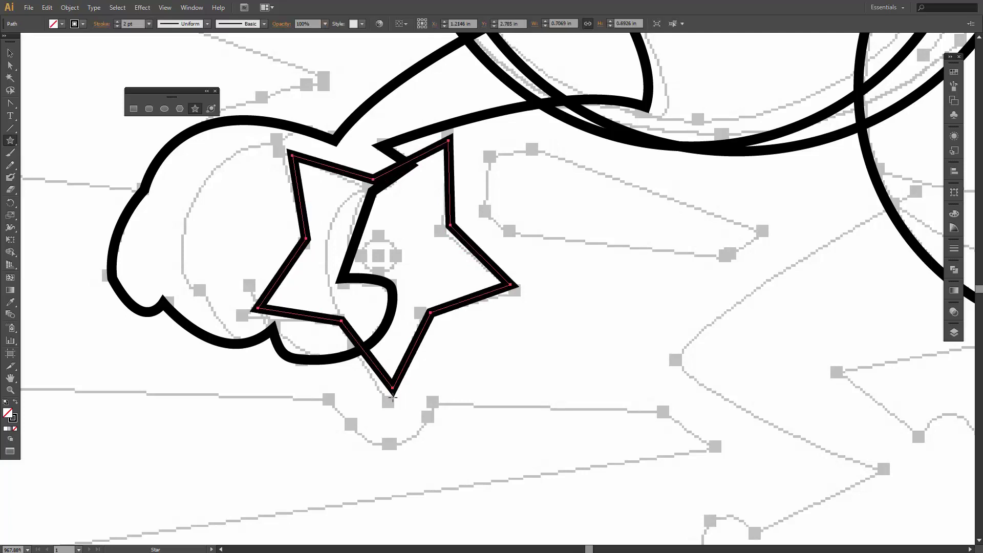
{"action": "key", "text": "v"}
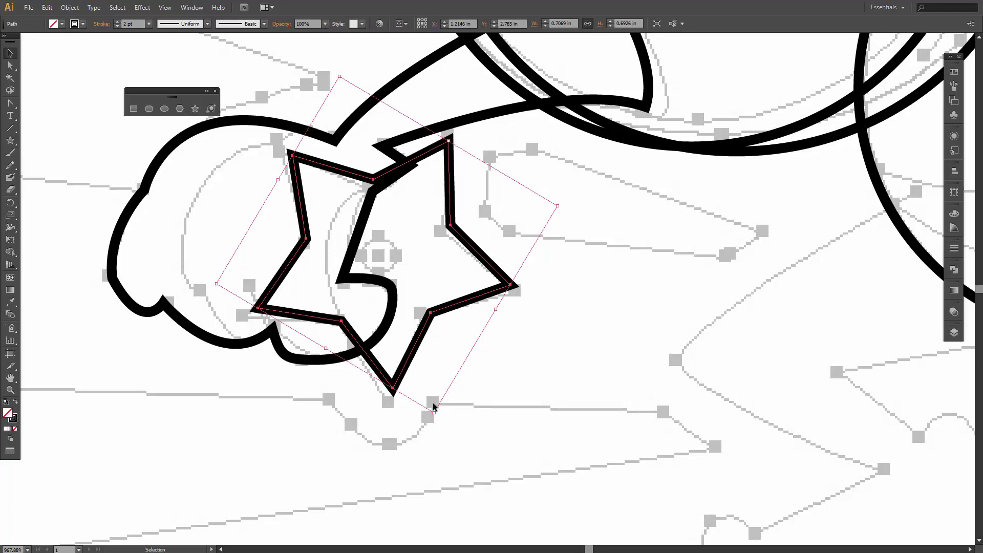
{"action": "left_click_drag", "start_coordinate": [434, 414], "coordinate": [429, 418]}
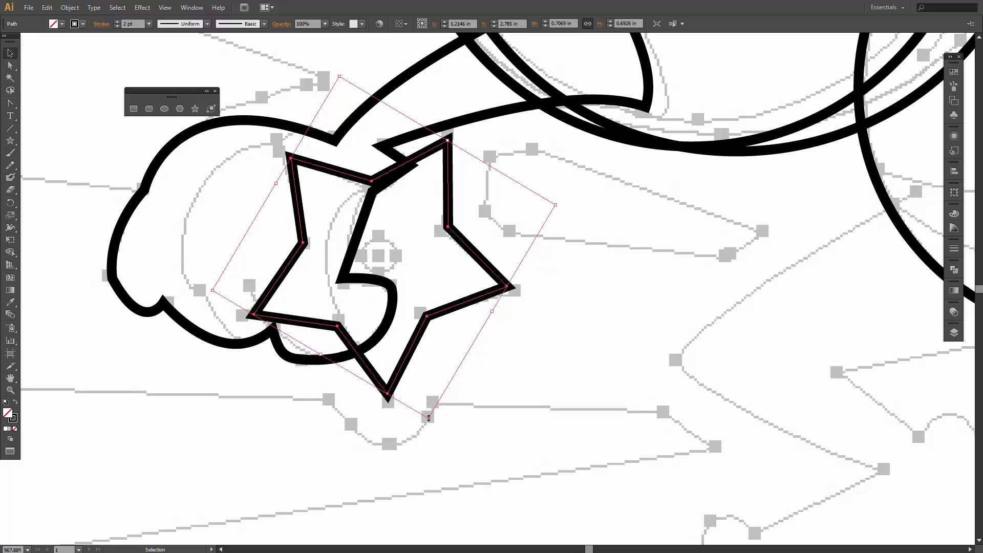
{"action": "left_click", "coordinate": [504, 362]}
{"action": "left_click_drag", "start_coordinate": [538, 302], "coordinate": [239, 221]}
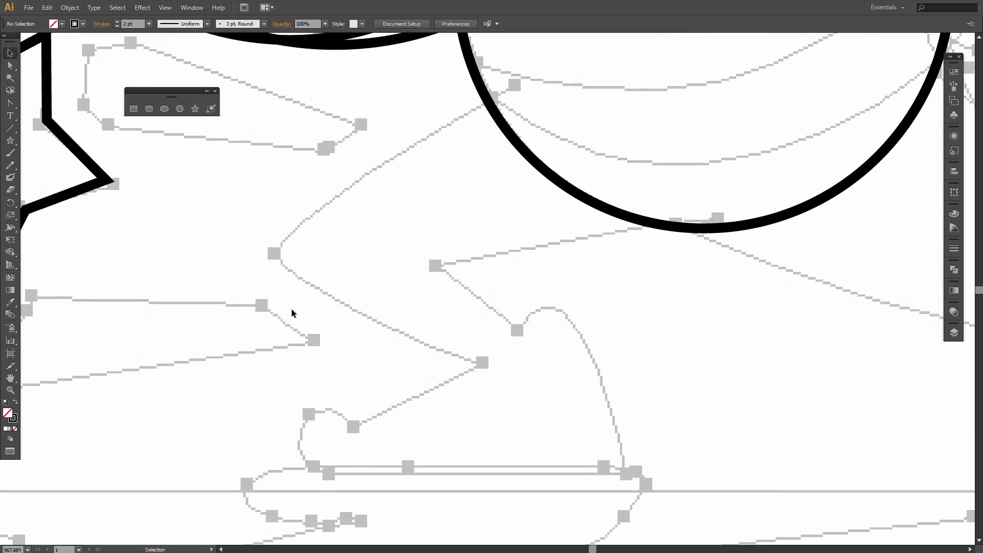
Trace the leg from the circle through knee, ankle, heel, sole and shin with Pen anchors
{"action": "key", "text": "p"}
{"action": "left_click", "coordinate": [495, 95]}
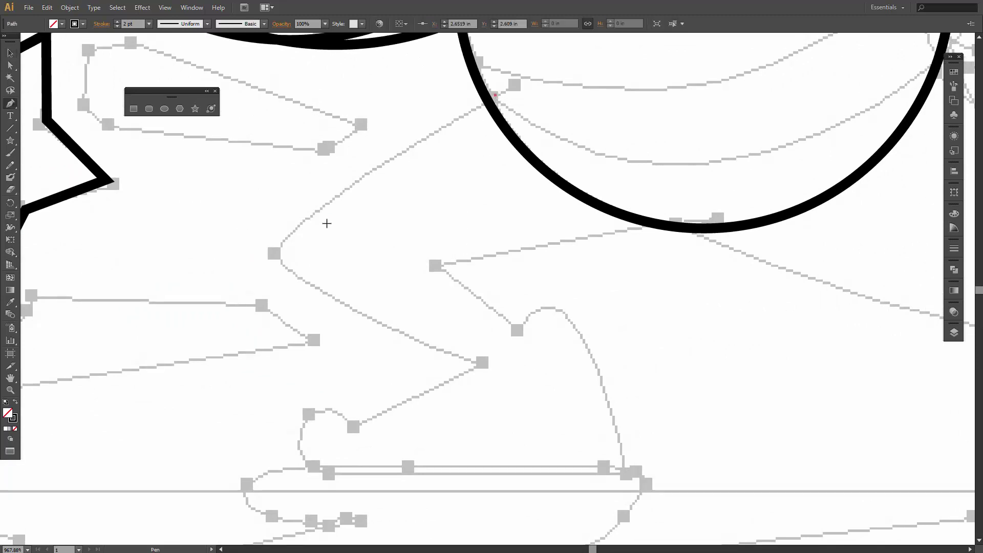
{"action": "left_click", "coordinate": [274, 252]}
{"action": "left_click", "coordinate": [484, 360]}
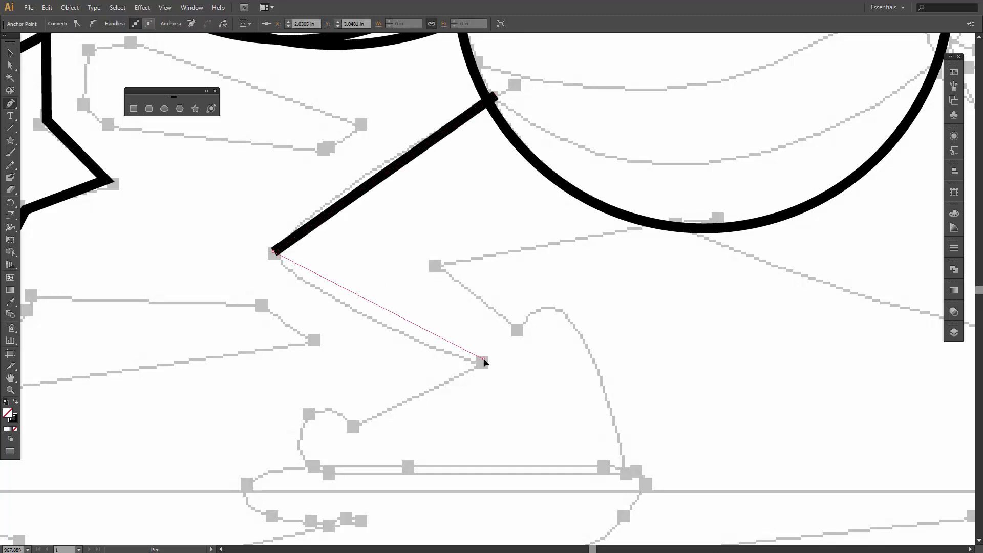
{"action": "left_click", "coordinate": [356, 429]}
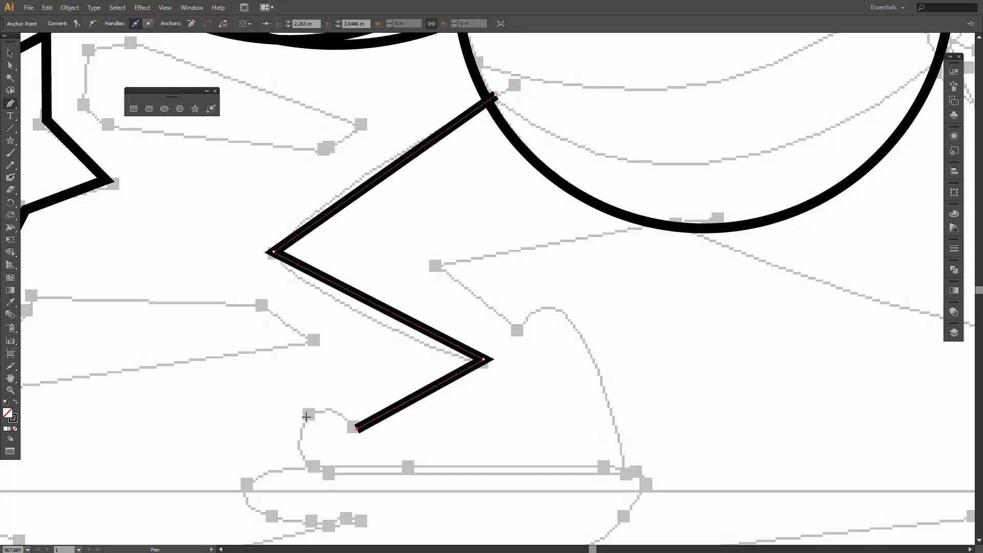
{"action": "left_click", "coordinate": [306, 417]}
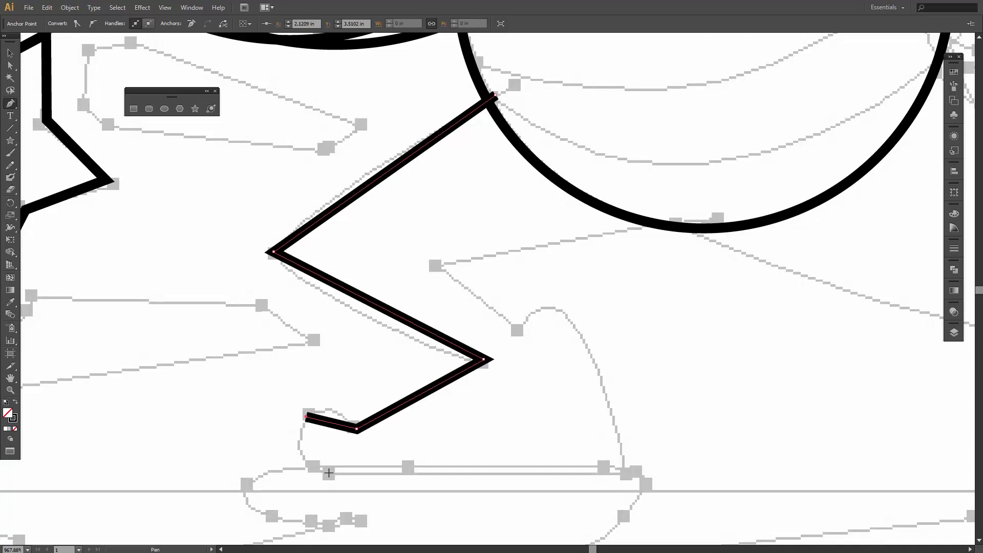
{"action": "left_click", "coordinate": [329, 472]}
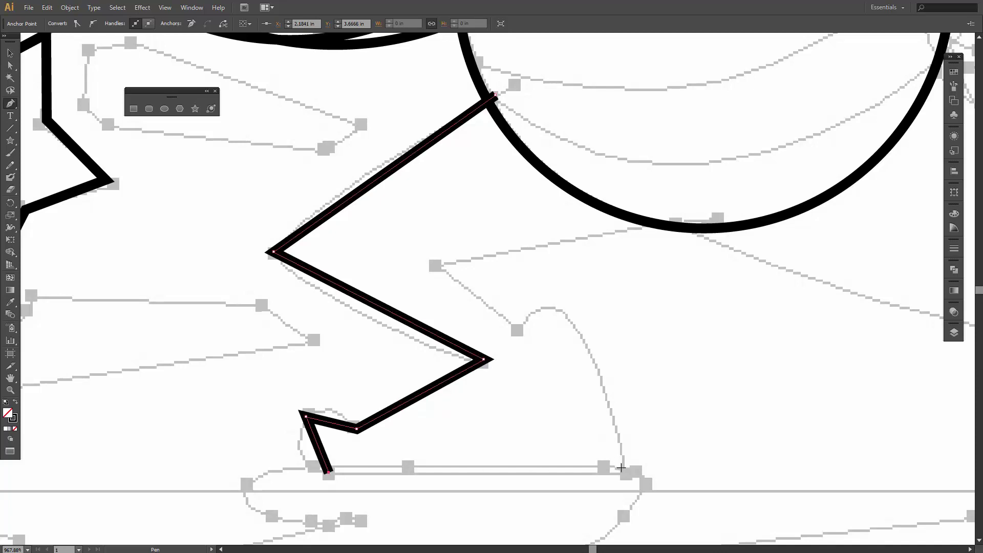
{"action": "left_click", "coordinate": [624, 471]}
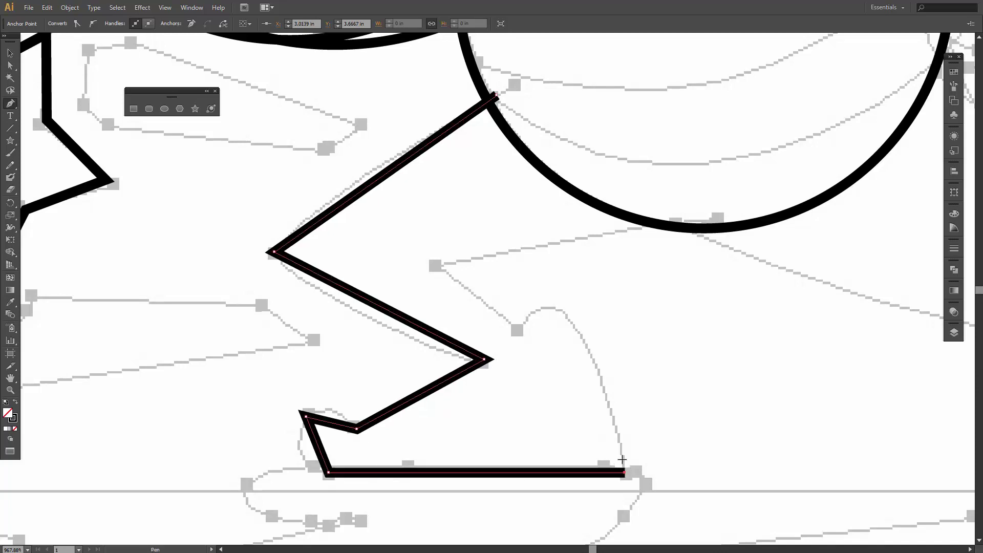
{"action": "mouse_move", "coordinate": [519, 332]}
{"action": "left_mouse_down"}
{"action": "mouse_move", "coordinate": [509, 344]}
{"action": "mouse_move", "coordinate": [509, 323]}
{"action": "left_mouse_up"}
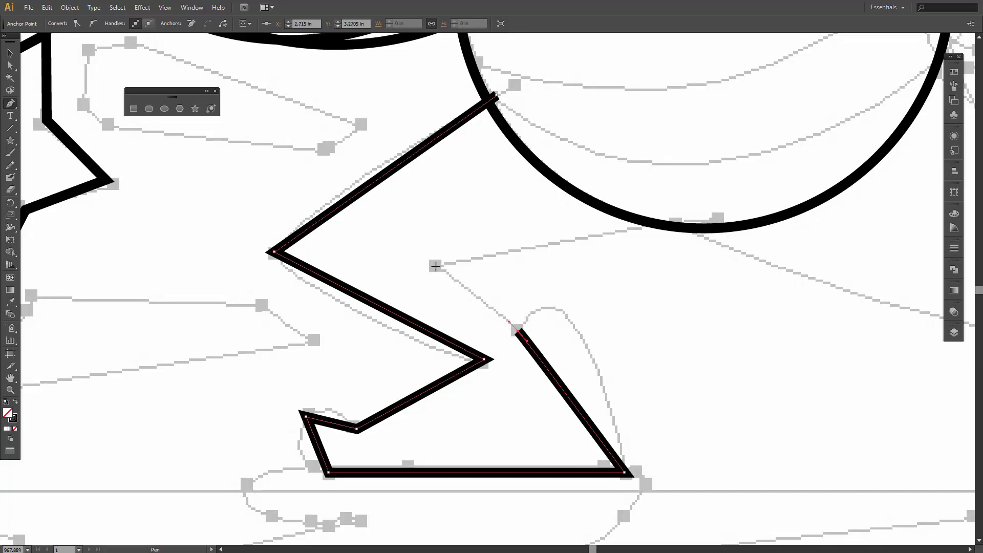
{"action": "left_click", "coordinate": [436, 266]}
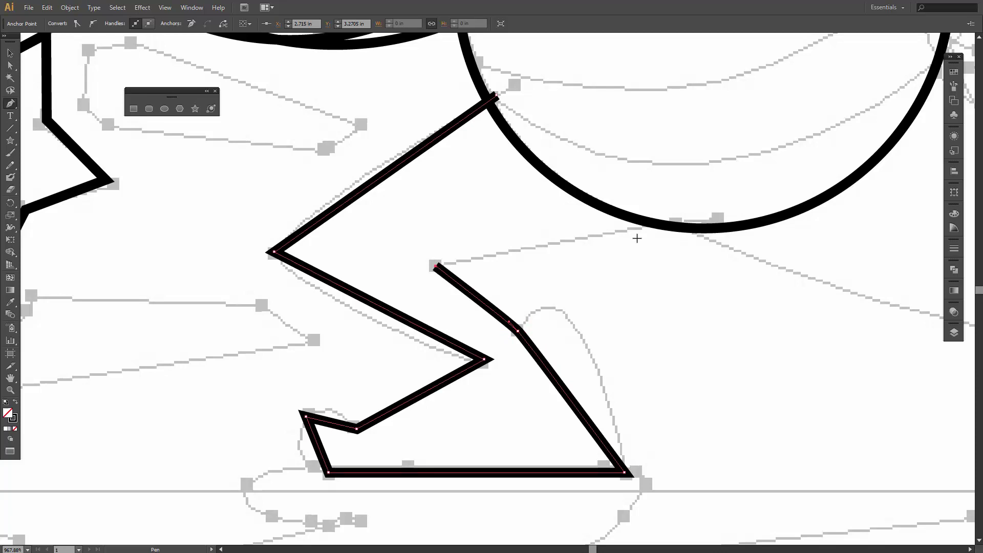
{"action": "left_click", "coordinate": [716, 216]}
Smooth the anchor at the circle and round the knee into a curve
{"action": "key", "text": "shift+c"}
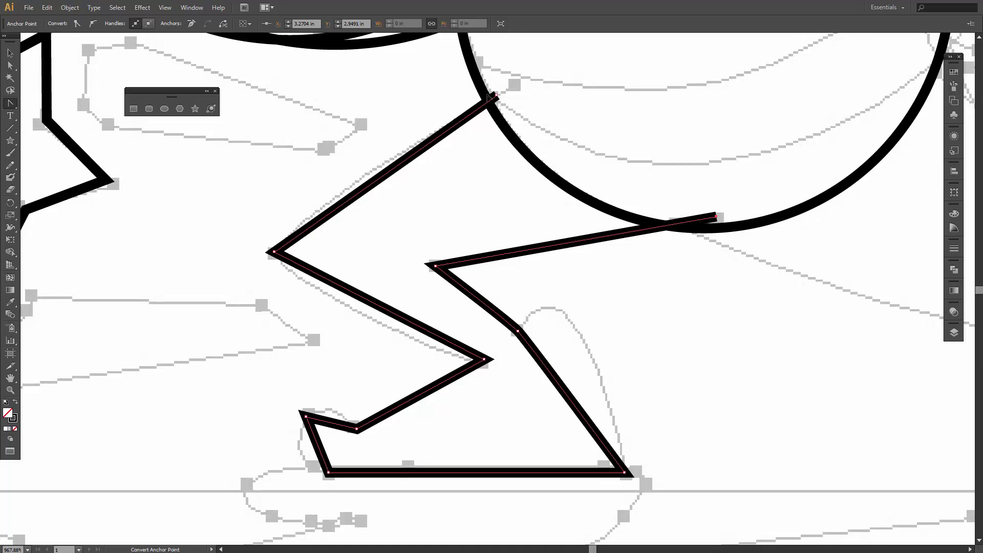
{"action": "left_click_drag", "start_coordinate": [496, 96], "coordinate": [520, 96]}
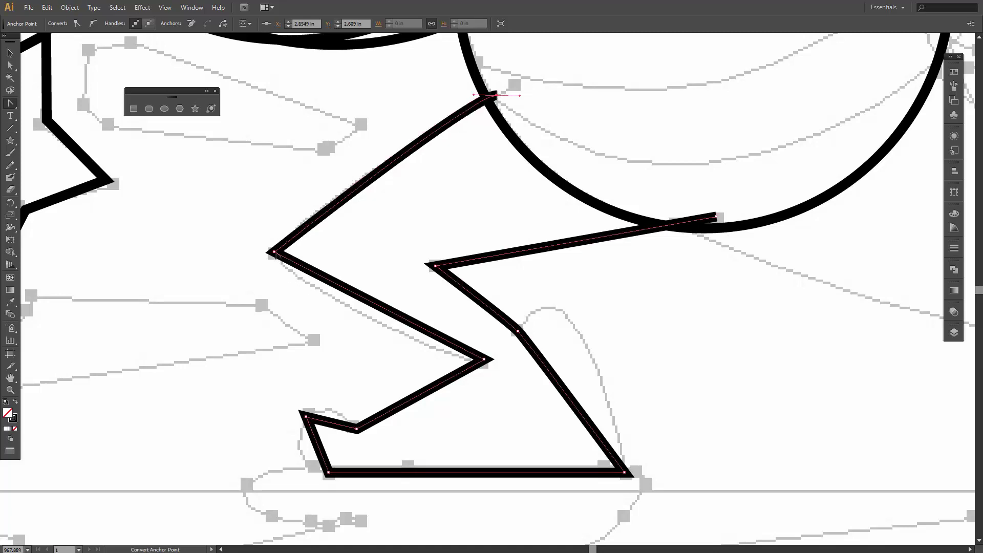
{"action": "left_click_drag", "start_coordinate": [274, 252], "coordinate": [284, 295]}
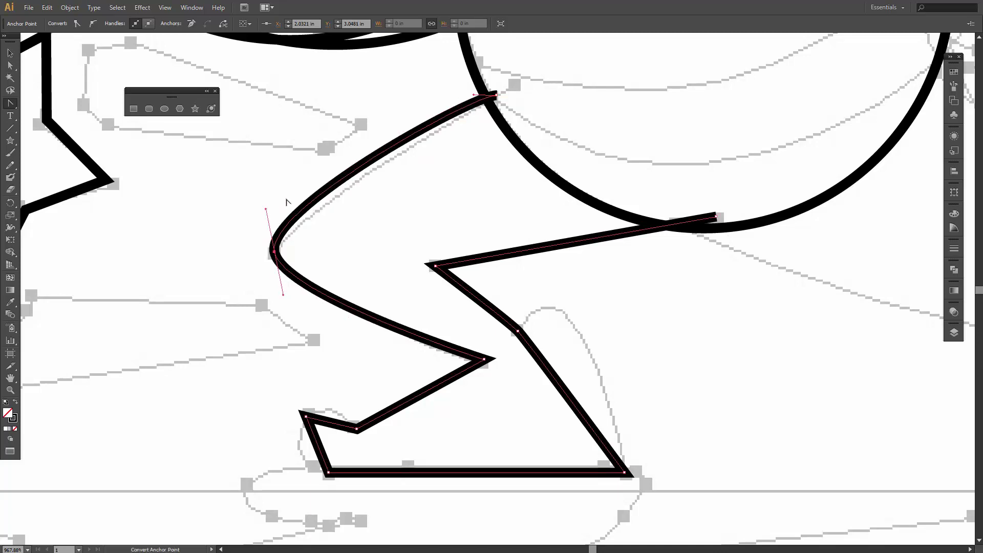
{"action": "left_click_drag", "start_coordinate": [266, 209], "coordinate": [284, 194]}
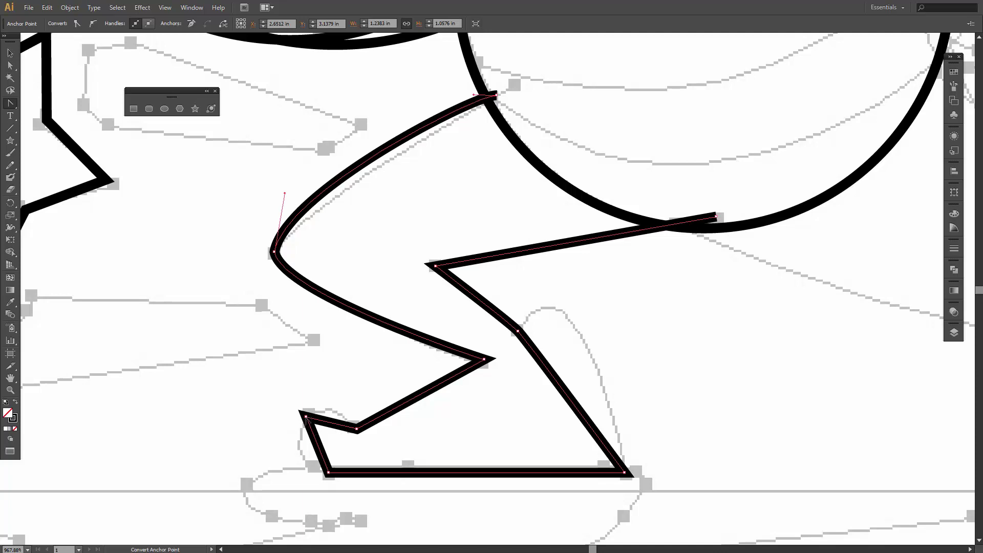
Toggle Smart Guides and round the heel corner into a curve
{"action": "left_click", "coordinate": [165, 8]}
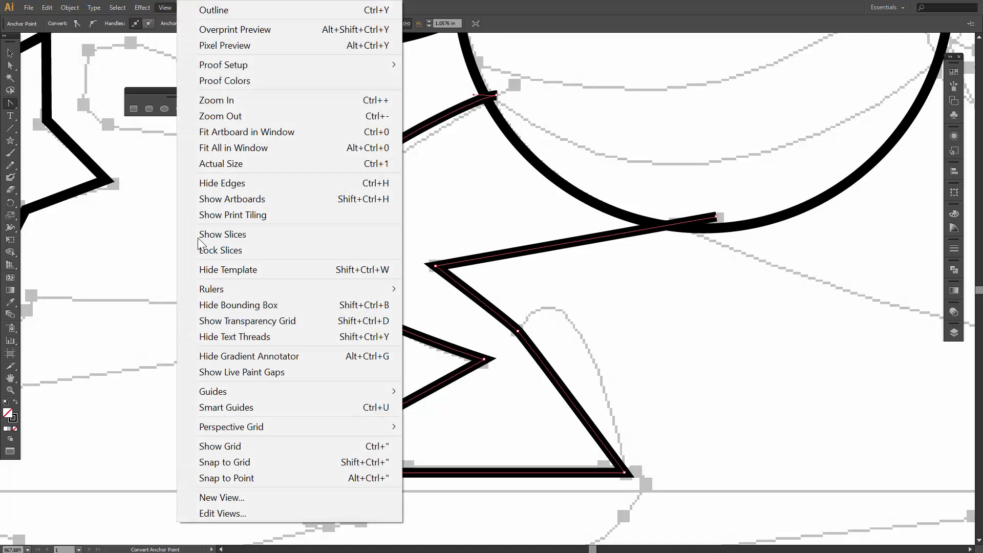
{"action": "left_click", "coordinate": [224, 408]}
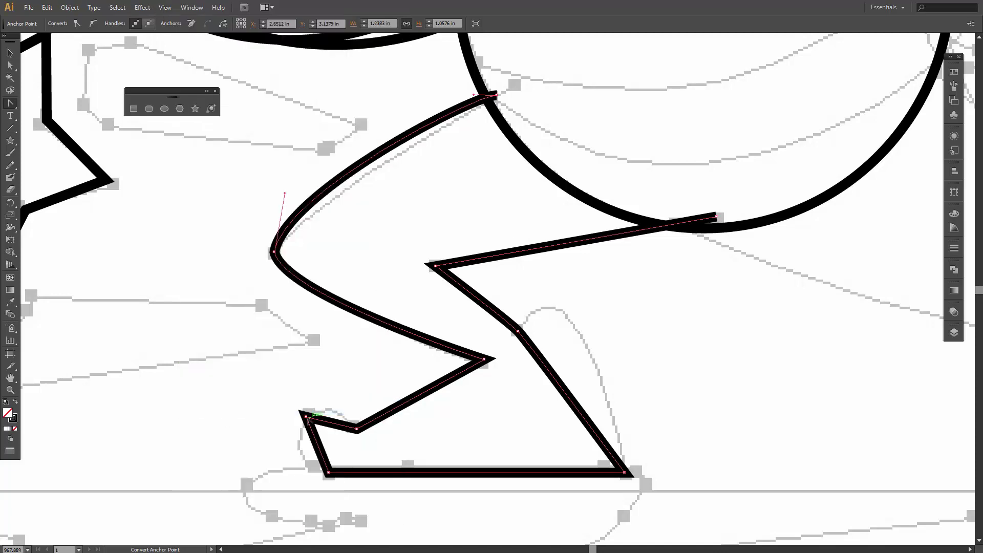
{"action": "left_click_drag", "start_coordinate": [309, 417], "coordinate": [278, 460]}
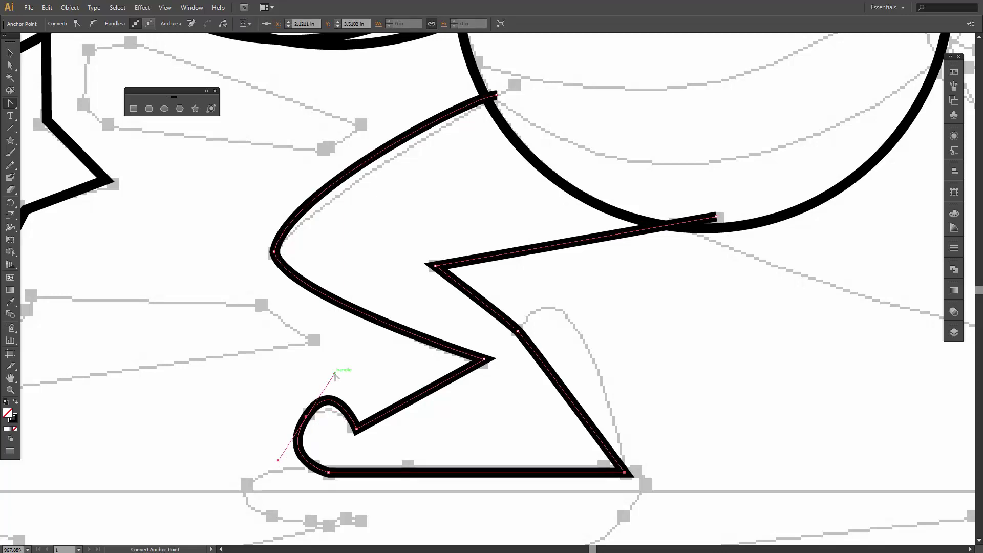
{"action": "key", "text": "a"}
{"action": "left_click_drag", "start_coordinate": [333, 376], "coordinate": [327, 386]}
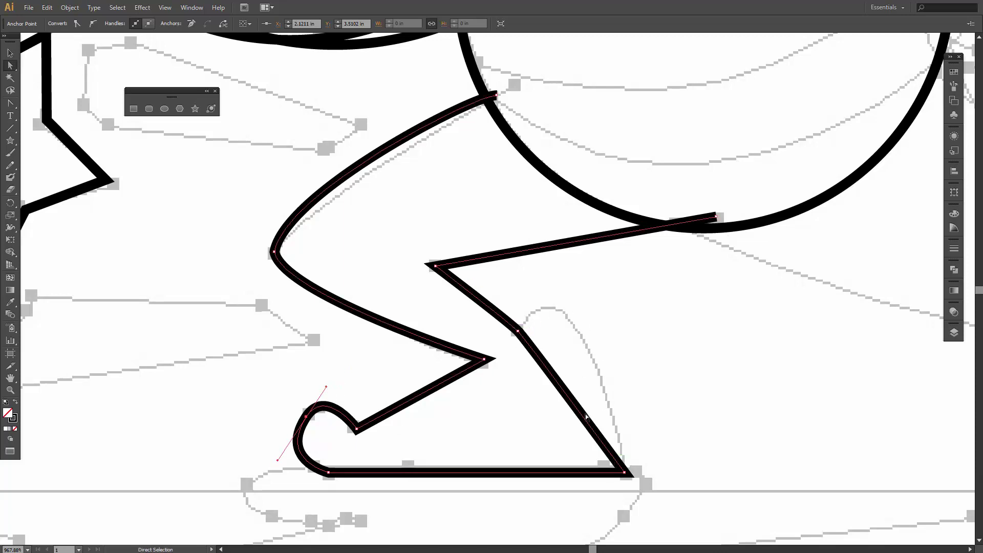
Round the foot's instep while keeping the segment up the shin straight
{"action": "key", "text": "shift+c"}
{"action": "left_click_drag", "start_coordinate": [518, 330], "coordinate": [593, 247]}
{"action": "key", "text": "ctrl"}
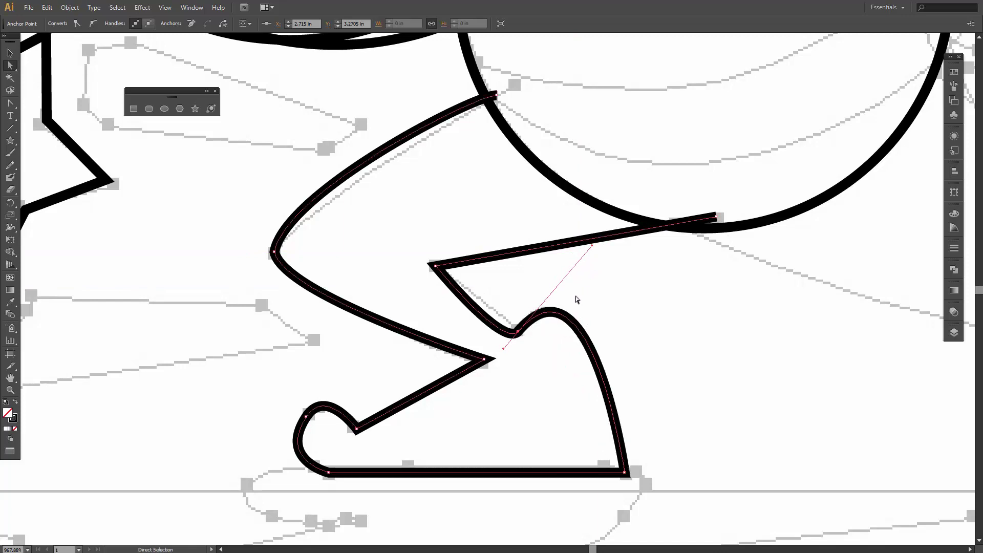
{"action": "left_click", "coordinate": [504, 351]}
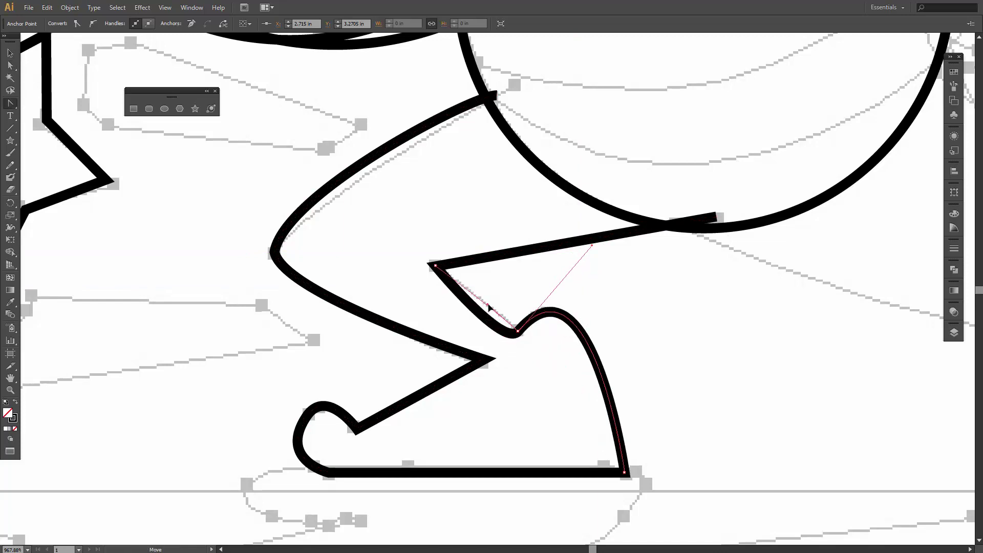
{"action": "key", "text": "ctrl+z"}
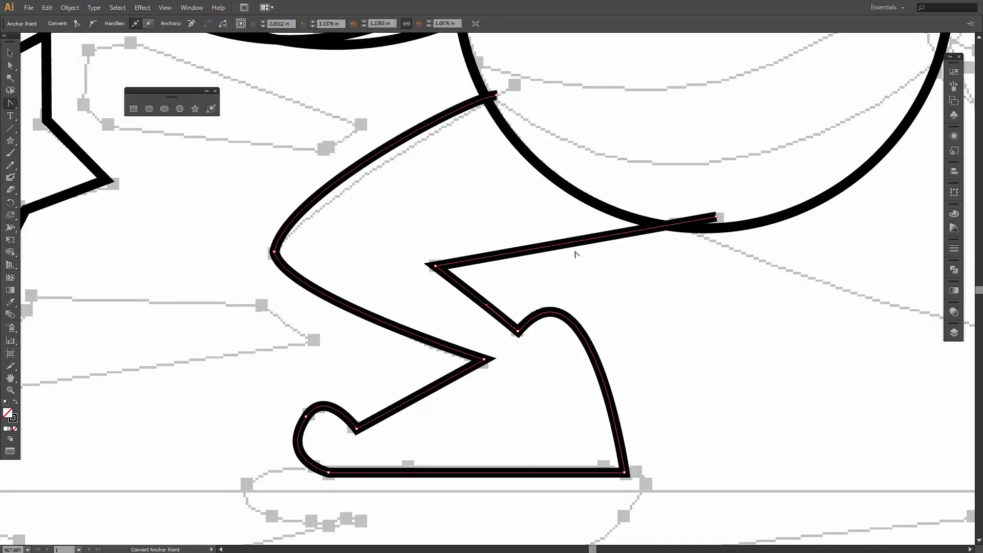
Zoom out and pan to show both leg sketches
{"action": "left_click_drag", "start_coordinate": [758, 270], "coordinate": [403, 261]}
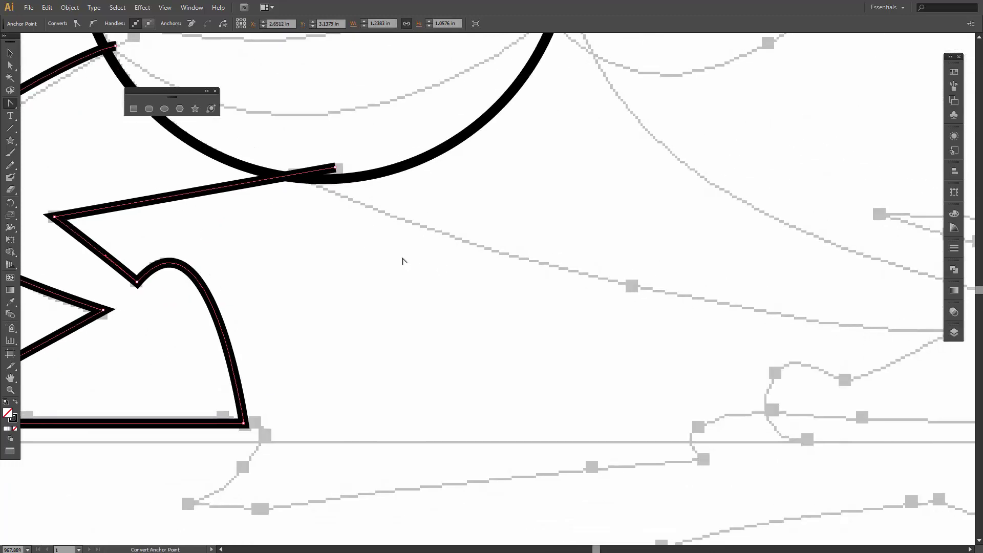
{"action": "key", "text": "ctrl+minus"}
{"action": "left_click_drag", "start_coordinate": [476, 266], "coordinate": [402, 291]}
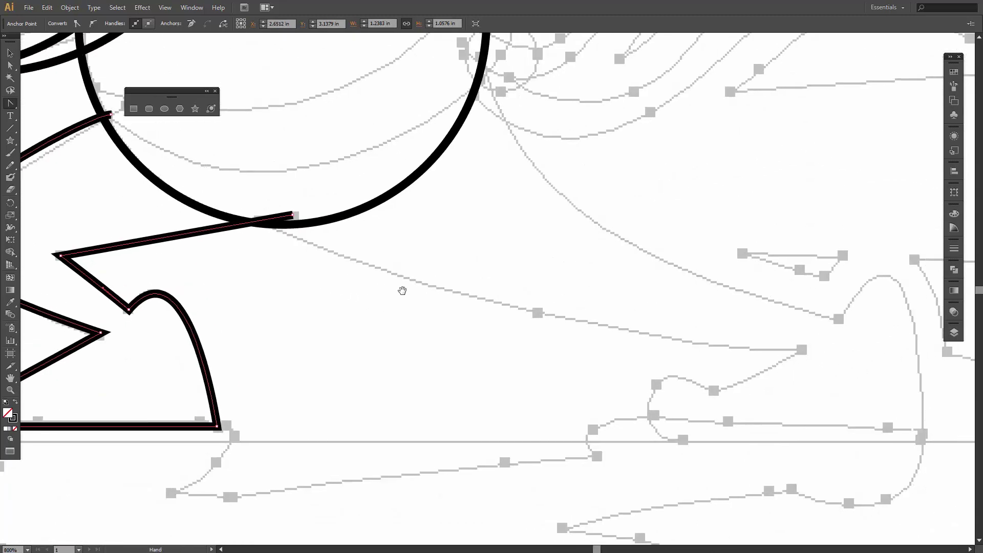
{"action": "key", "text": "ctrl+minus"}
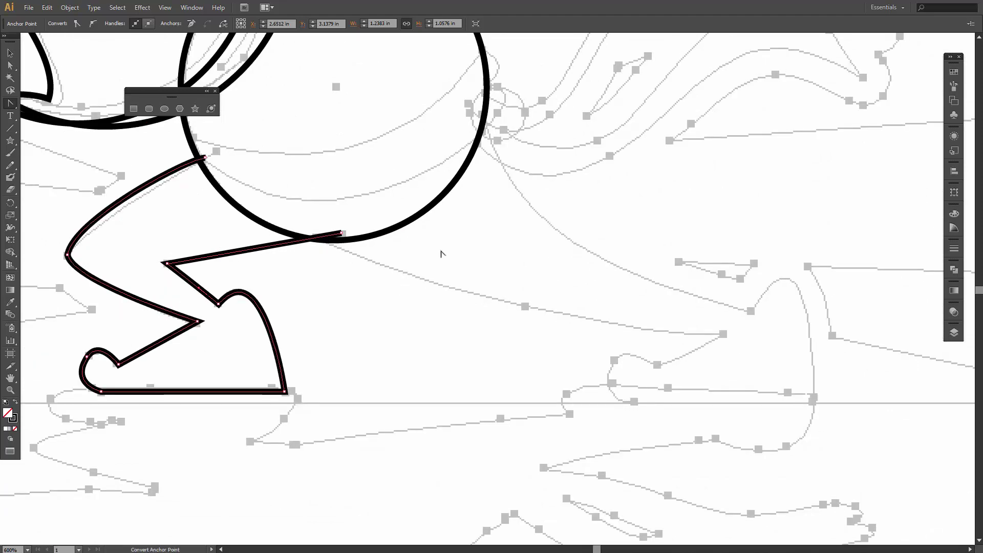
Trace the second leg's knee, ankle, heel and sole corners, closing at the start anchor
{"action": "key", "text": "p"}
{"action": "left_click", "coordinate": [306, 235]}
{"action": "left_click", "coordinate": [525, 307]}
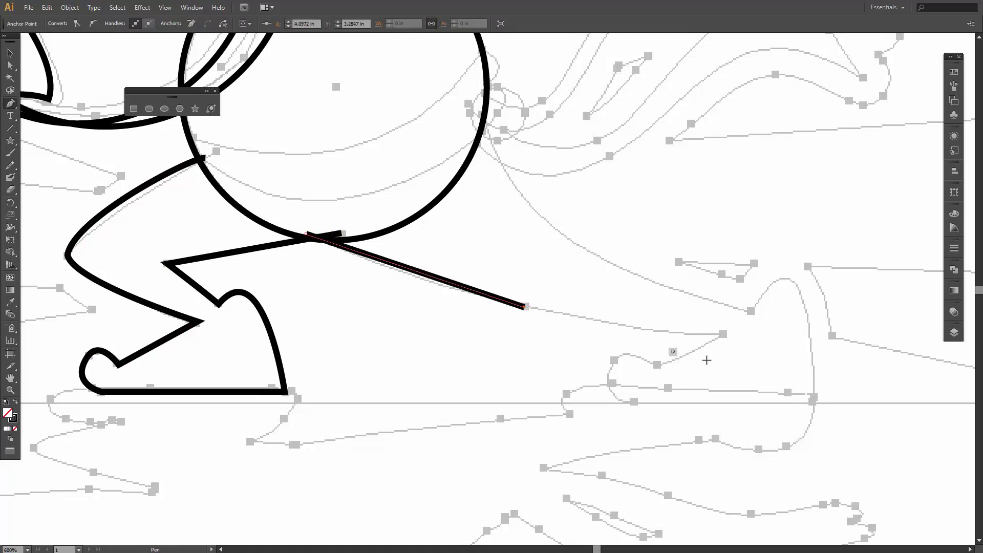
{"action": "left_click", "coordinate": [723, 335]}
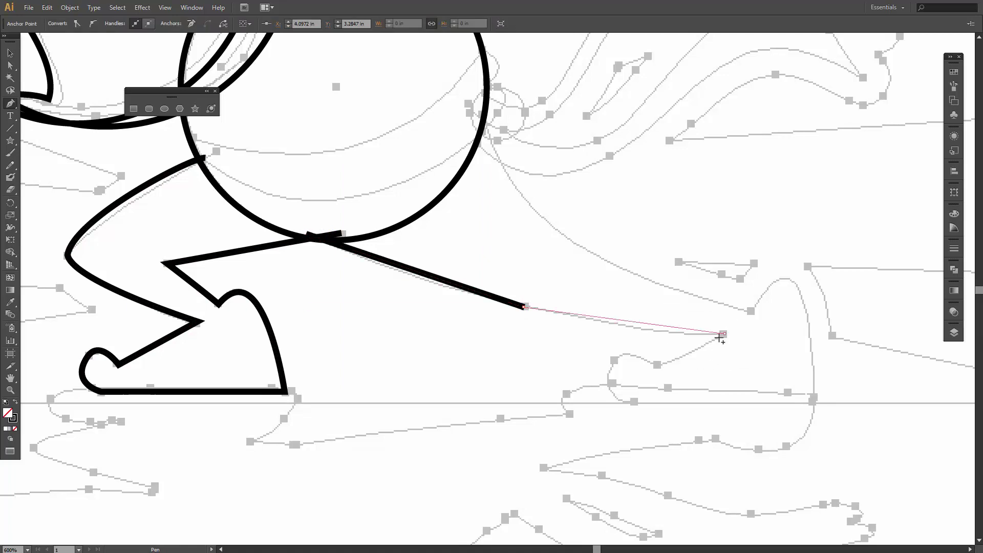
{"action": "left_click", "coordinate": [659, 366]}
{"action": "left_click", "coordinate": [615, 359]}
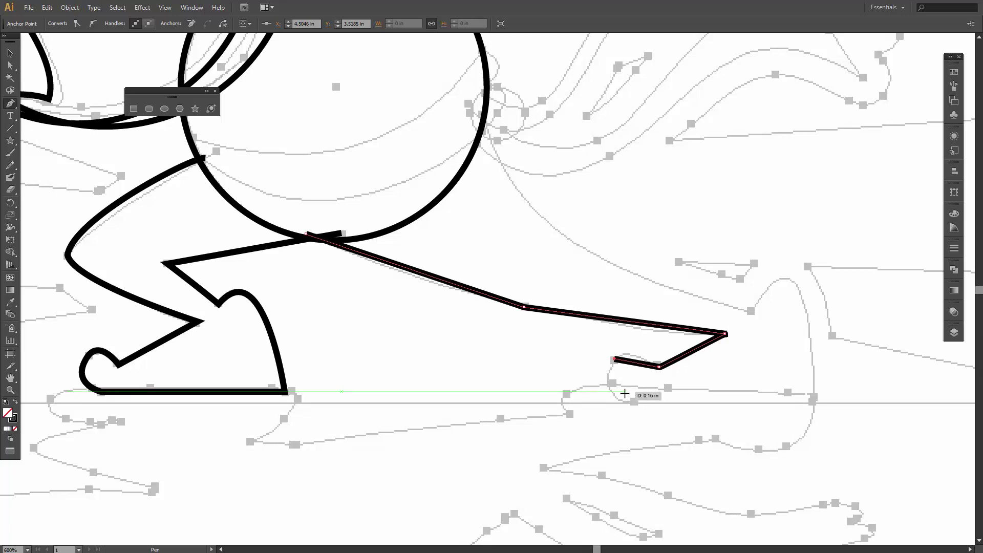
{"action": "left_click", "coordinate": [625, 392]}
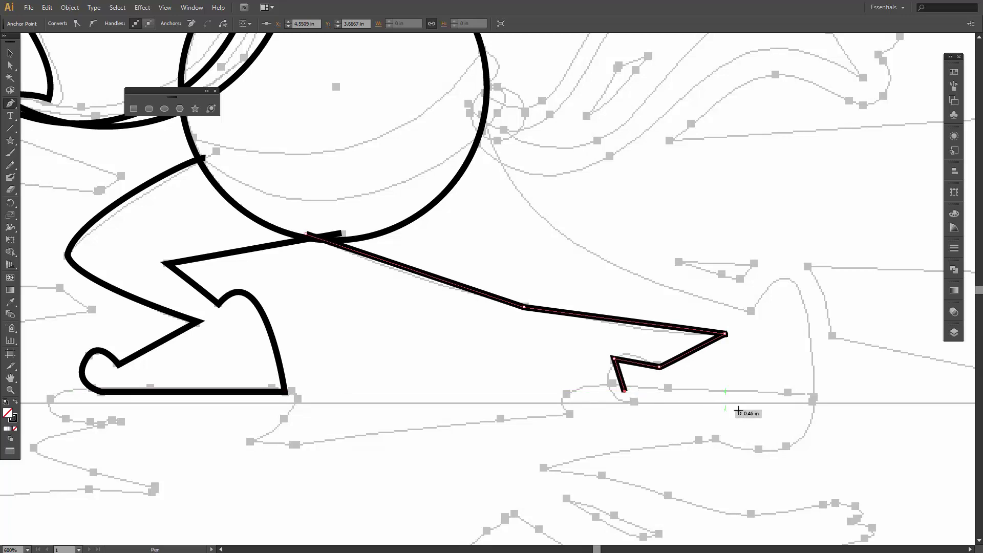
{"action": "left_click", "coordinate": [816, 393]}
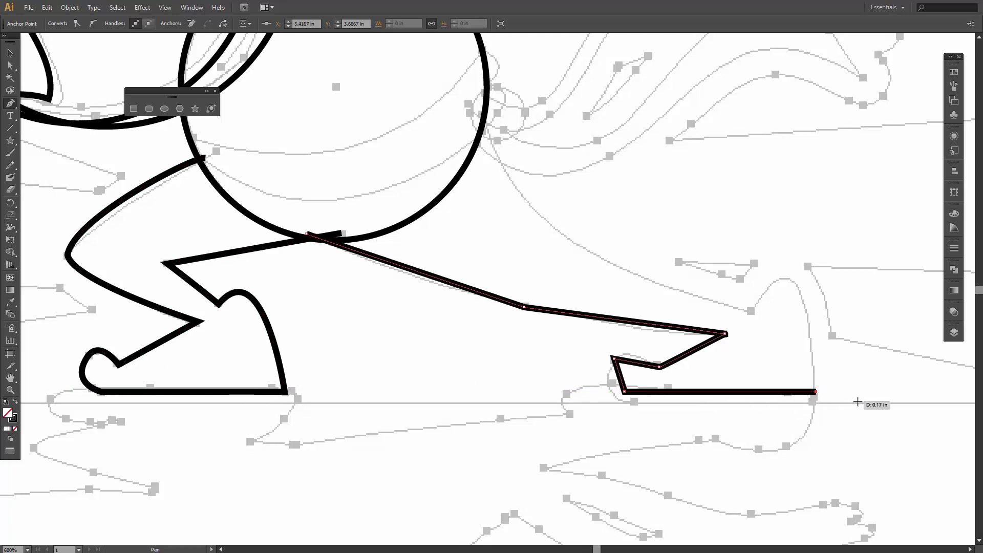
{"action": "left_click", "coordinate": [752, 313]}
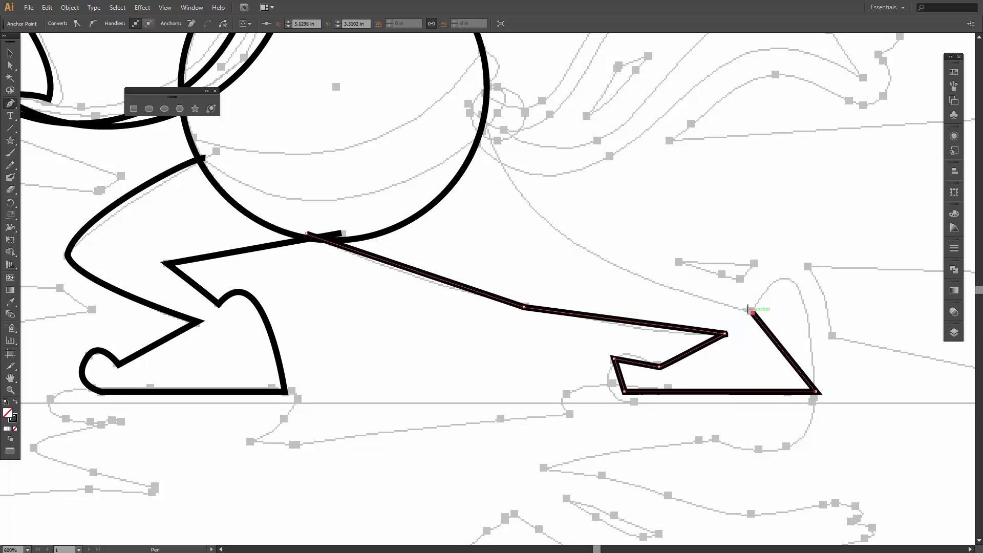
{"action": "left_click", "coordinate": [479, 112]}
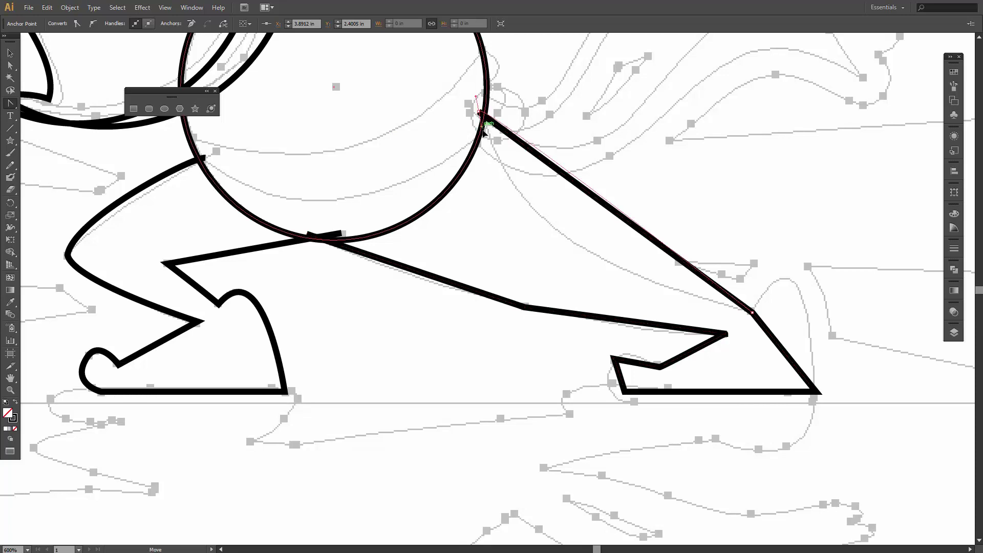
Curve the second leg's back edge, round the shoe's toe and heel, then deselect
{"action": "left_click_drag", "start_coordinate": [478, 112], "coordinate": [494, 75]}
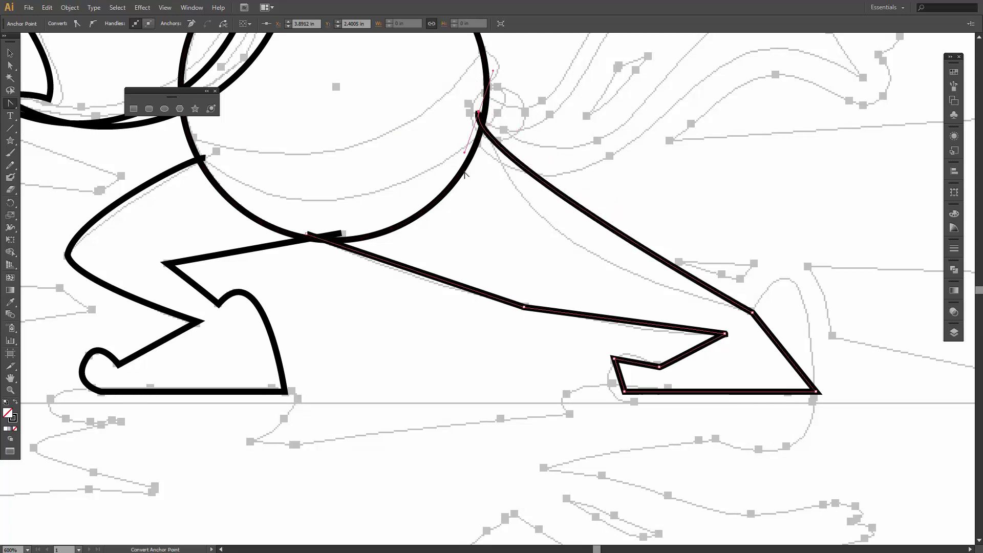
{"action": "left_click_drag", "start_coordinate": [464, 152], "coordinate": [514, 270]}
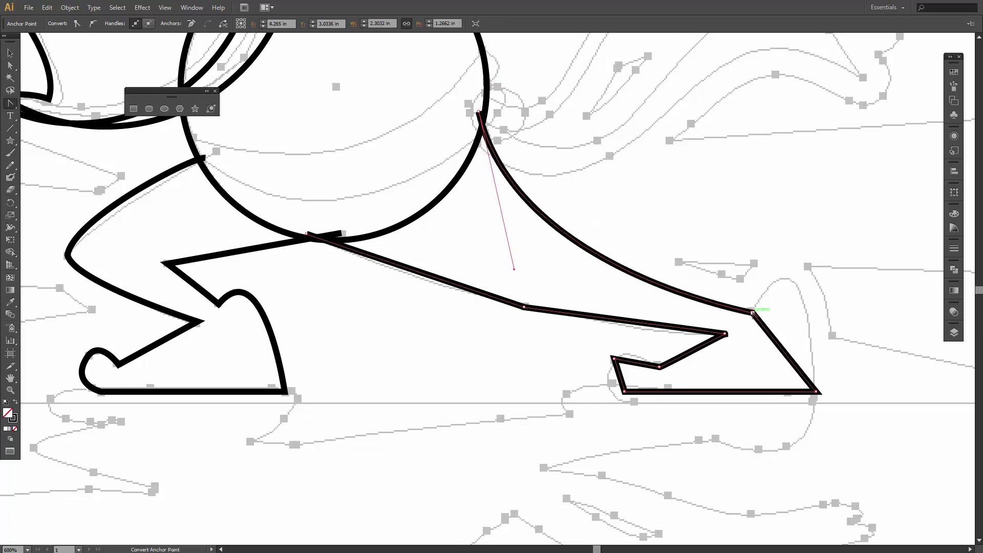
{"action": "left_click_drag", "start_coordinate": [752, 312], "coordinate": [812, 239]}
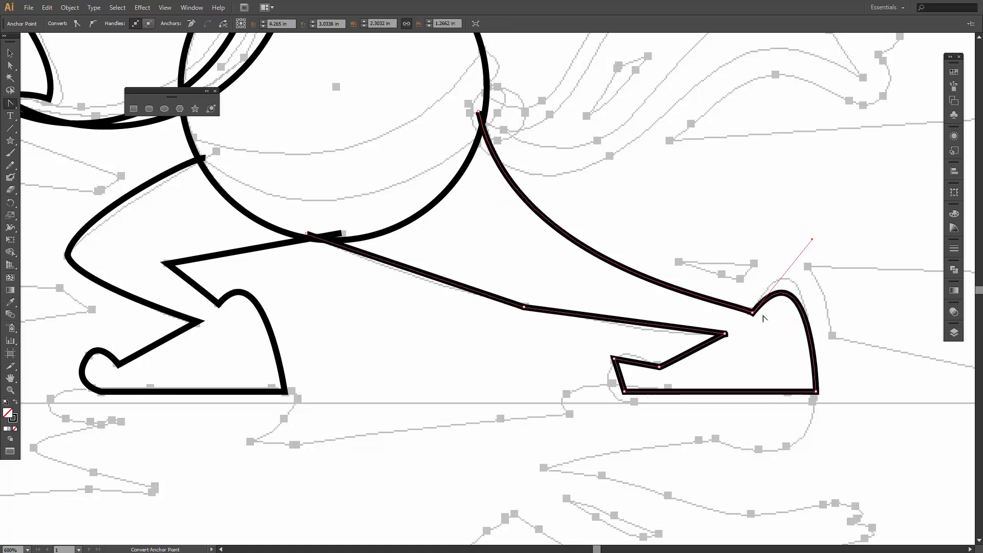
{"action": "left_click_drag", "start_coordinate": [614, 358], "coordinate": [598, 382]}
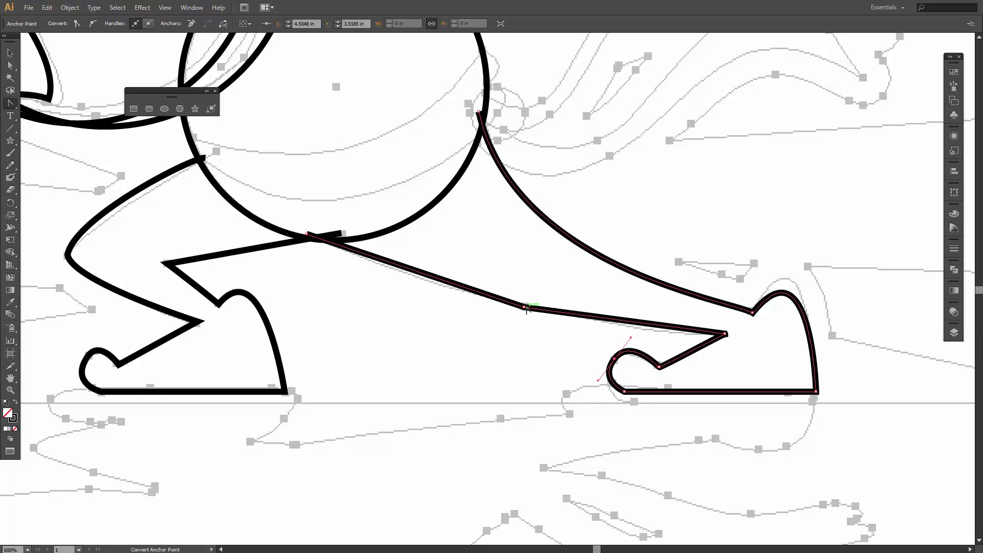
{"action": "left_click_drag", "start_coordinate": [524, 307], "coordinate": [572, 320]}
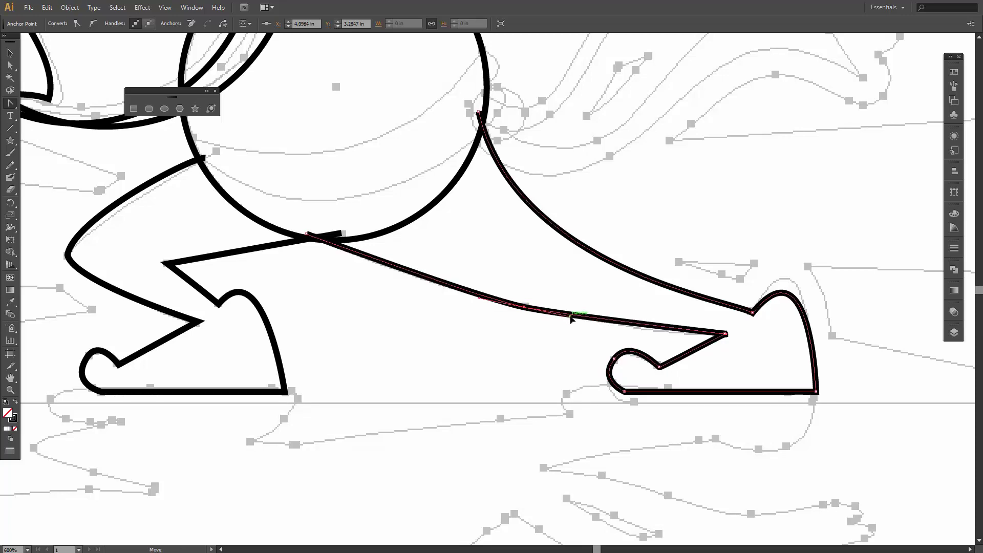
{"action": "key", "text": "a"}
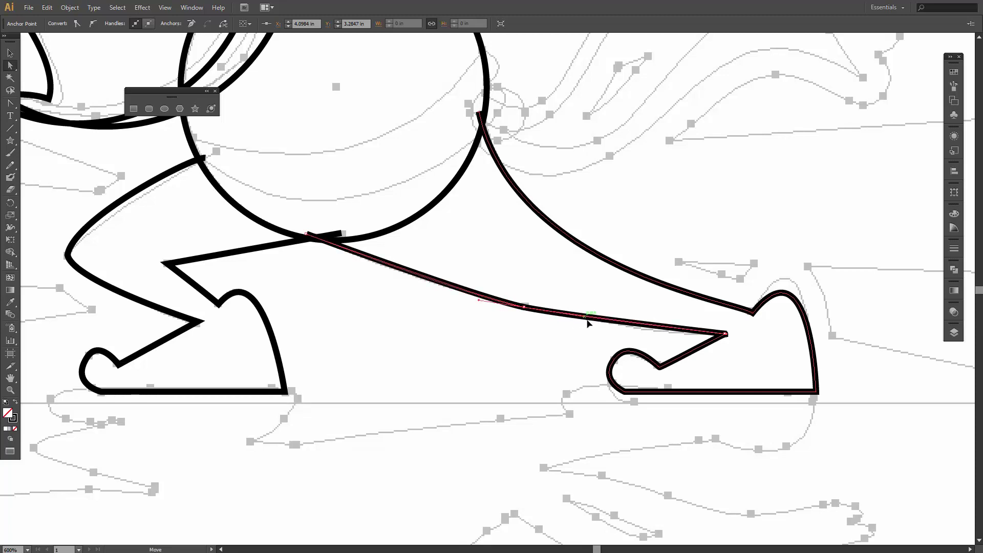
{"action": "left_click", "coordinate": [514, 322]}
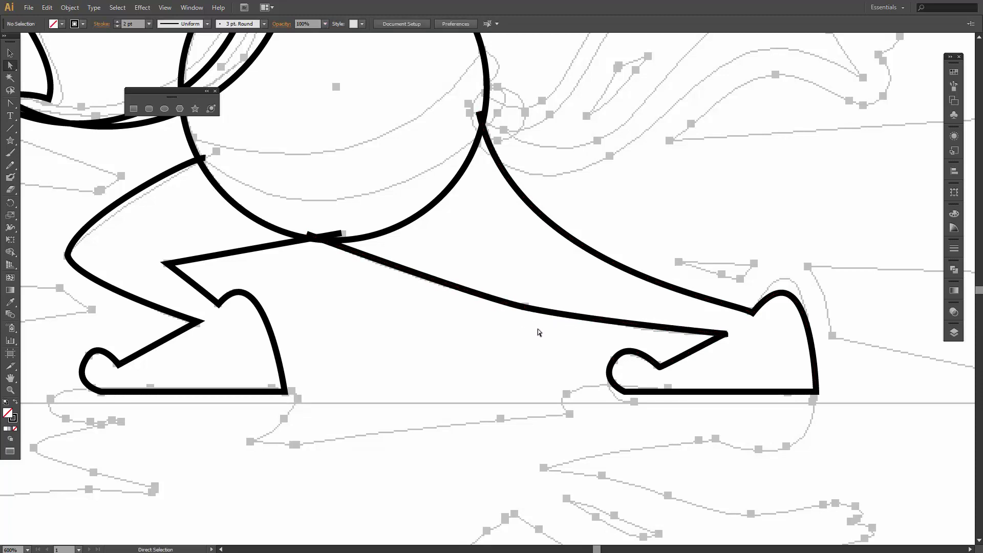
Draw a small 0.2639 in circle on the body circle's right edge
{"action": "left_click_drag", "start_coordinate": [634, 224], "coordinate": [542, 451]}
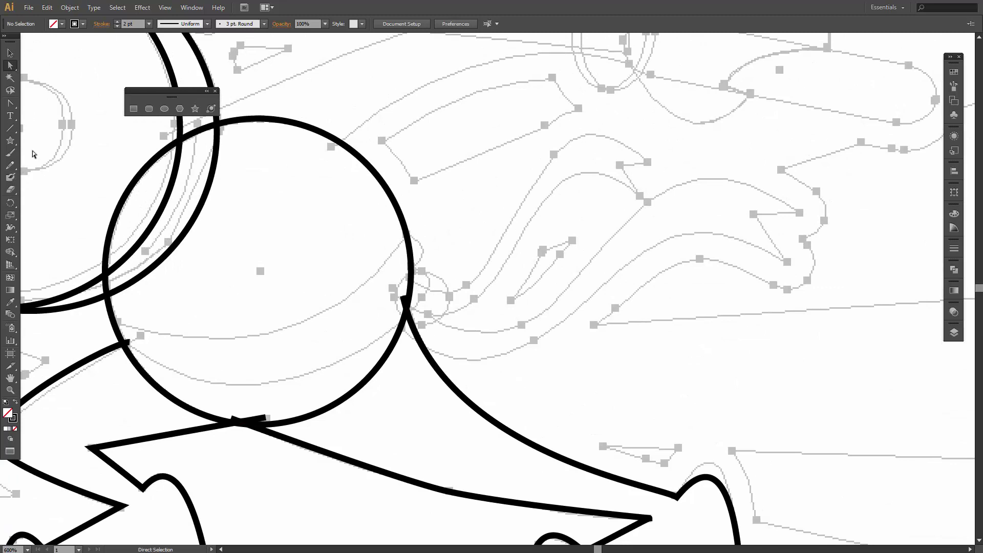
{"action": "left_click", "coordinate": [165, 109]}
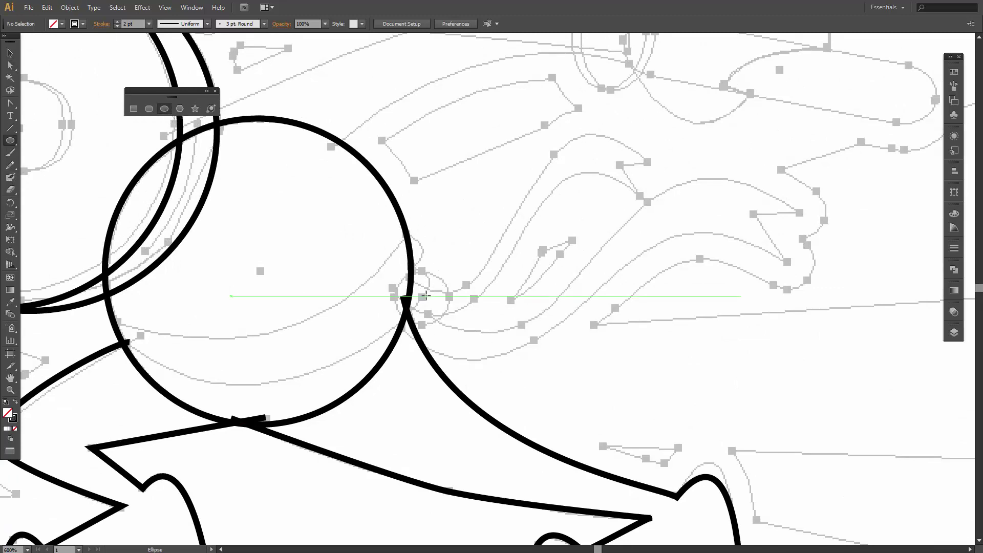
{"action": "left_click_drag", "start_coordinate": [422, 296], "coordinate": [446, 325]}
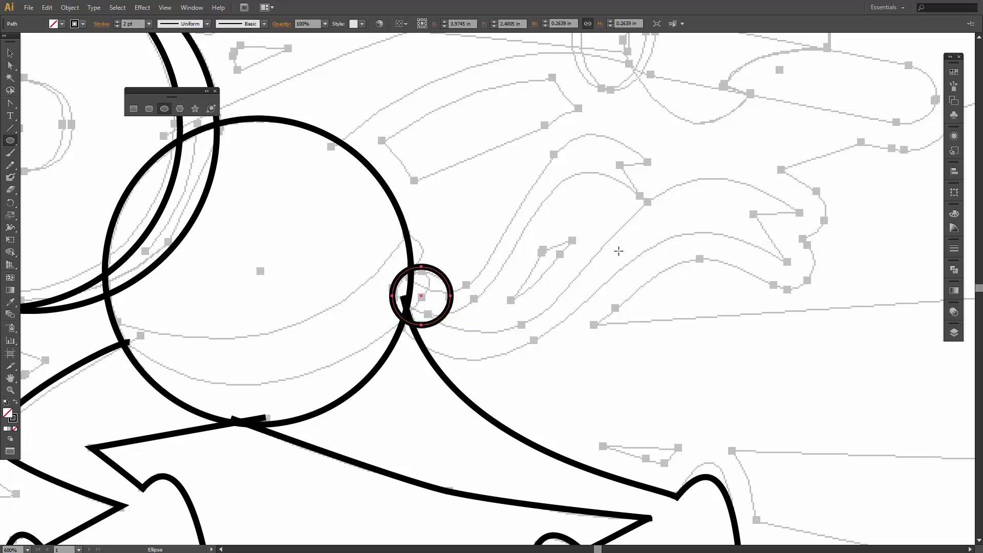
{"action": "key", "text": "p"}
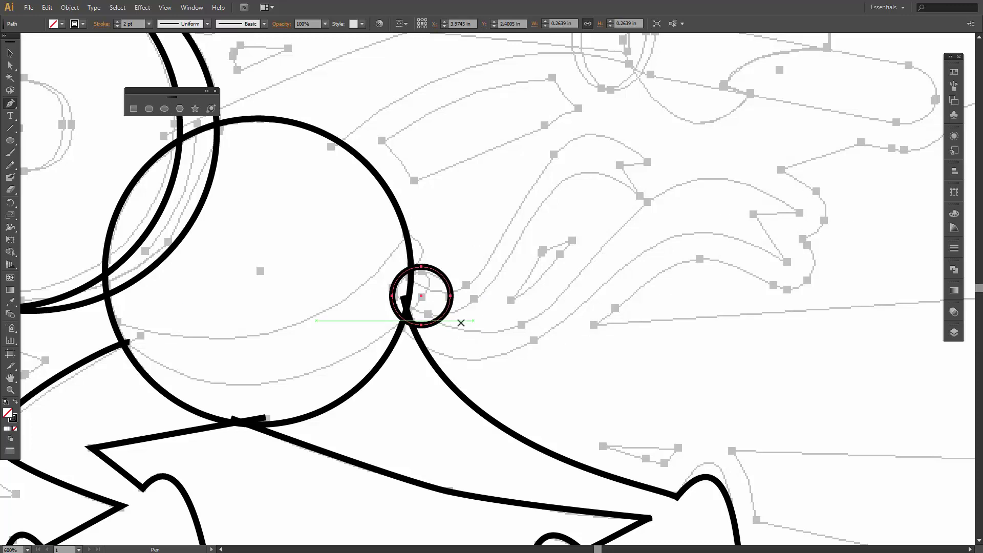
Outline a straight-edged ribbon from below the small circle to a notched tip and back
{"action": "left_click", "coordinate": [407, 336]}
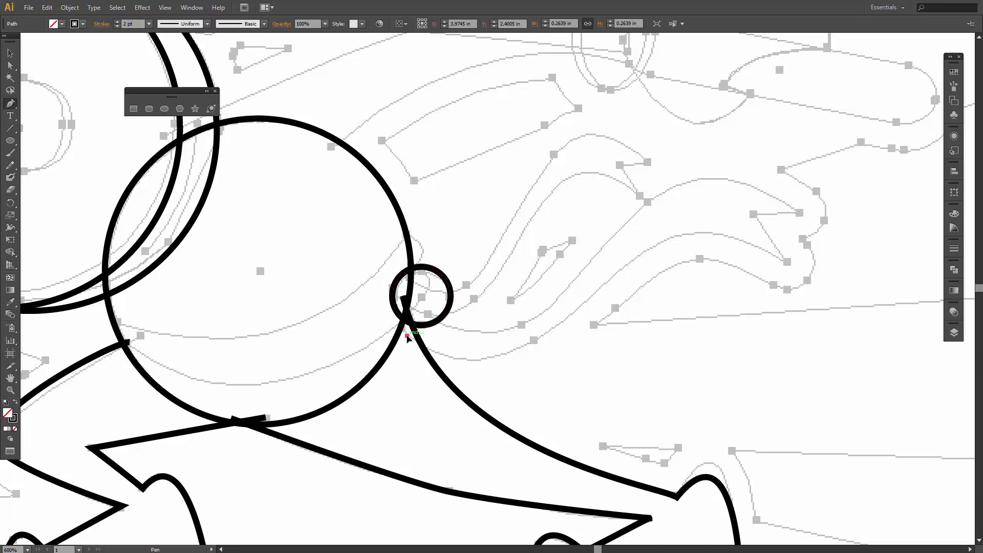
{"action": "left_click", "coordinate": [534, 343]}
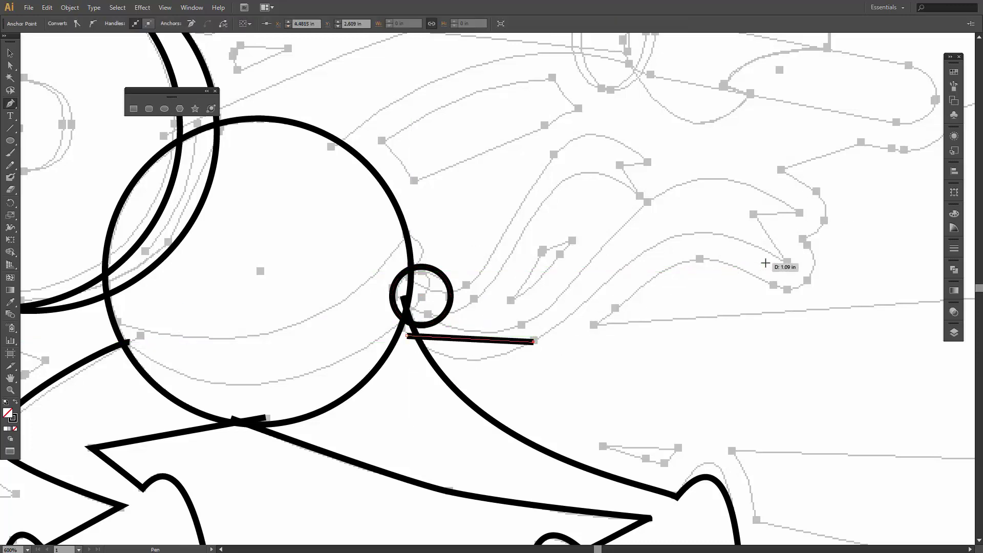
{"action": "left_click", "coordinate": [786, 265]}
{"action": "left_click", "coordinate": [755, 214]}
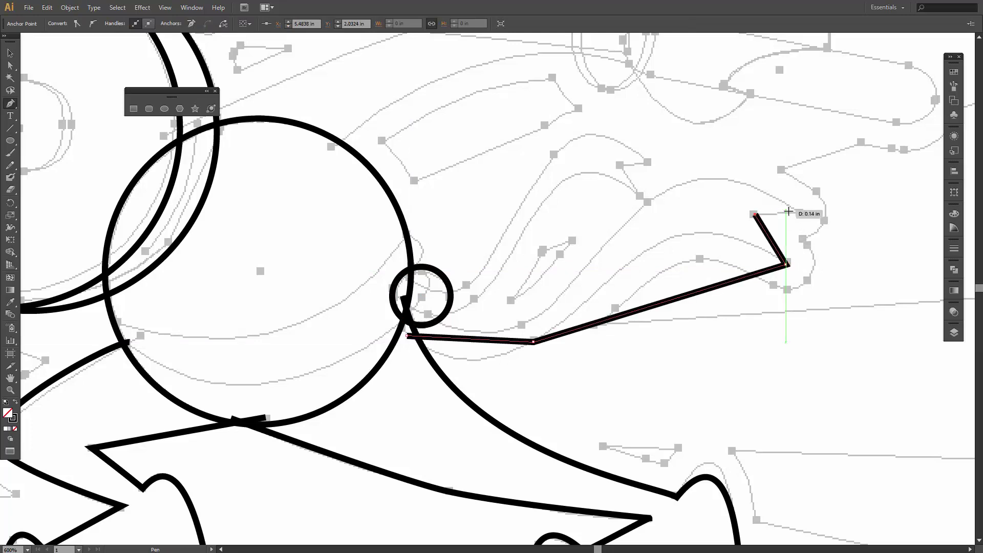
{"action": "left_click", "coordinate": [798, 212]}
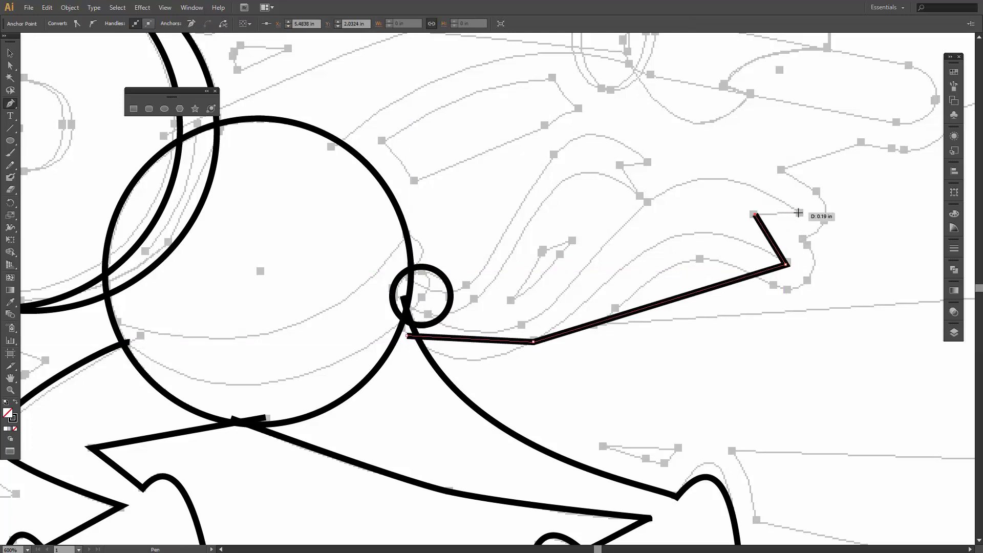
{"action": "left_click", "coordinate": [647, 204]}
{"action": "left_click", "coordinate": [523, 326]}
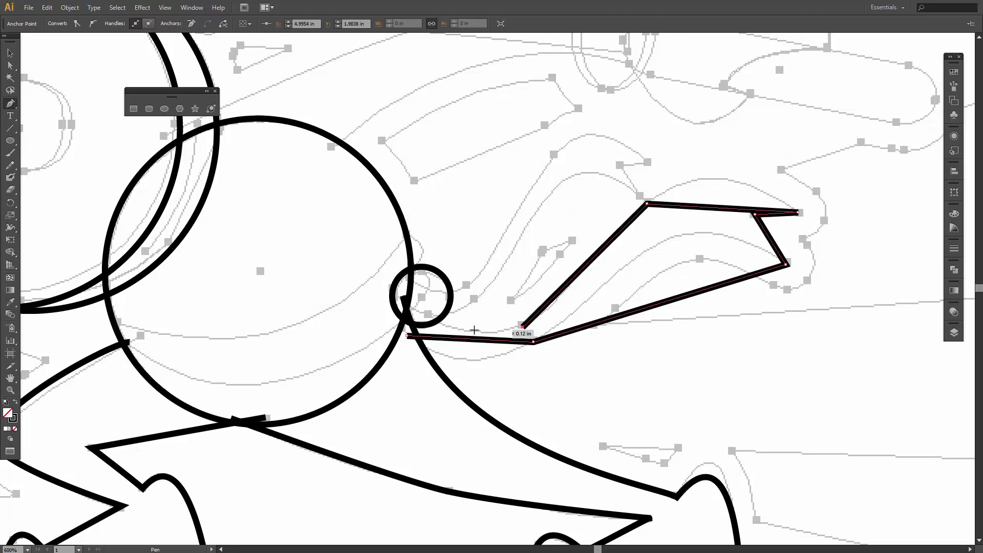
{"action": "left_click", "coordinate": [426, 315]}
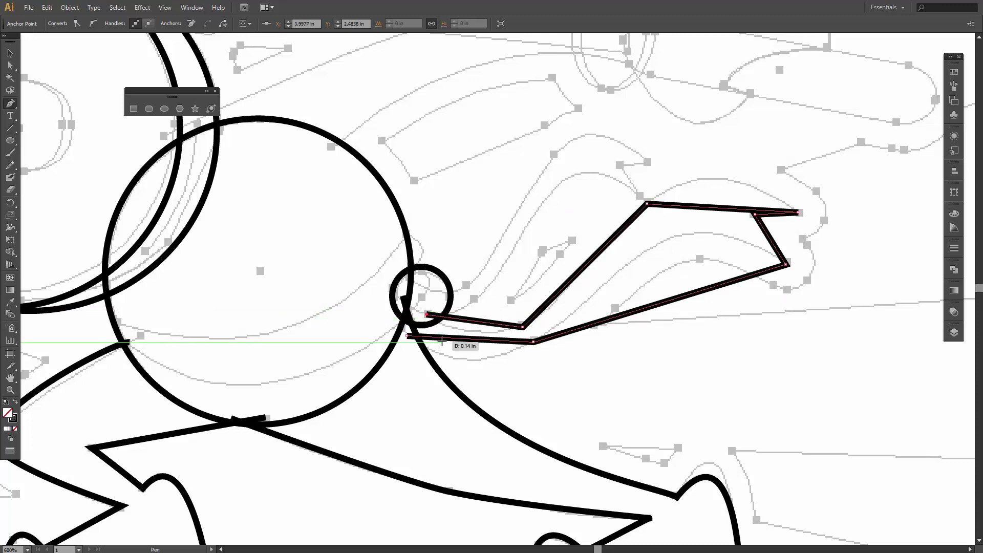
{"action": "key", "text": "shift+c"}
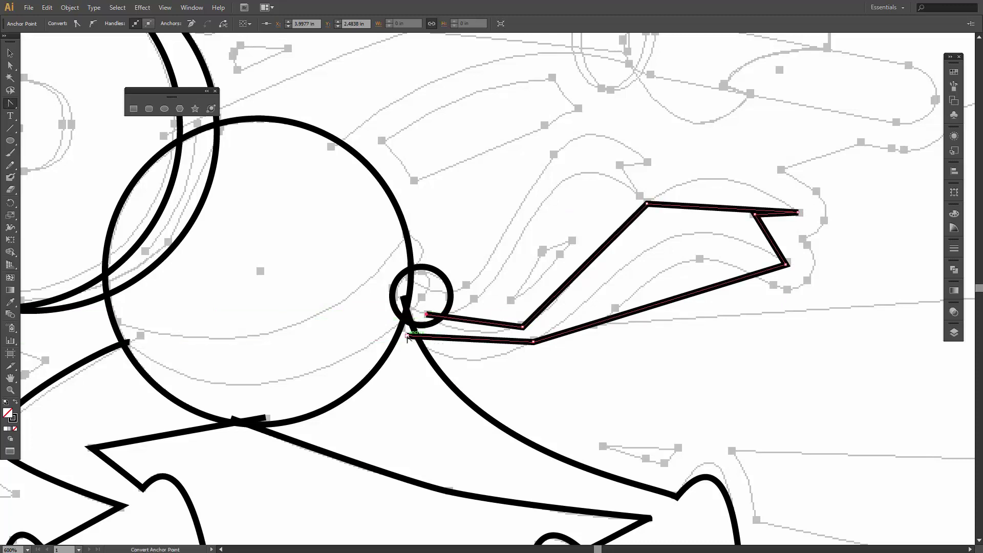
Curve the ribbon tail's lower edge near the circle and along its length
{"action": "left_click_drag", "start_coordinate": [407, 337], "coordinate": [460, 380]}
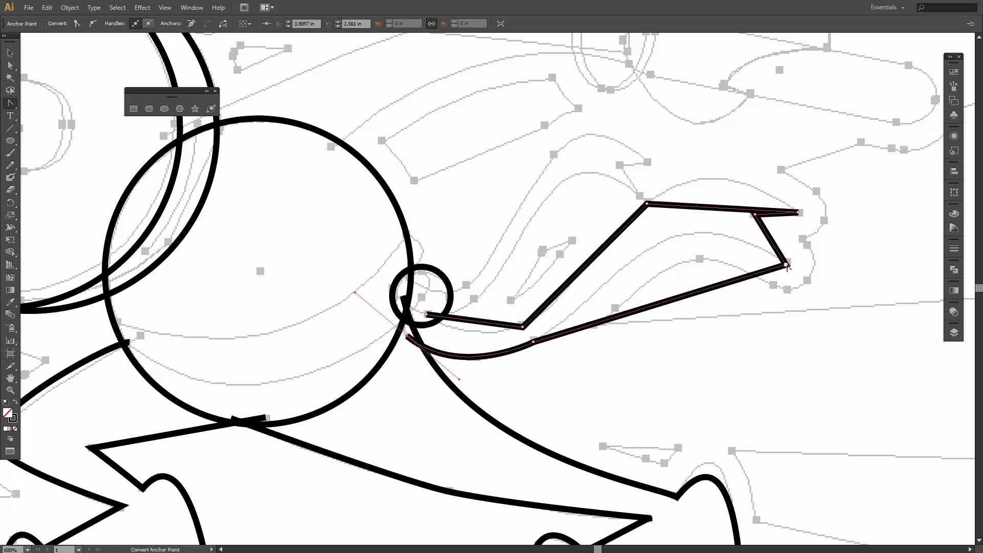
{"action": "mouse_move", "coordinate": [788, 266]}
{"action": "left_mouse_down"}
{"action": "mouse_move", "coordinate": [755, 260]}
{"action": "mouse_move", "coordinate": [803, 257]}
{"action": "mouse_move", "coordinate": [811, 267]}
{"action": "mouse_move", "coordinate": [736, 251]}
{"action": "mouse_move", "coordinate": [683, 222]}
{"action": "mouse_move", "coordinate": [681, 161]}
{"action": "mouse_move", "coordinate": [668, 165]}
{"action": "left_mouse_up"}
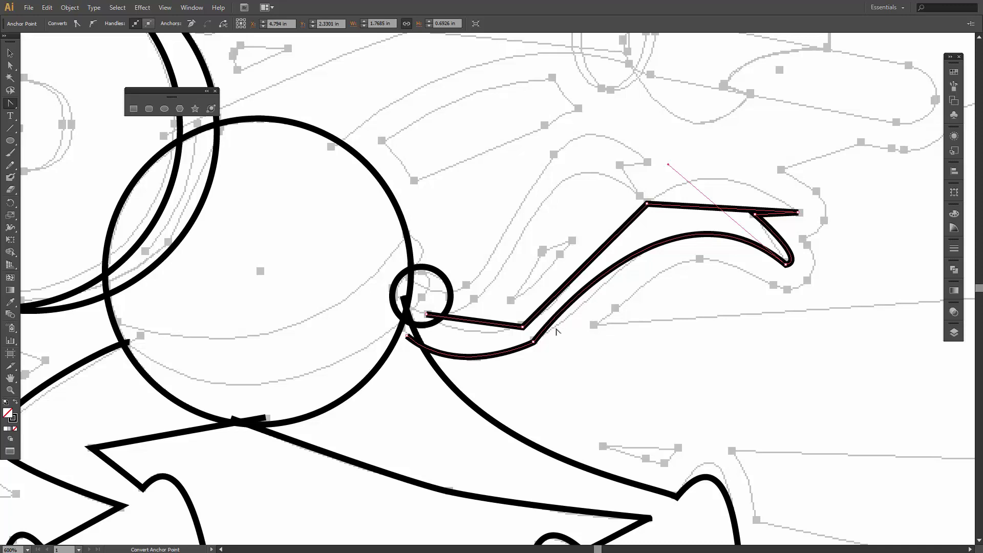
{"action": "left_click_drag", "start_coordinate": [534, 341], "coordinate": [552, 329]}
{"action": "key", "text": "a"}
{"action": "left_click_drag", "start_coordinate": [601, 310], "coordinate": [605, 291]}
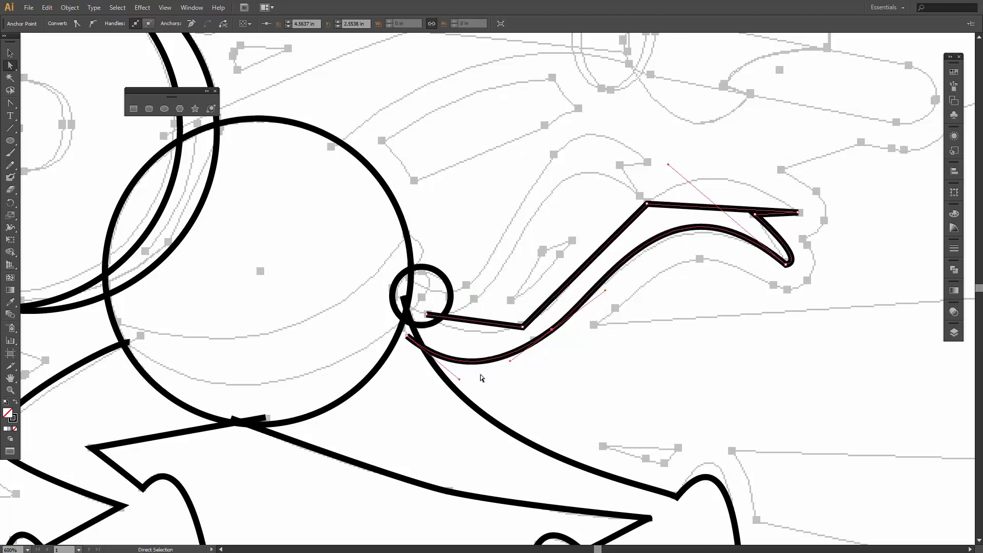
{"action": "left_click_drag", "start_coordinate": [461, 382], "coordinate": [450, 374]}
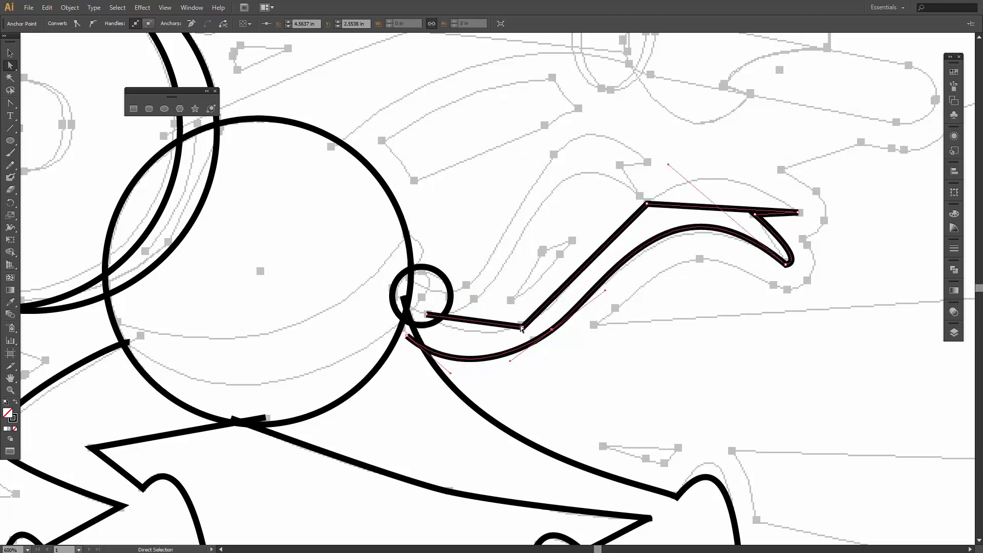
Smooth the ribbon's inner bend, upper edge and notched tip into flowing curves
{"action": "key", "text": "shift+c"}
{"action": "left_click_drag", "start_coordinate": [523, 327], "coordinate": [493, 350]}
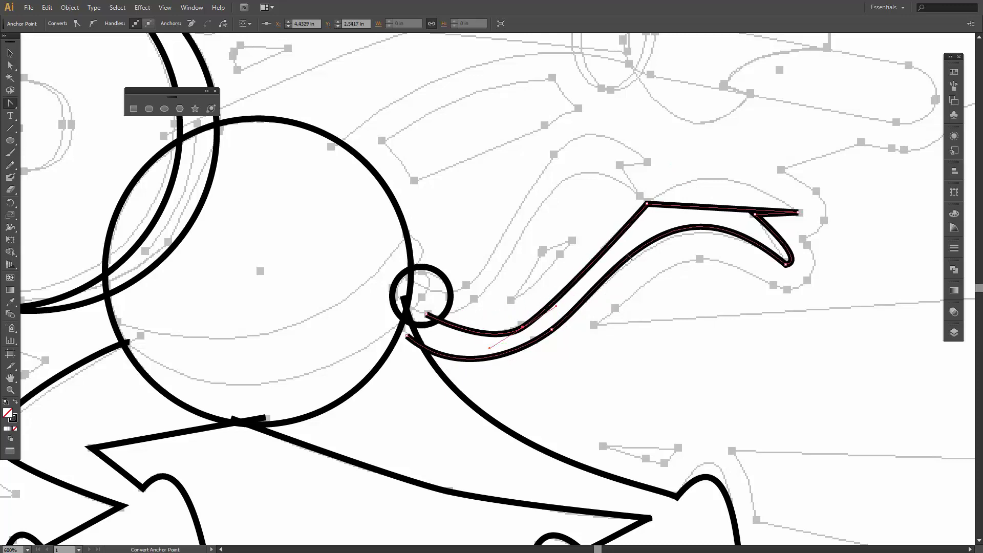
{"action": "left_click_drag", "start_coordinate": [647, 204], "coordinate": [625, 218]}
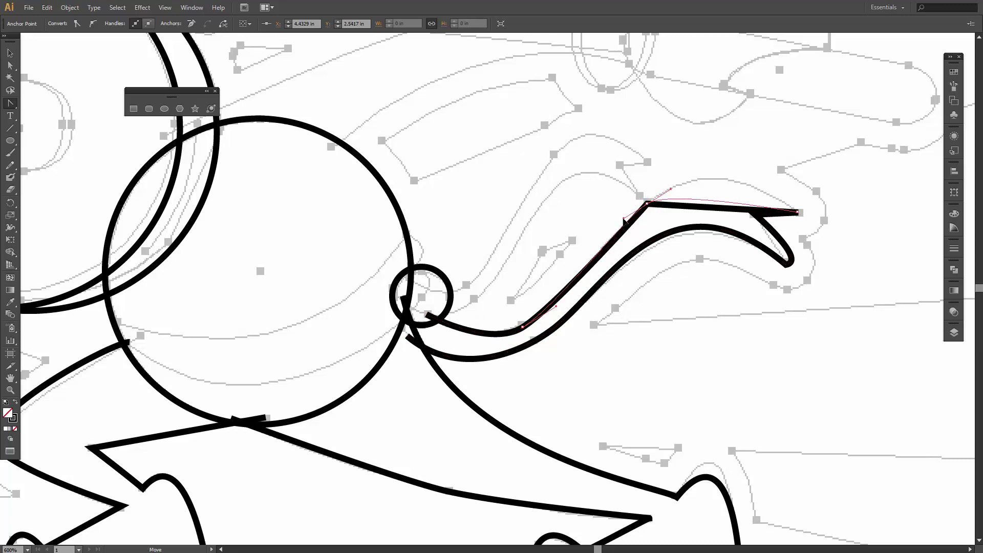
{"action": "mouse_move", "coordinate": [799, 214]}
{"action": "left_mouse_down"}
{"action": "mouse_move", "coordinate": [740, 180]}
{"action": "mouse_move", "coordinate": [718, 153]}
{"action": "left_mouse_up"}
{"action": "left_click_drag", "start_coordinate": [878, 275], "coordinate": [784, 217]}
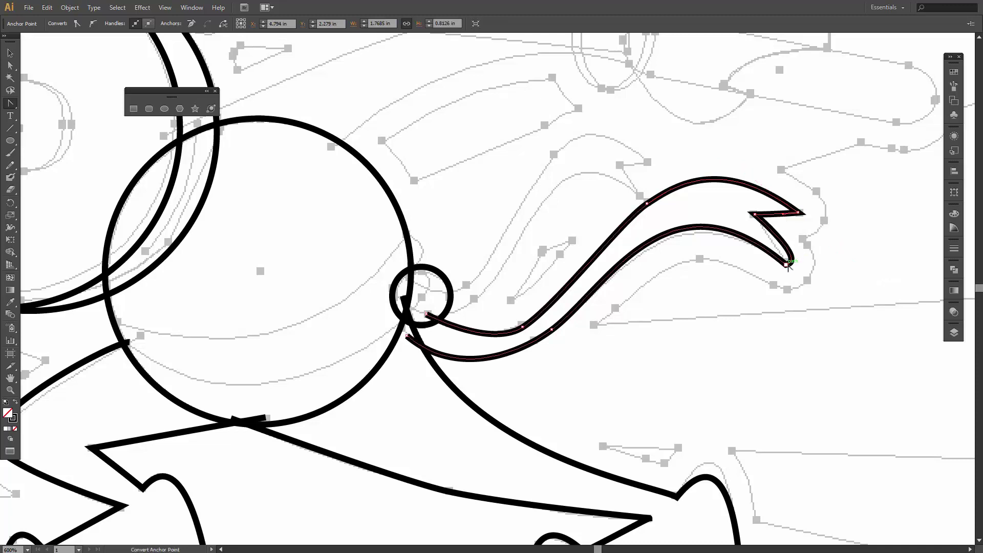
{"action": "left_click_drag", "start_coordinate": [787, 264], "coordinate": [818, 287]}
{"action": "left_click_drag", "start_coordinate": [754, 241], "coordinate": [668, 184]}
{"action": "left_click_drag", "start_coordinate": [668, 184], "coordinate": [667, 183]}
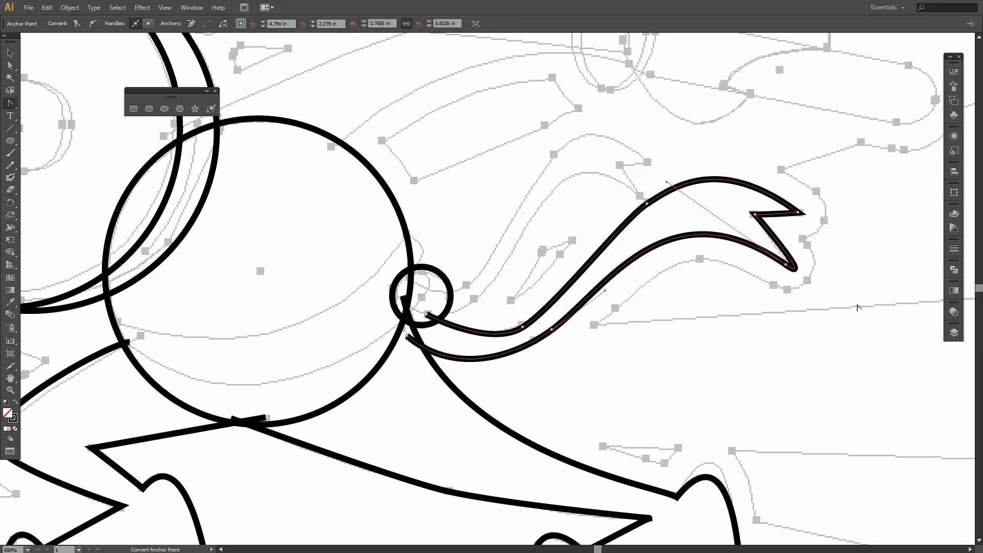
{"action": "left_click_drag", "start_coordinate": [790, 268], "coordinate": [772, 243]}
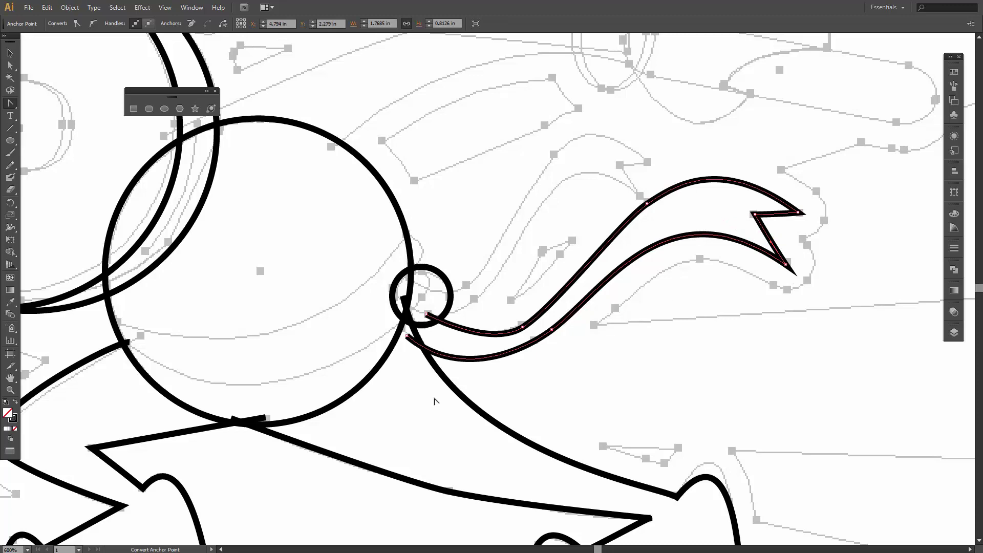
Nudge the ribbon's inner bend anchor slightly upward
{"action": "key", "text": "a"}
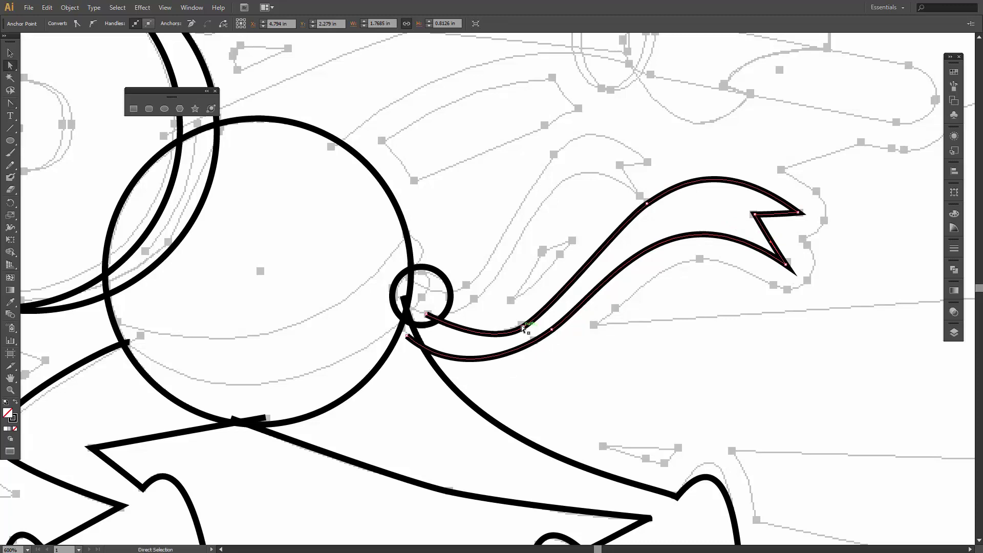
{"action": "left_click", "coordinate": [523, 327]}
{"action": "left_click_drag", "start_coordinate": [525, 327], "coordinate": [523, 320]}
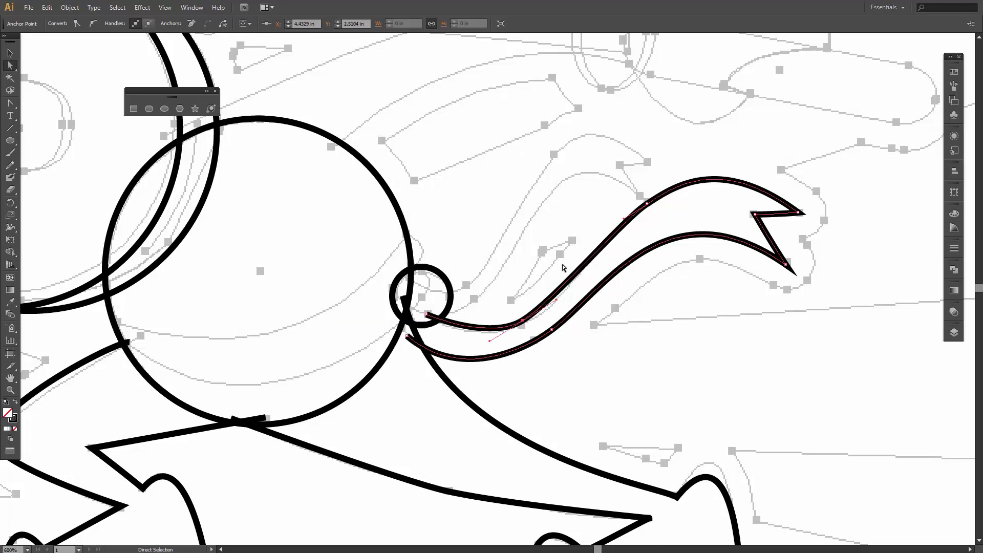
{"action": "key", "text": "p"}
Outline a second tail from the knot to a notched tip, curving where it leaves the knot
{"action": "left_click", "coordinate": [426, 286]}
{"action": "left_click", "coordinate": [466, 287]}
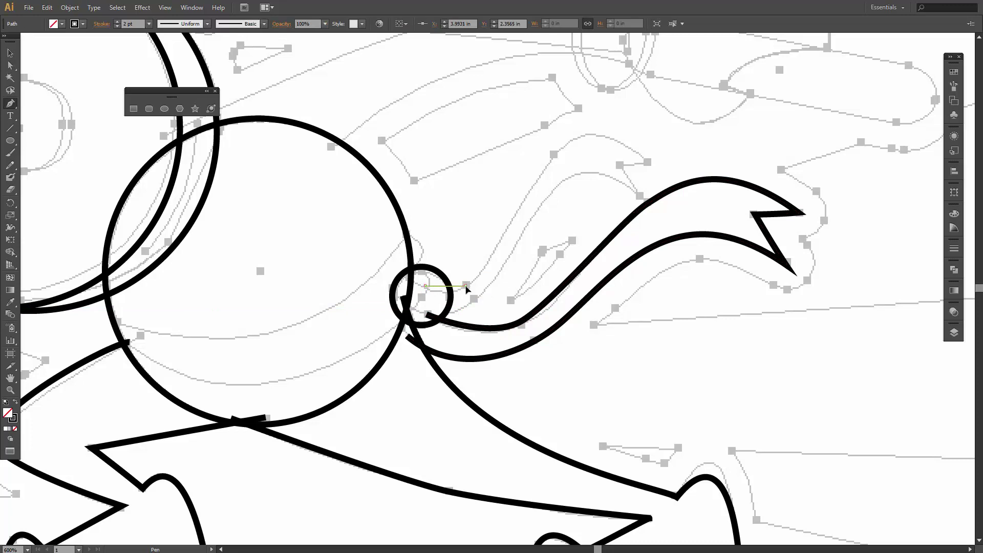
{"action": "left_click", "coordinate": [555, 153]}
{"action": "left_click_drag", "start_coordinate": [648, 162], "coordinate": [626, 166]}
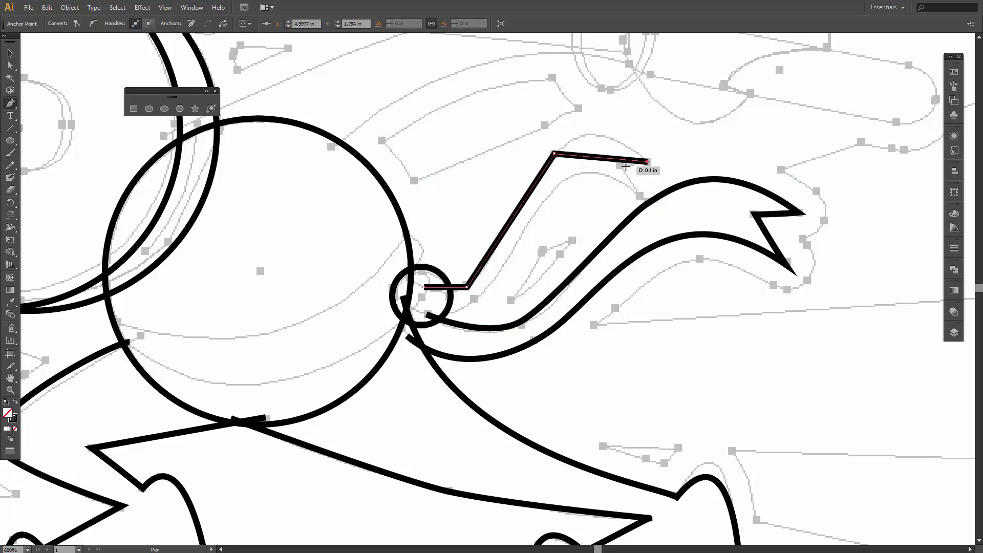
{"action": "left_click", "coordinate": [620, 167]}
{"action": "left_click", "coordinate": [640, 199]}
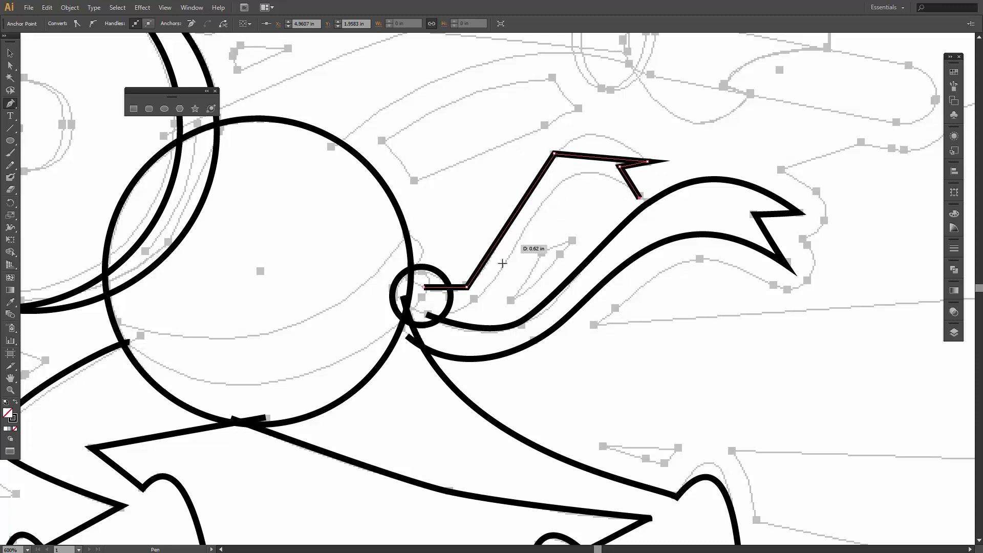
{"action": "left_click", "coordinate": [476, 300]}
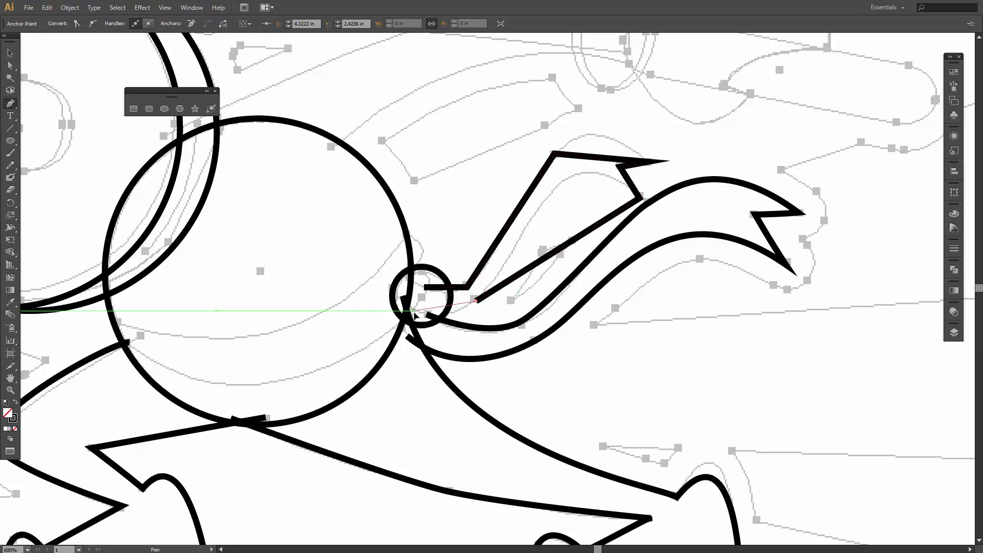
{"action": "left_click", "coordinate": [413, 311]}
{"action": "key", "text": "shift+c"}
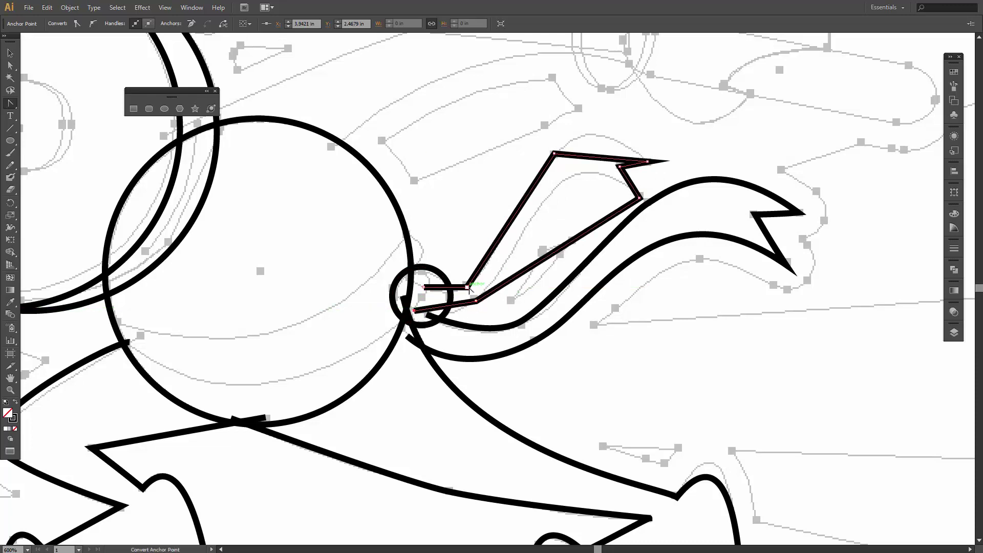
{"action": "left_click_drag", "start_coordinate": [467, 287], "coordinate": [488, 277]}
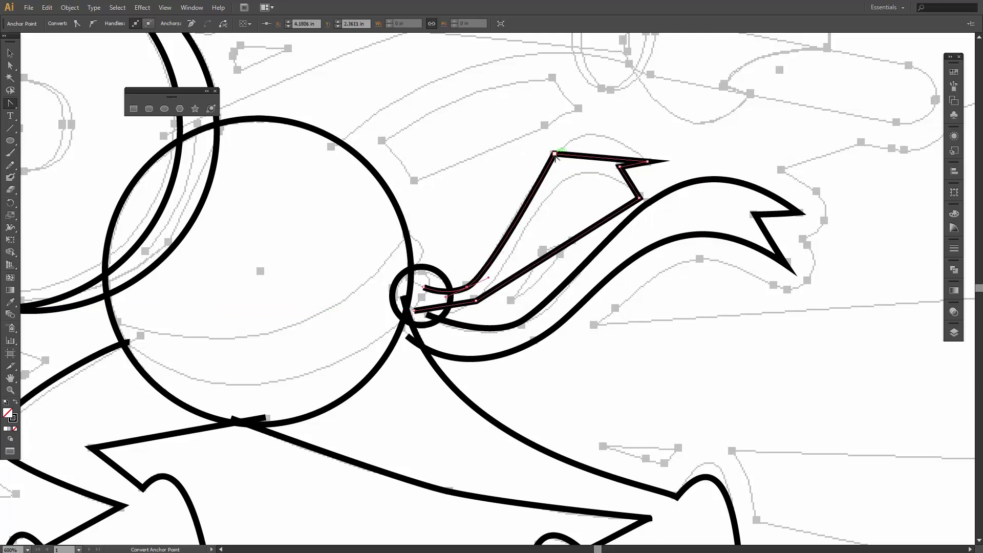
Round the second tail's upper bend and lower edge, then adjust its tip and notch anchors
{"action": "left_click_drag", "start_coordinate": [555, 154], "coordinate": [590, 118]}
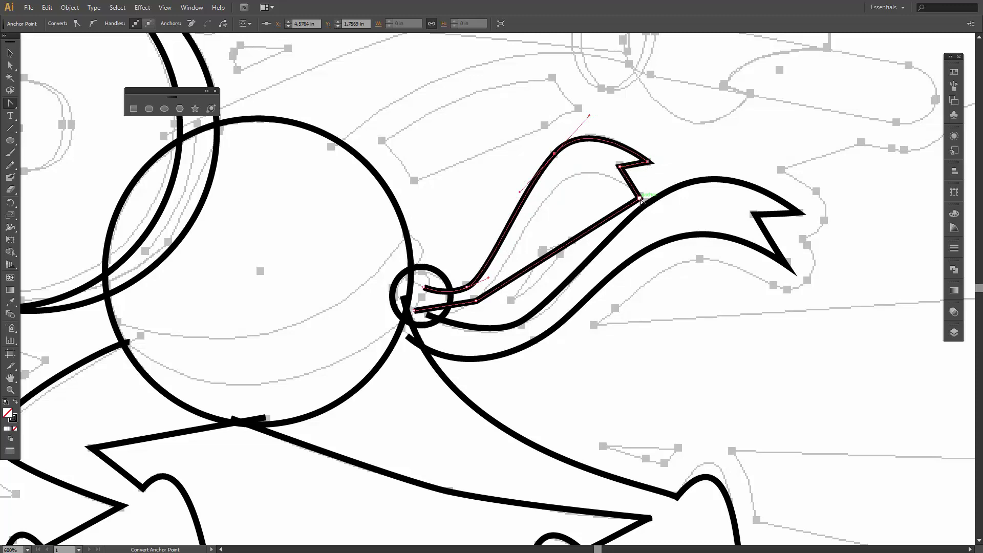
{"action": "mouse_move", "coordinate": [640, 198]}
{"action": "left_mouse_down"}
{"action": "mouse_move", "coordinate": [548, 148]}
{"action": "mouse_move", "coordinate": [564, 127]}
{"action": "mouse_move", "coordinate": [562, 110]}
{"action": "mouse_move", "coordinate": [551, 110]}
{"action": "mouse_move", "coordinate": [568, 142]}
{"action": "left_mouse_up"}
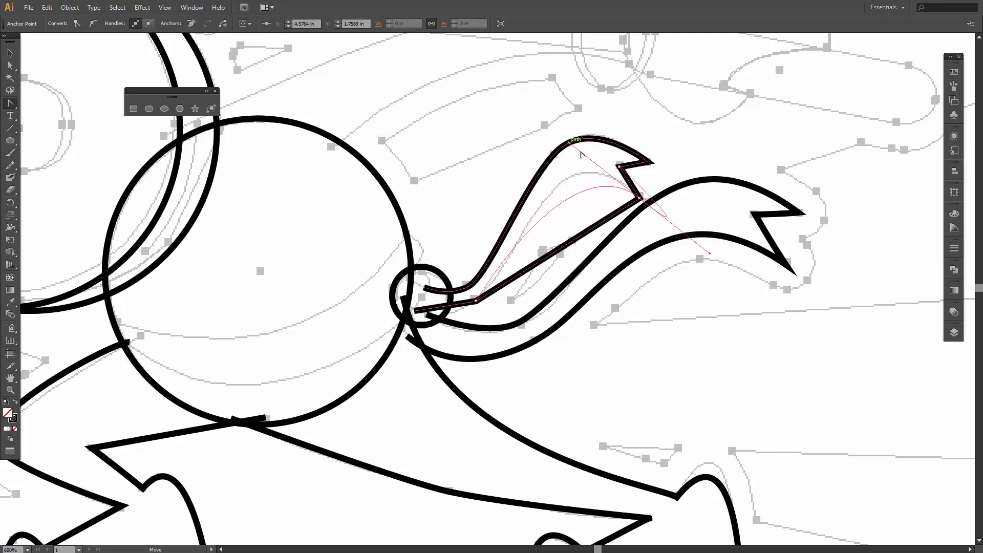
{"action": "left_click_drag", "start_coordinate": [710, 255], "coordinate": [629, 183]}
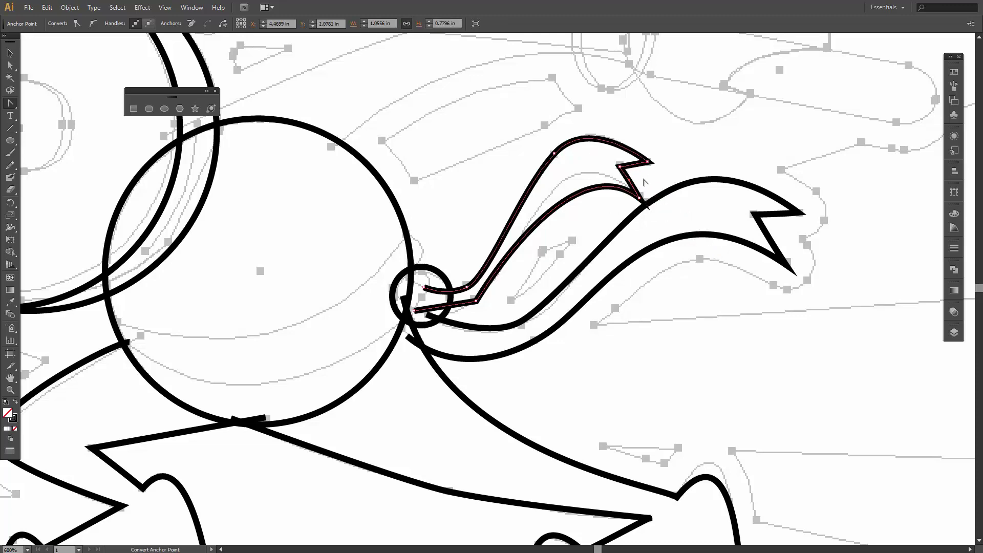
{"action": "key", "text": "a"}
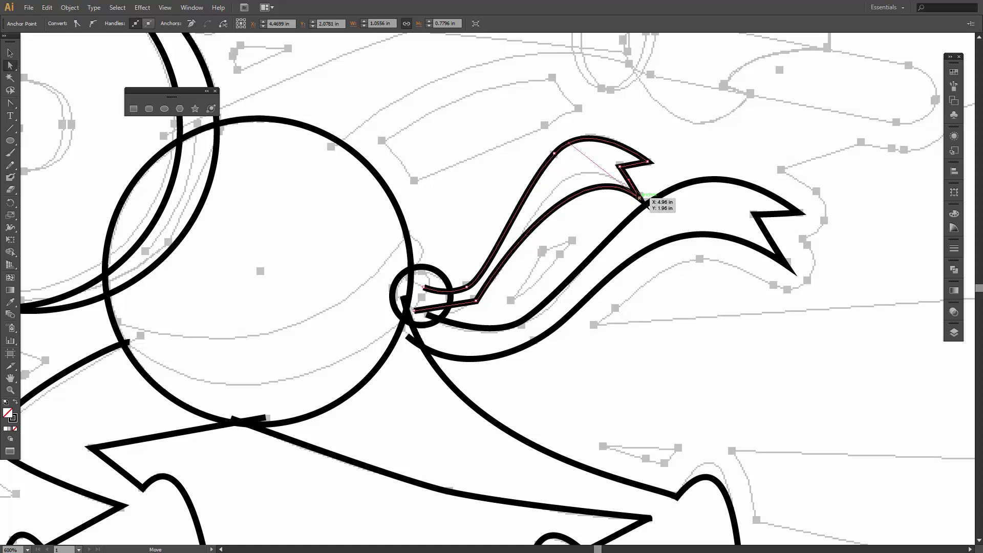
{"action": "left_click", "coordinate": [648, 163]}
{"action": "left_click_drag", "start_coordinate": [649, 163], "coordinate": [654, 160]}
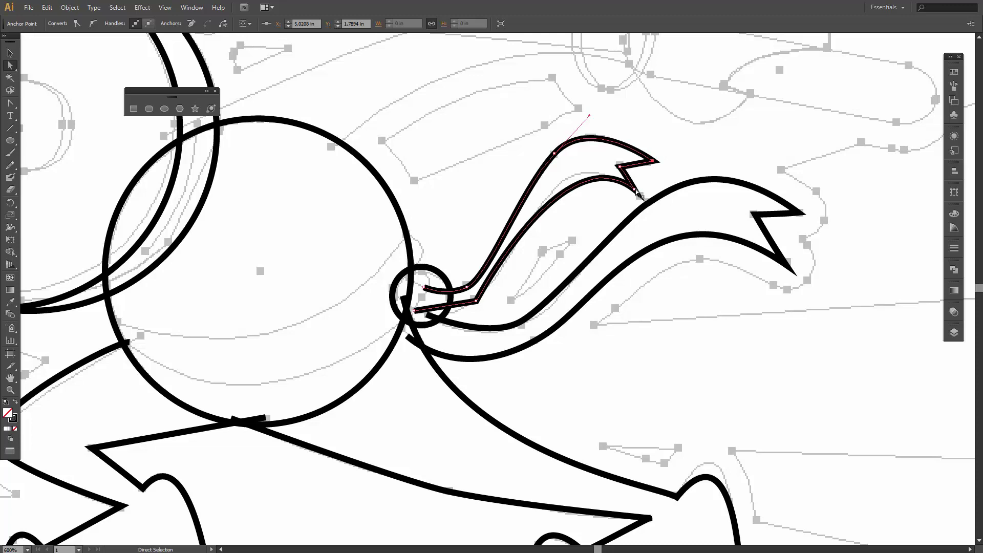
{"action": "left_click_drag", "start_coordinate": [637, 192], "coordinate": [639, 185]}
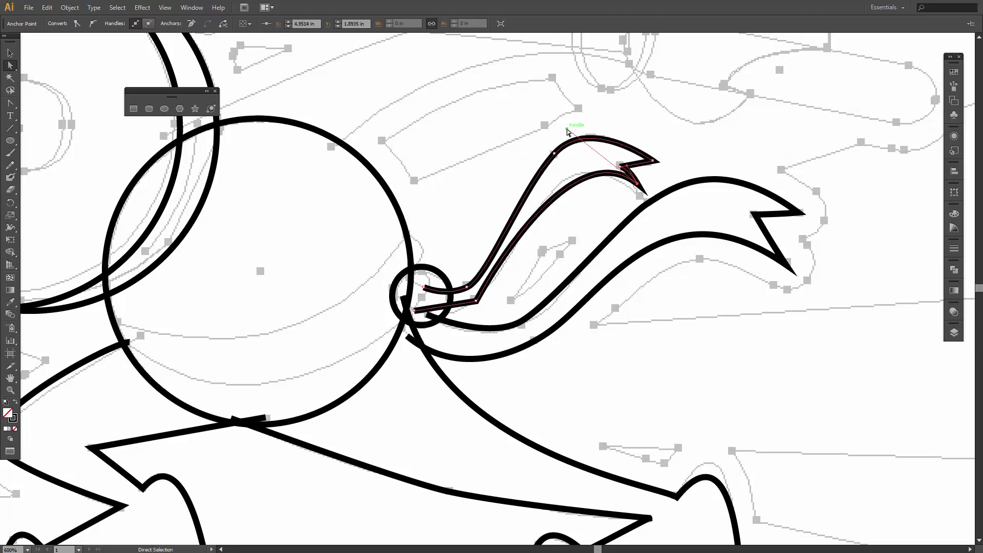
{"action": "left_click_drag", "start_coordinate": [567, 132], "coordinate": [545, 140]}
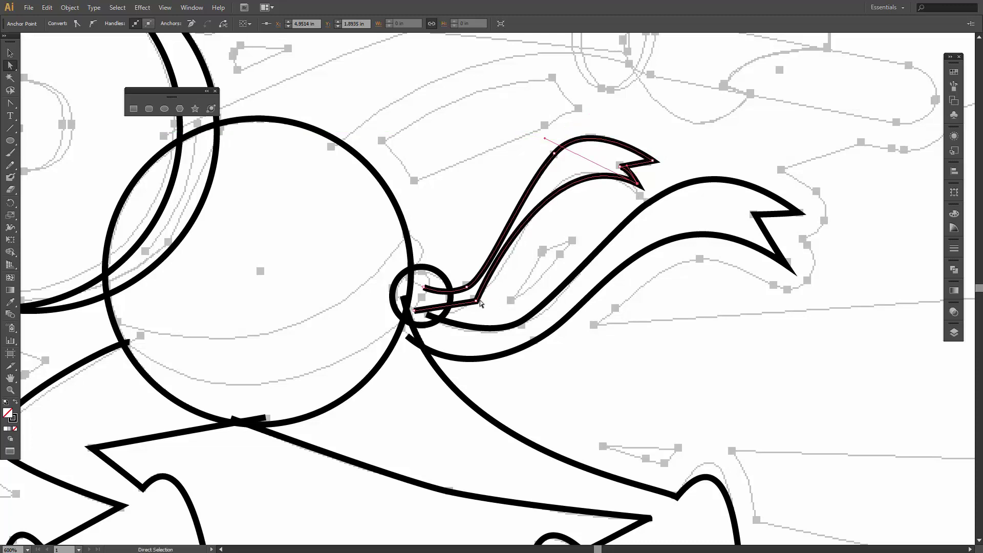
Smooth the tail's lower corner near the knot, refine its curves and bottom tip, then deselect
{"action": "key", "text": "shift+c"}
{"action": "left_click_drag", "start_coordinate": [476, 303], "coordinate": [454, 318]}
{"action": "key", "text": "a"}
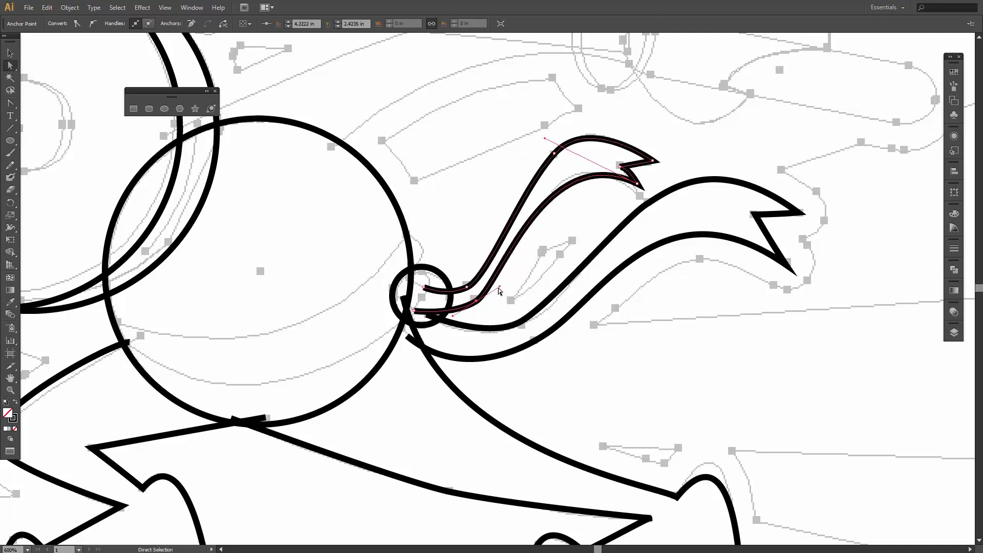
{"action": "left_click_drag", "start_coordinate": [502, 288], "coordinate": [522, 267]}
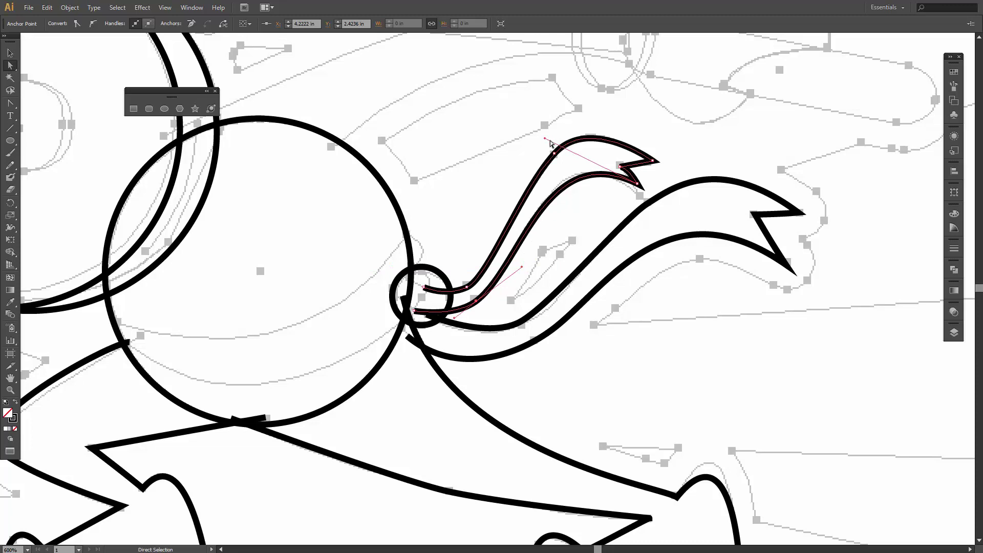
{"action": "left_click_drag", "start_coordinate": [545, 139], "coordinate": [534, 133]}
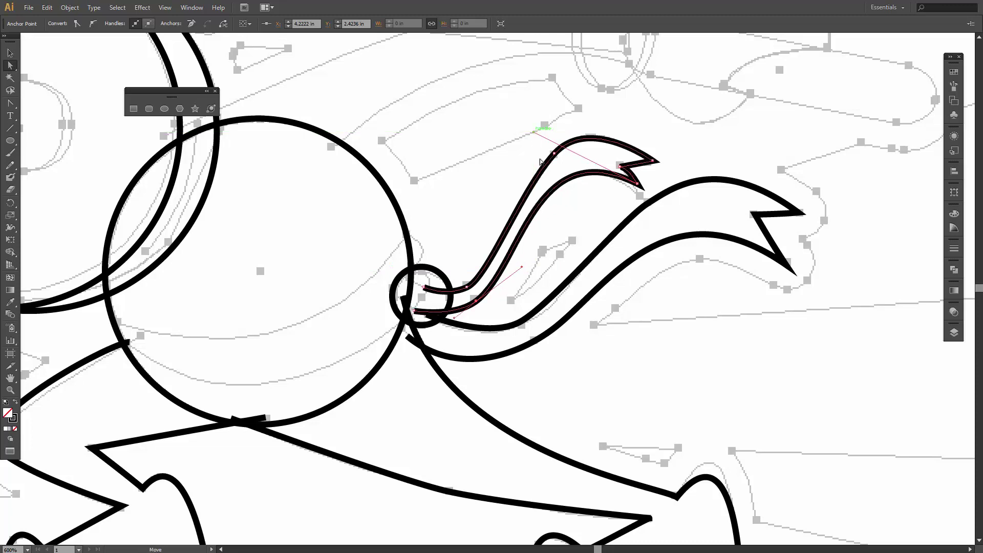
{"action": "left_click", "coordinate": [623, 195]}
{"action": "left_click", "coordinate": [638, 184]}
{"action": "left_click_drag", "start_coordinate": [639, 186], "coordinate": [629, 179]}
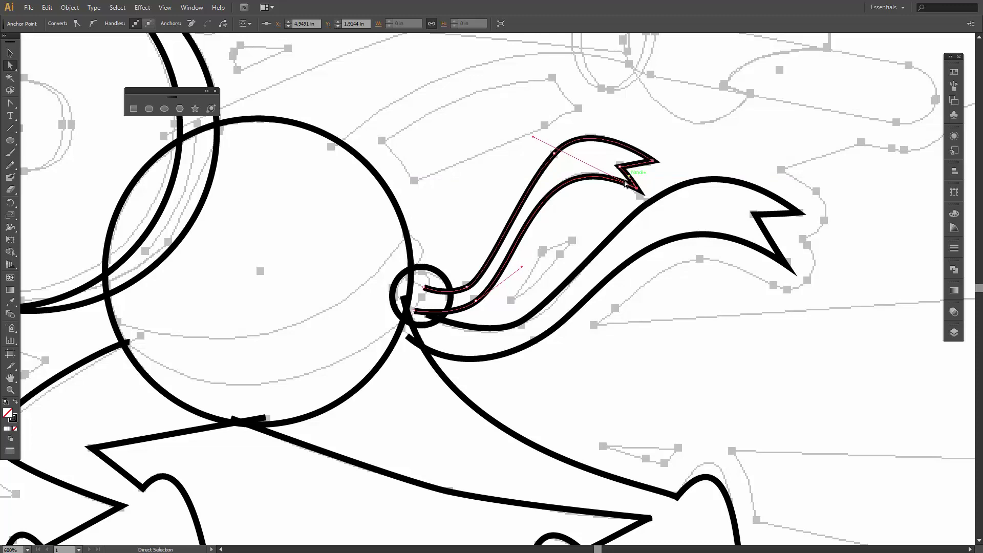
{"action": "left_click", "coordinate": [615, 208]}
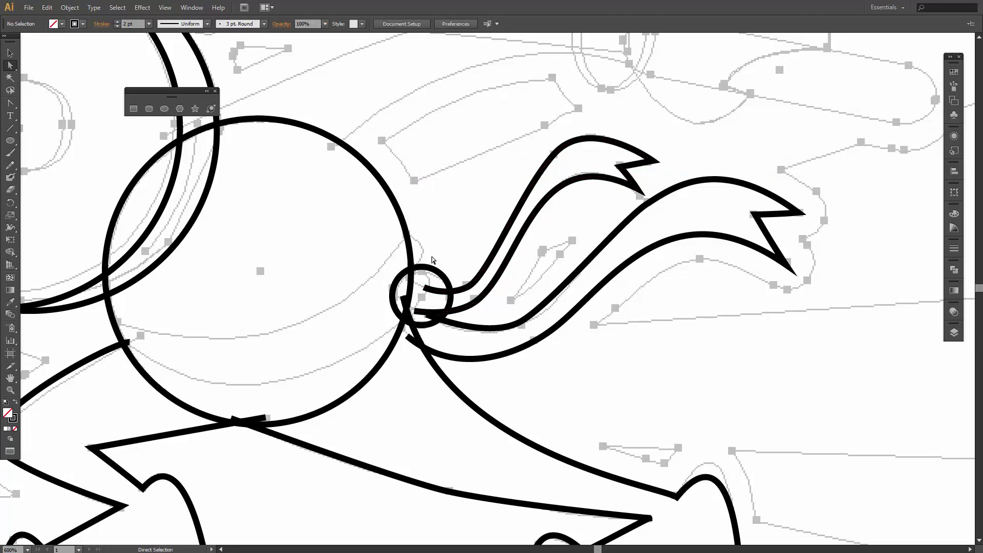
{"action": "key", "text": "space"}
Pen-draw a long angular outline from behind the head to a pointed tip at upper right and back
{"action": "left_click_drag", "start_coordinate": [470, 175], "coordinate": [494, 318]}
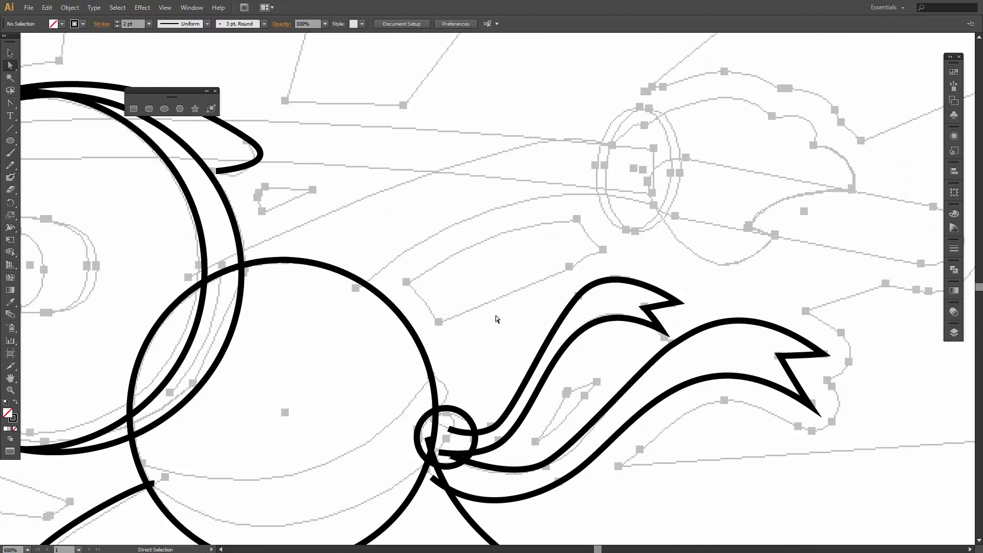
{"action": "key", "text": "p"}
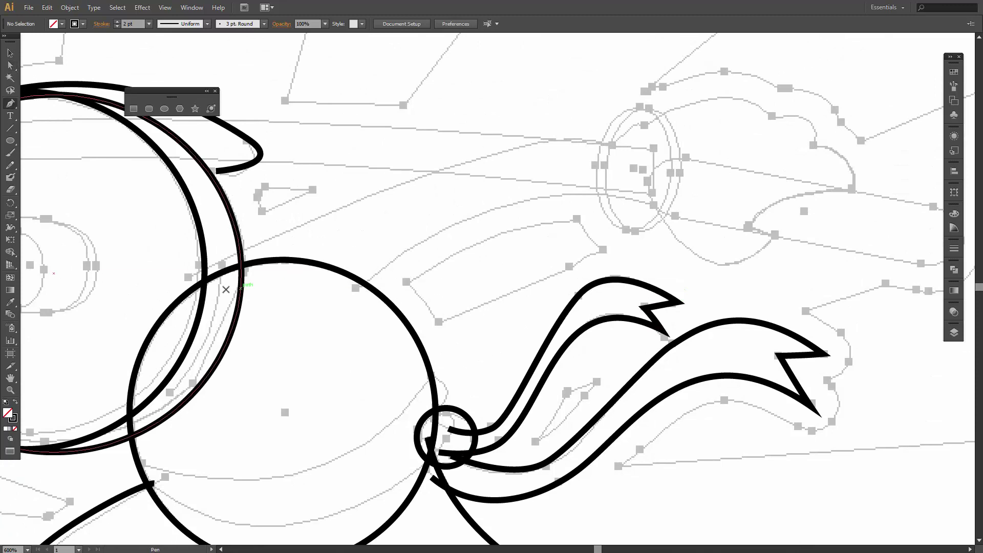
{"action": "left_click", "coordinate": [188, 278]}
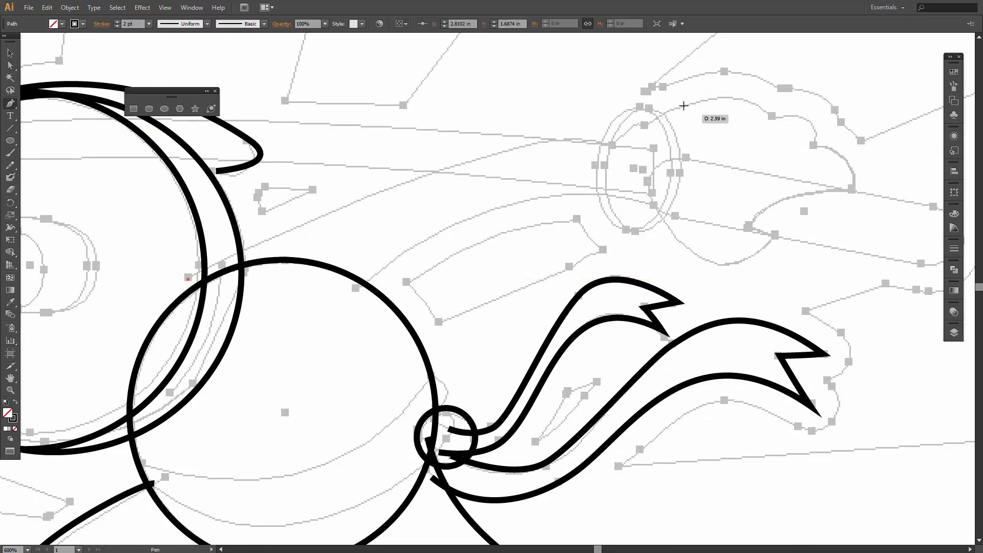
{"action": "left_click", "coordinate": [617, 147]}
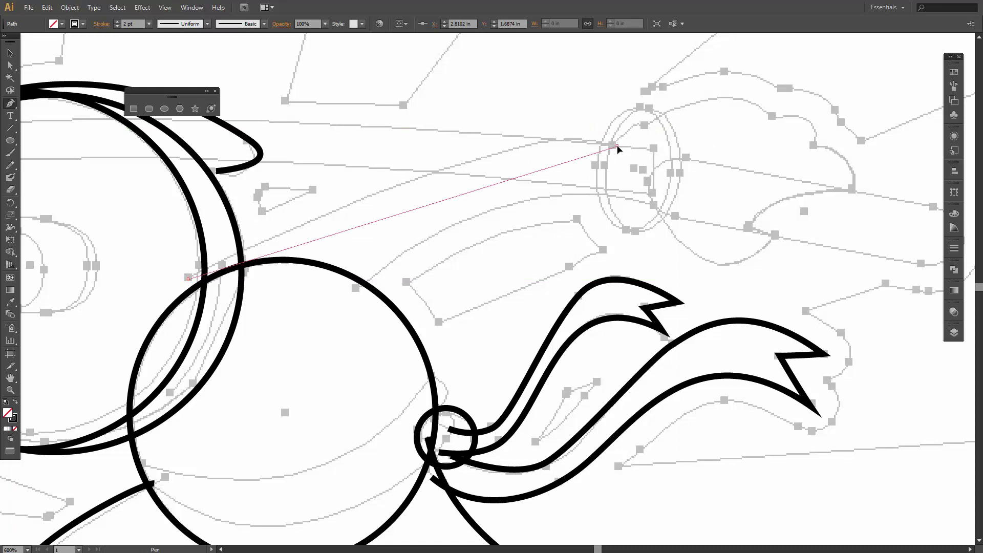
{"action": "left_click", "coordinate": [647, 126]}
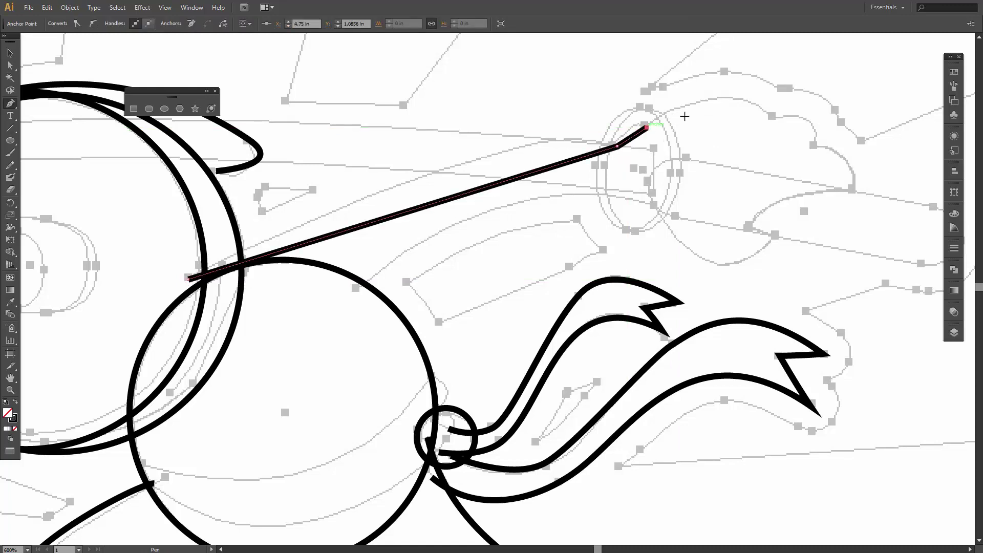
{"action": "left_click", "coordinate": [768, 117]}
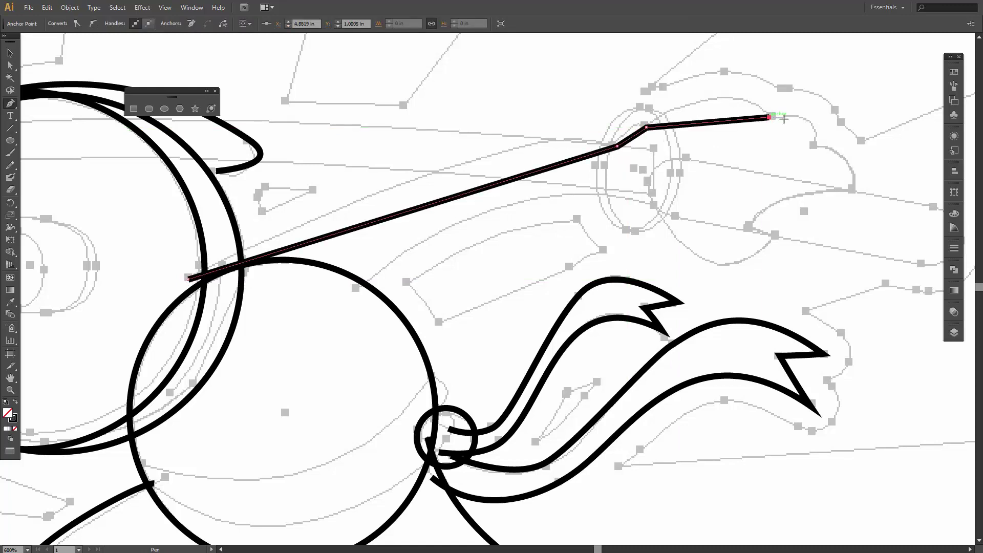
{"action": "left_click", "coordinate": [814, 147]}
{"action": "left_click", "coordinate": [850, 189]}
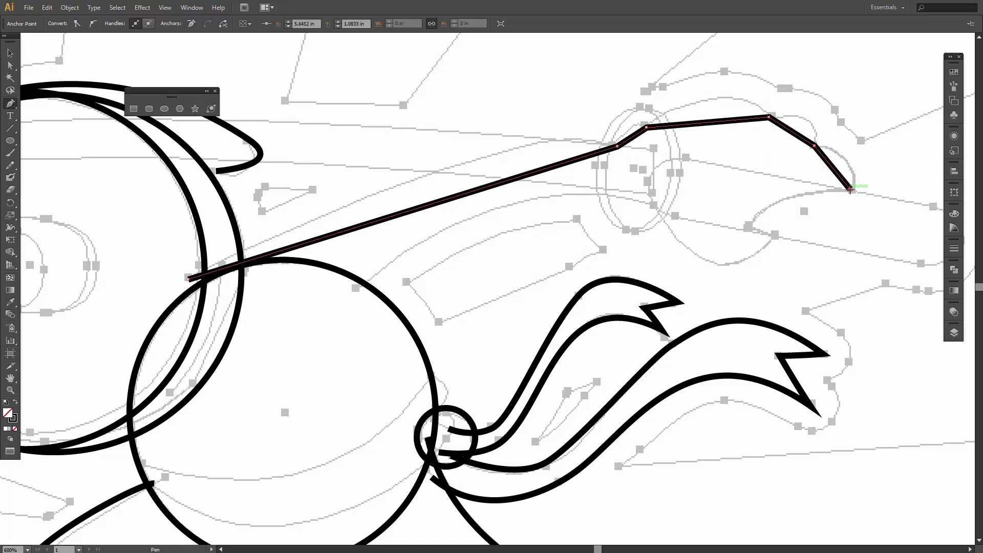
{"action": "left_click", "coordinate": [749, 232]}
{"action": "left_click", "coordinate": [775, 236]}
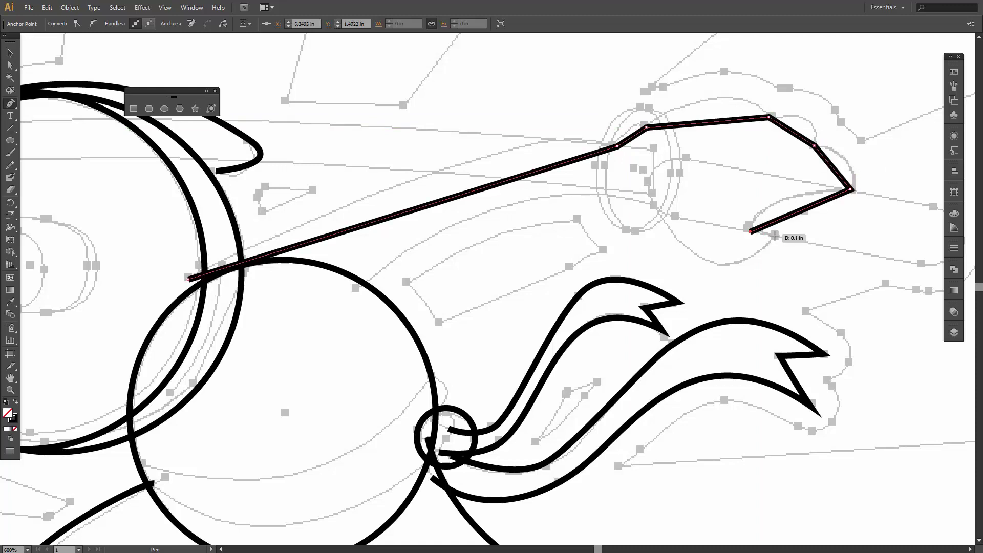
{"action": "left_click", "coordinate": [652, 205]}
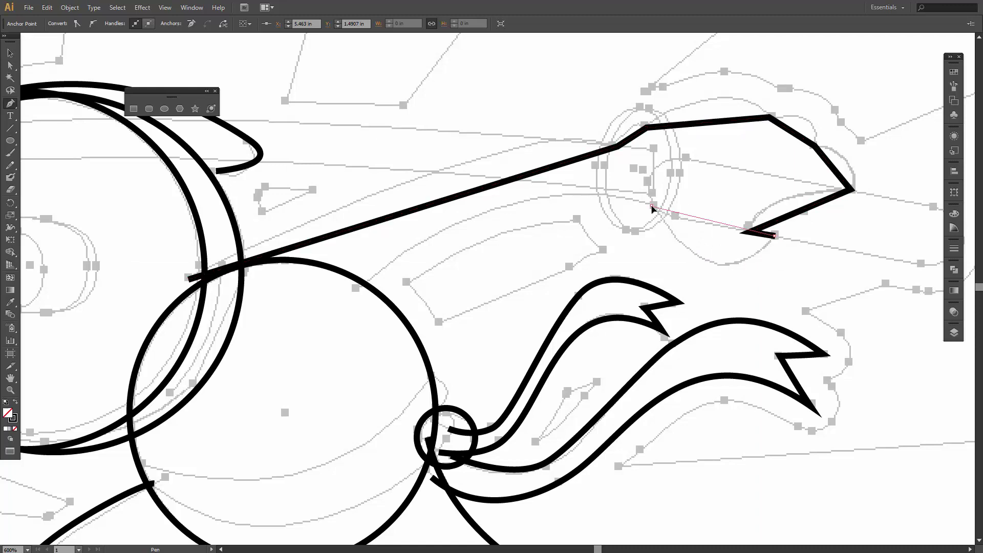
{"action": "left_click", "coordinate": [355, 291]}
Curve both long edges where they leave the head and smooth the arm-to-hand corner
{"action": "key", "text": "shift+c"}
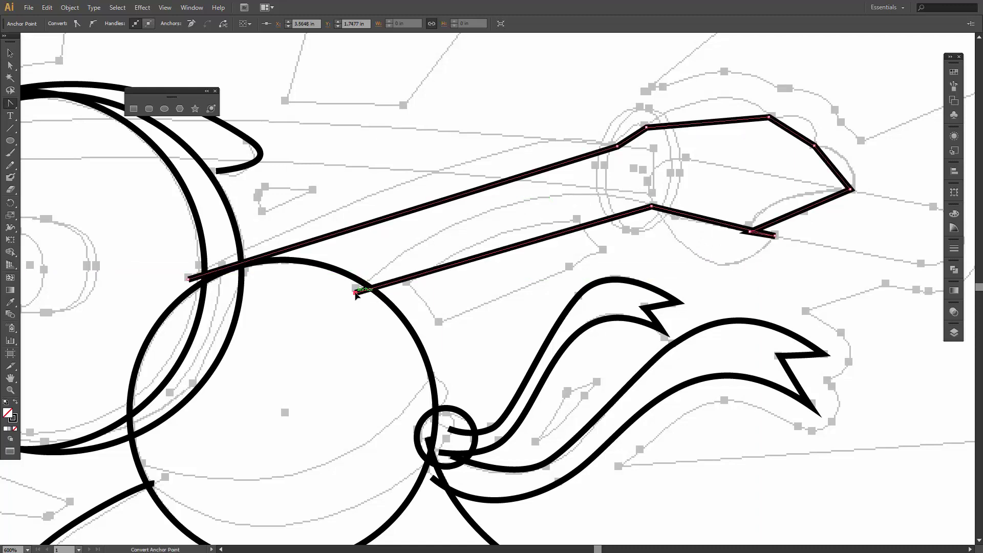
{"action": "left_click_drag", "start_coordinate": [356, 292], "coordinate": [191, 434]}
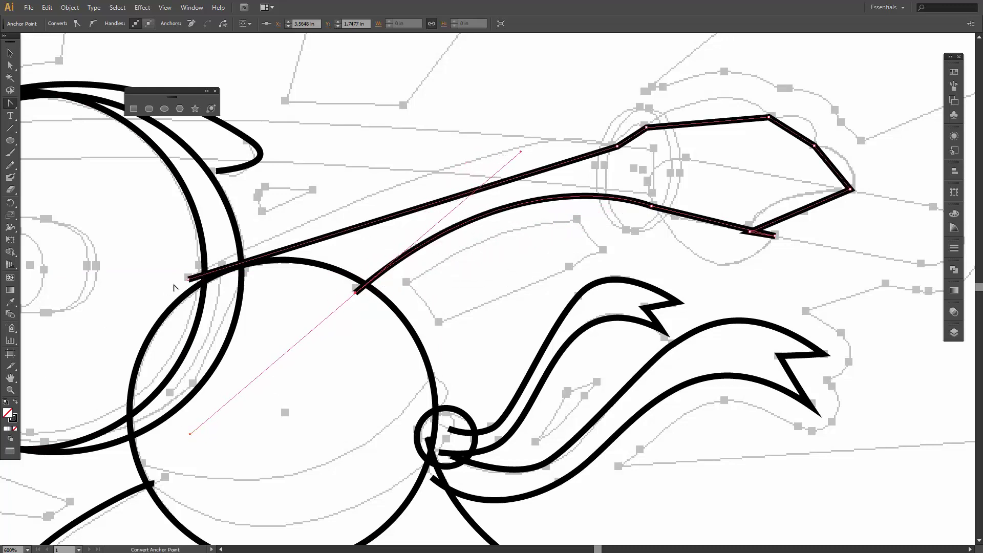
{"action": "left_click_drag", "start_coordinate": [188, 279], "coordinate": [335, 184]}
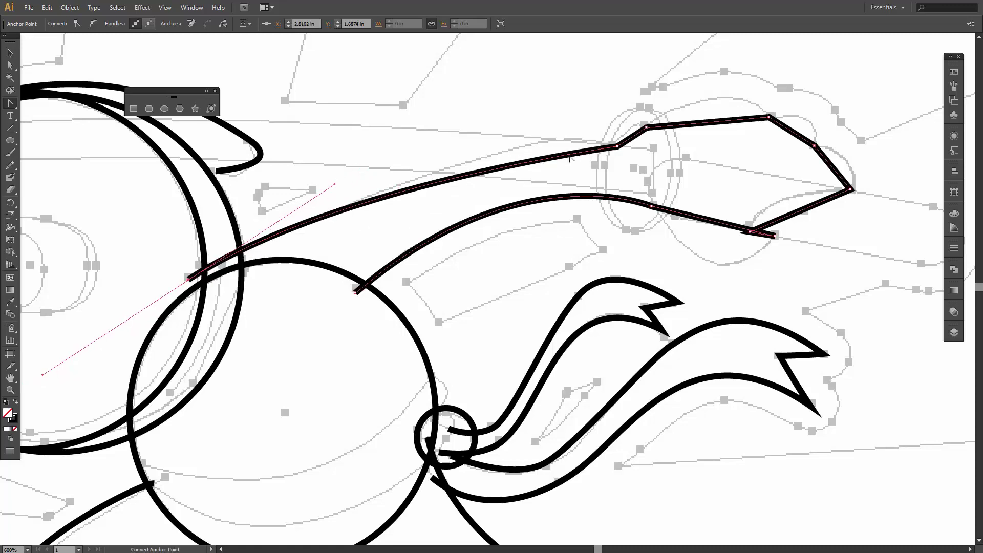
{"action": "left_click_drag", "start_coordinate": [618, 147], "coordinate": [560, 128]}
{"action": "key", "text": "a"}
{"action": "left_click_drag", "start_coordinate": [639, 158], "coordinate": [622, 121]}
{"action": "key", "text": "shift+c"}
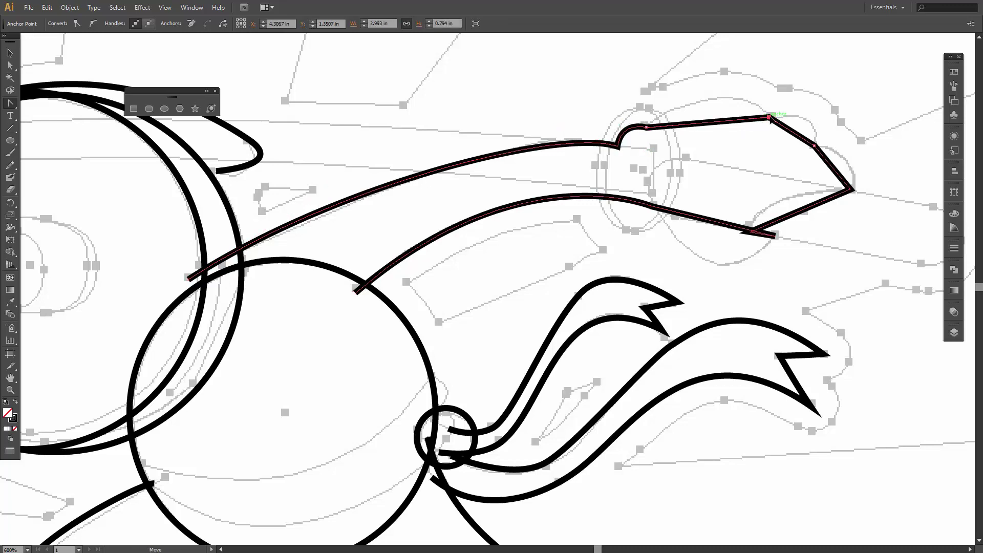
Curve the hand's top into rounded knuckles and round off its right-hand tip
{"action": "mouse_move", "coordinate": [770, 118]}
{"action": "left_mouse_down"}
{"action": "mouse_move", "coordinate": [759, 110]}
{"action": "mouse_move", "coordinate": [779, 101]}
{"action": "mouse_move", "coordinate": [796, 135]}
{"action": "left_mouse_up"}
{"action": "key", "text": "a"}
{"action": "left_click_drag", "start_coordinate": [746, 104], "coordinate": [714, 70]}
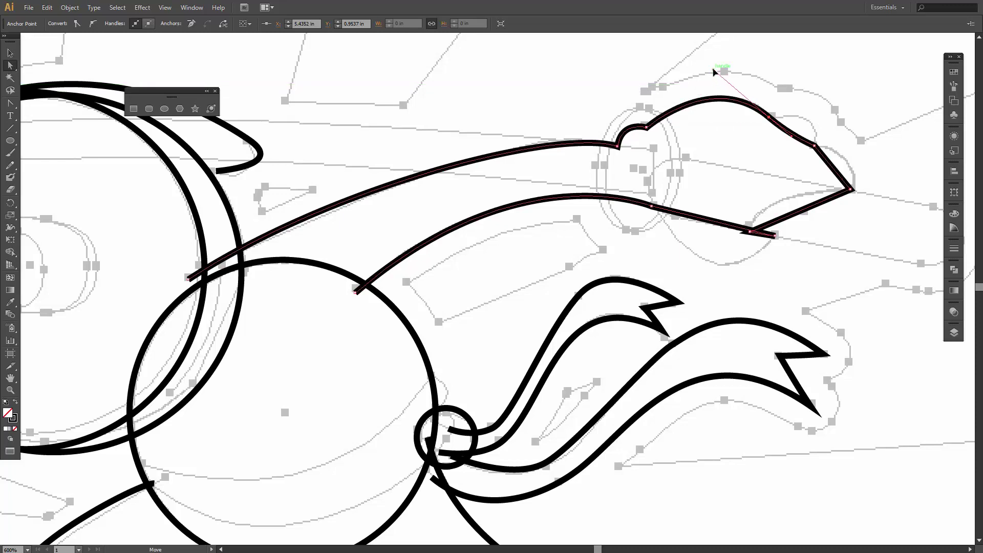
{"action": "key", "text": "shift+c"}
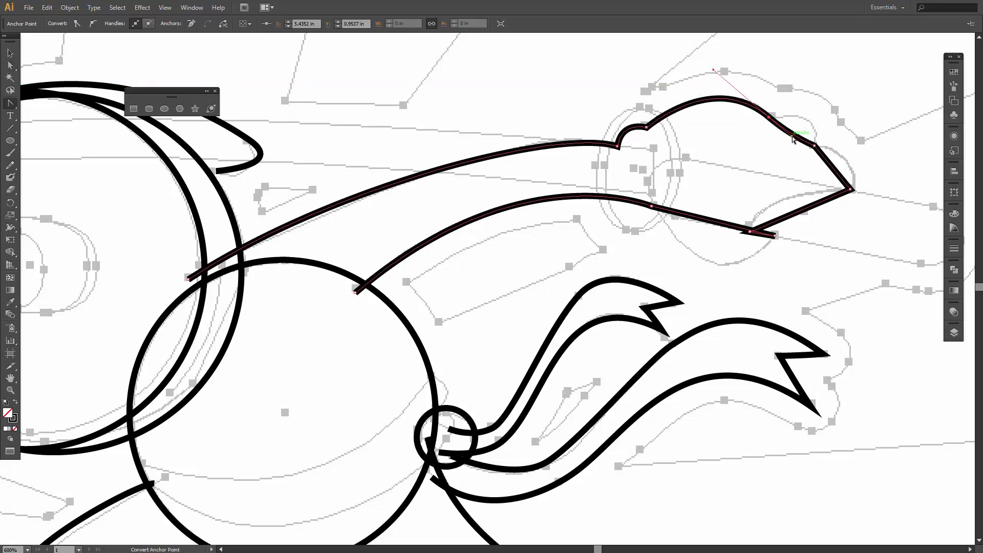
{"action": "mouse_move", "coordinate": [792, 138]}
{"action": "left_mouse_down"}
{"action": "mouse_move", "coordinate": [801, 116]}
{"action": "mouse_move", "coordinate": [826, 109]}
{"action": "left_mouse_up"}
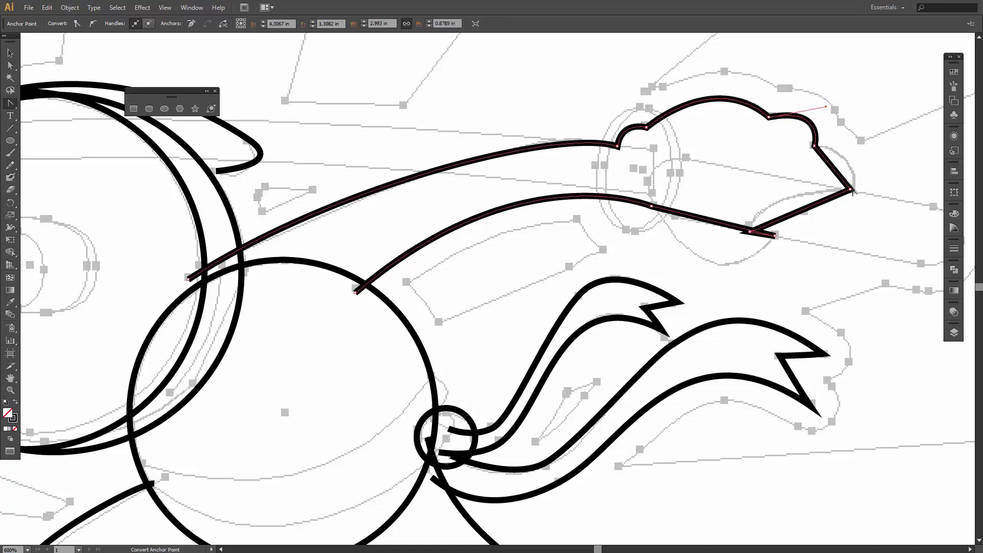
{"action": "mouse_move", "coordinate": [852, 191]}
{"action": "left_mouse_down"}
{"action": "mouse_move", "coordinate": [827, 220]}
{"action": "mouse_move", "coordinate": [834, 228]}
{"action": "mouse_move", "coordinate": [816, 195]}
{"action": "mouse_move", "coordinate": [758, 193]}
{"action": "left_mouse_up"}
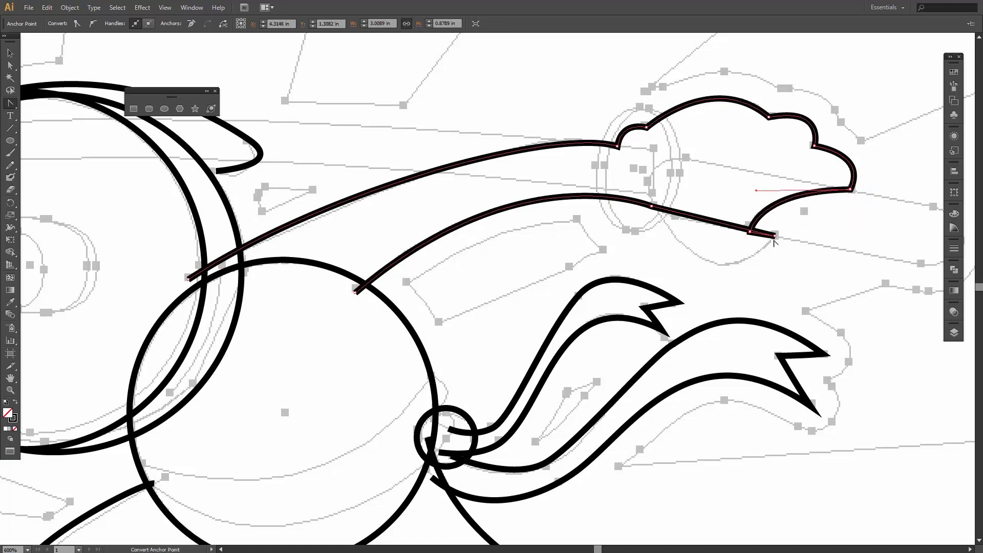
Reshape the hand's lower edge into a hooked curl underneath
{"action": "left_click_drag", "start_coordinate": [776, 237], "coordinate": [714, 316]}
{"action": "key", "text": "a"}
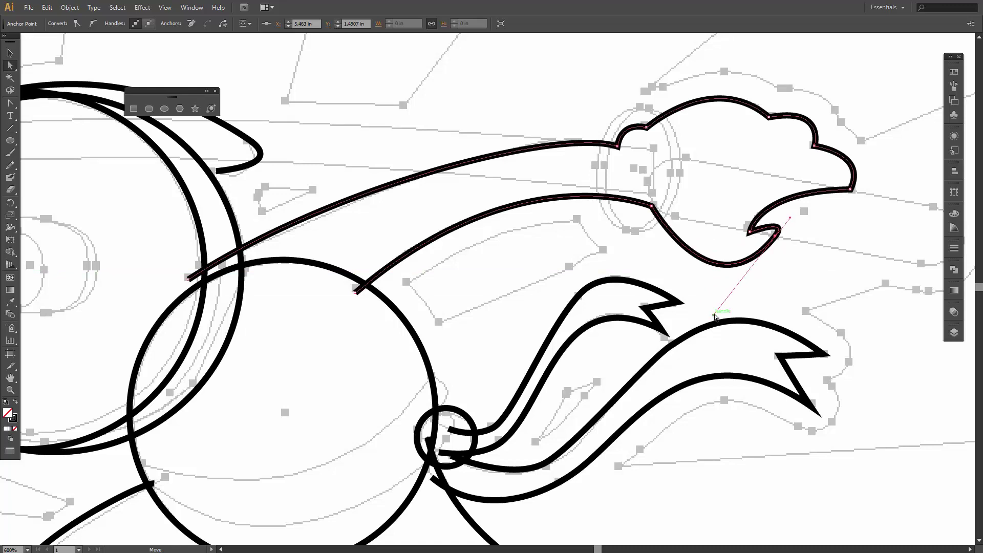
{"action": "key", "text": "shift+c"}
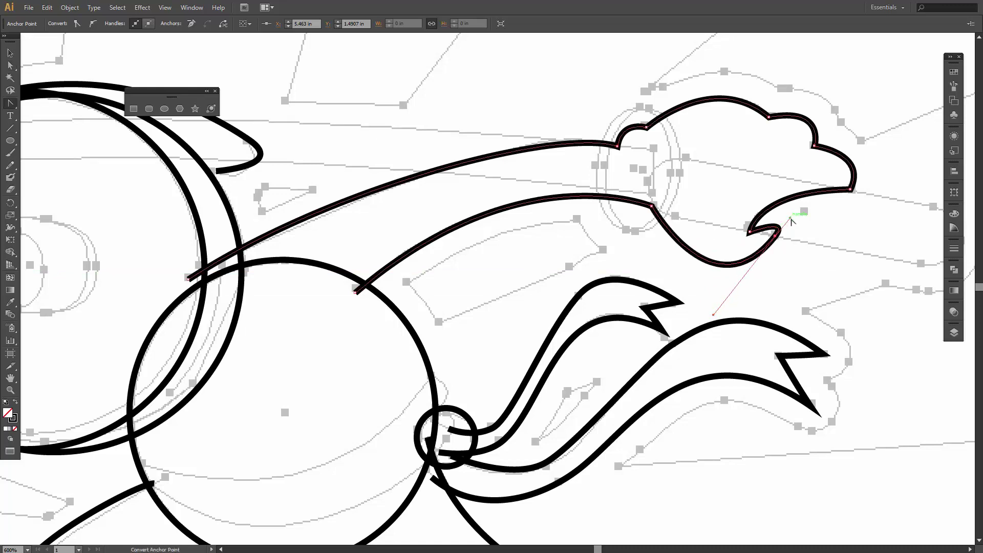
{"action": "left_click_drag", "start_coordinate": [791, 217], "coordinate": [775, 235]}
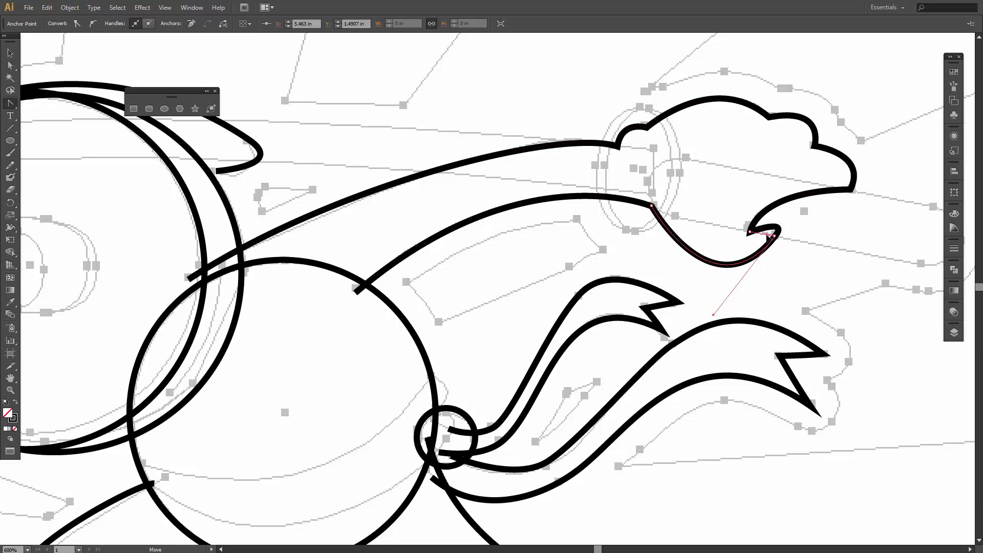
{"action": "left_click_drag", "start_coordinate": [775, 235], "coordinate": [774, 234]}
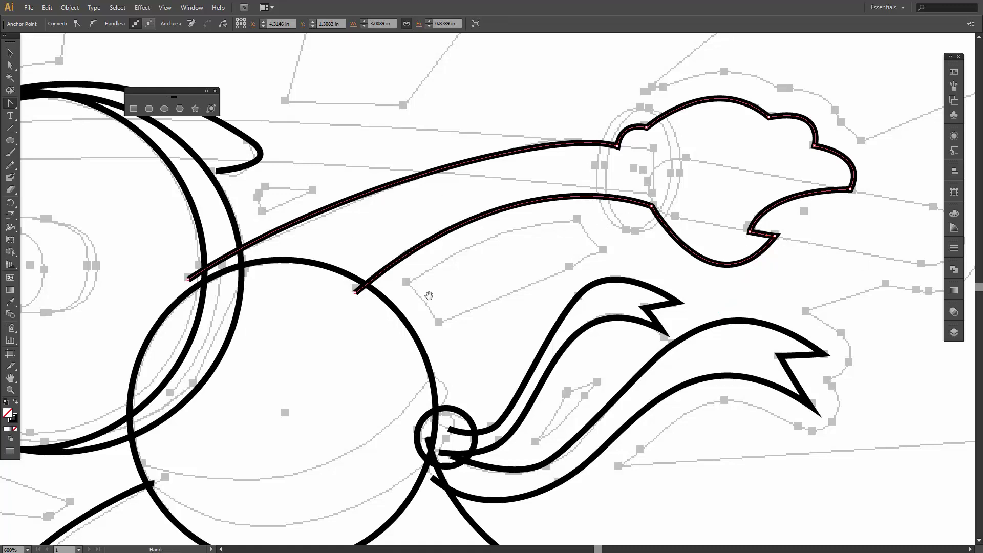
{"action": "left_click_drag", "start_coordinate": [429, 295], "coordinate": [755, 264]}
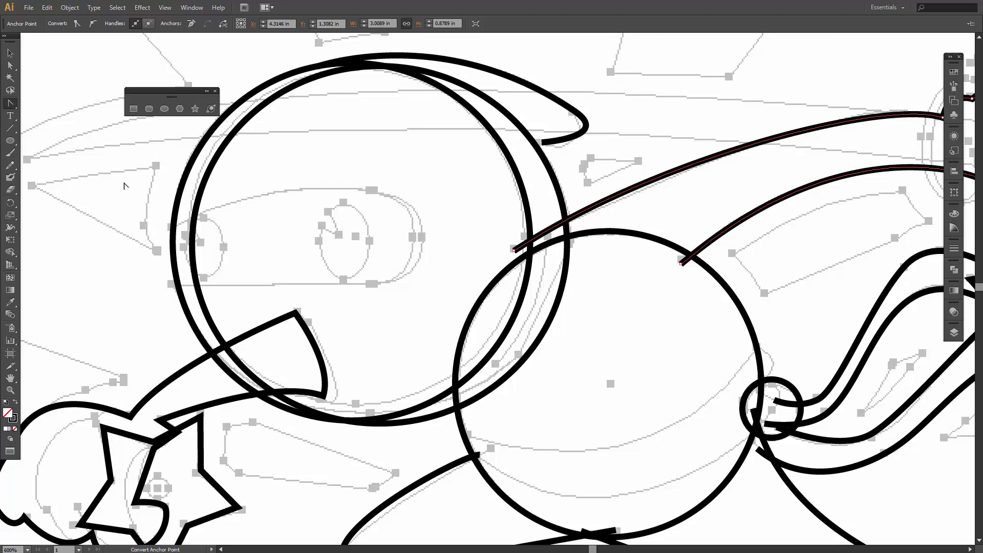
Pen-draw a five-point eye slit across the mask with a pointed right end
{"action": "key", "text": "p"}
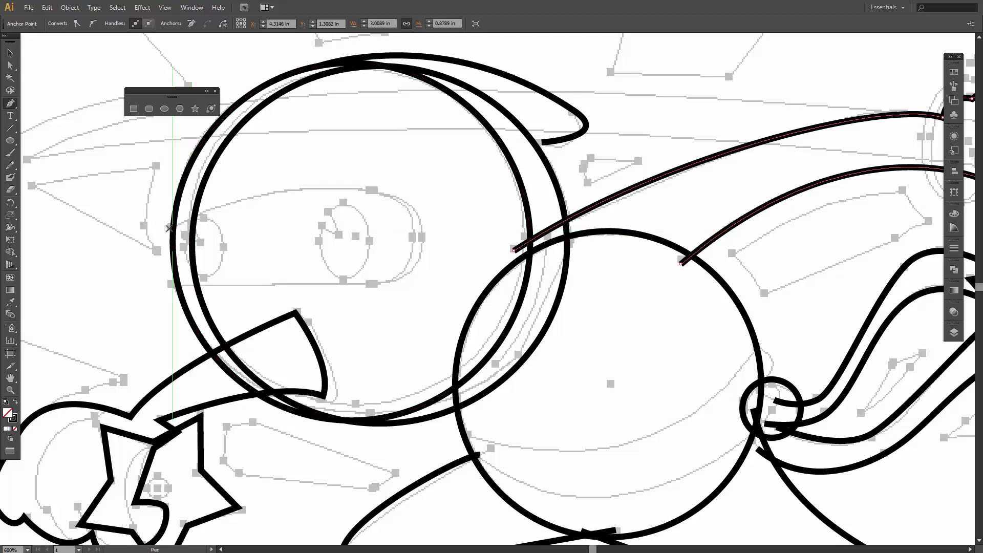
{"action": "left_click", "coordinate": [166, 230]}
{"action": "left_click", "coordinate": [370, 193]}
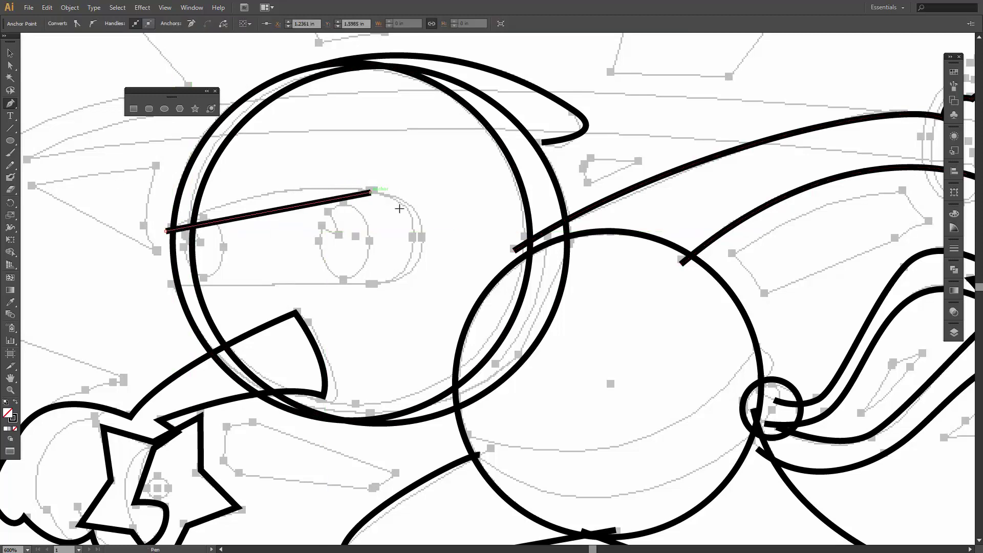
{"action": "left_click", "coordinate": [423, 241]}
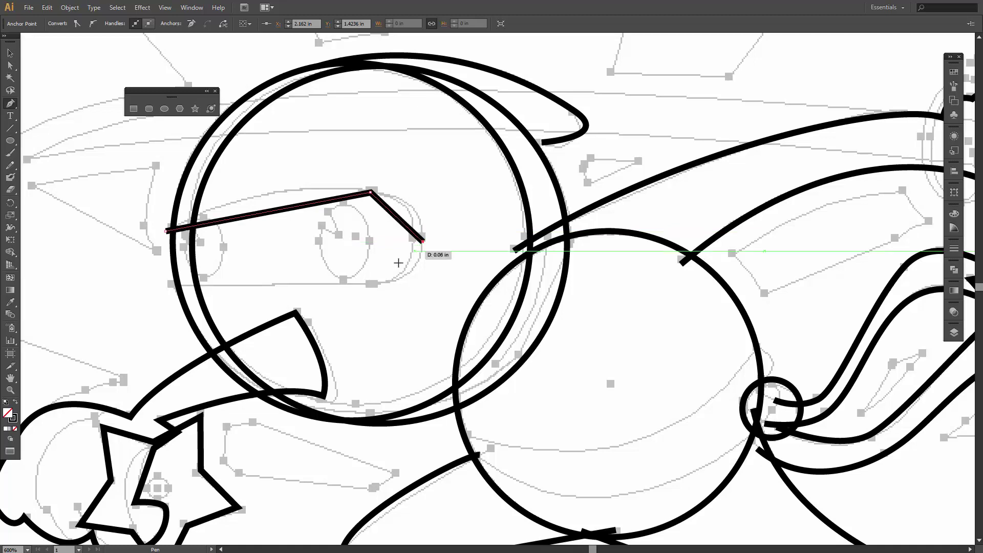
{"action": "left_click", "coordinate": [374, 285]}
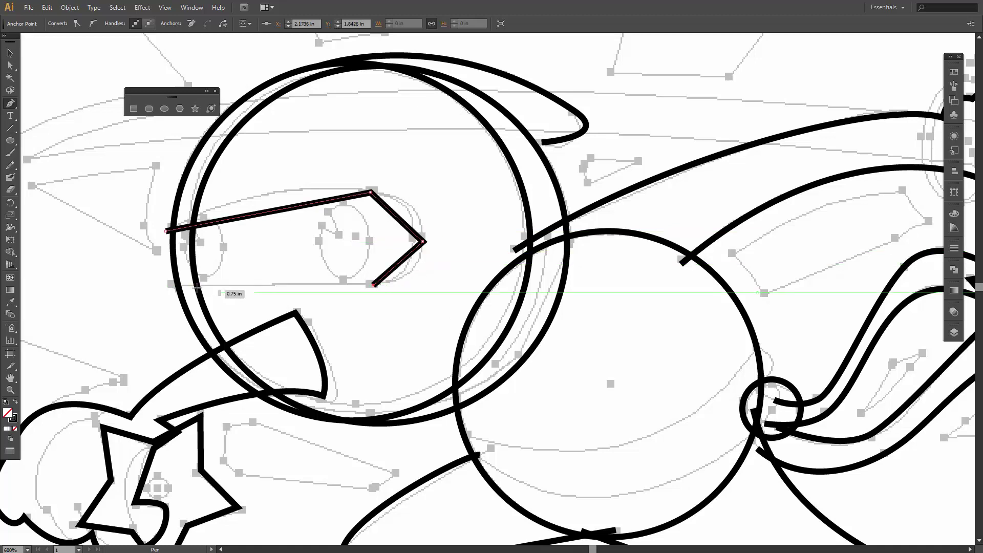
{"action": "left_click", "coordinate": [168, 285]}
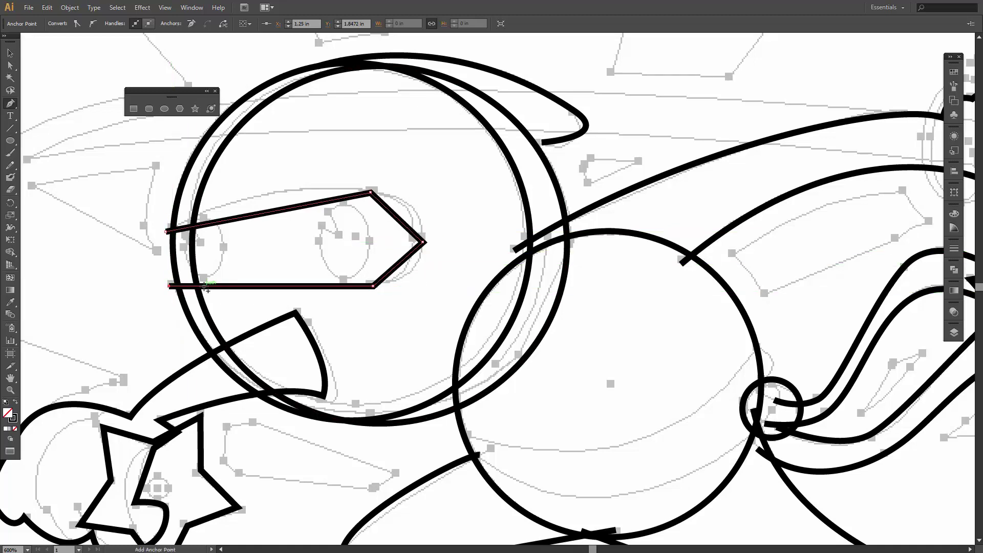
Arch the slit's top edge and round its right end
{"action": "key", "text": "shift+c"}
{"action": "left_click_drag", "start_coordinate": [166, 231], "coordinate": [274, 171]}
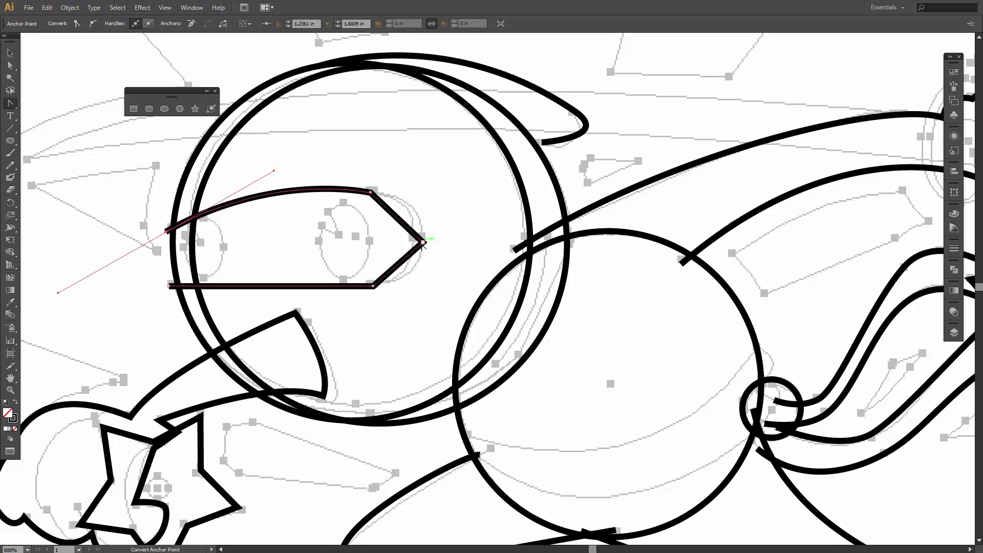
{"action": "left_click_drag", "start_coordinate": [422, 243], "coordinate": [422, 293]}
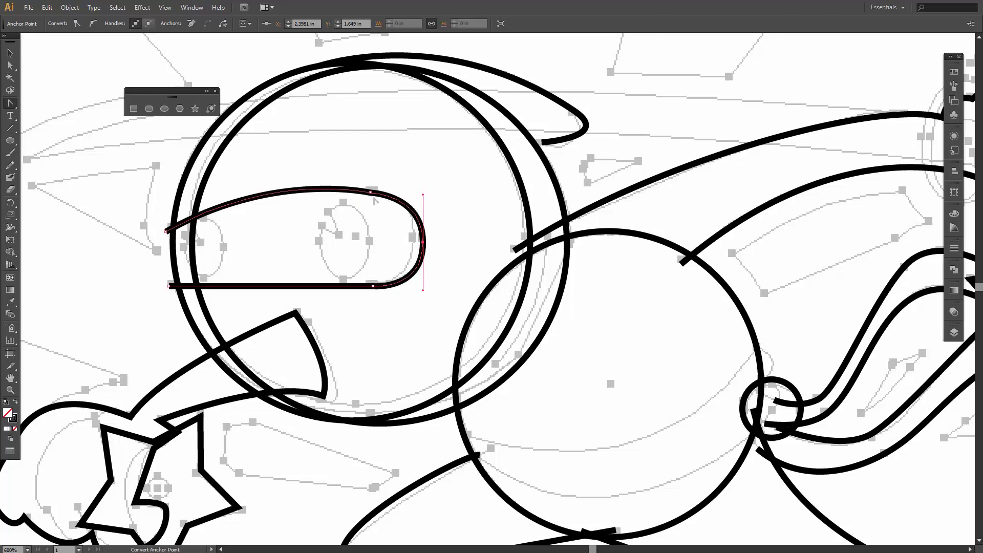
{"action": "key", "text": "a"}
{"action": "left_click_drag", "start_coordinate": [371, 193], "coordinate": [362, 186]}
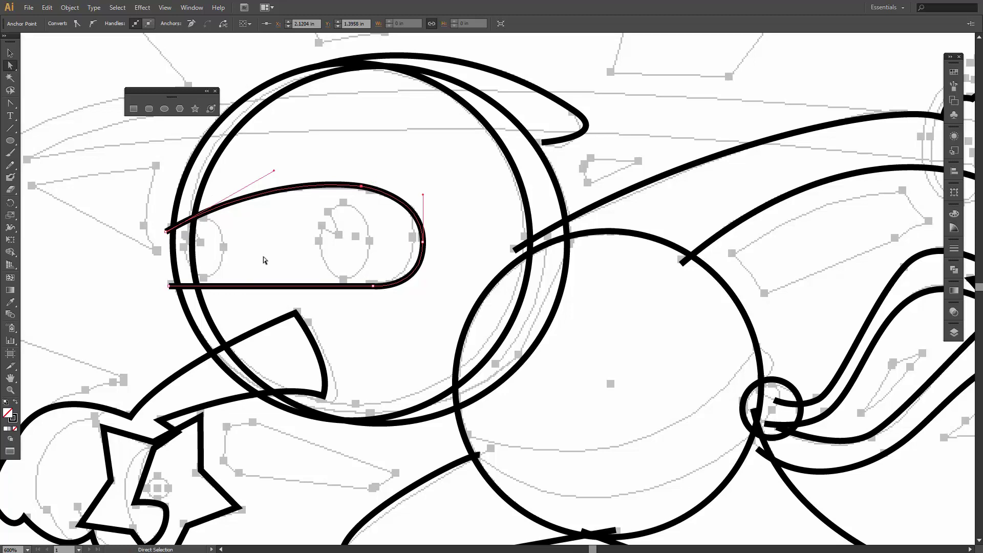
Draw an oval eye inside the mask's eye slit
{"action": "left_click", "coordinate": [169, 110]}
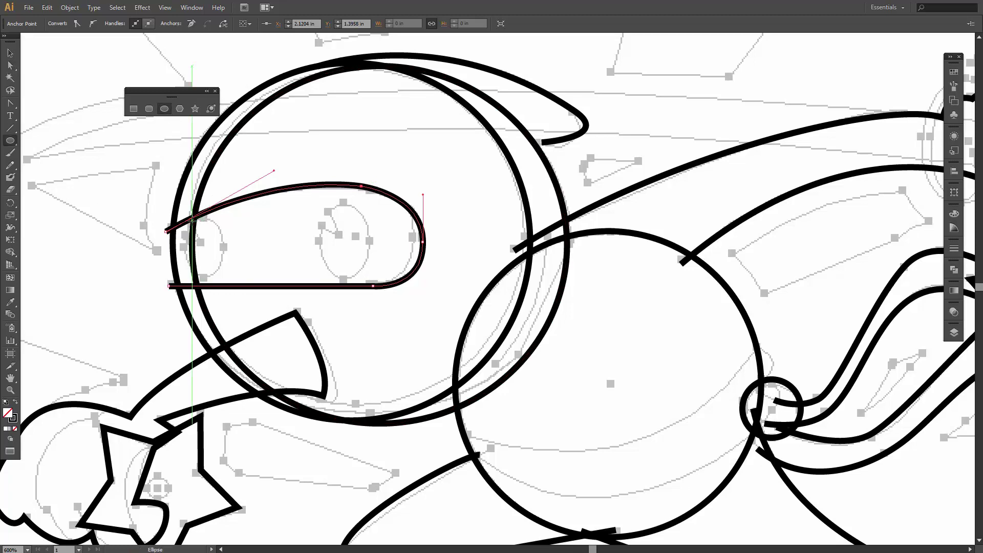
{"action": "left_click_drag", "start_coordinate": [188, 224], "coordinate": [226, 280]}
{"action": "key", "text": "a"}
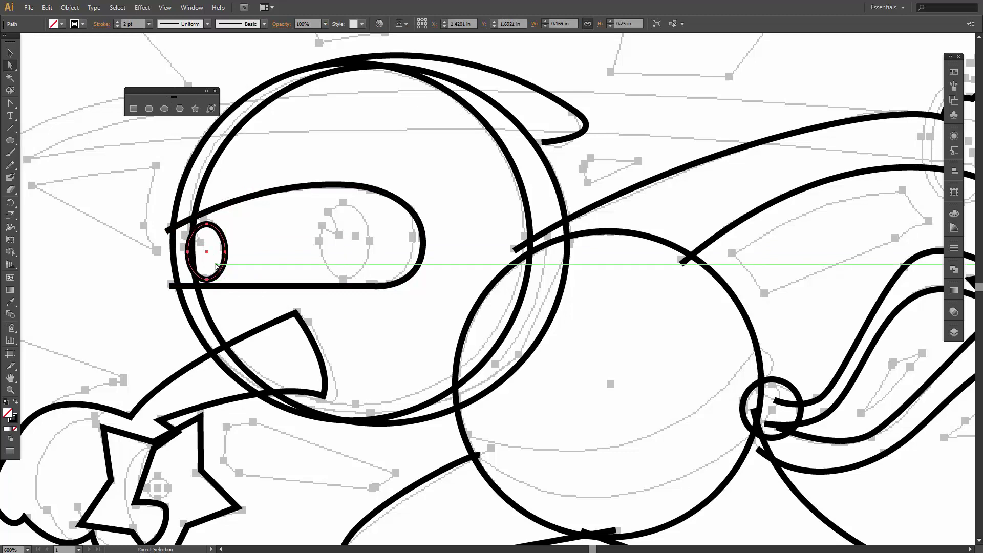
{"action": "left_click", "coordinate": [207, 226]}
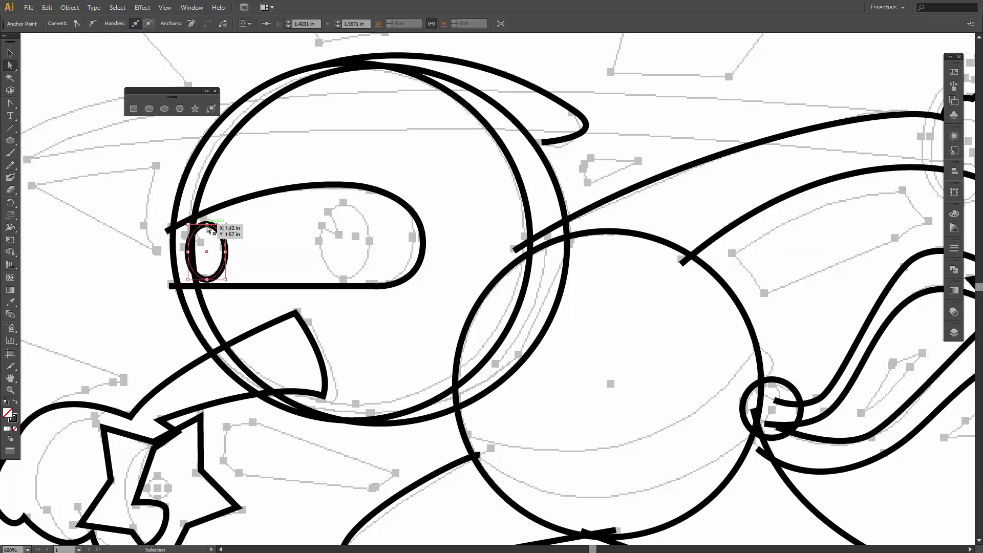
Duplicate the eye, placing one at the slit's left end and enlarging the right one to 0.2269 × 0.3356 in
{"action": "key", "text": "v"}
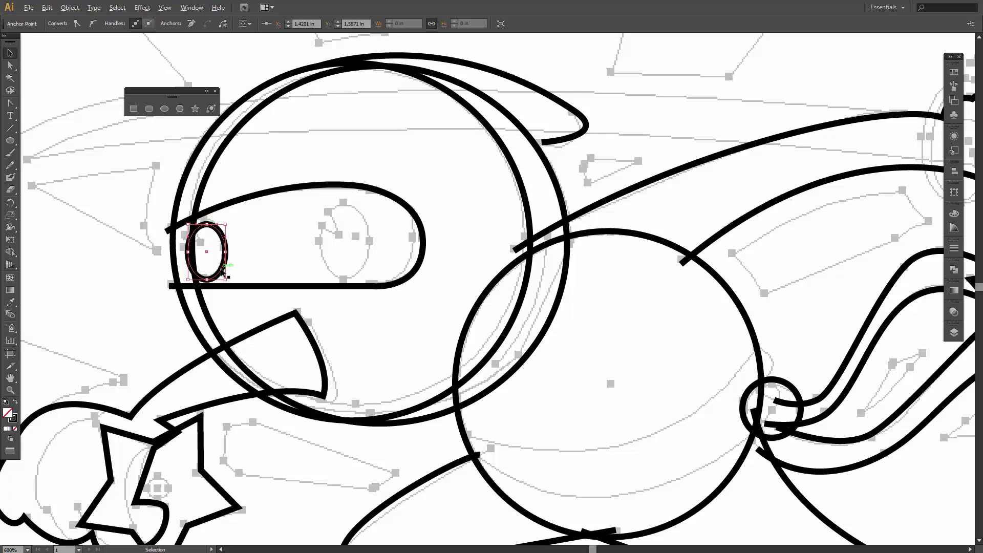
{"action": "key", "text": "alt"}
{"action": "left_click", "coordinate": [222, 275]}
{"action": "left_click_drag", "start_coordinate": [221, 272], "coordinate": [359, 276]}
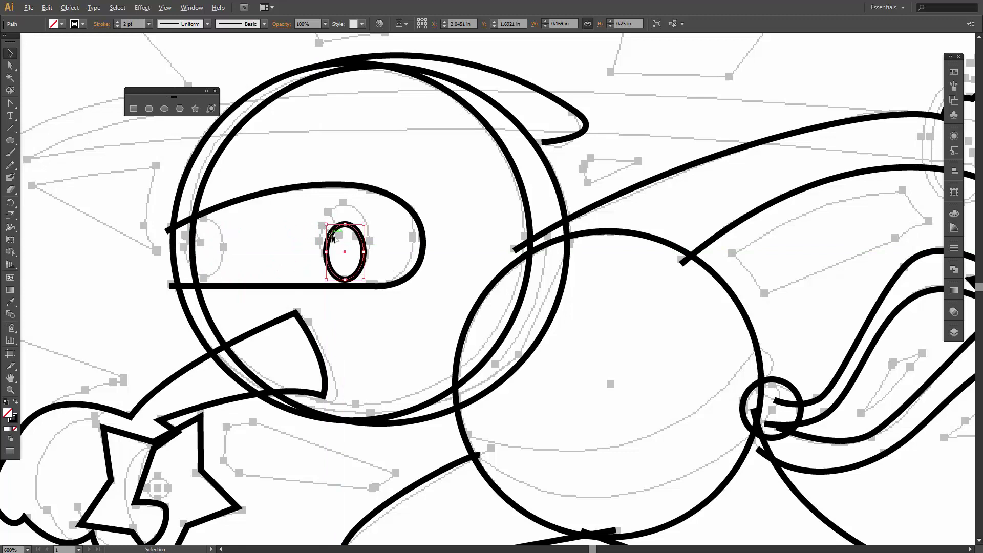
{"action": "left_click_drag", "start_coordinate": [333, 237], "coordinate": [195, 236]}
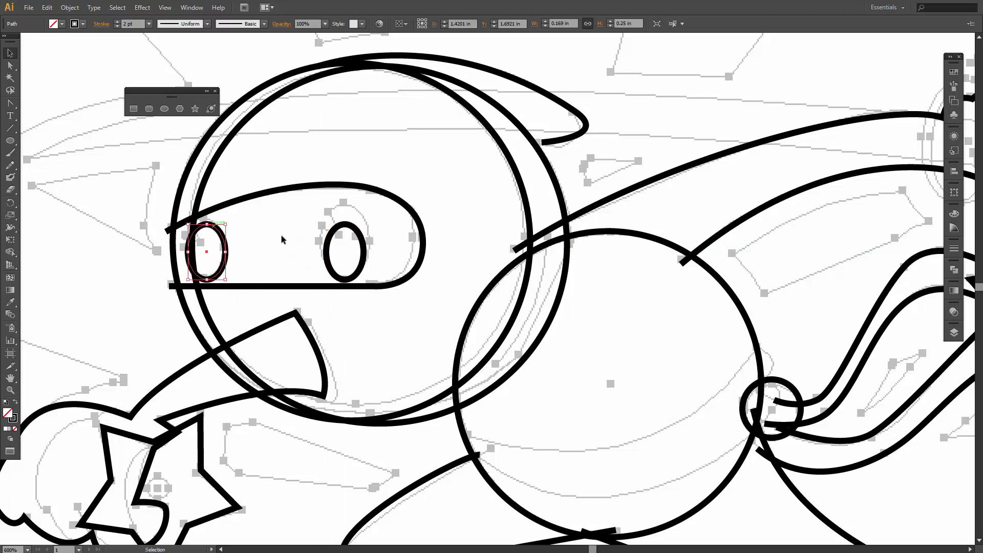
{"action": "left_click", "coordinate": [328, 242]}
{"action": "left_click_drag", "start_coordinate": [324, 225], "coordinate": [309, 203]}
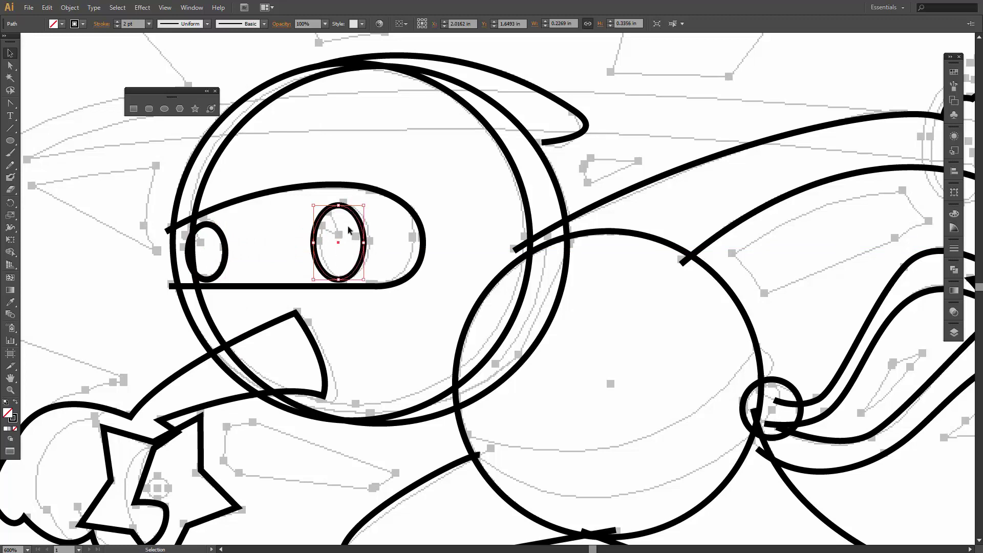
{"action": "key", "text": "Right"}
{"action": "key", "text": "Right"}
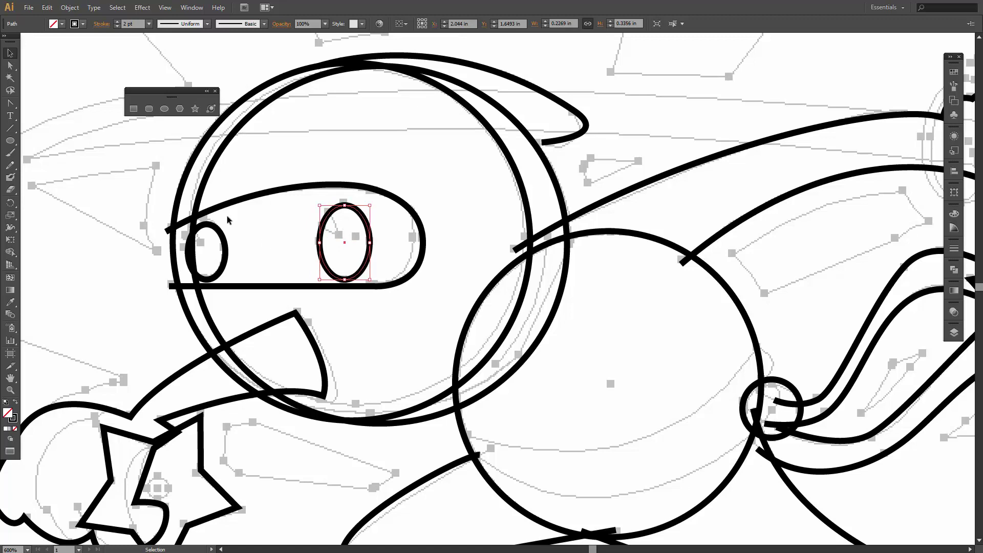
Draw small V-shaped Pen marks over the right eye and then the left eye
{"action": "key", "text": "p"}
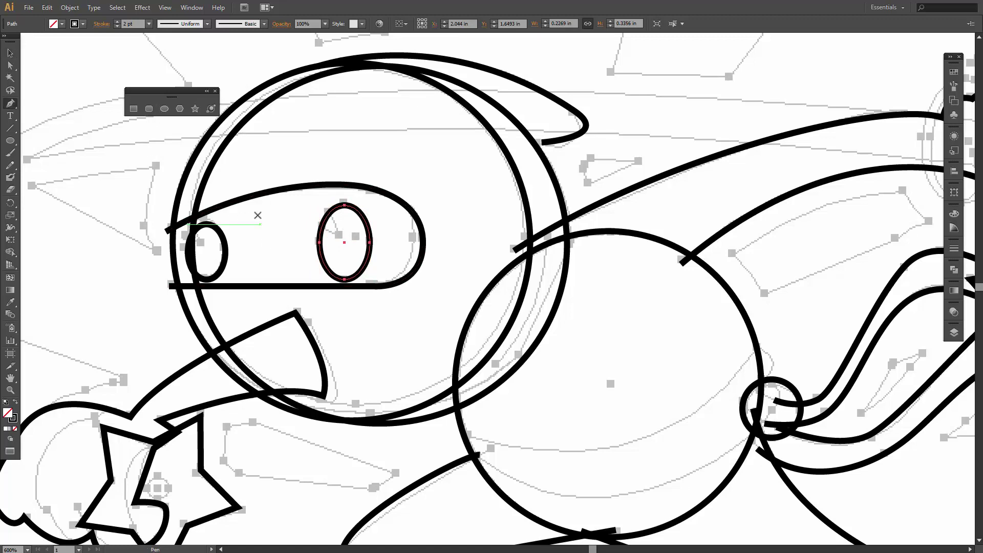
{"action": "key", "text": "ctrl+shift+a"}
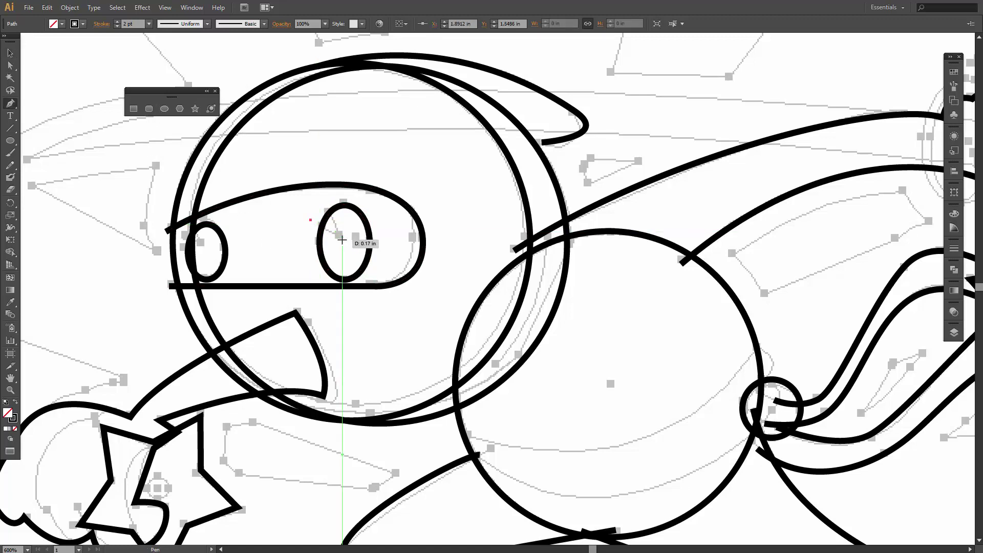
{"action": "left_click", "coordinate": [321, 205]}
{"action": "left_click", "coordinate": [342, 239]}
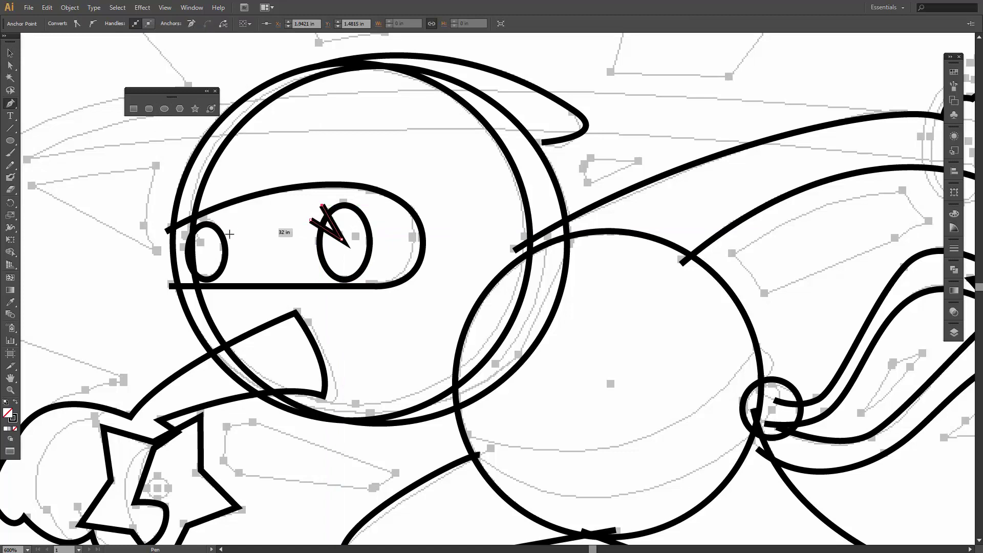
{"action": "left_click", "coordinate": [182, 237], "text": "ctrl"}
{"action": "left_click", "coordinate": [182, 236]}
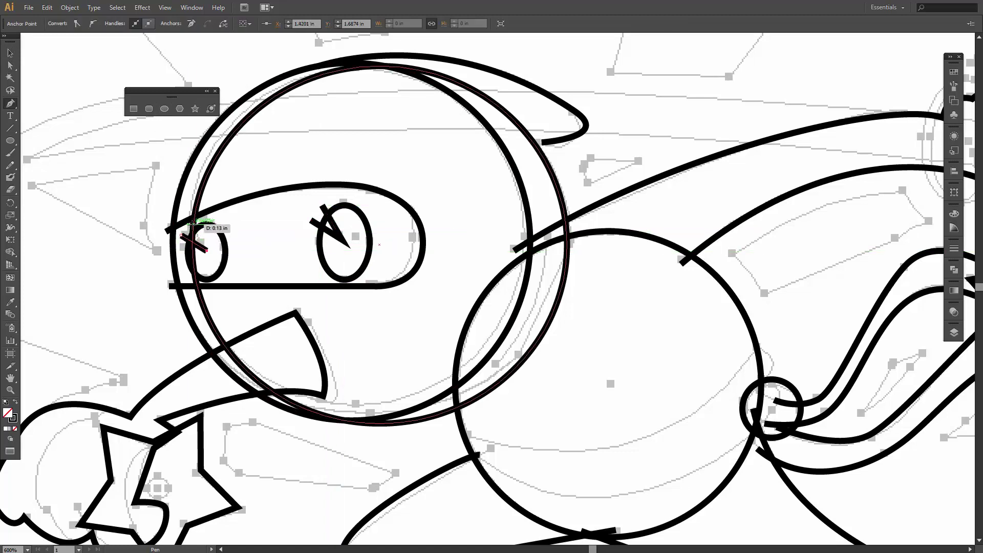
{"action": "left_click", "coordinate": [207, 251]}
{"action": "left_click", "coordinate": [192, 224]}
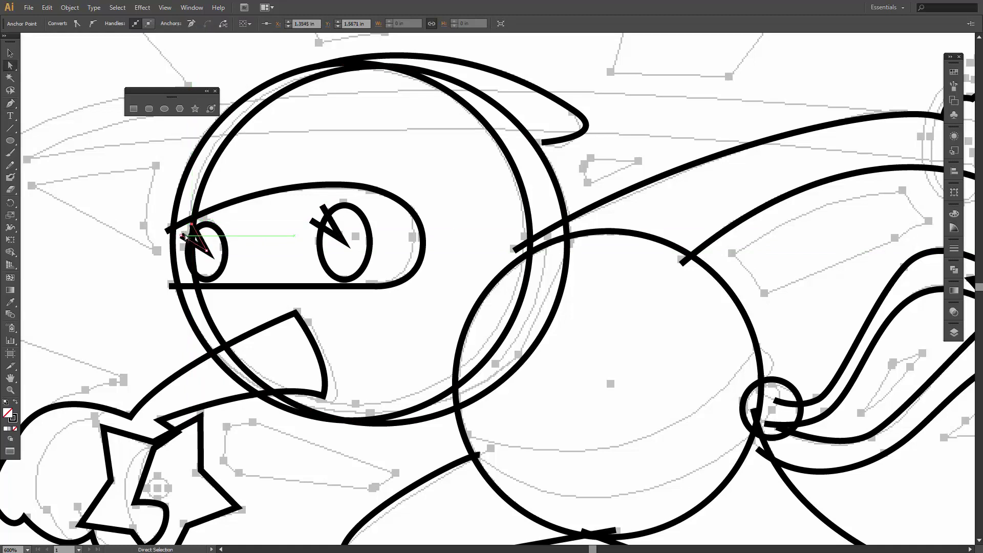
{"action": "left_click_drag", "start_coordinate": [182, 237], "coordinate": [182, 239]}
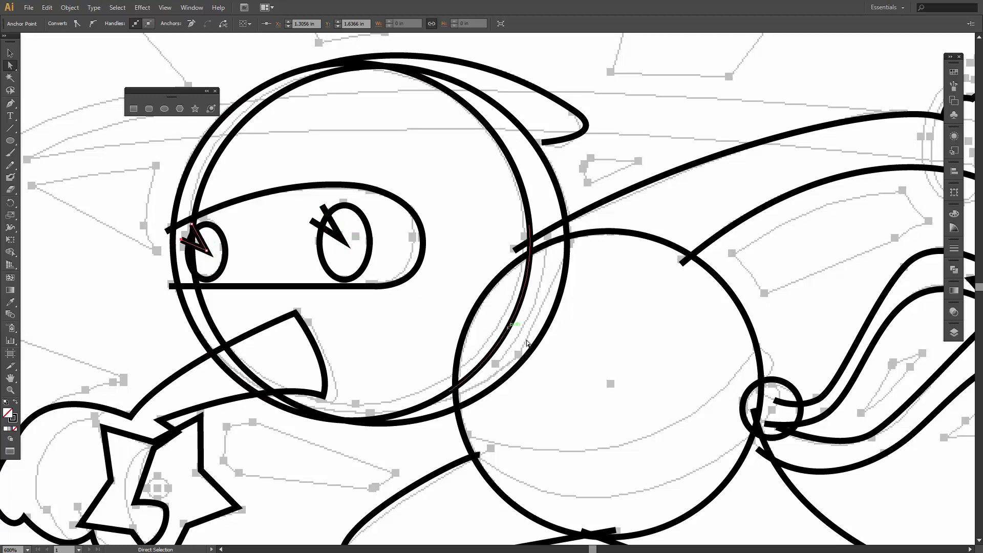
Pen-draw the belt outline across the body, running into the small knot circle
{"action": "key", "text": "space"}
{"action": "left_click_drag", "start_coordinate": [527, 340], "coordinate": [436, 232]}
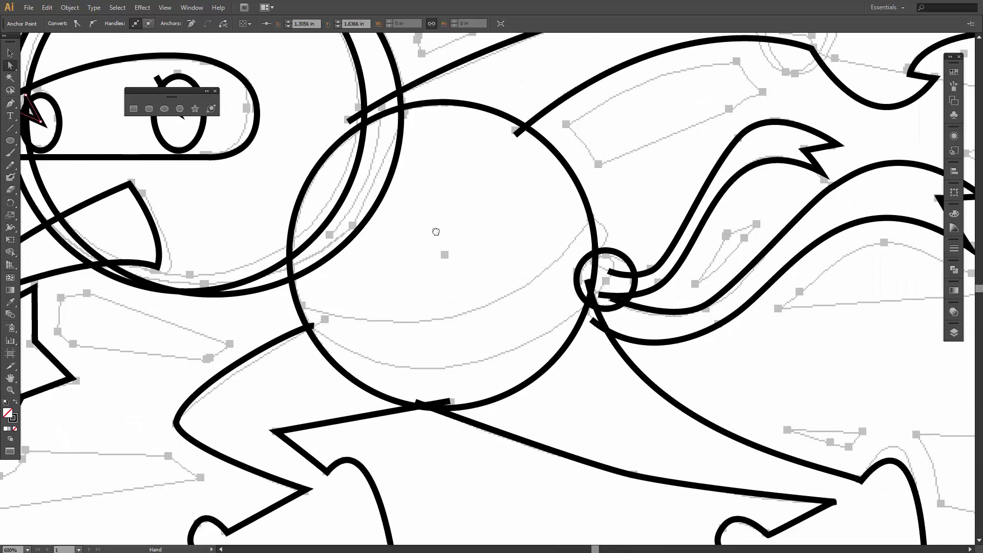
{"action": "key", "text": "p"}
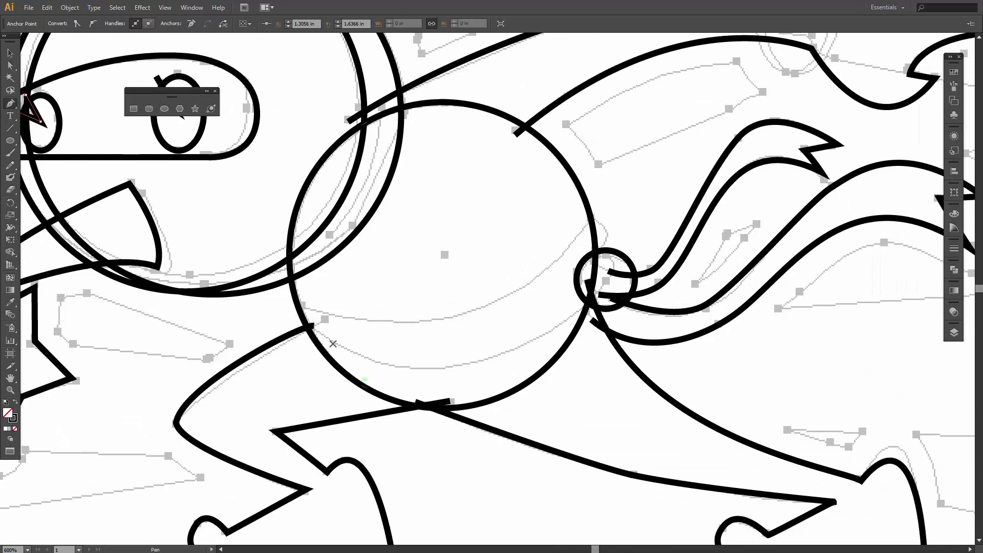
{"action": "left_click", "coordinate": [289, 301]}
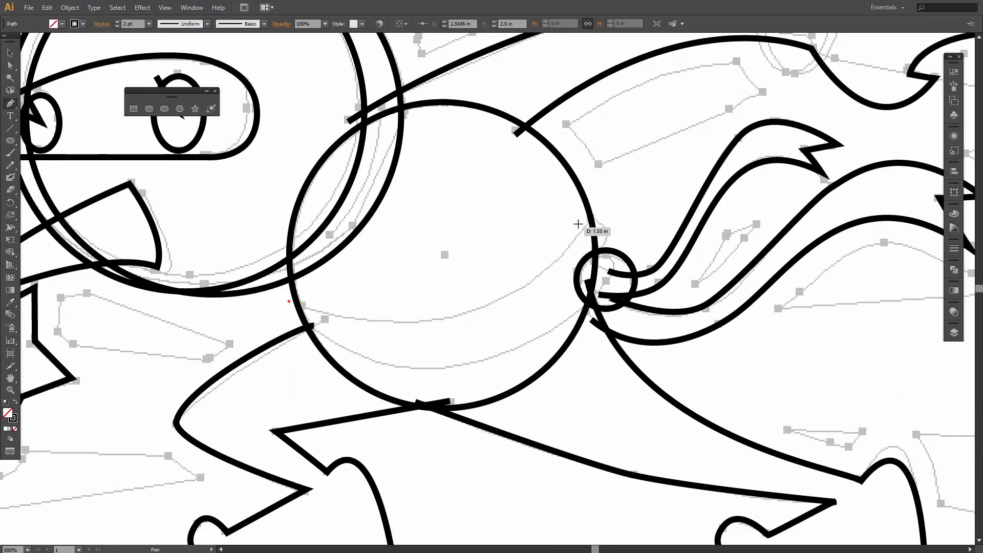
{"action": "left_click", "coordinate": [592, 211]}
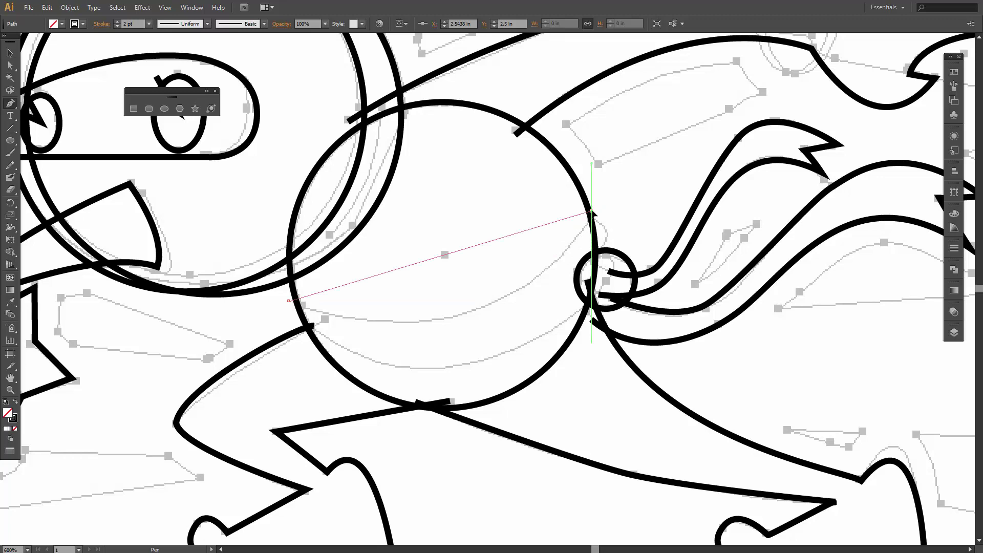
{"action": "left_click", "coordinate": [602, 254]}
{"action": "left_click", "coordinate": [606, 282]}
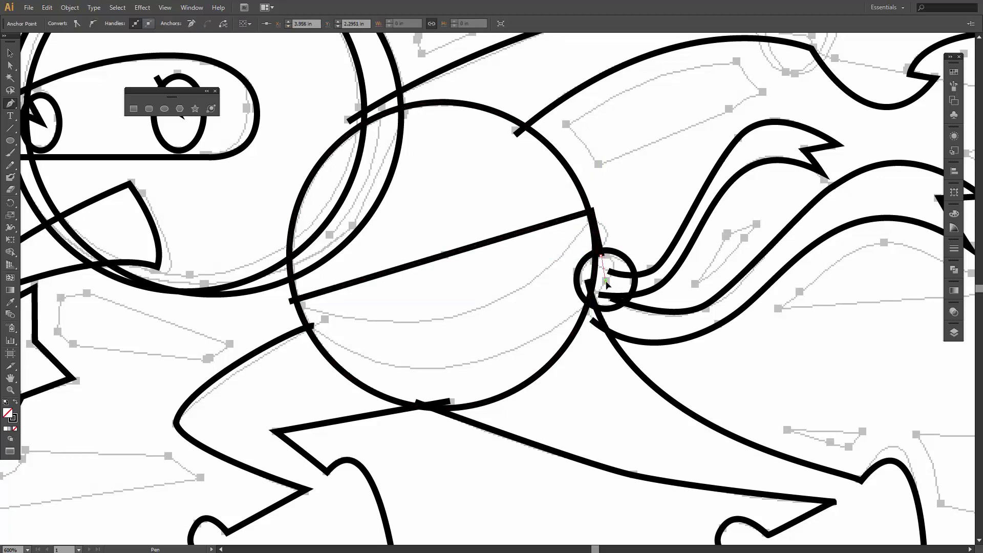
{"action": "left_click", "coordinate": [299, 323]}
Bow the belt's upper and lower edges into arches and smooth its top-right corner
{"action": "key", "text": "alt"}
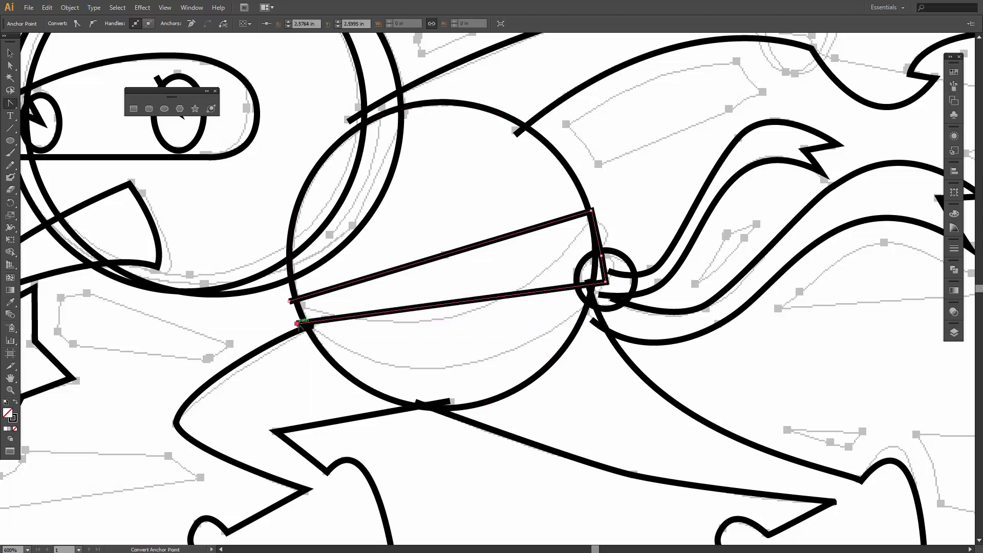
{"action": "left_click_drag", "start_coordinate": [297, 324], "coordinate": [259, 302]}
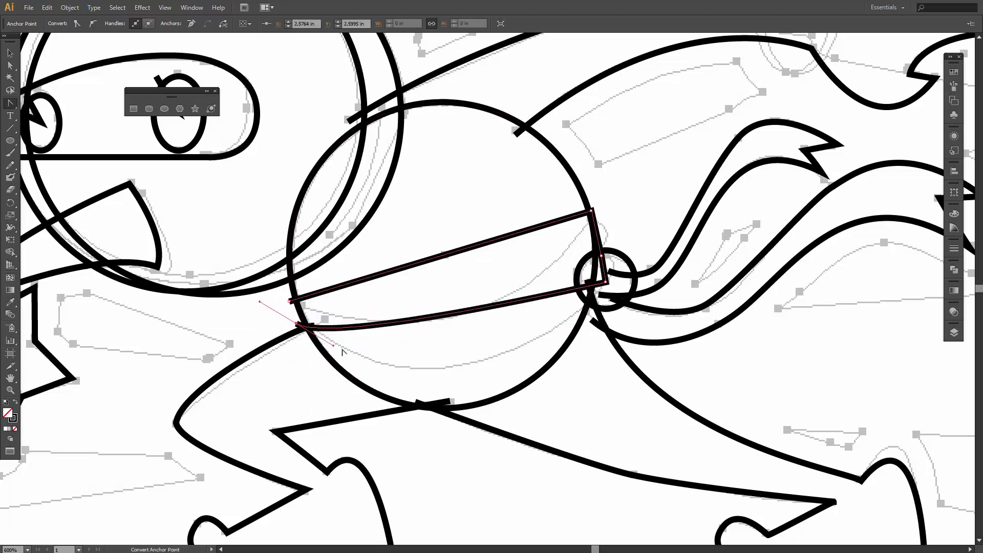
{"action": "left_click_drag", "start_coordinate": [334, 348], "coordinate": [453, 443]}
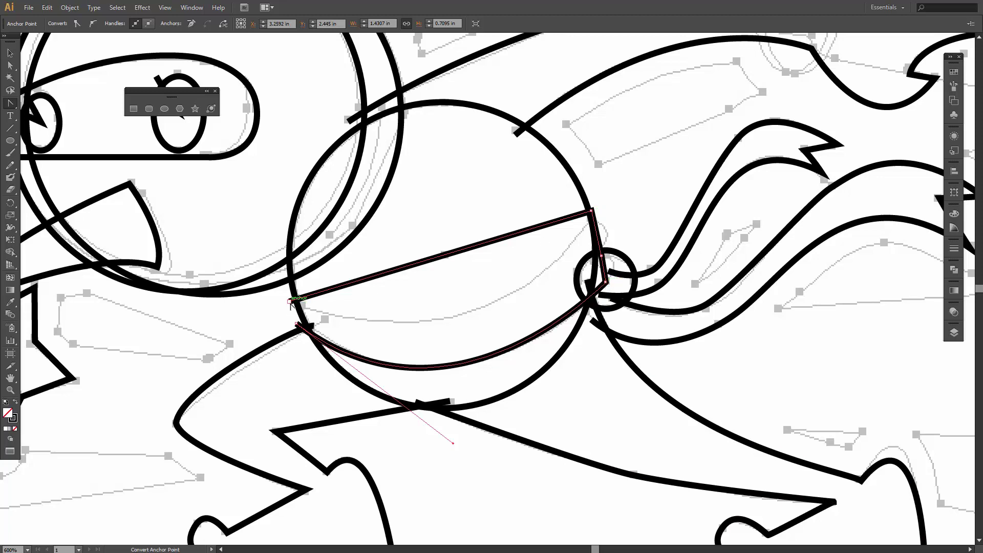
{"action": "left_click_drag", "start_coordinate": [290, 302], "coordinate": [515, 380]}
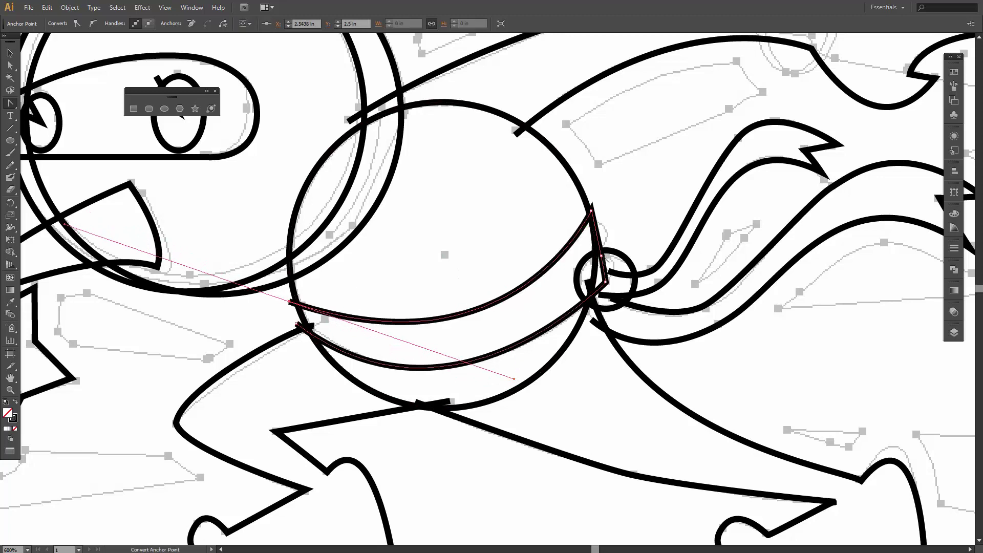
{"action": "mouse_move", "coordinate": [593, 210]}
{"action": "left_mouse_down"}
{"action": "mouse_move", "coordinate": [603, 210]}
{"action": "mouse_move", "coordinate": [561, 229]}
{"action": "mouse_move", "coordinate": [607, 204]}
{"action": "mouse_move", "coordinate": [622, 220]}
{"action": "mouse_move", "coordinate": [630, 214]}
{"action": "left_mouse_up"}
{"action": "key", "text": "ctrl"}
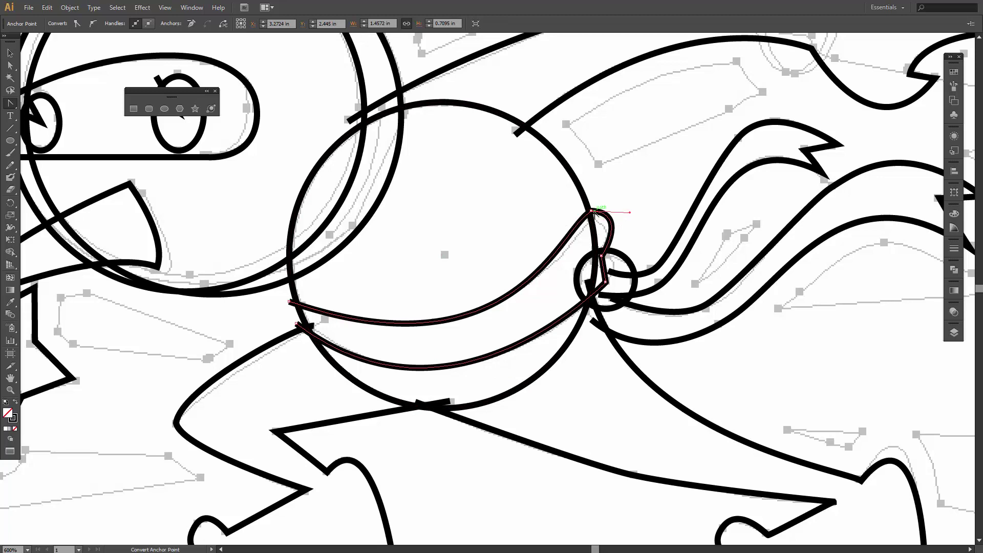
{"action": "left_click", "coordinate": [592, 211], "text": "ctrl"}
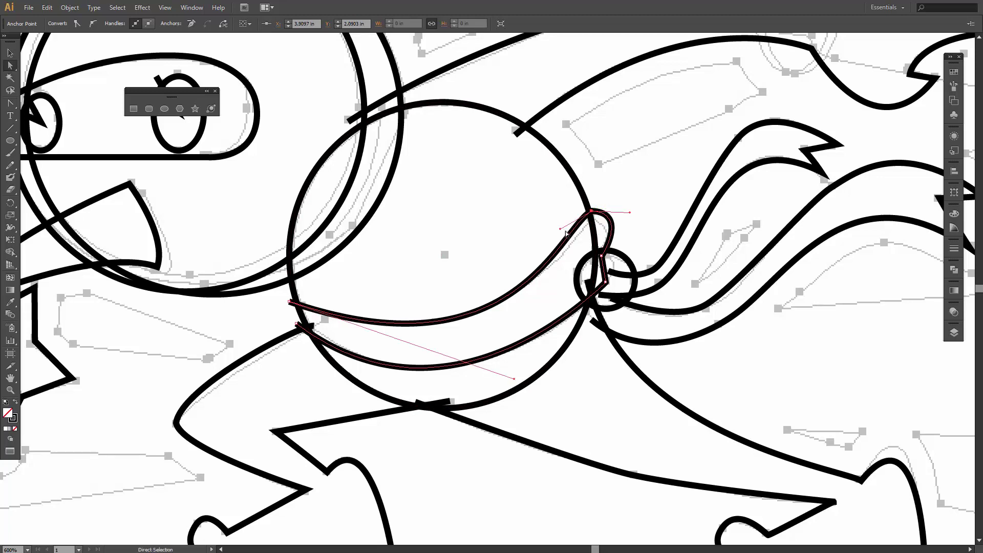
{"action": "left_click_drag", "start_coordinate": [562, 230], "coordinate": [566, 253]}
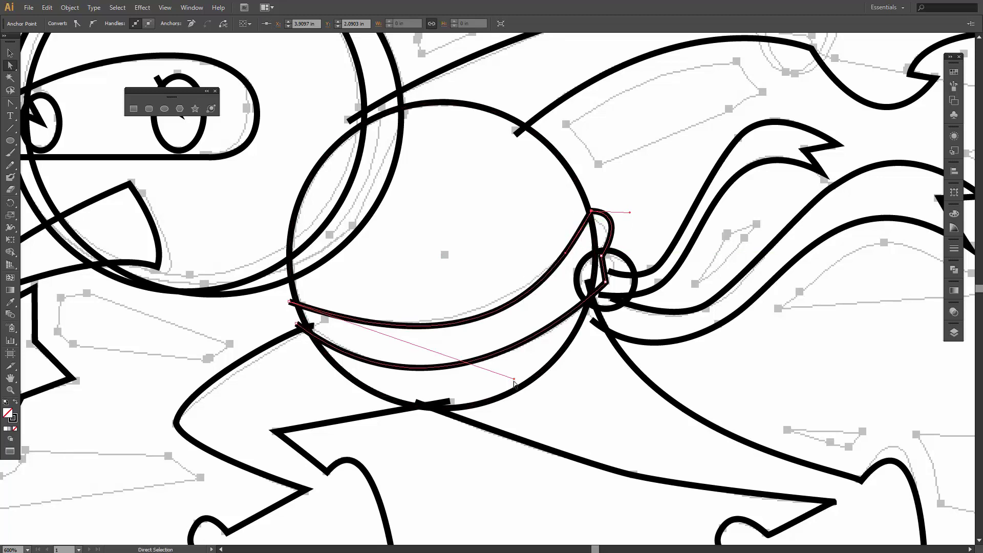
{"action": "left_click_drag", "start_coordinate": [514, 380], "coordinate": [484, 368]}
{"action": "scroll", "coordinate": [423, 389], "scroll_direction": "up", "scroll_amount": 2}
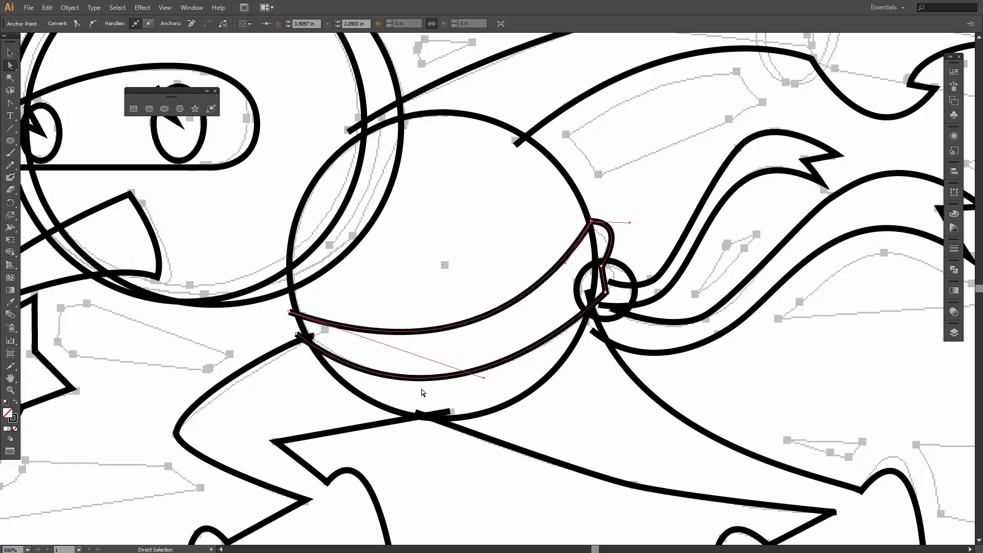
Zoom out to the head and curl the hood tip's end anchor into a small hook
{"action": "key", "text": "ctrl"}
{"action": "key", "text": "ctrl+minus"}
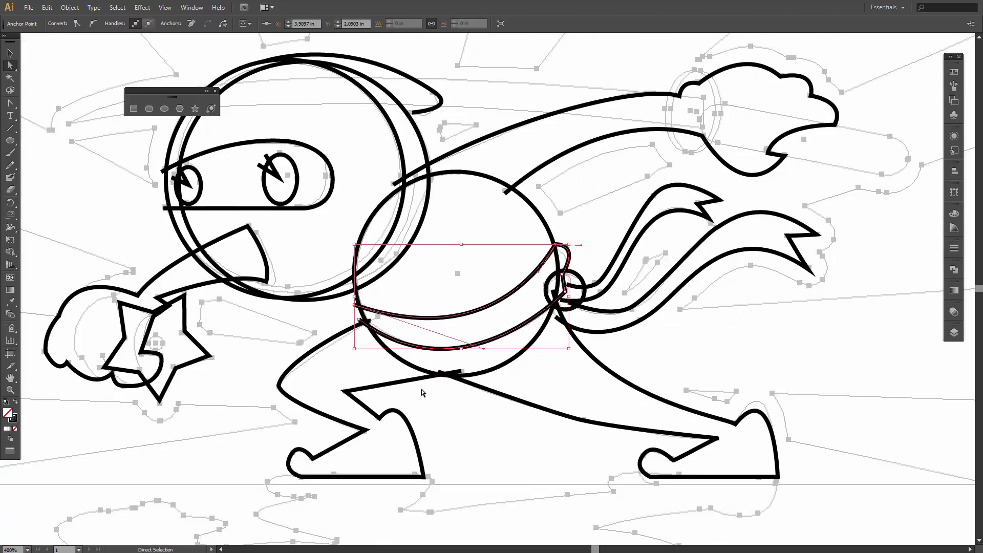
{"action": "key", "text": "space"}
{"action": "left_click_drag", "start_coordinate": [332, 156], "coordinate": [337, 255]}
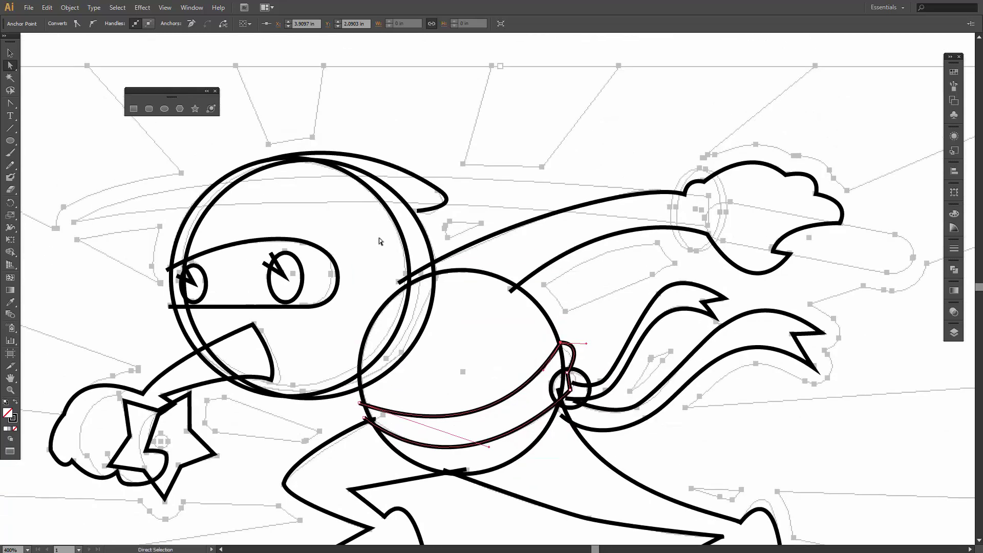
{"action": "left_click", "coordinate": [423, 212]}
{"action": "left_click", "coordinate": [419, 211]}
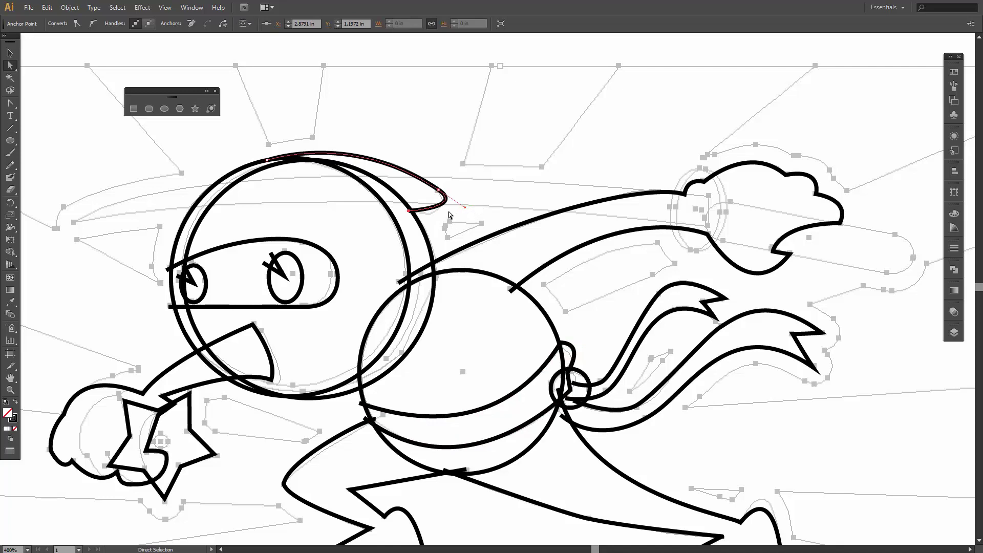
{"action": "key", "text": "shift+c"}
{"action": "left_click_drag", "start_coordinate": [411, 211], "coordinate": [402, 191]}
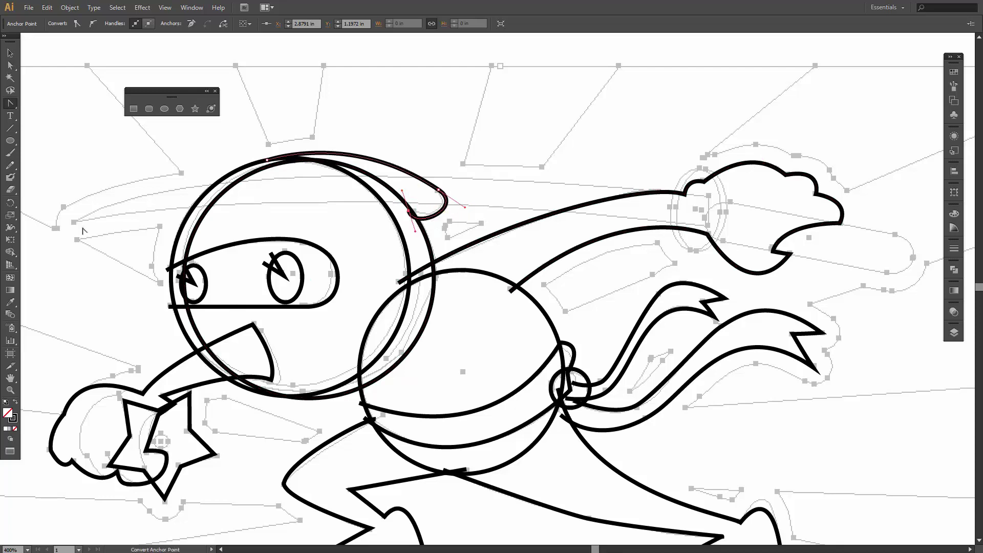
{"action": "left_click", "coordinate": [164, 109]}
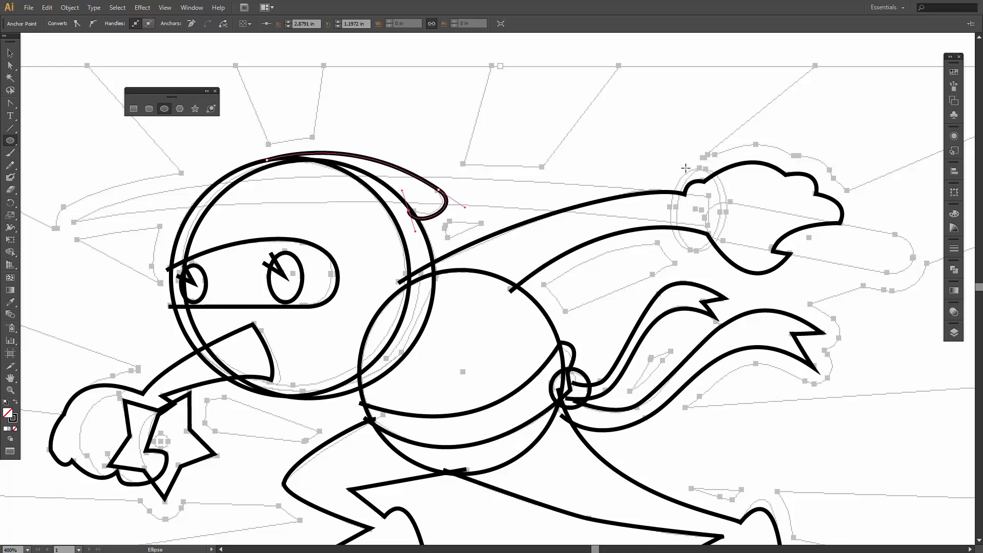
Draw an oval around the outstretched arm's wrist and widen it into a cuff
{"action": "left_click_drag", "start_coordinate": [683, 165], "coordinate": [723, 253]}
{"action": "key", "text": "a"}
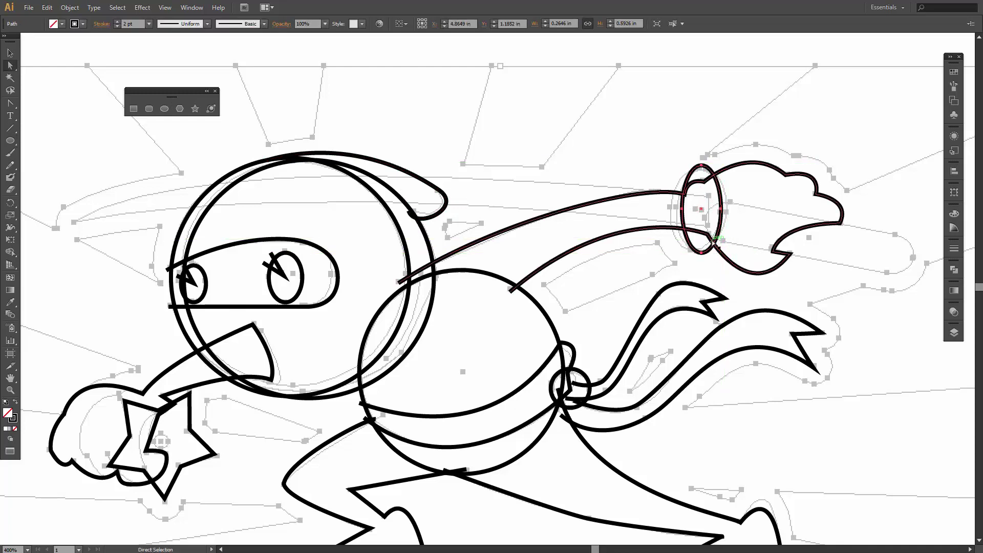
{"action": "key", "text": "v"}
{"action": "left_click_drag", "start_coordinate": [685, 210], "coordinate": [728, 208]}
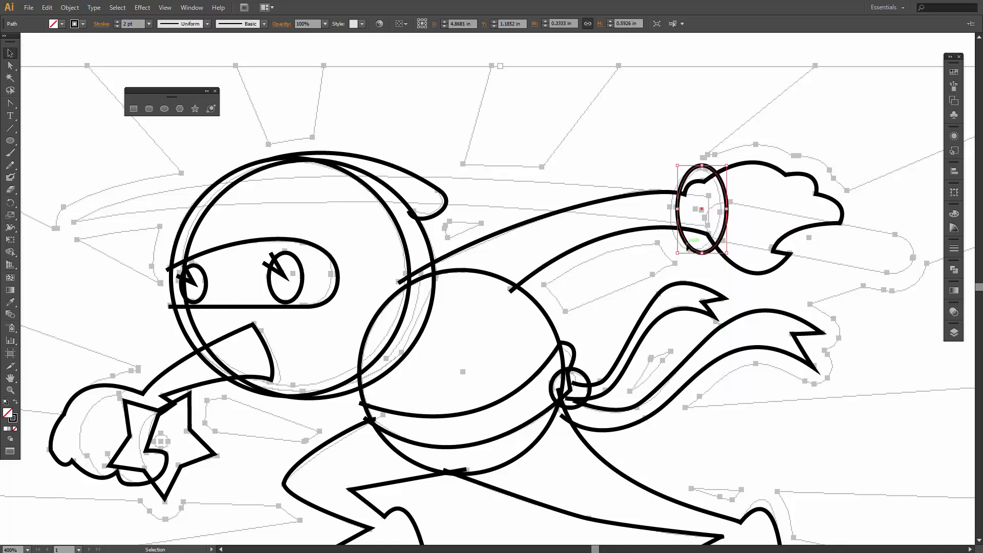
{"action": "key", "text": "a"}
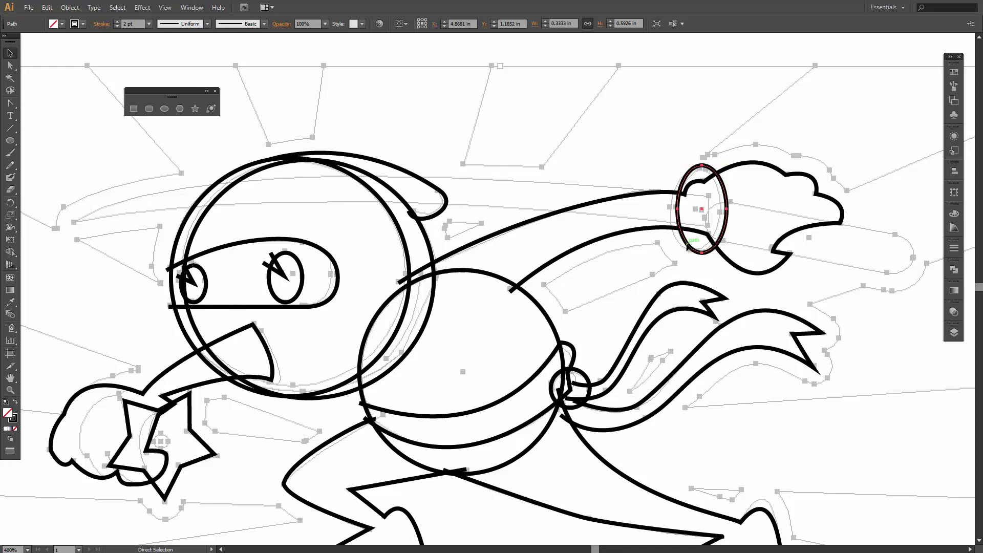
{"action": "key", "text": "v"}
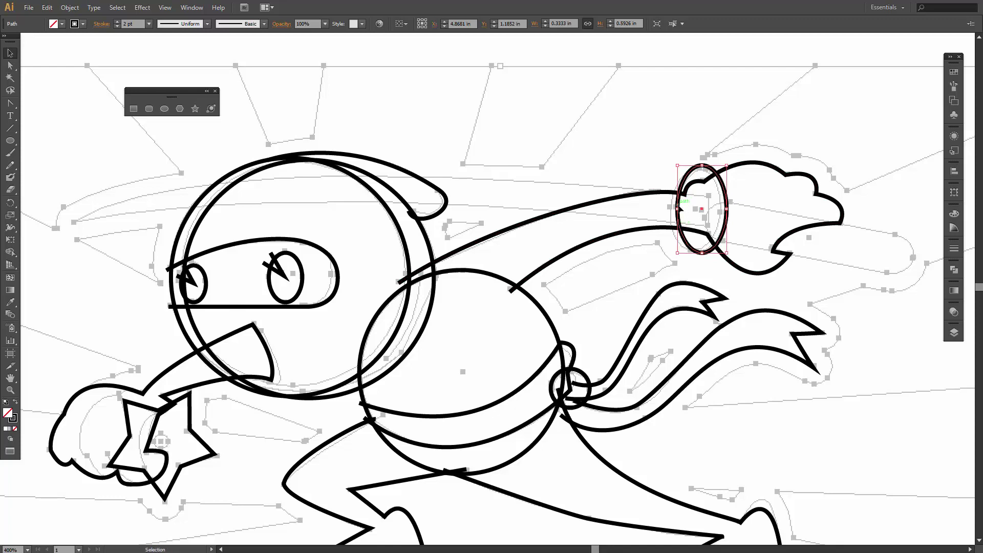
{"action": "left_click_drag", "start_coordinate": [678, 208], "coordinate": [670, 209]}
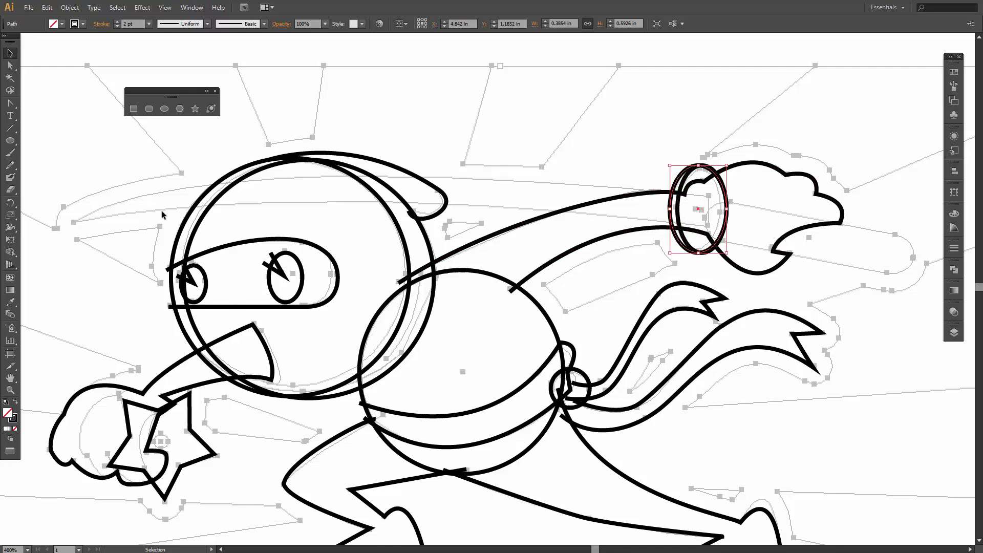
Draw a 1.0556 × 0.2361 in pill-shaped rounded rectangle above the arm, bringing up its size dialog
{"action": "left_click", "coordinate": [149, 109]}
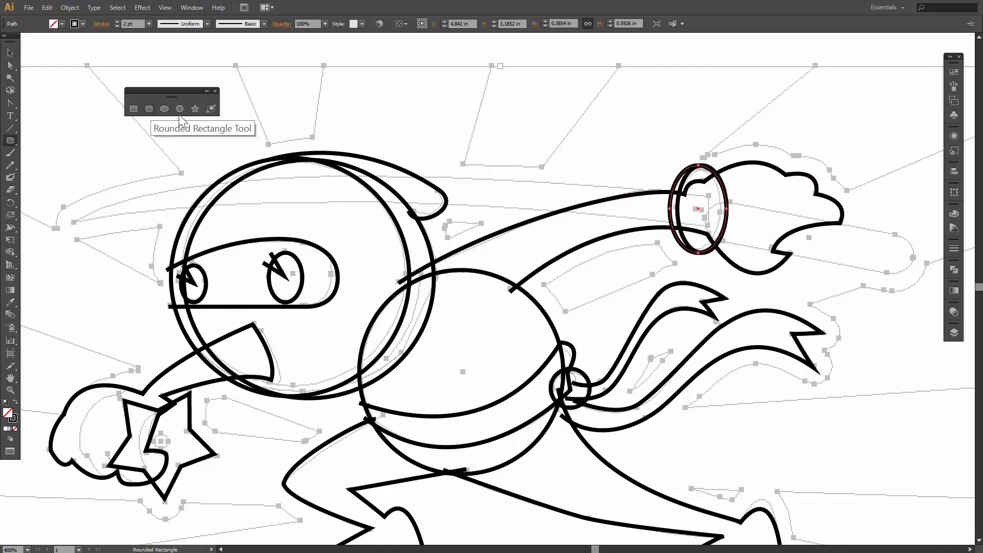
{"action": "left_click_drag", "start_coordinate": [481, 132], "coordinate": [637, 165]}
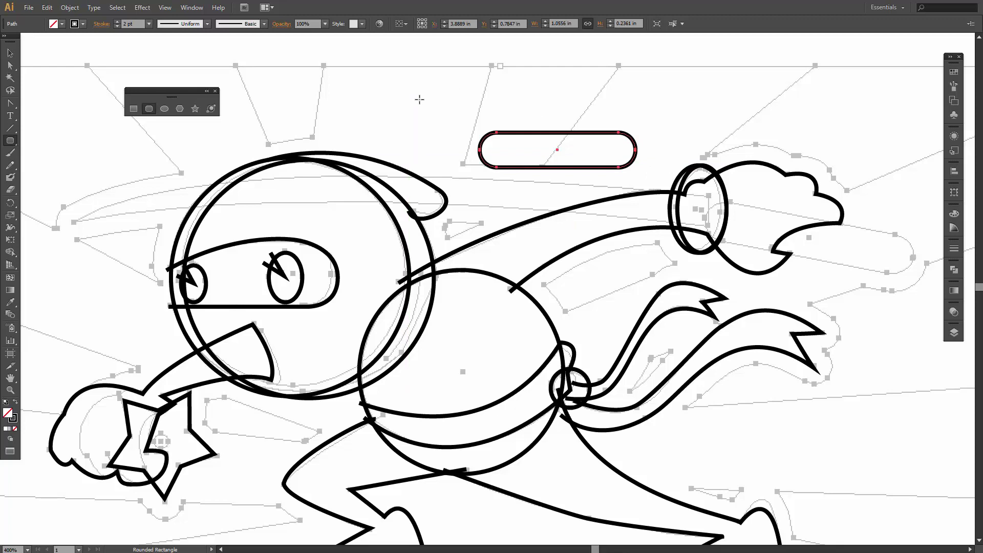
{"action": "left_click", "coordinate": [457, 266]}
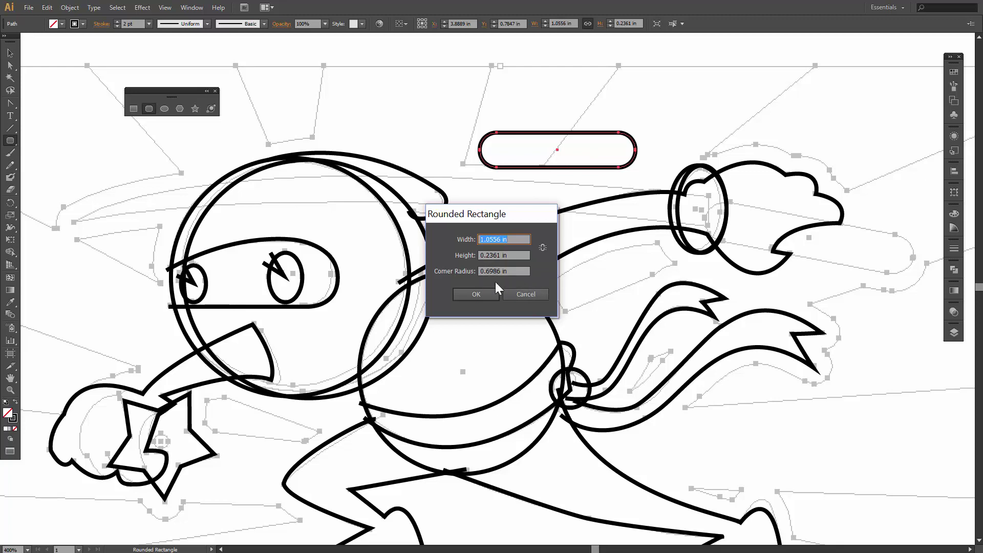
Move the capsule onto the ninja's forward fist, tilt it across the fist, and stretch it to about 1.4 × 0.48 in
{"action": "left_click", "coordinate": [526, 294]}
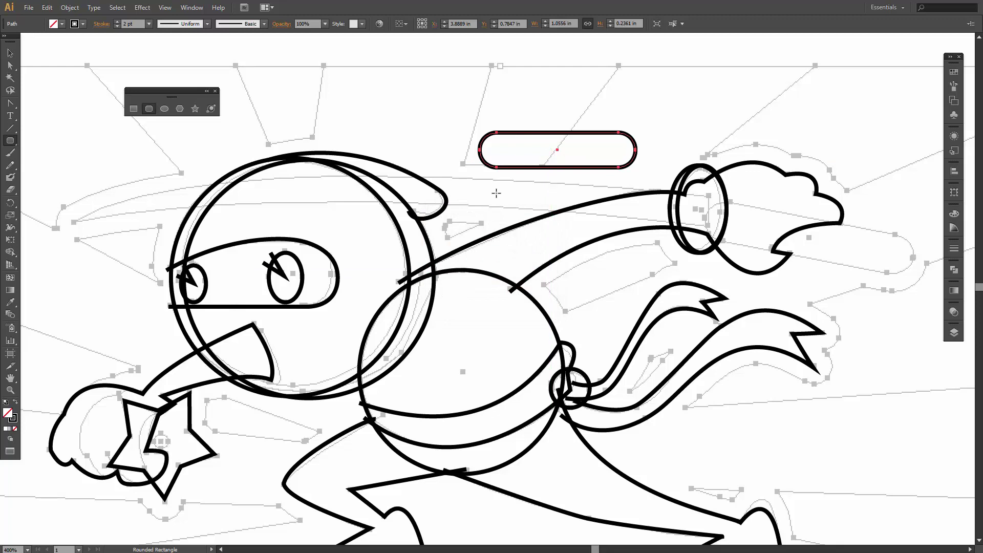
{"action": "key", "text": "v"}
{"action": "left_click_drag", "start_coordinate": [565, 134], "coordinate": [791, 206]}
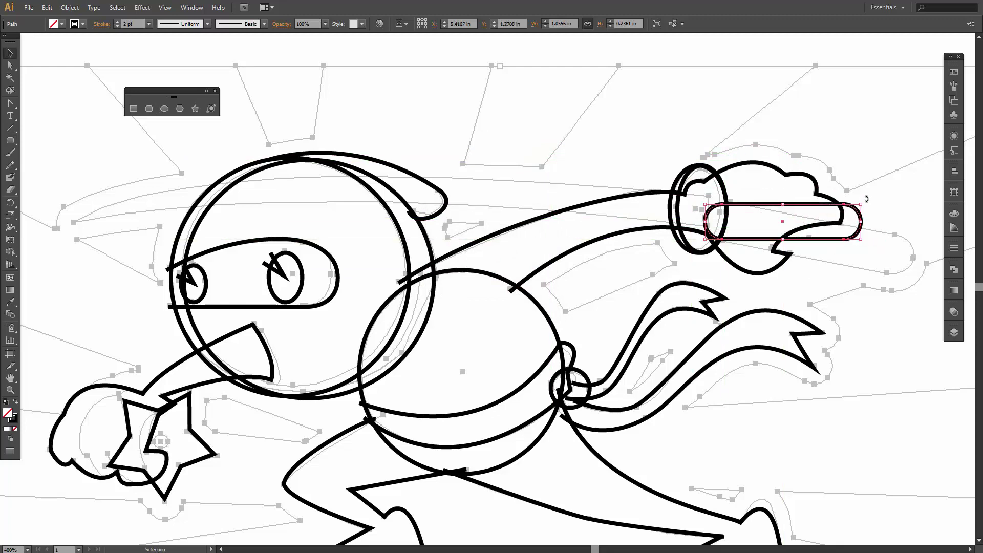
{"action": "left_click_drag", "start_coordinate": [867, 199], "coordinate": [891, 251]}
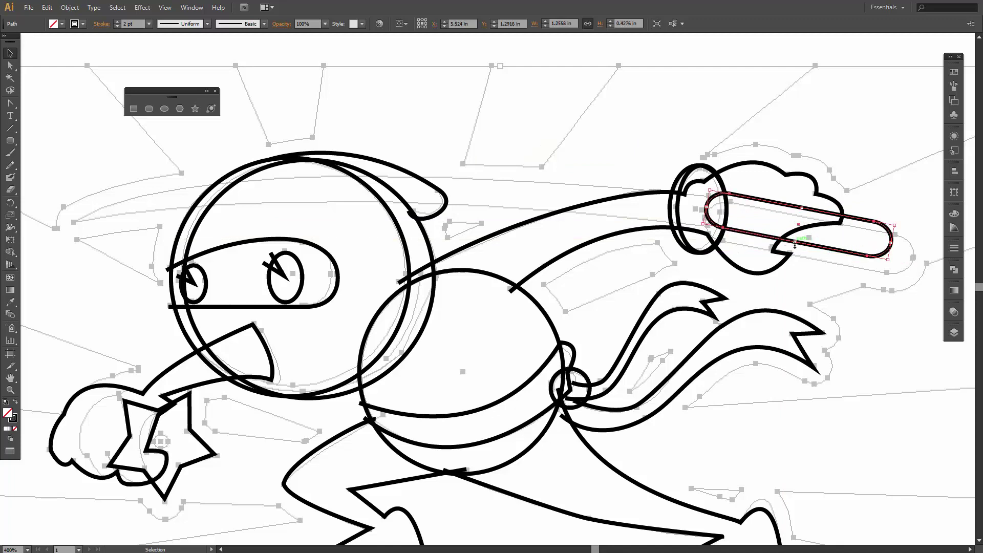
{"action": "left_click_drag", "start_coordinate": [865, 223], "coordinate": [914, 259]}
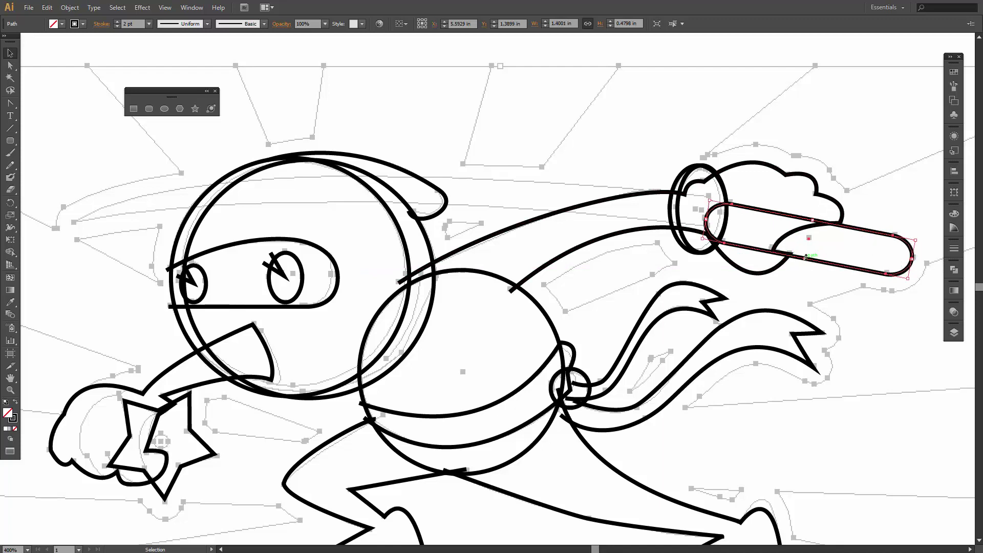
{"action": "left_click_drag", "start_coordinate": [806, 256], "coordinate": [807, 258]}
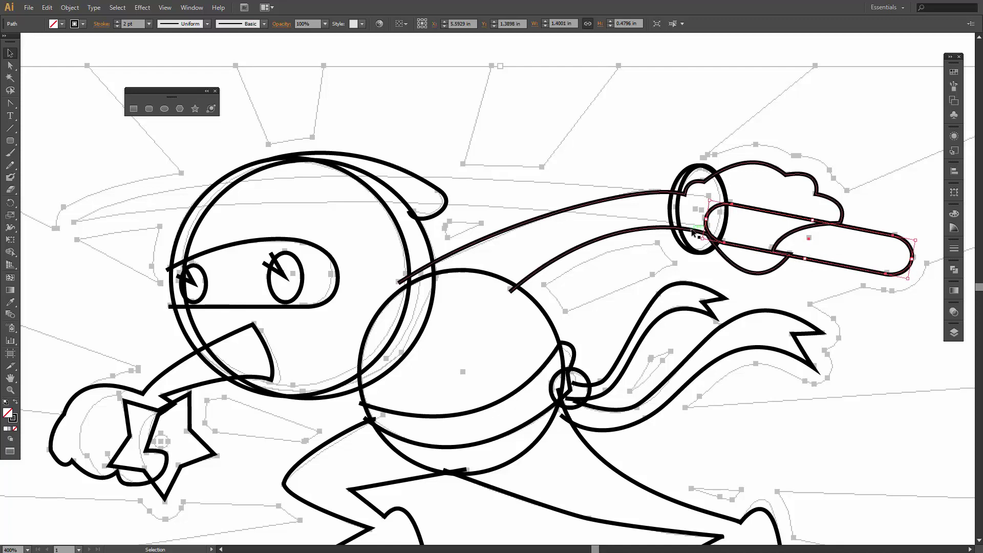
{"action": "scroll", "coordinate": [699, 270], "scroll_direction": "up", "scroll_amount": 2}
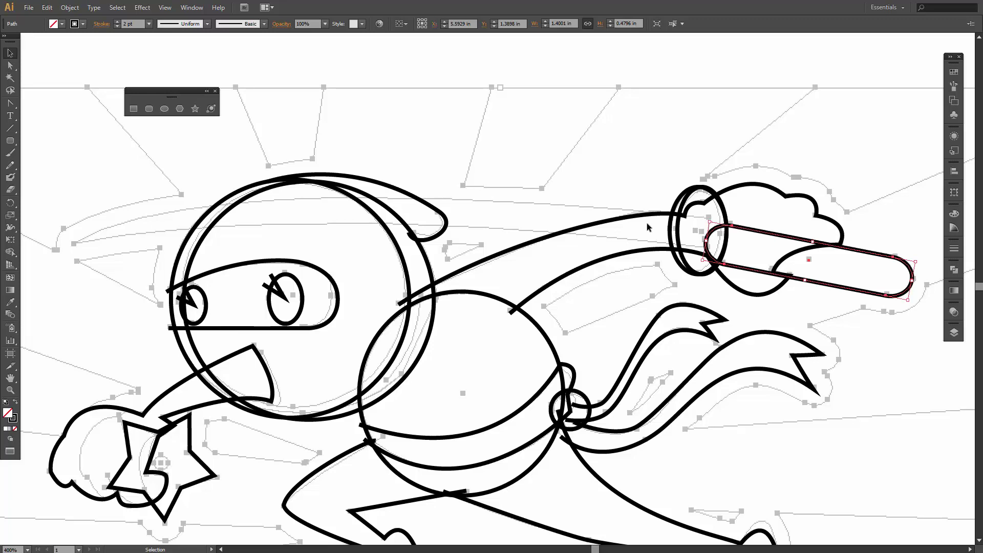
Draw a three-point blade path from the hilt out to a tip at the far left
{"action": "key", "text": "p"}
{"action": "left_click", "coordinate": [710, 216]}
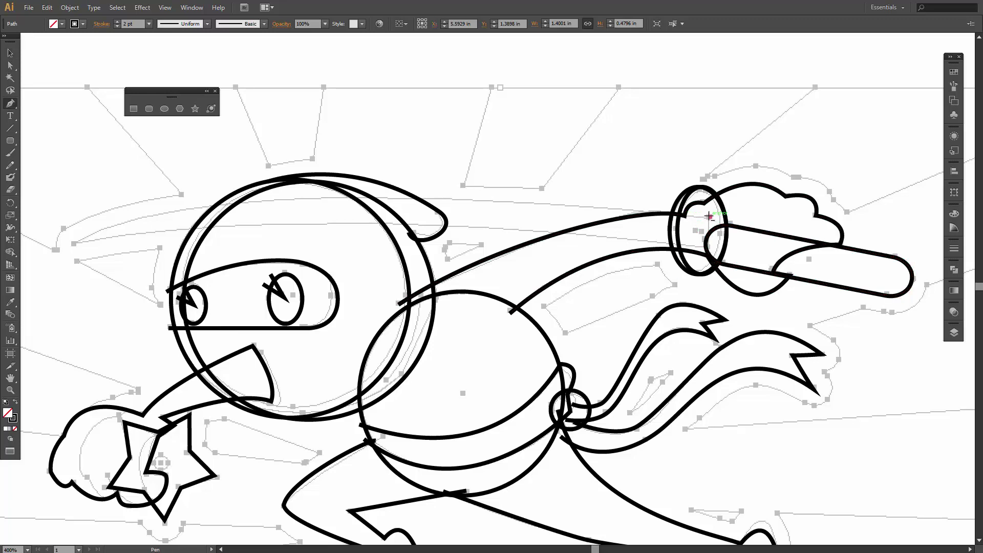
{"action": "left_click", "coordinate": [74, 244]}
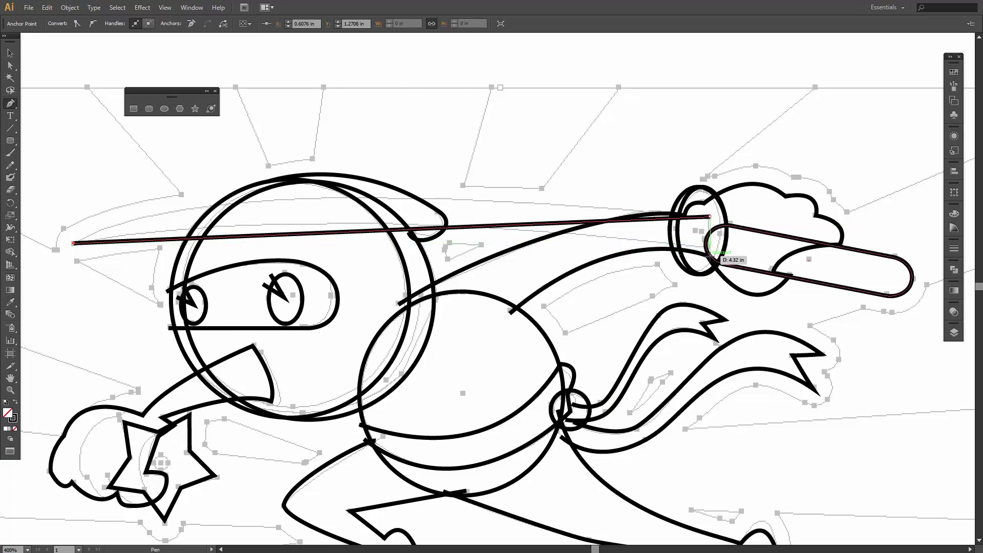
{"action": "left_click", "coordinate": [706, 260]}
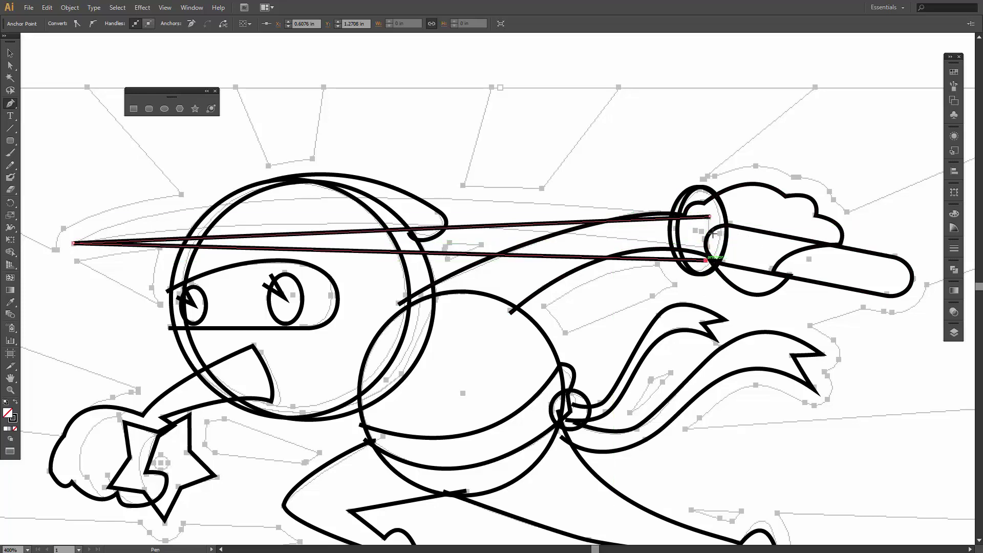
Curve the blade's upper and lower edges by pulling handles from its anchors
{"action": "key", "text": "a"}
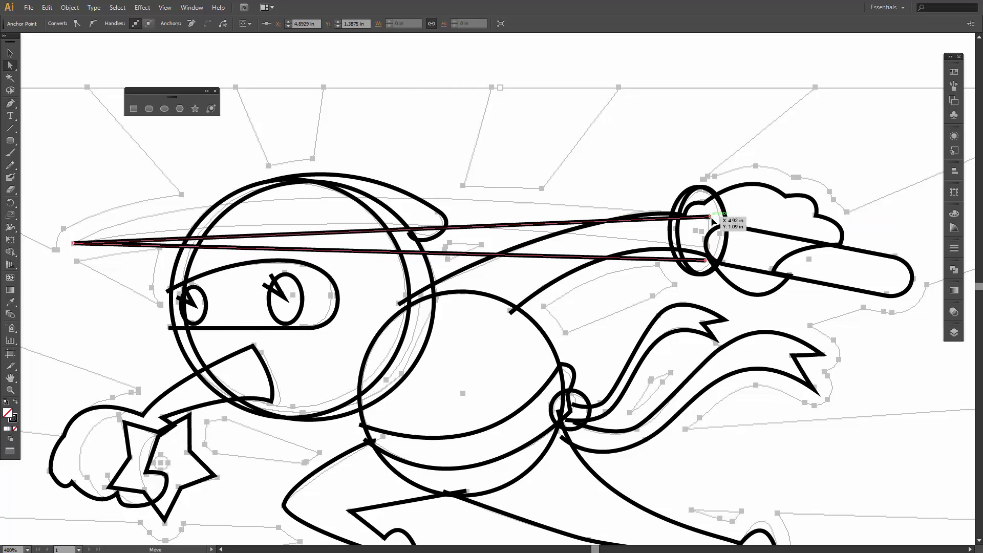
{"action": "left_click_drag", "start_coordinate": [711, 217], "coordinate": [714, 221]}
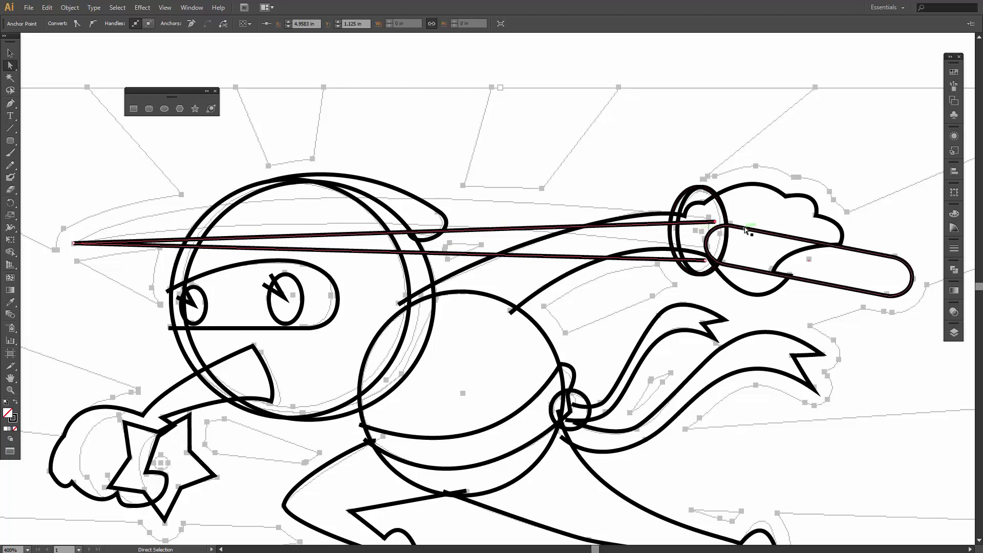
{"action": "key", "text": "shift+c"}
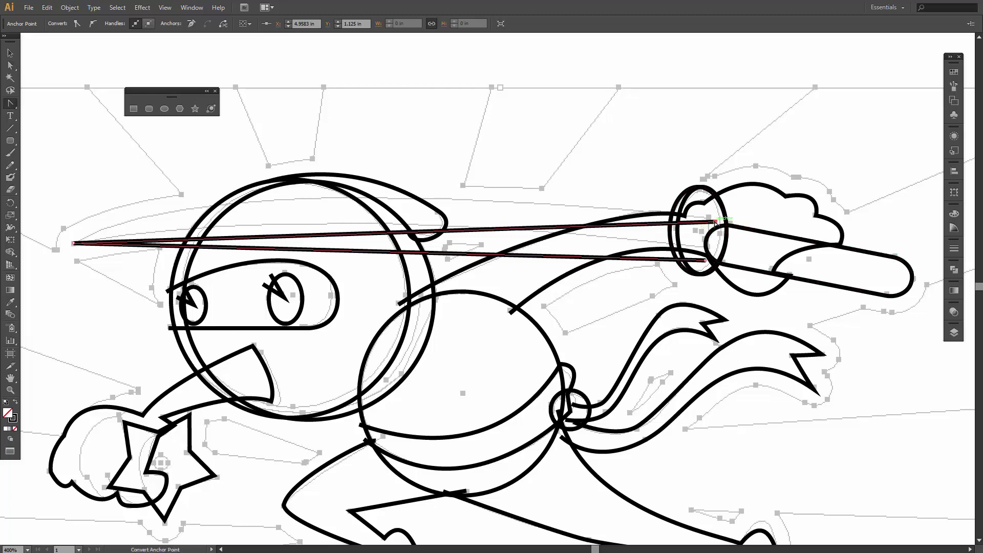
{"action": "left_click_drag", "start_coordinate": [715, 223], "coordinate": [186, 153]}
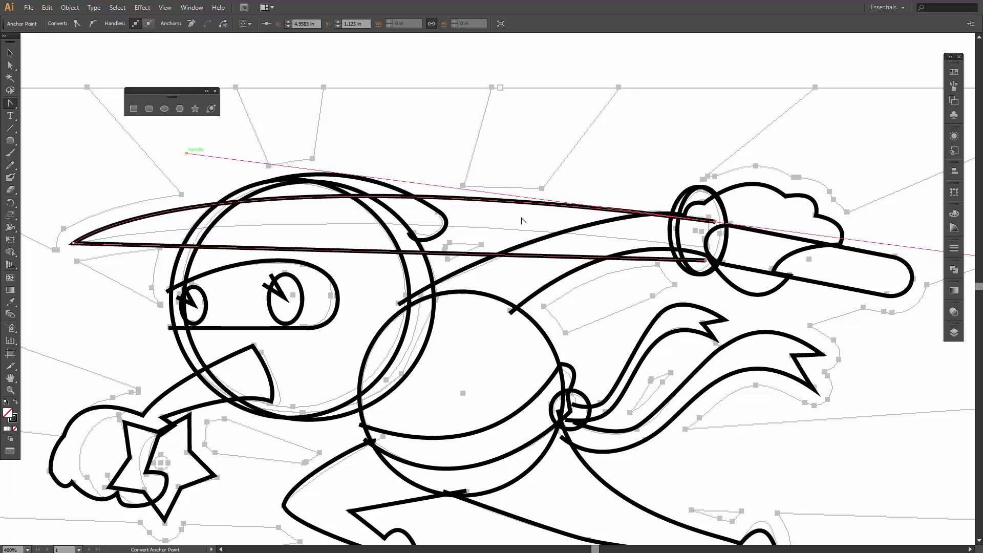
{"action": "left_click_drag", "start_coordinate": [706, 261], "coordinate": [841, 297]}
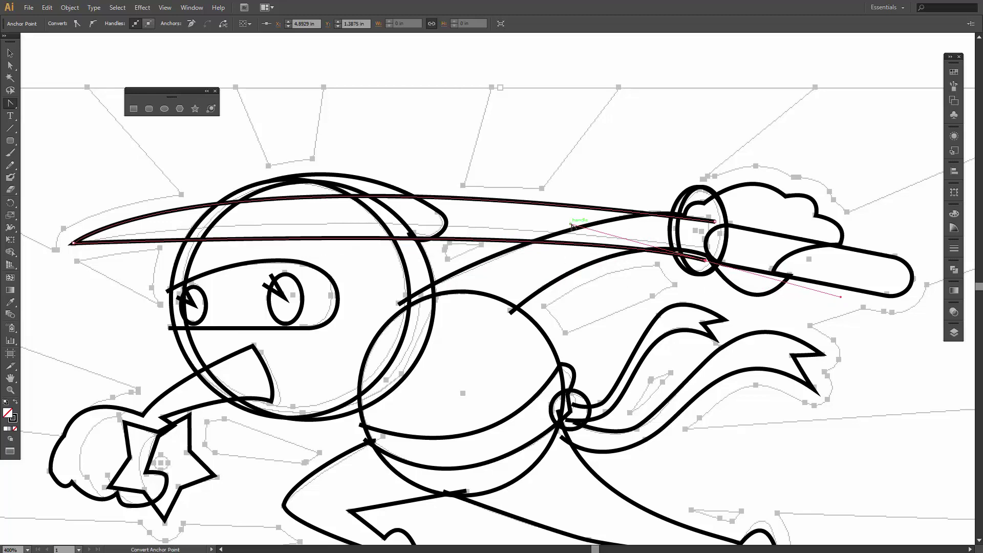
{"action": "left_click_drag", "start_coordinate": [572, 223], "coordinate": [389, 191]}
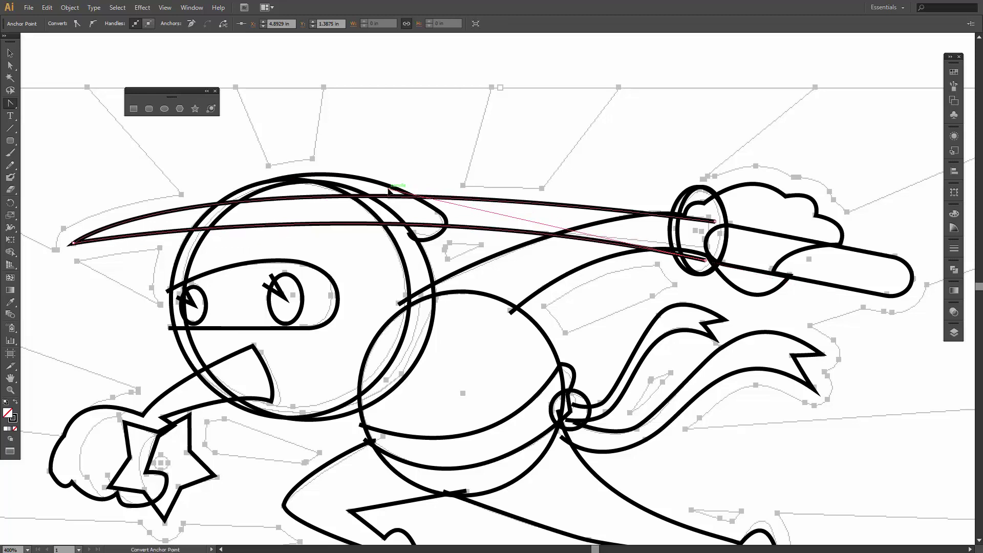
Fine-tune the blade's end anchors and upper curve, then deselect it
{"action": "key", "text": "a"}
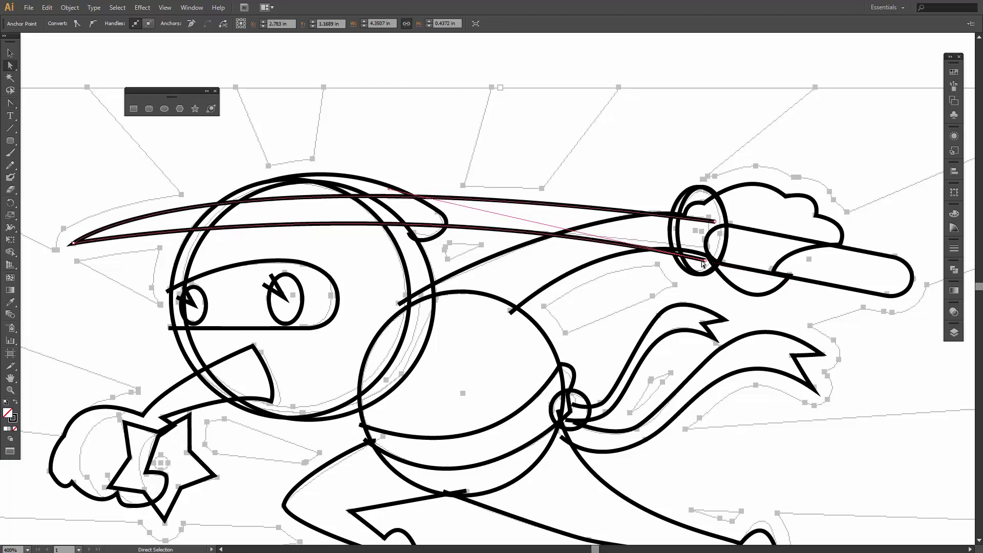
{"action": "left_click", "coordinate": [705, 260]}
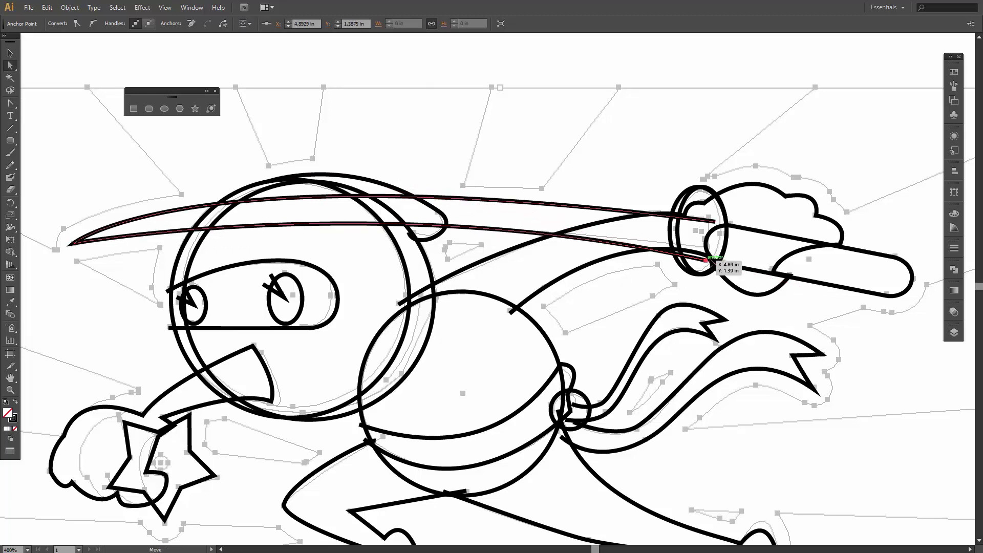
{"action": "left_click_drag", "start_coordinate": [706, 260], "coordinate": [717, 261]}
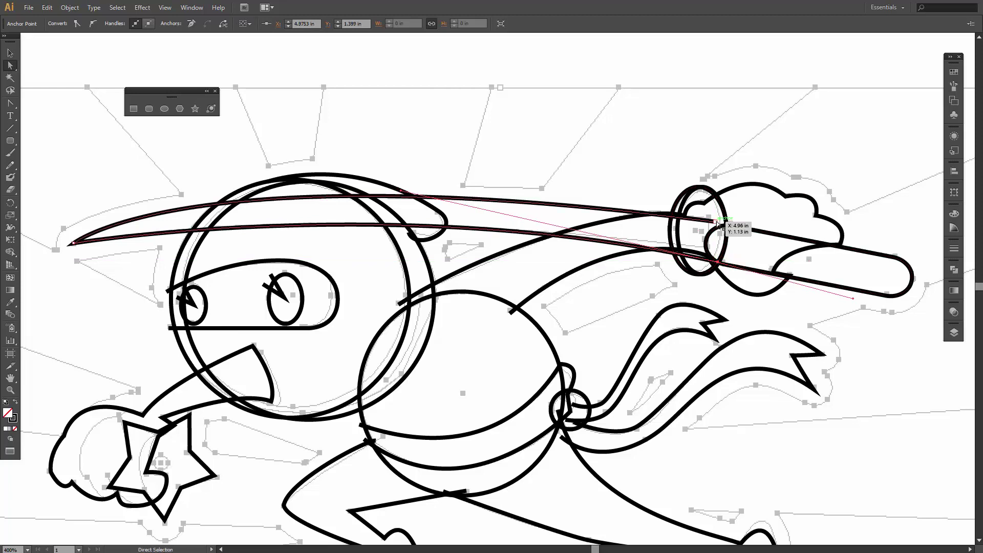
{"action": "left_click_drag", "start_coordinate": [717, 224], "coordinate": [726, 226]}
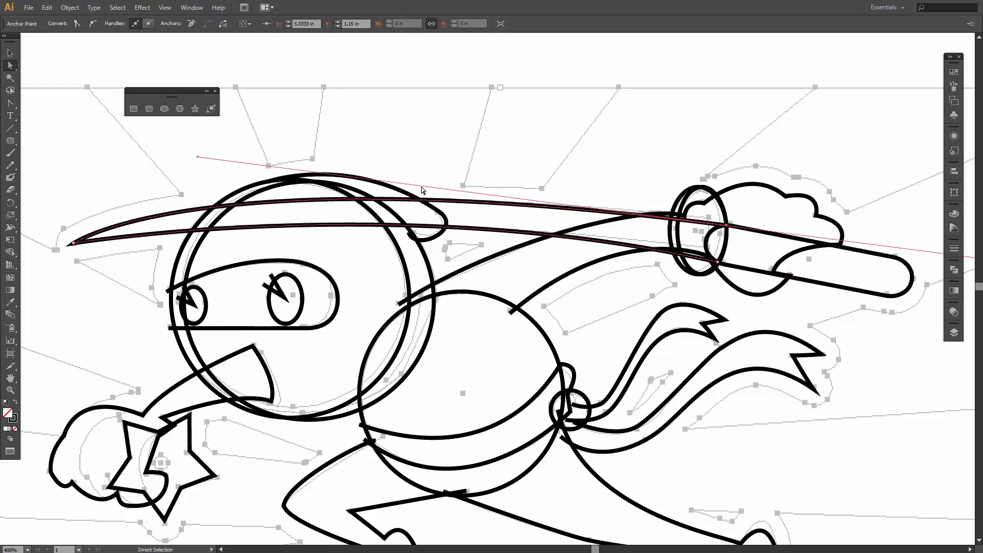
{"action": "left_click_drag", "start_coordinate": [198, 159], "coordinate": [189, 151]}
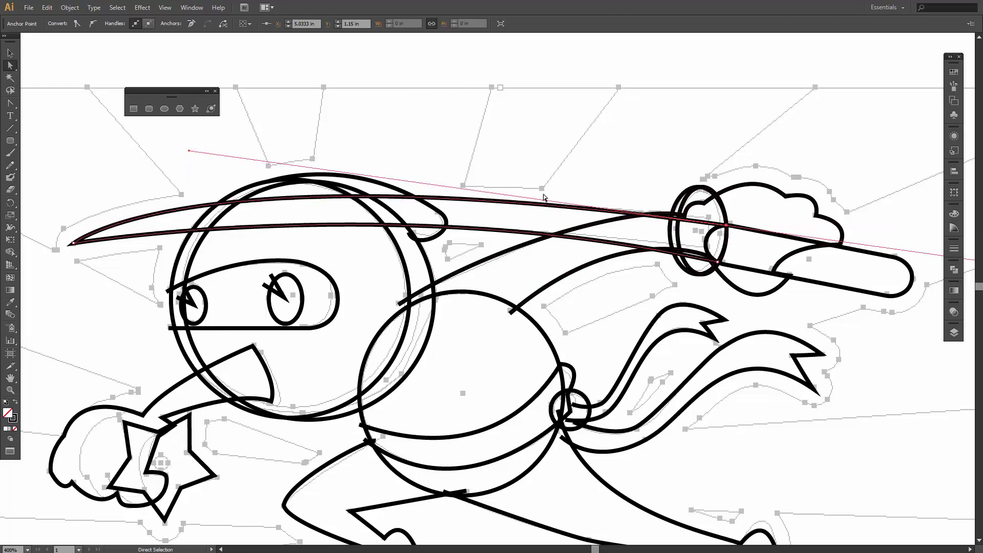
{"action": "key", "text": "v"}
{"action": "left_click", "coordinate": [681, 285]}
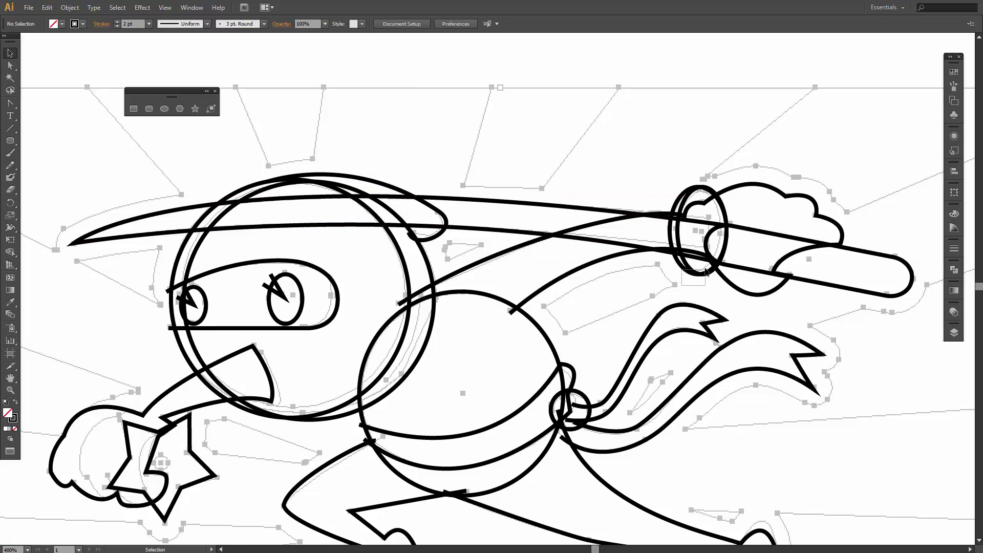
Stretch the hilt ring at top and bottom to about 0.39 × 0.65 in, then zoom out
{"action": "left_click_drag", "start_coordinate": [705, 270], "coordinate": [705, 268]}
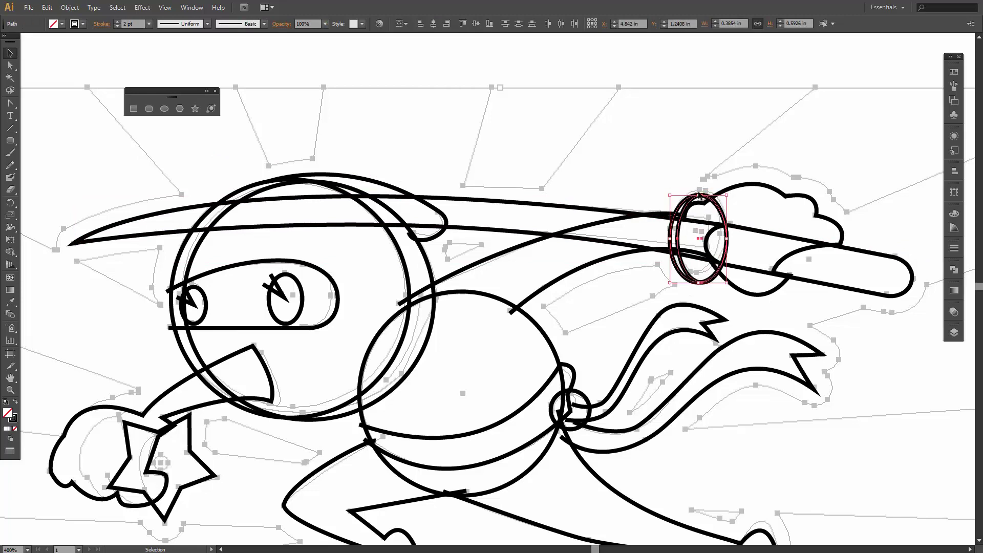
{"action": "left_click_drag", "start_coordinate": [699, 195], "coordinate": [699, 191]}
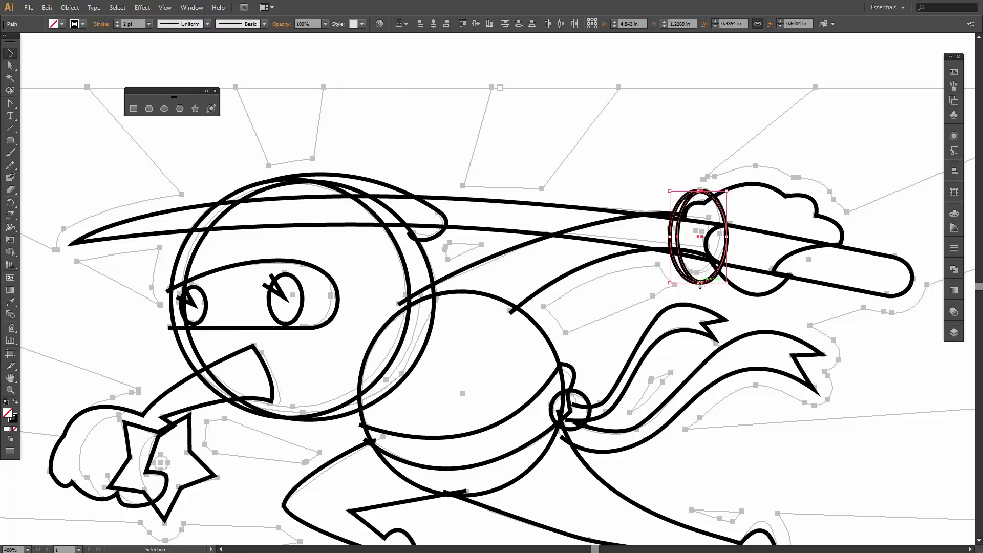
{"action": "left_click_drag", "start_coordinate": [700, 285], "coordinate": [700, 287]}
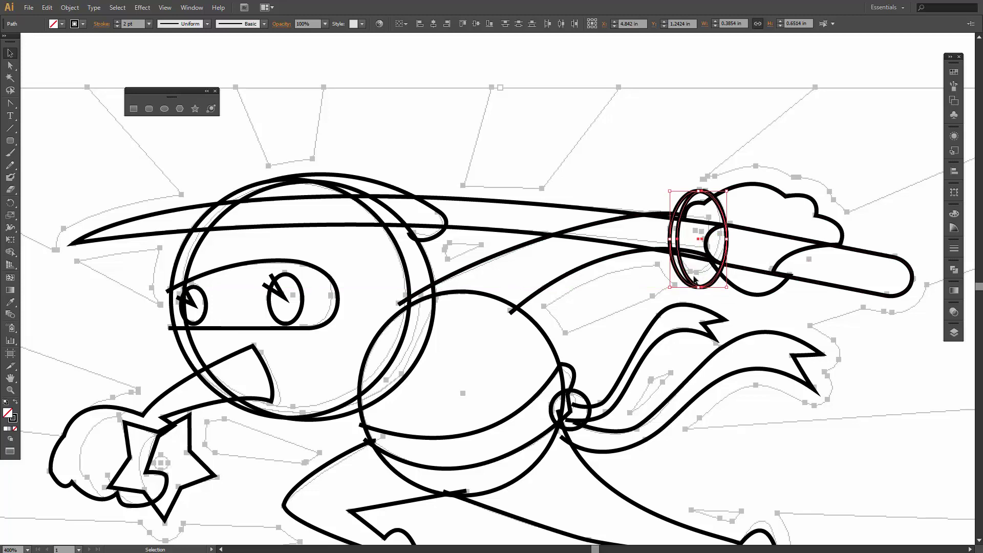
{"action": "scroll", "coordinate": [600, 377], "scroll_direction": "down", "scroll_amount": 1}
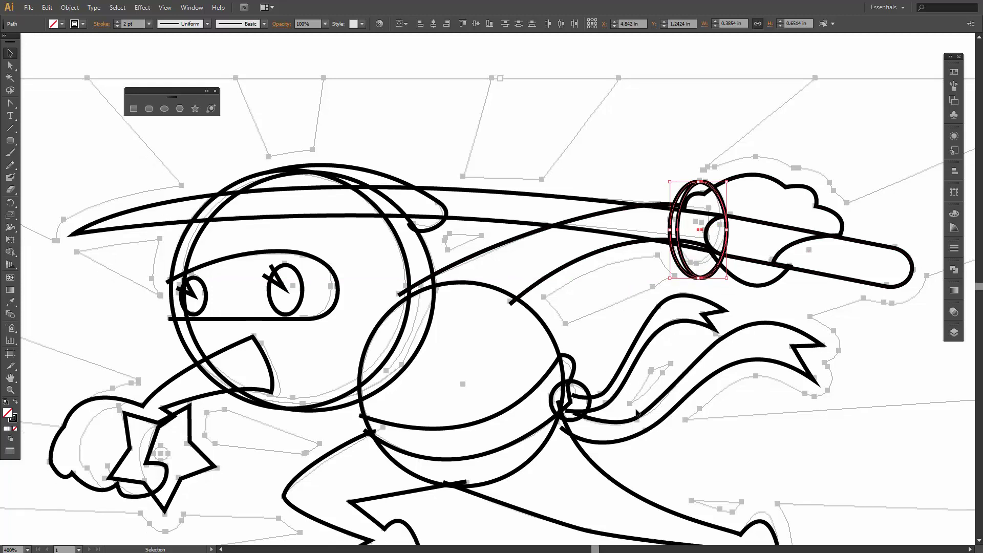
{"action": "key", "text": "ctrl+minus"}
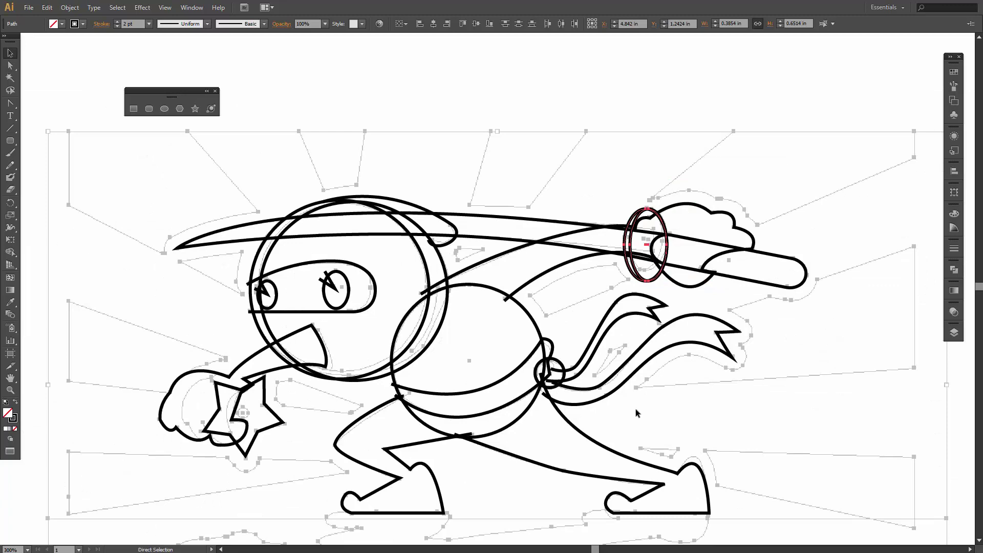
{"action": "key", "text": "ctrl+minus"}
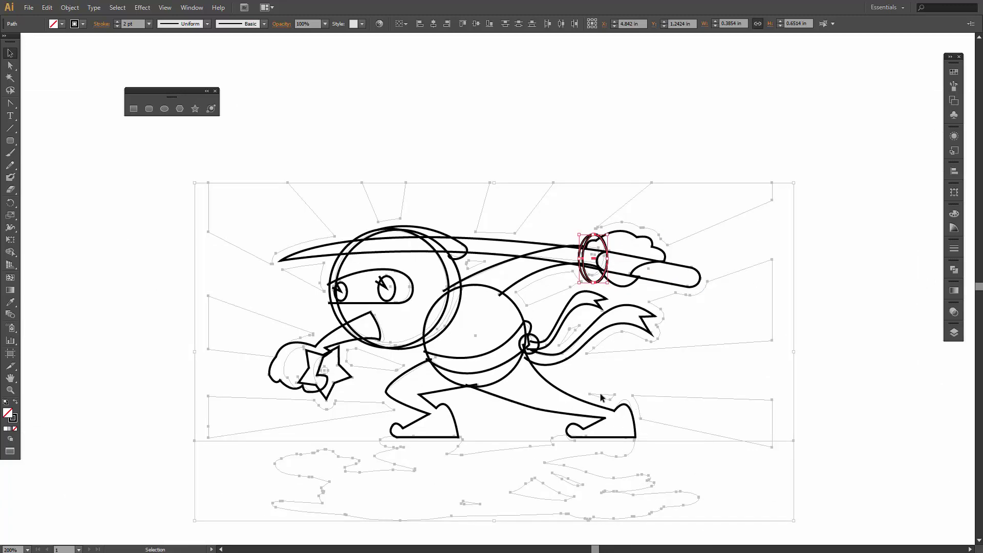
Save the drawing to Downloads as 'NINJA Demo.ai' in Illustrator format
{"action": "left_click", "coordinate": [28, 7]}
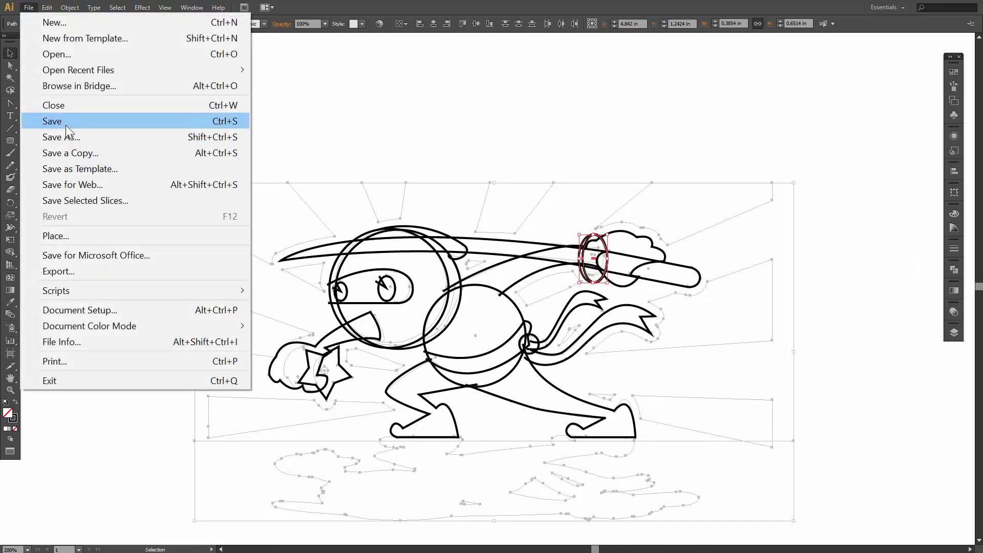
{"action": "left_click", "coordinate": [65, 125]}
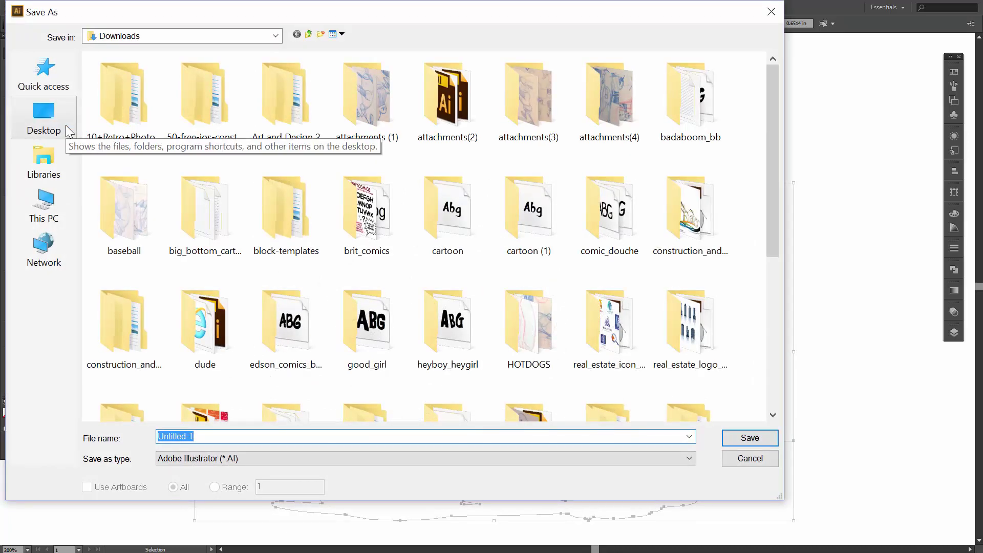
{"action": "type", "text": "NINJA"}
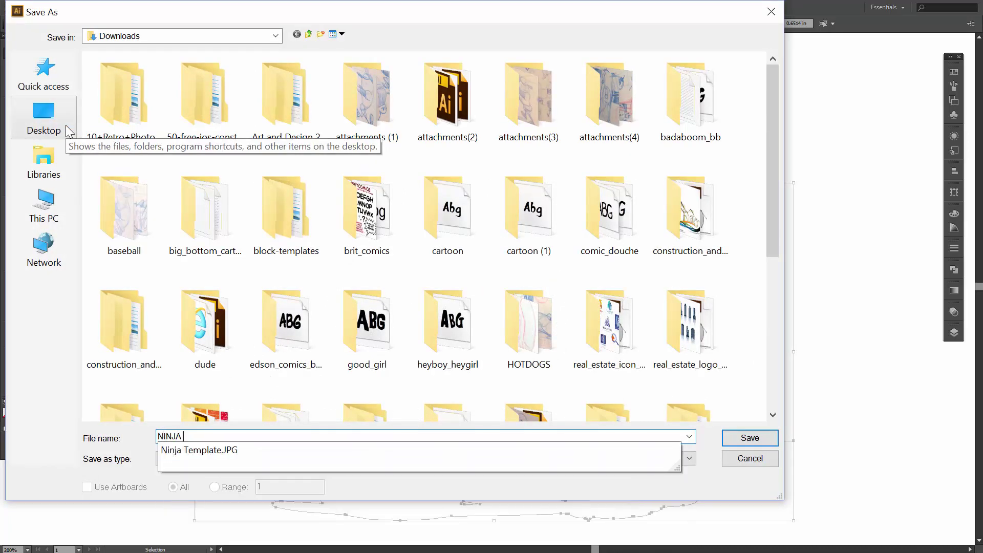
{"action": "type", "text": " Demo"}
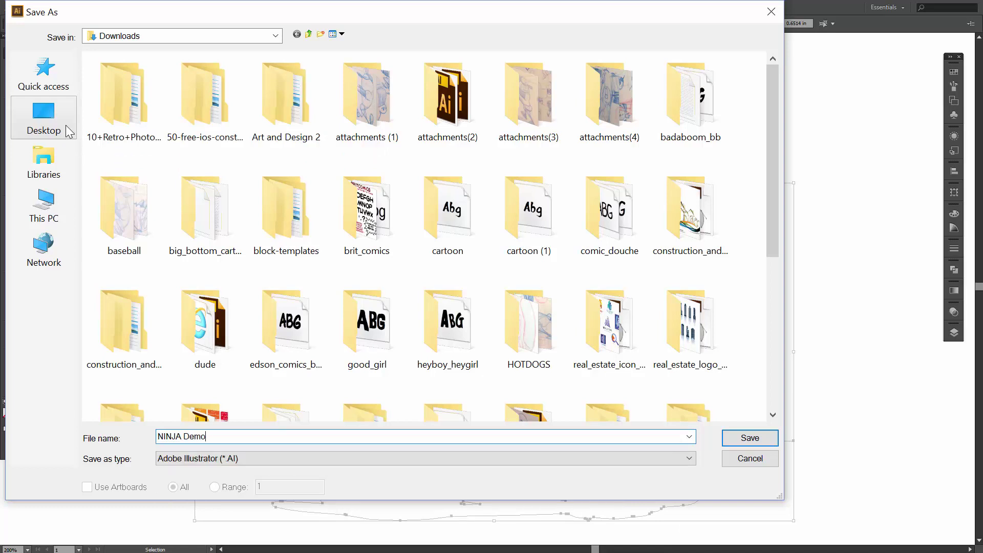
{"action": "left_click", "coordinate": [746, 442]}
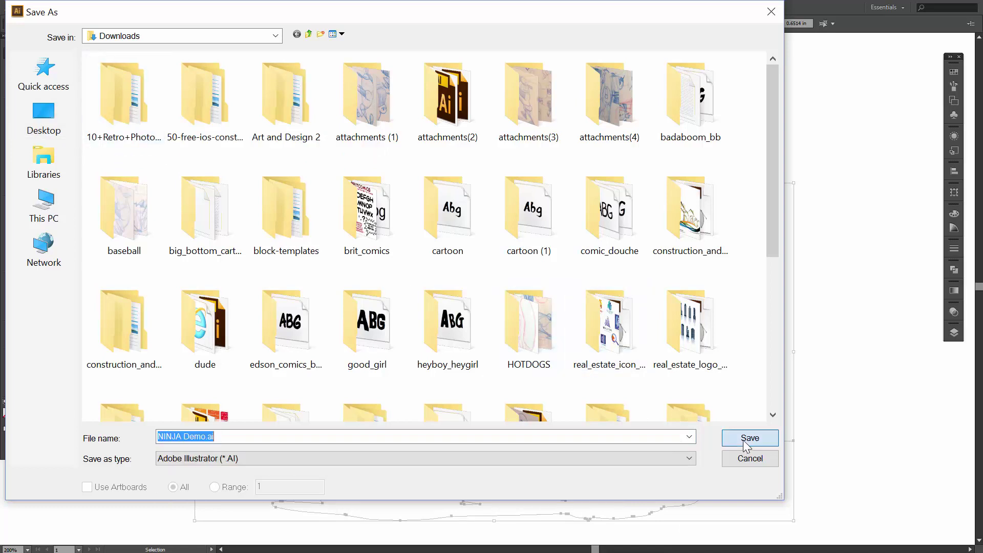
{"action": "left_click", "coordinate": [743, 439]}
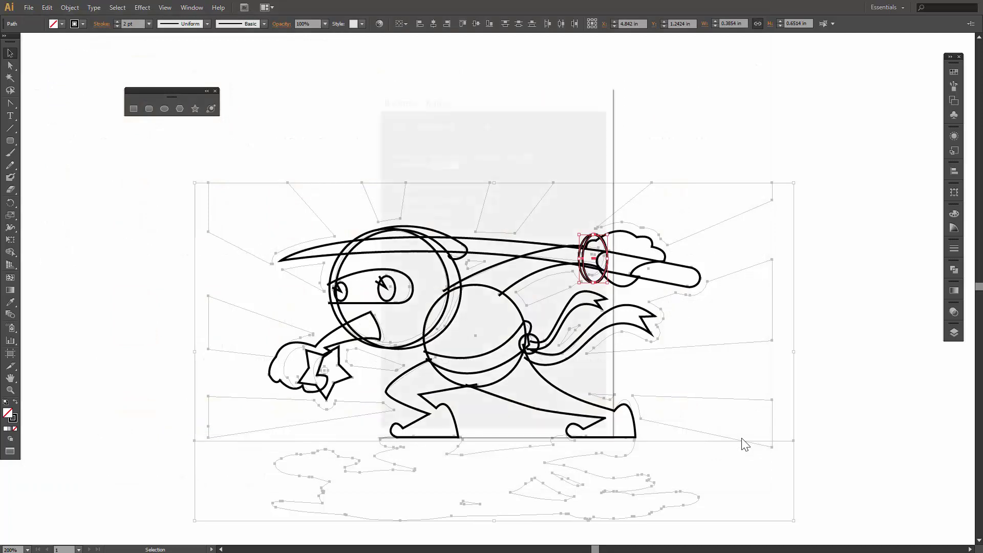
Accept the default Illustrator save options and draw a tiny circle on the throwing star
{"action": "left_click", "coordinate": [530, 415]}
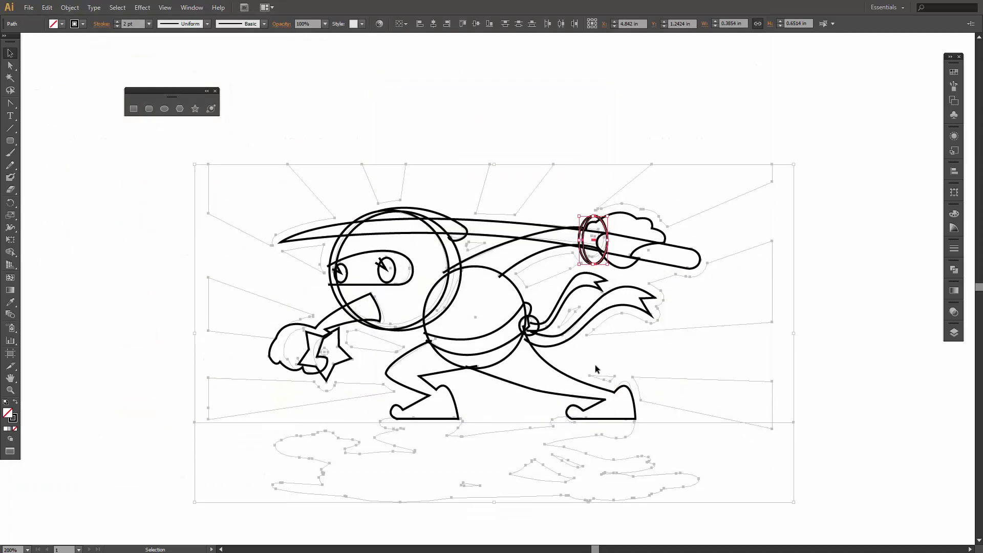
{"action": "key", "text": "a"}
{"action": "key", "text": "ctrl+equal"}
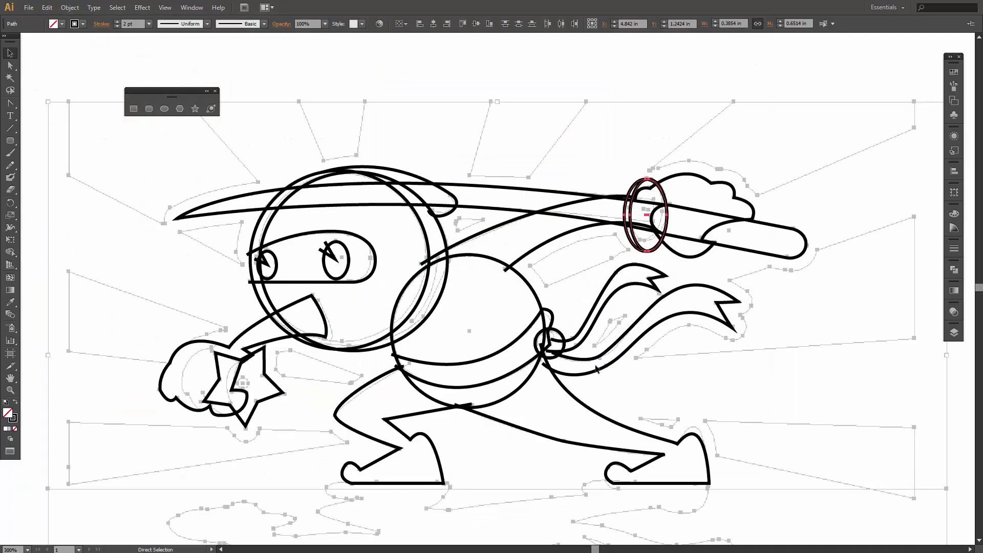
{"action": "left_click_drag", "start_coordinate": [594, 368], "coordinate": [596, 337]}
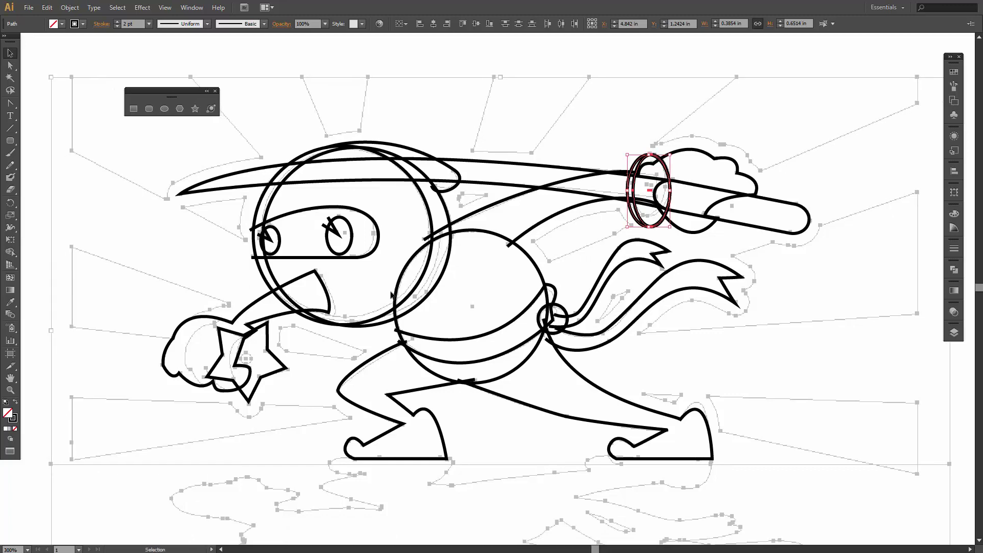
{"action": "key", "text": "v"}
{"action": "left_click", "coordinate": [213, 180]}
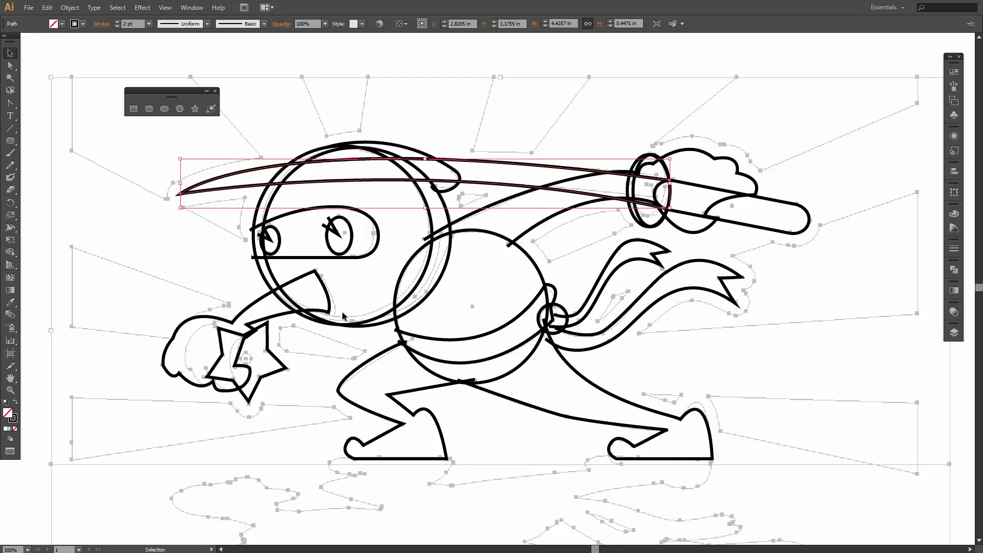
{"action": "left_click", "coordinate": [164, 109]}
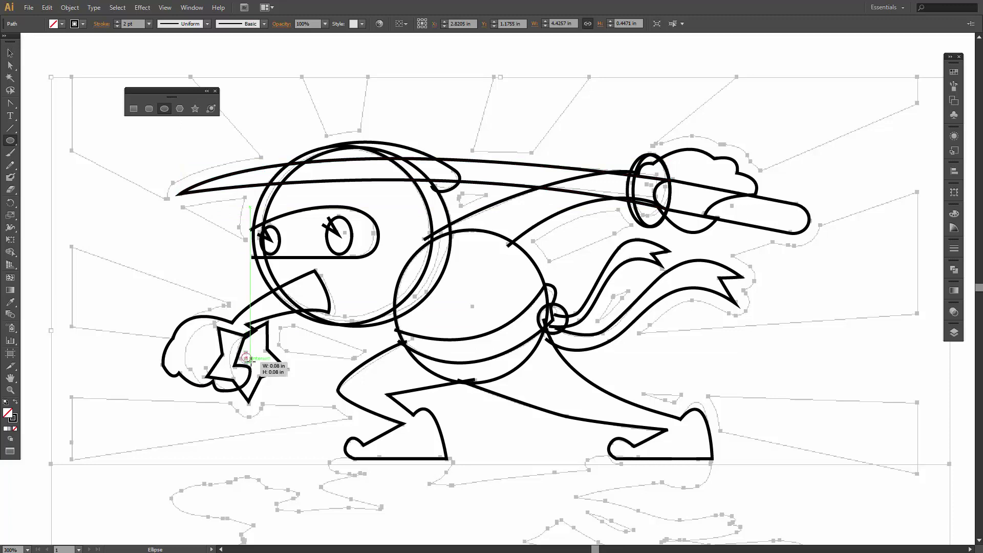
{"action": "left_click_drag", "start_coordinate": [247, 357], "coordinate": [250, 361]}
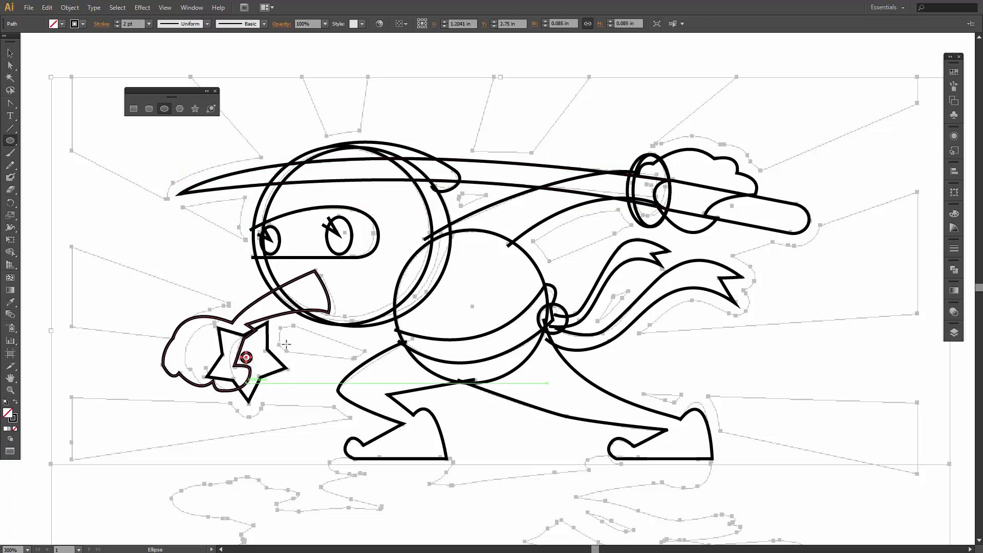
Fill the headband tail, head circle and arm-and-hand outline solid black
{"action": "key", "text": "b"}
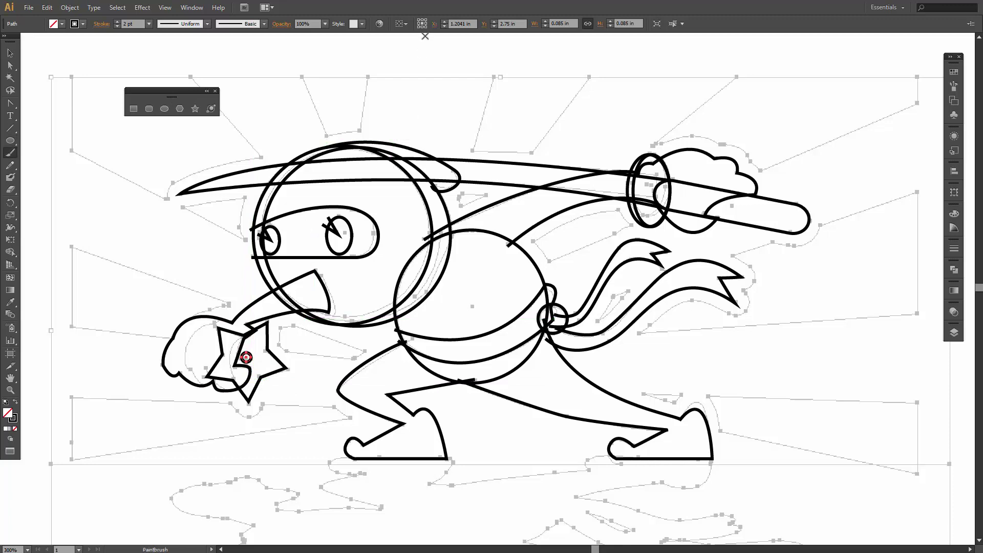
{"action": "key", "text": "v"}
{"action": "left_click", "coordinate": [384, 142]}
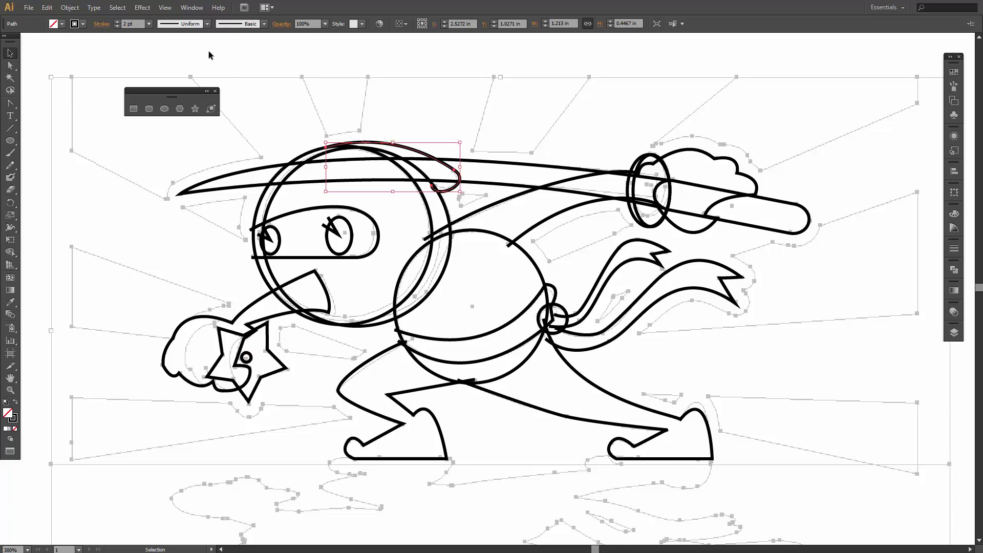
{"action": "left_click", "coordinate": [15, 404]}
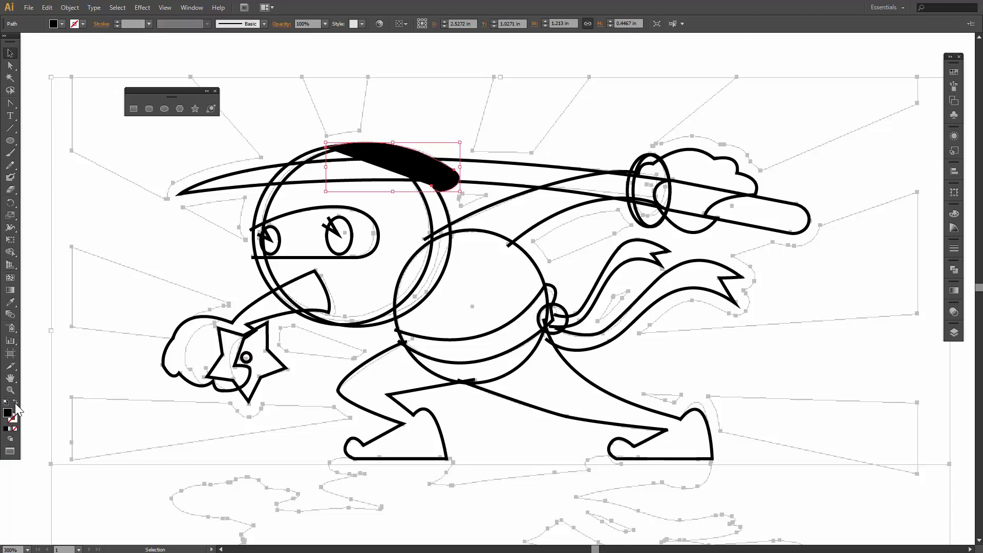
{"action": "left_click", "coordinate": [255, 205]}
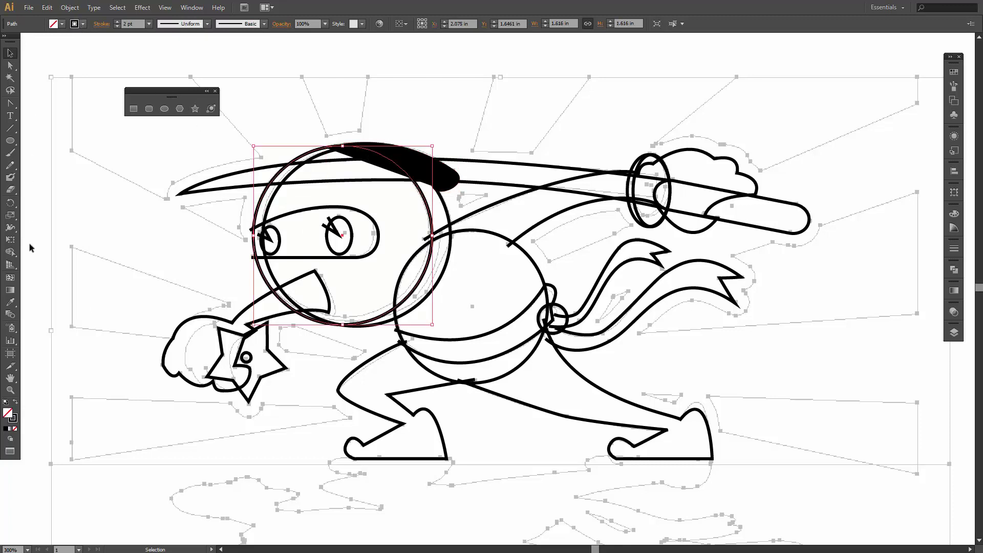
{"action": "left_click", "coordinate": [16, 404]}
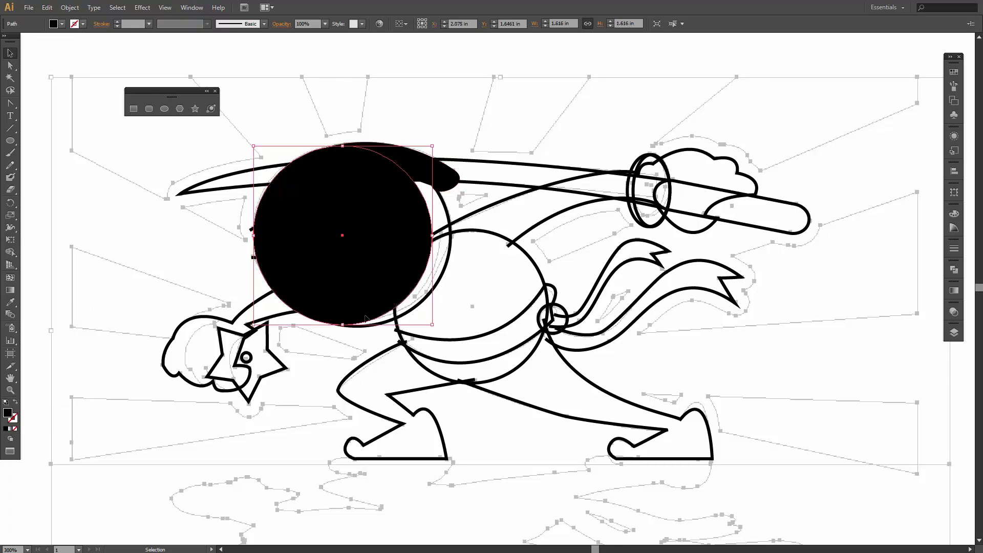
{"action": "left_click", "coordinate": [283, 319]}
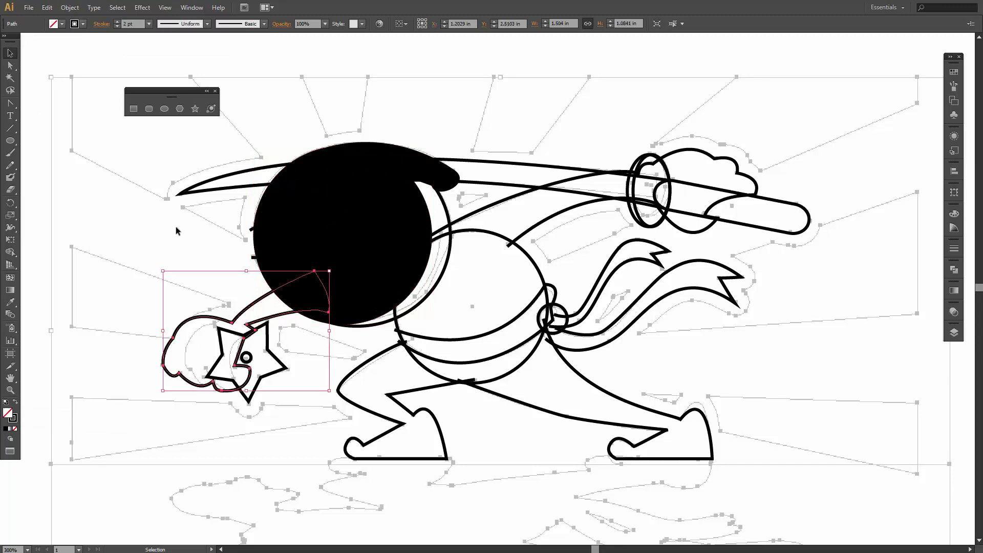
{"action": "left_click", "coordinate": [16, 402]}
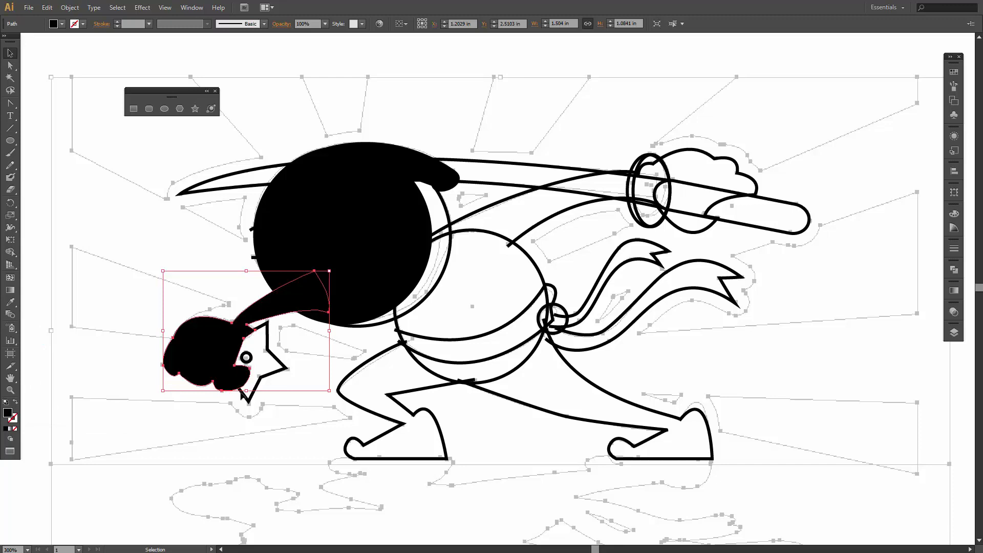
Fill both legs, the body, the tail and the sword arm solid black
{"action": "left_click", "coordinate": [371, 408]}
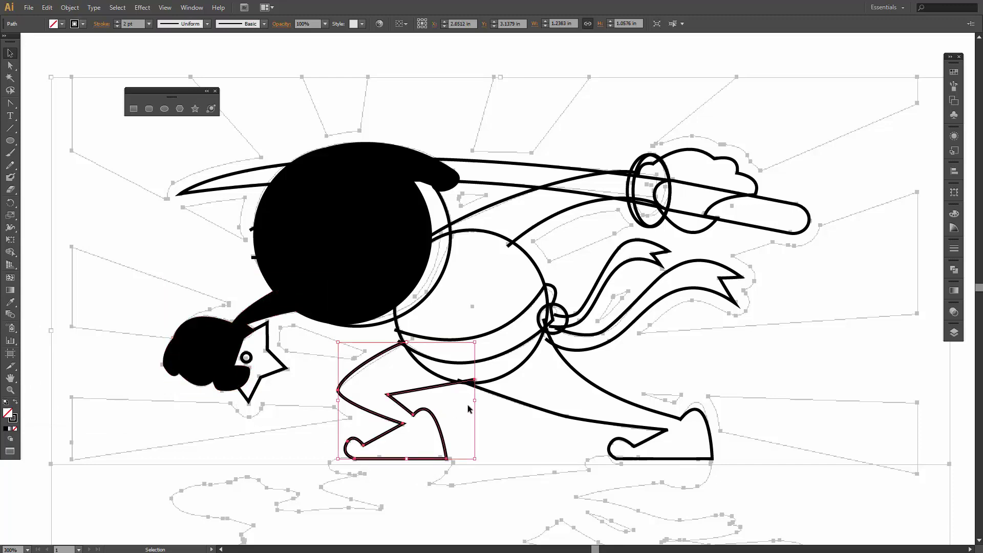
{"action": "left_click", "coordinate": [507, 392], "text": "shift"}
{"action": "left_click", "coordinate": [515, 369], "text": "shift"}
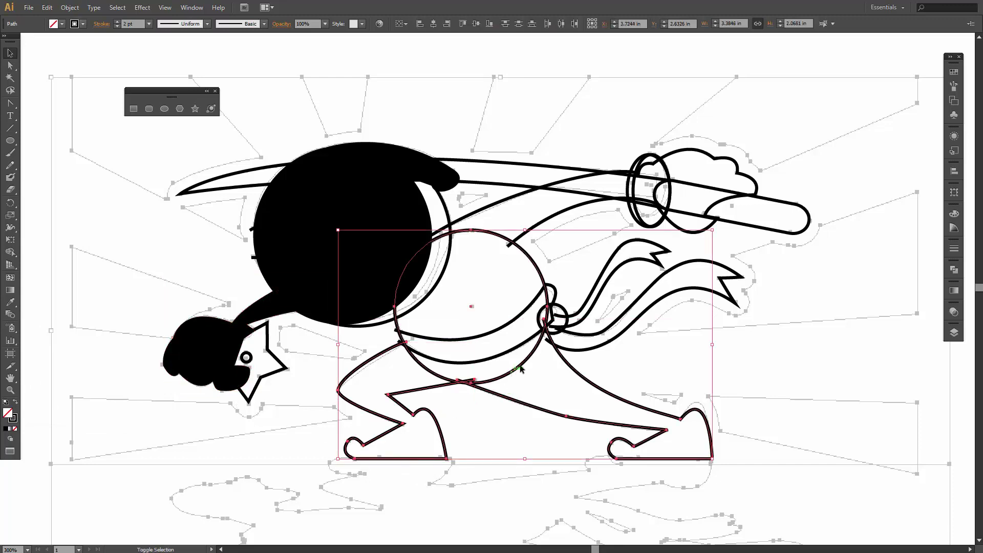
{"action": "left_click", "coordinate": [586, 347], "text": "shift"}
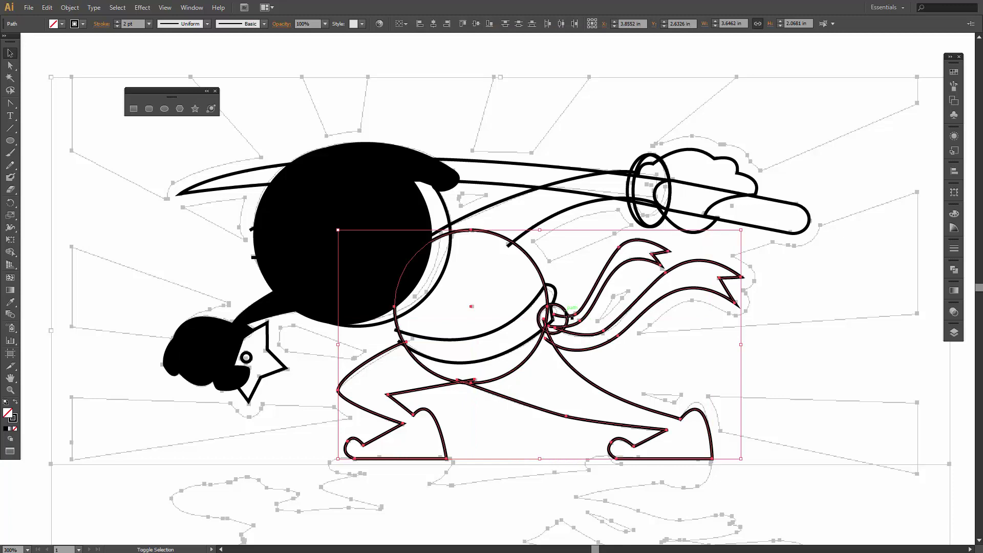
{"action": "left_click", "coordinate": [16, 405]}
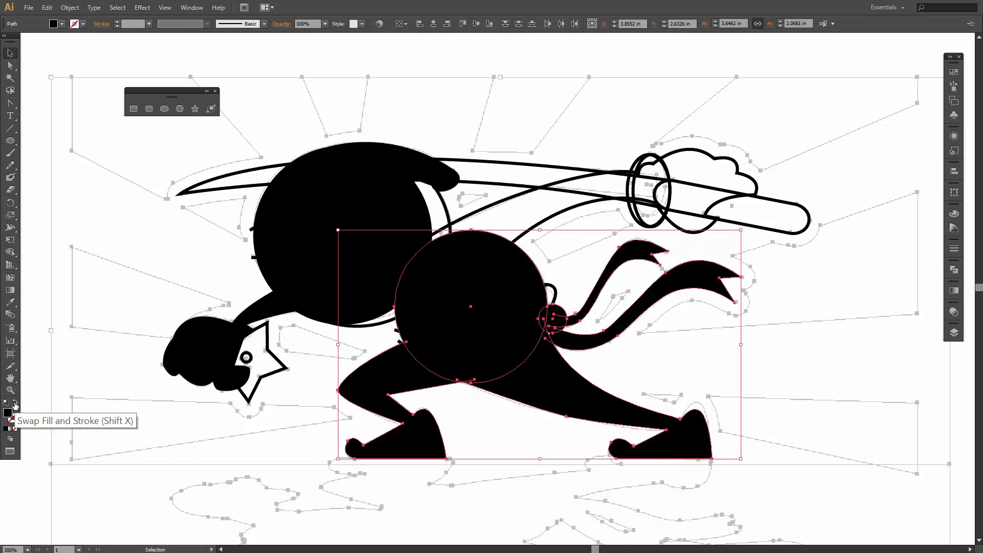
{"action": "left_click", "coordinate": [556, 216]}
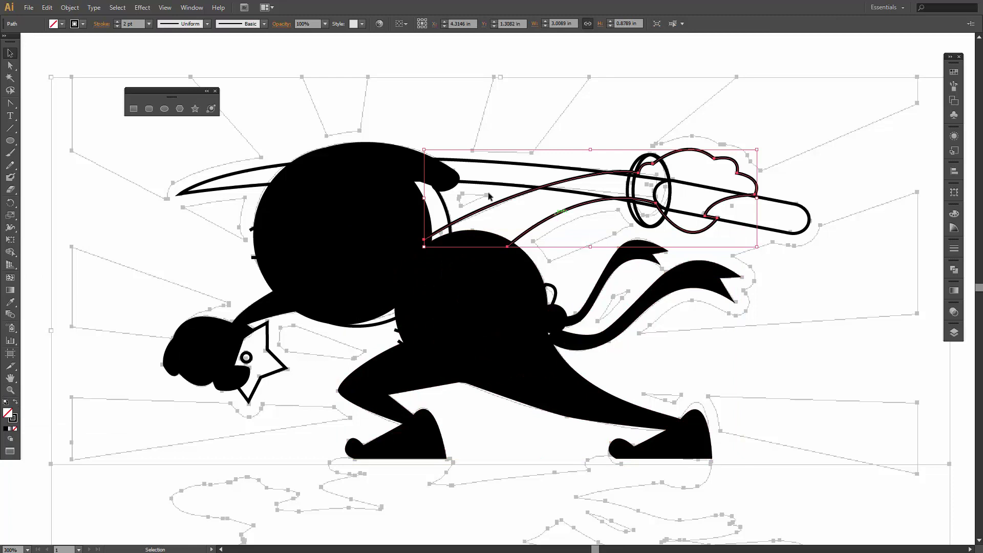
{"action": "left_click", "coordinate": [15, 405]}
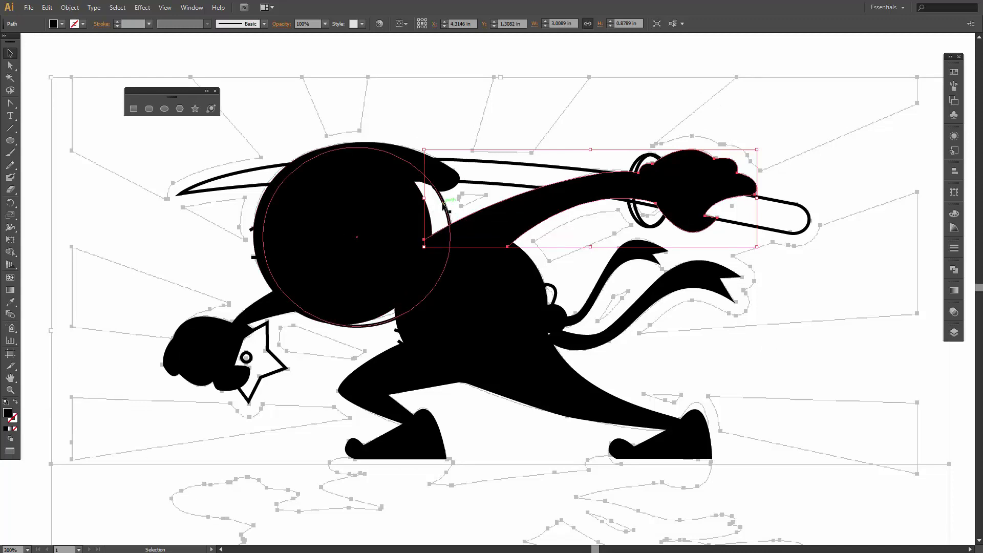
{"action": "left_click", "coordinate": [444, 204]}
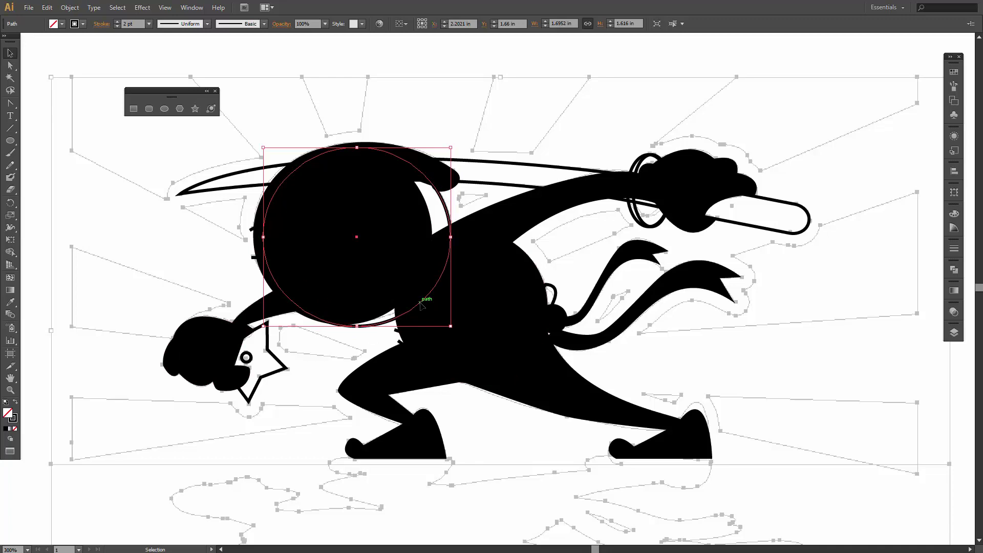
Cut the head circle at two intersections with Scissors and fill its upper arc solid black
{"action": "key", "text": "c"}
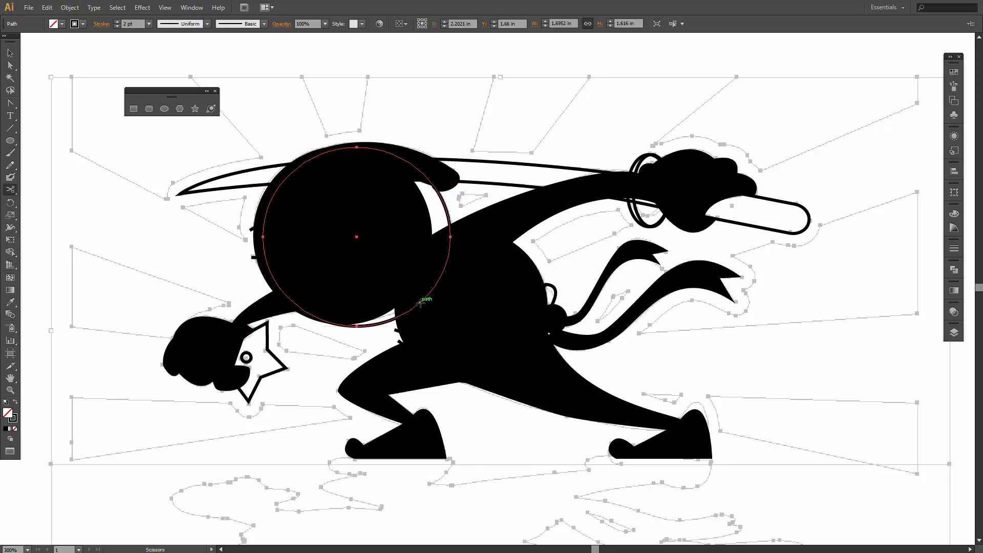
{"action": "left_click", "coordinate": [420, 304]}
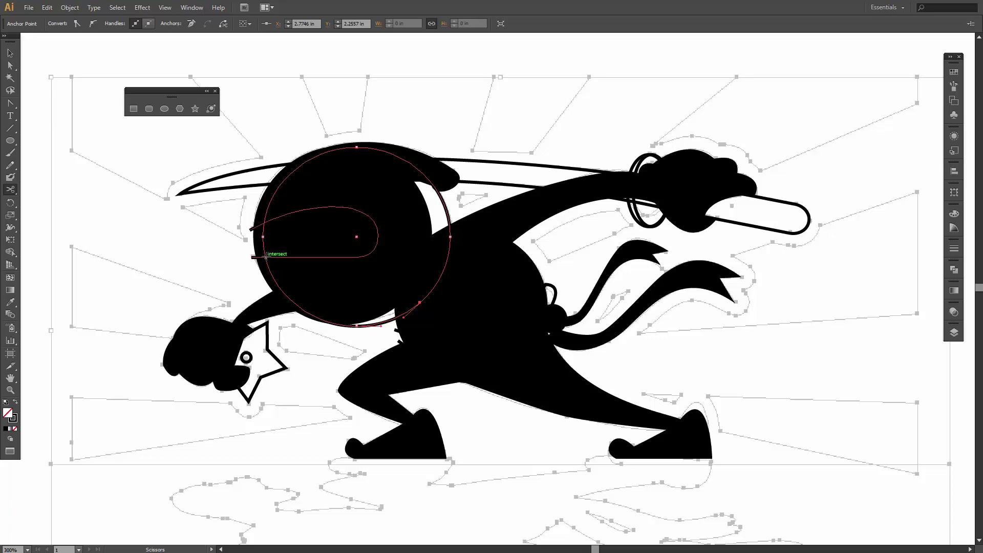
{"action": "left_click", "coordinate": [266, 262]}
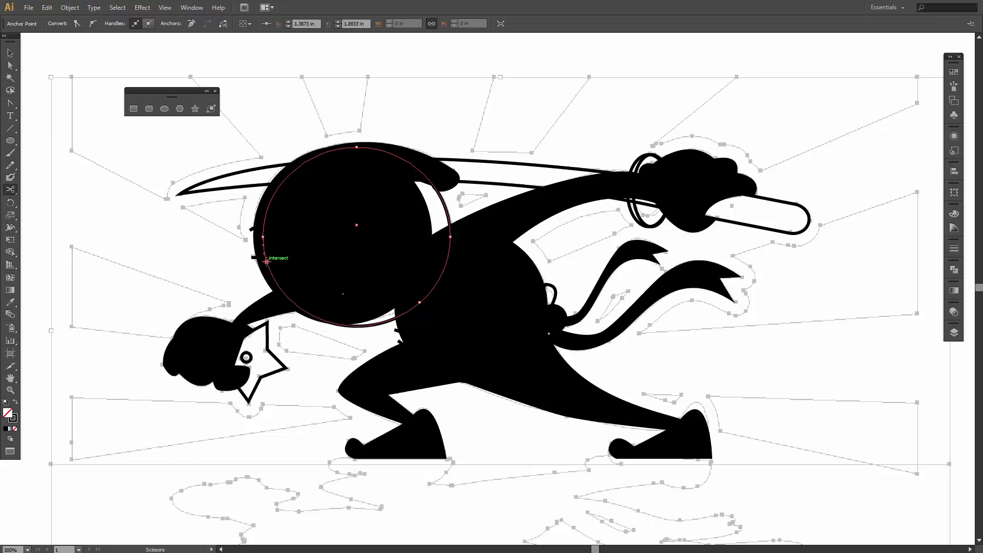
{"action": "key", "text": "v"}
{"action": "left_click", "coordinate": [328, 348]}
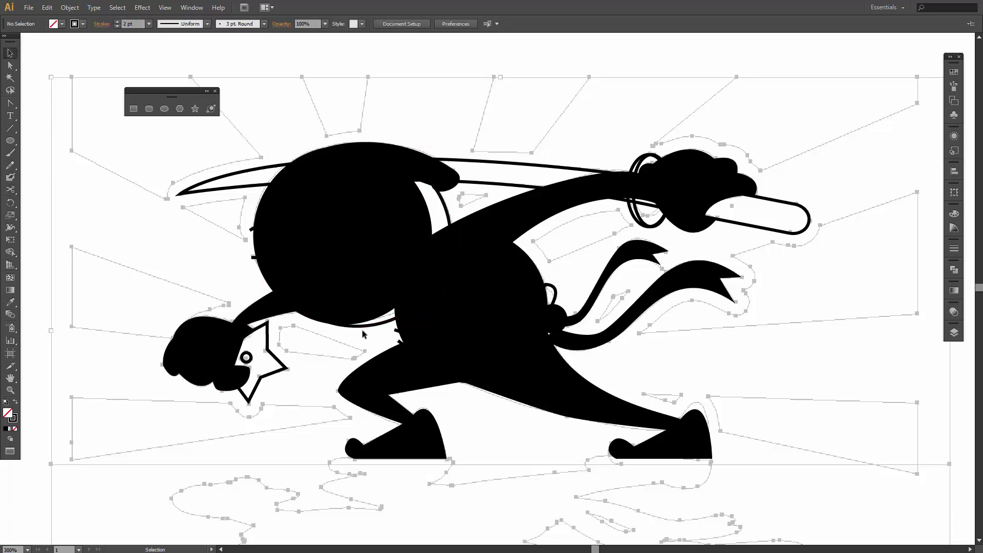
{"action": "left_click", "coordinate": [374, 325]}
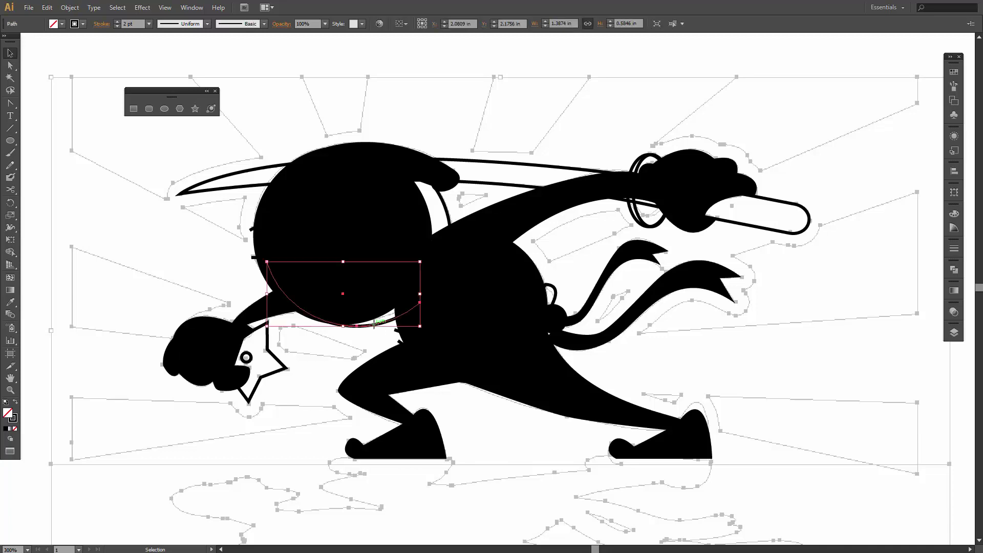
{"action": "left_click", "coordinate": [451, 219]}
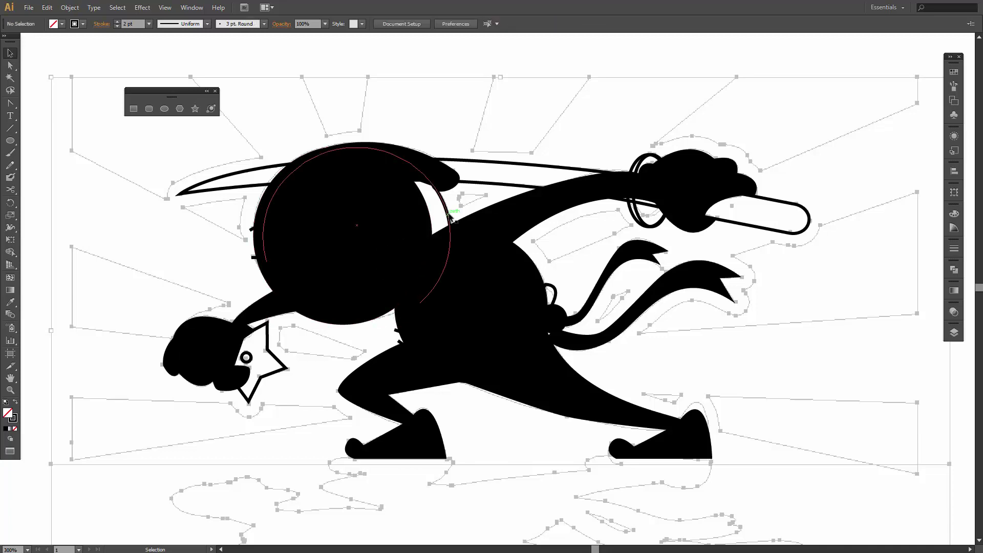
{"action": "left_click", "coordinate": [16, 404]}
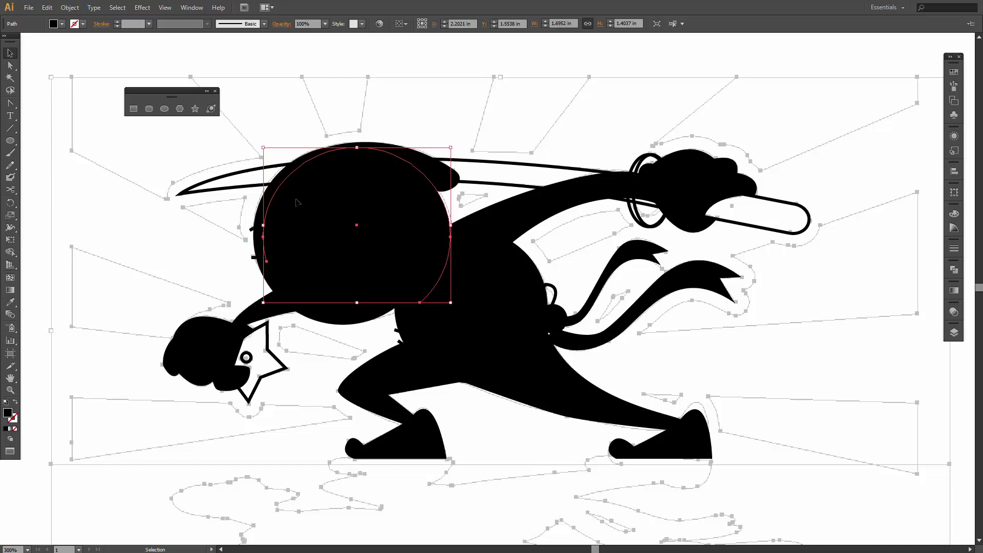
Give the throwing star a light grey fill
{"action": "left_click", "coordinate": [521, 166]}
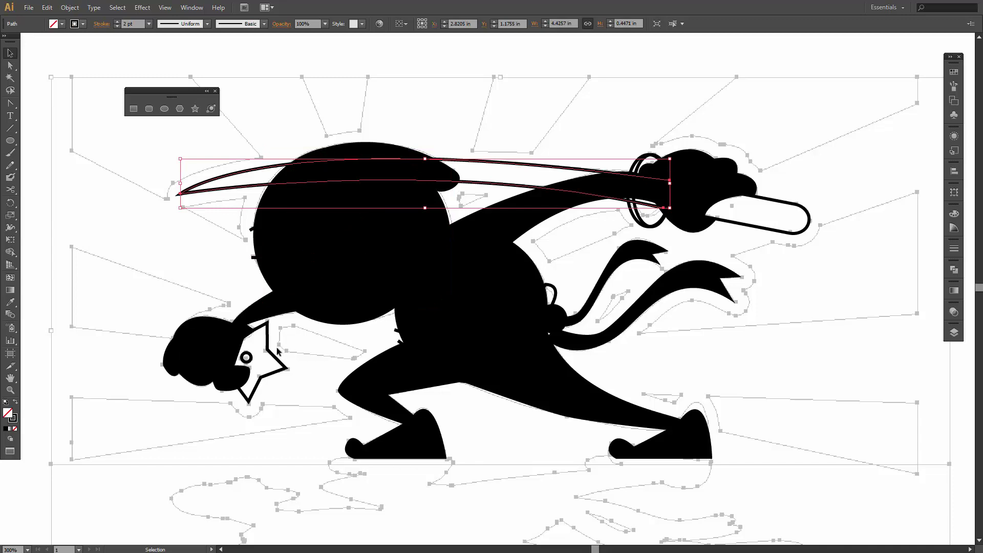
{"action": "left_click", "coordinate": [277, 352]}
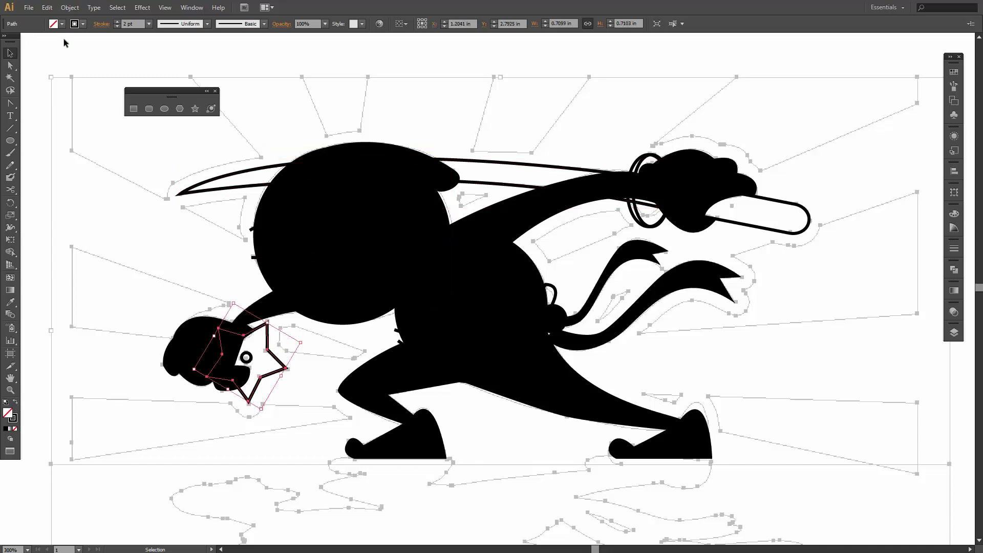
{"action": "left_click", "coordinate": [16, 404]}
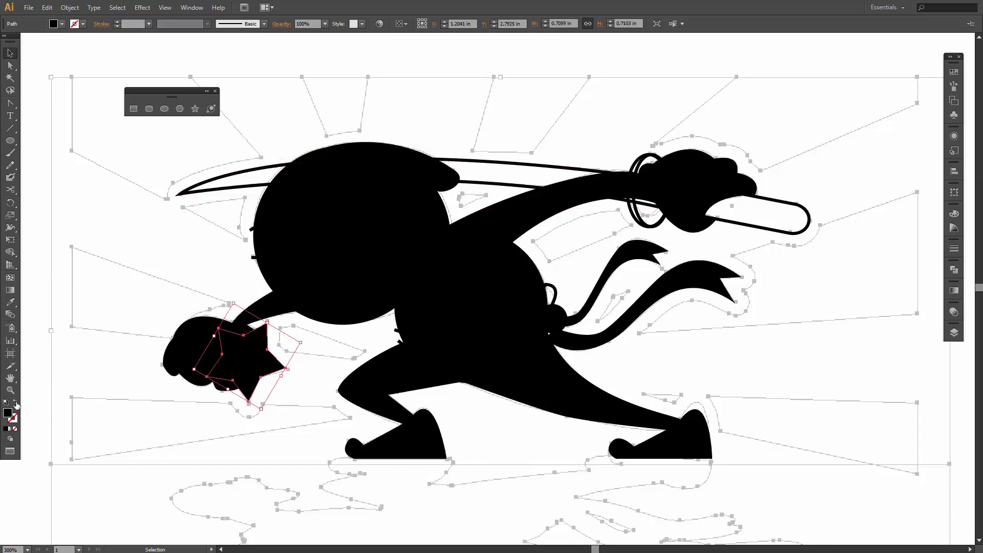
{"action": "left_click", "coordinate": [61, 24]}
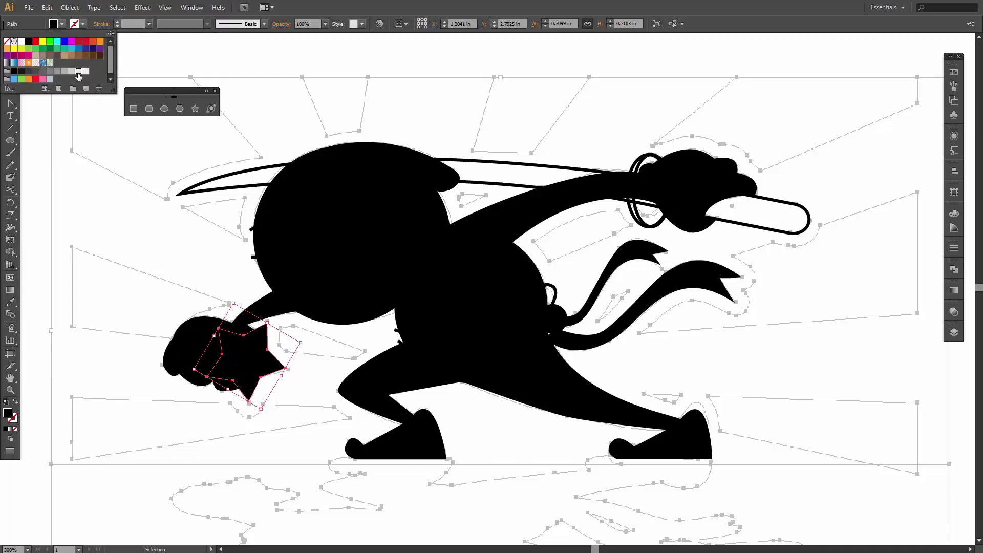
{"action": "left_click", "coordinate": [71, 71]}
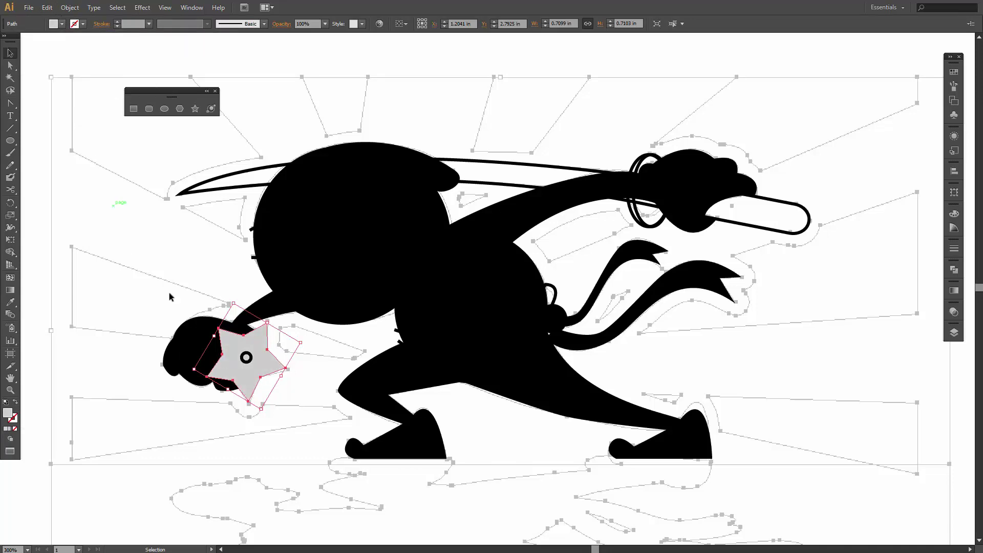
Turn the star's small centre circle into a white fill
{"action": "left_click", "coordinate": [246, 358]}
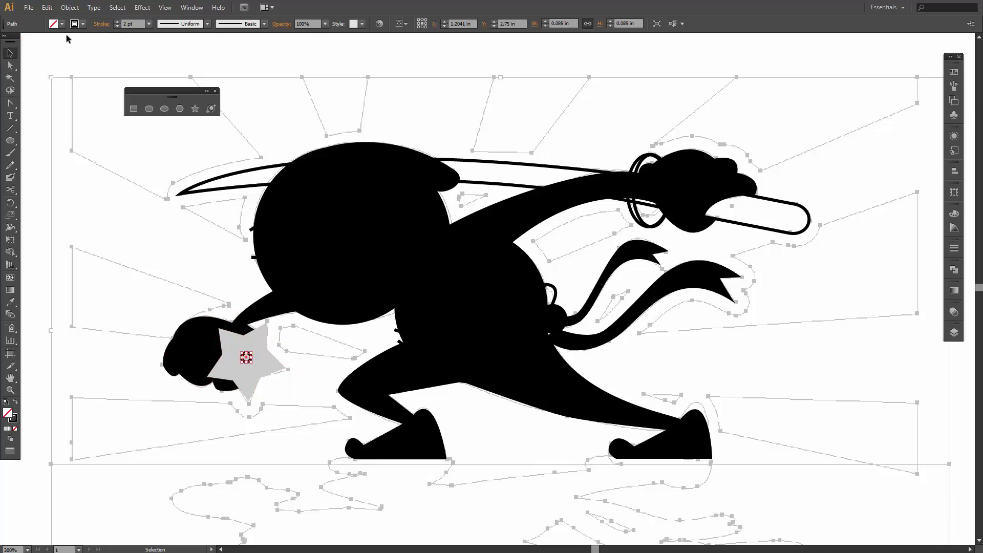
{"action": "left_click", "coordinate": [16, 403]}
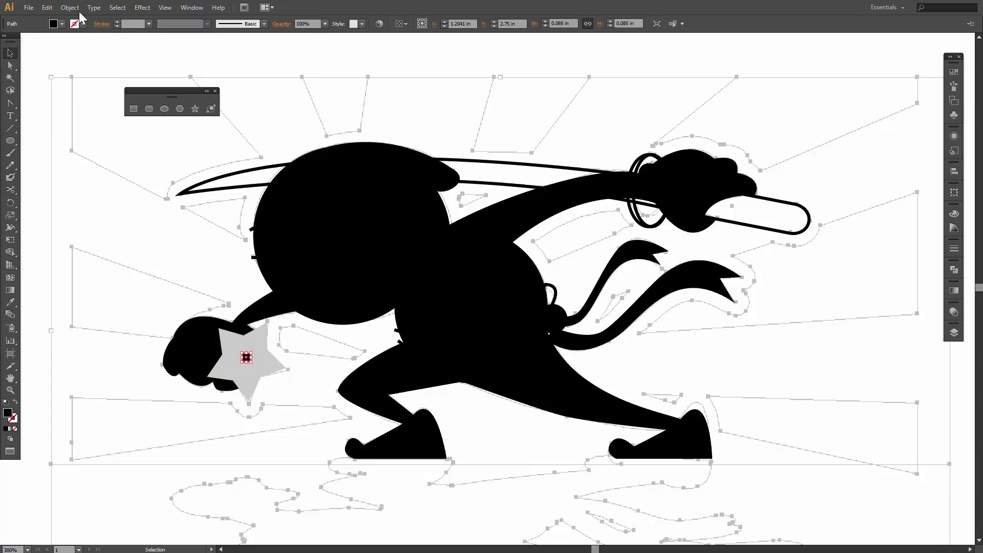
{"action": "left_click", "coordinate": [61, 23]}
{"action": "left_click", "coordinate": [21, 41]}
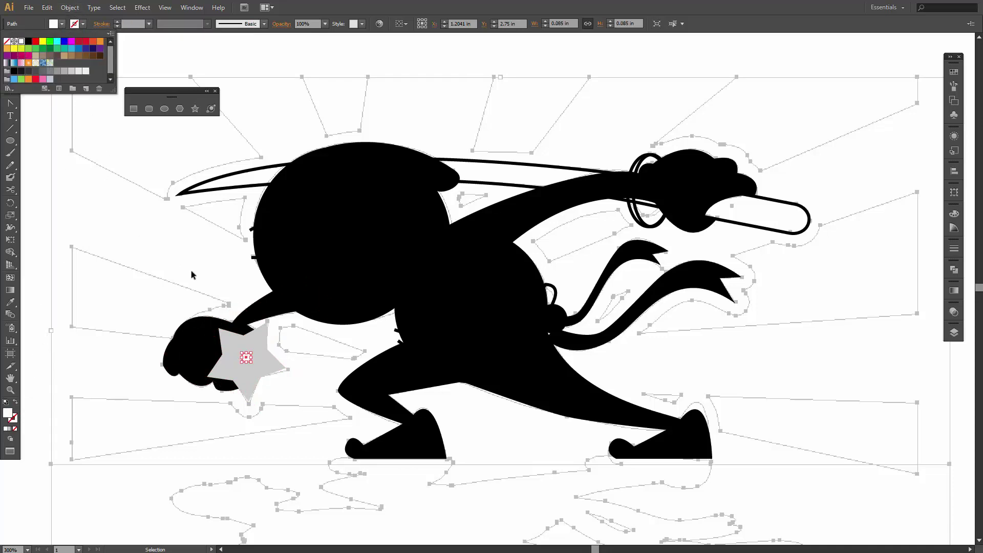
{"action": "left_click", "coordinate": [204, 251]}
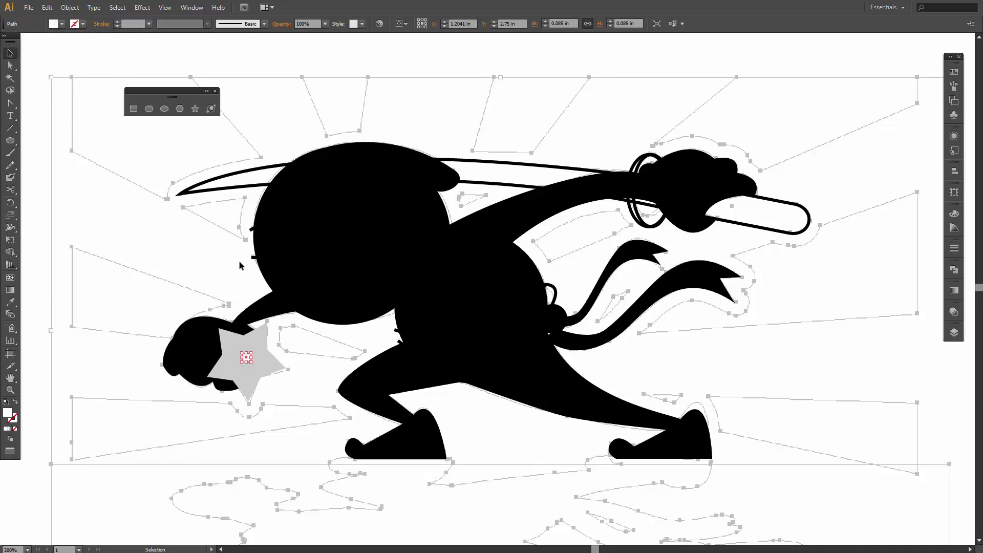
{"action": "left_click", "coordinate": [250, 258]}
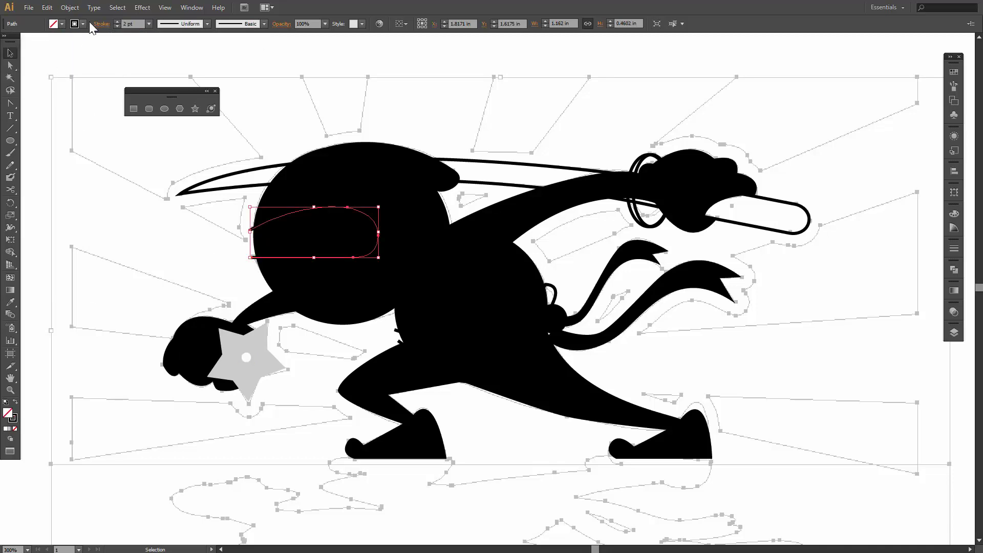
Fill the eye band white
{"action": "left_click", "coordinate": [16, 403]}
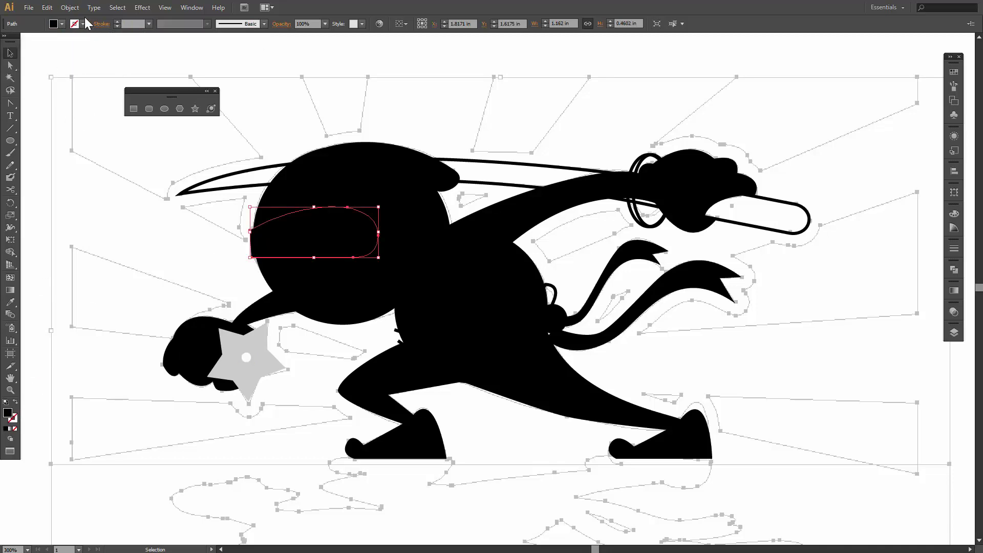
{"action": "left_click", "coordinate": [62, 23]}
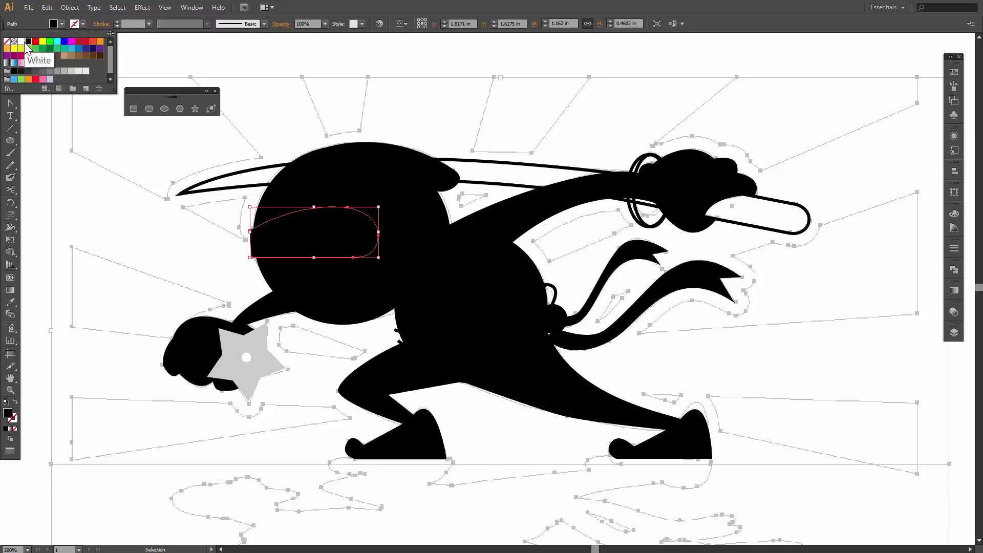
{"action": "left_click", "coordinate": [22, 41]}
{"action": "left_click", "coordinate": [136, 230]}
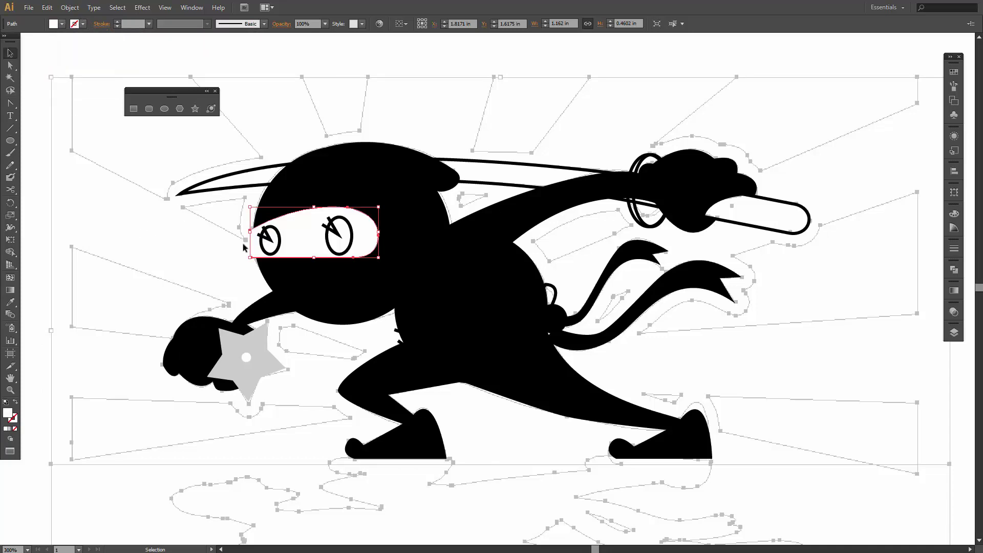
Fill both eye slash marks white
{"action": "left_click", "coordinate": [264, 234]}
{"action": "left_click", "coordinate": [338, 239], "text": "shift"}
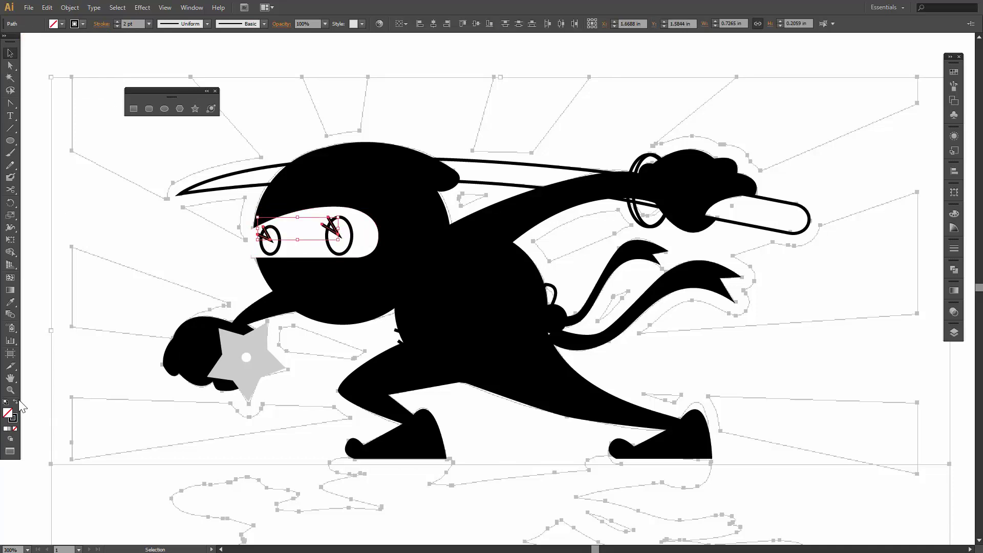
{"action": "left_click", "coordinate": [15, 402]}
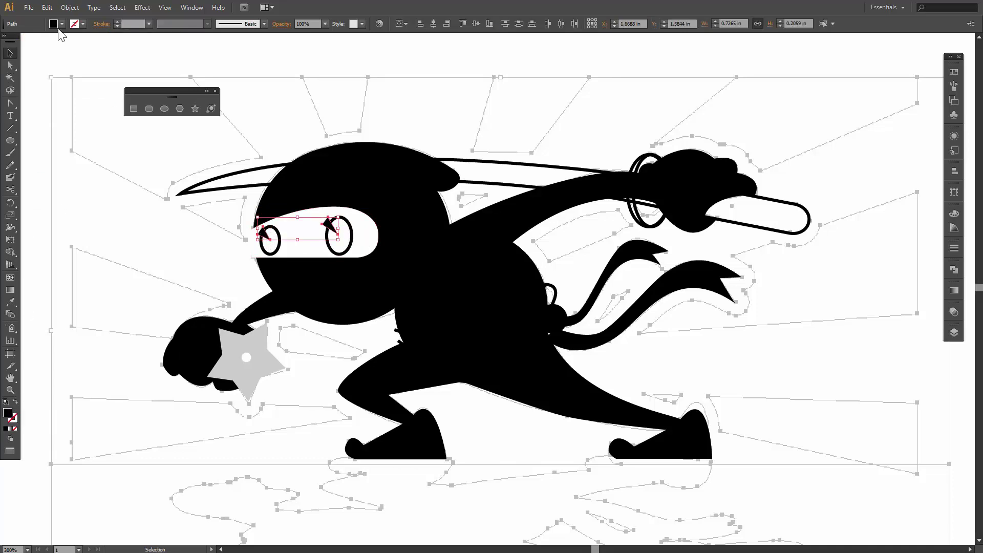
{"action": "left_click", "coordinate": [59, 25]}
{"action": "left_click", "coordinate": [21, 41]}
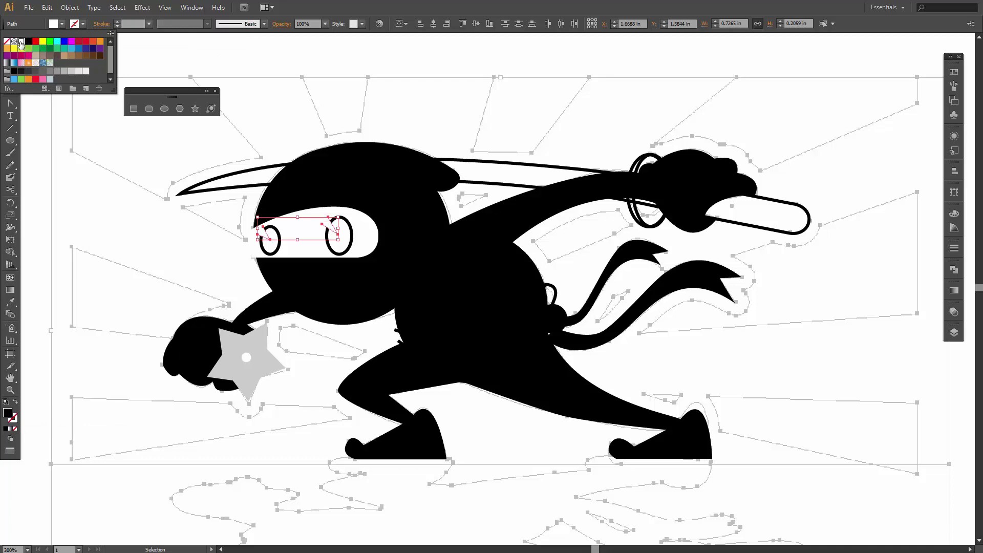
{"action": "left_click", "coordinate": [114, 233]}
Fill both eye ellipses solid black
{"action": "left_click", "coordinate": [279, 246]}
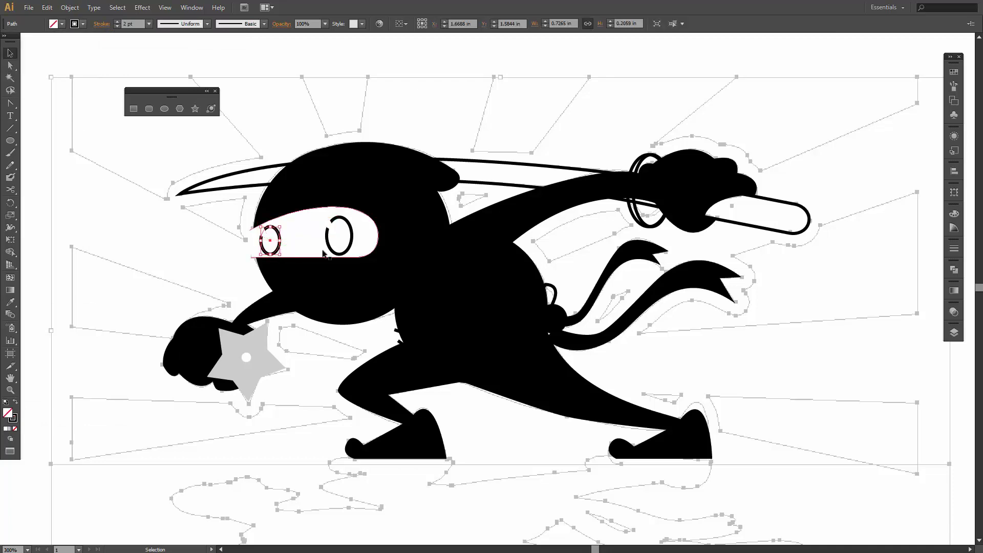
{"action": "left_click", "coordinate": [351, 249], "text": "shift"}
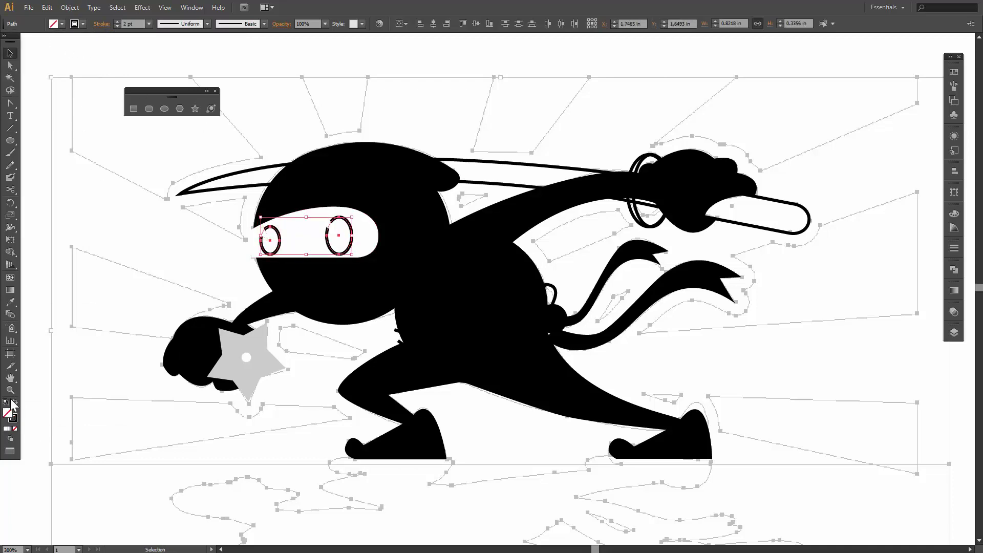
{"action": "left_click", "coordinate": [15, 403]}
{"action": "left_click", "coordinate": [192, 464]}
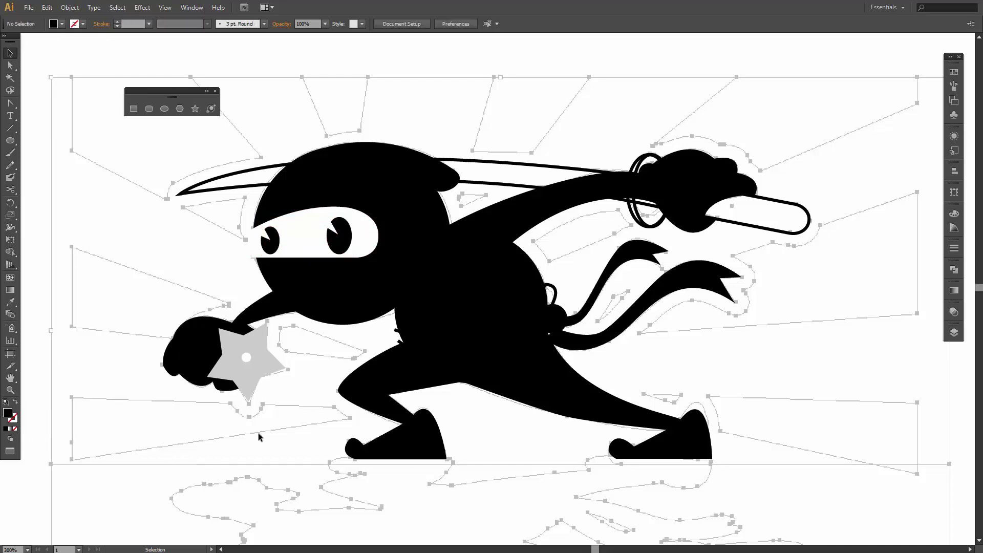
Give the sword blade a grey fill
{"action": "left_click", "coordinate": [768, 234]}
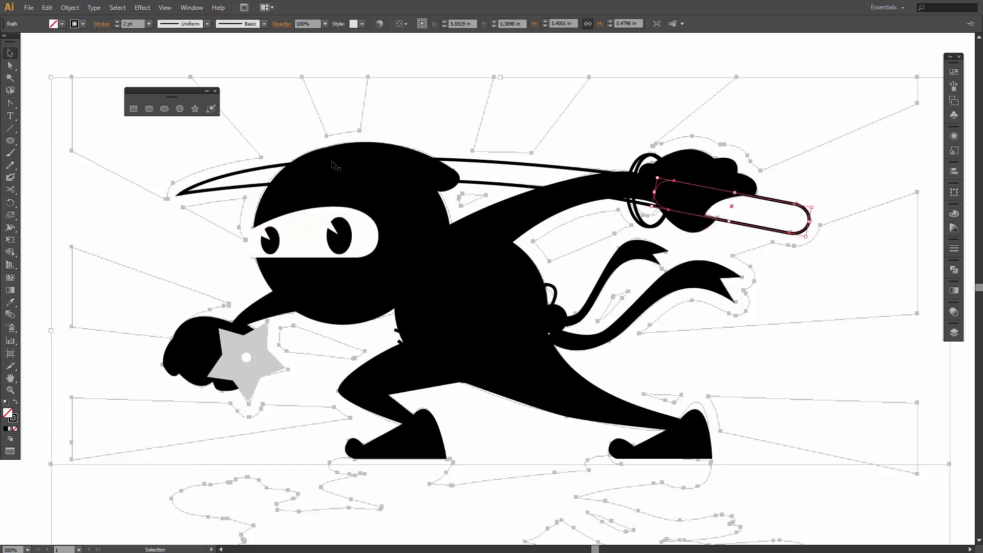
{"action": "left_click", "coordinate": [15, 404]}
{"action": "left_click", "coordinate": [61, 24]}
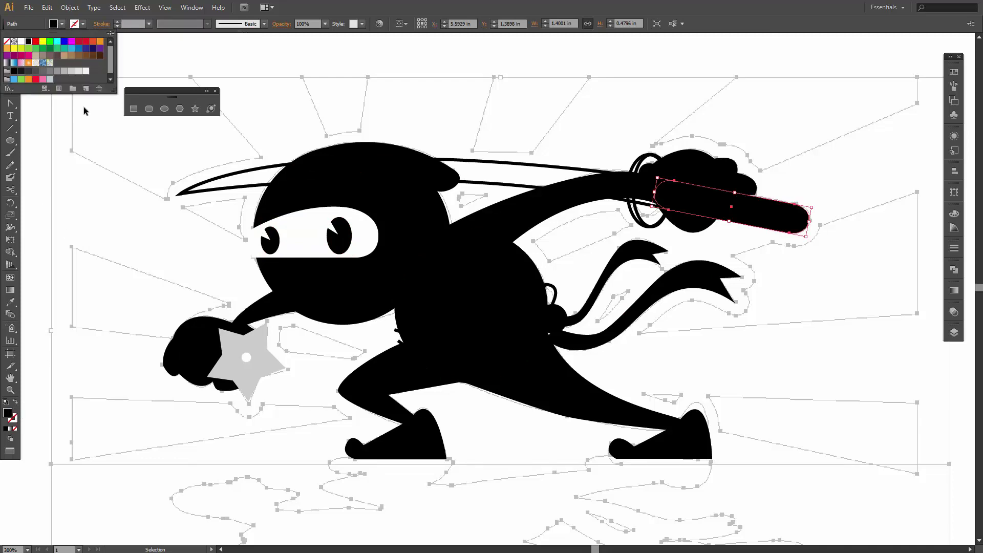
{"action": "left_click", "coordinate": [64, 71]}
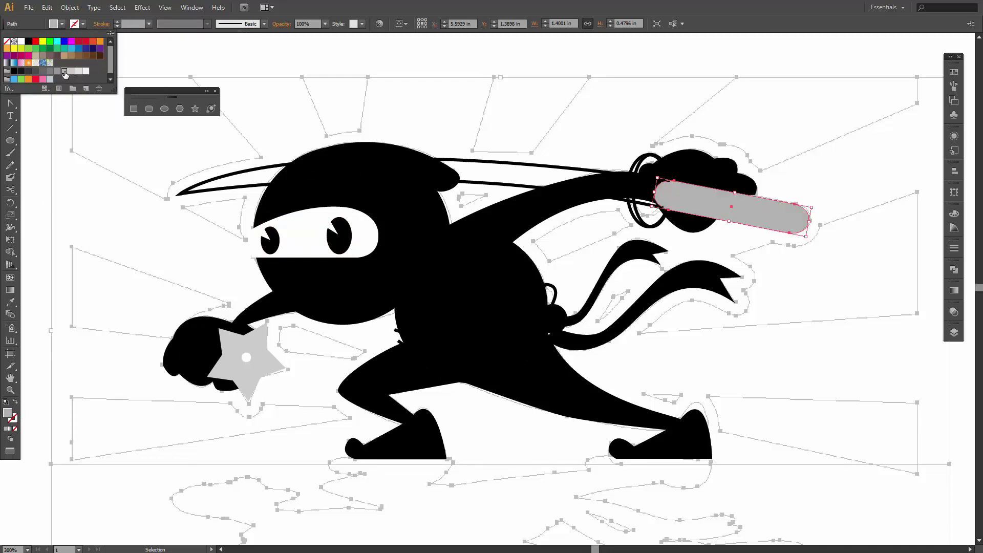
{"action": "left_click", "coordinate": [629, 146]}
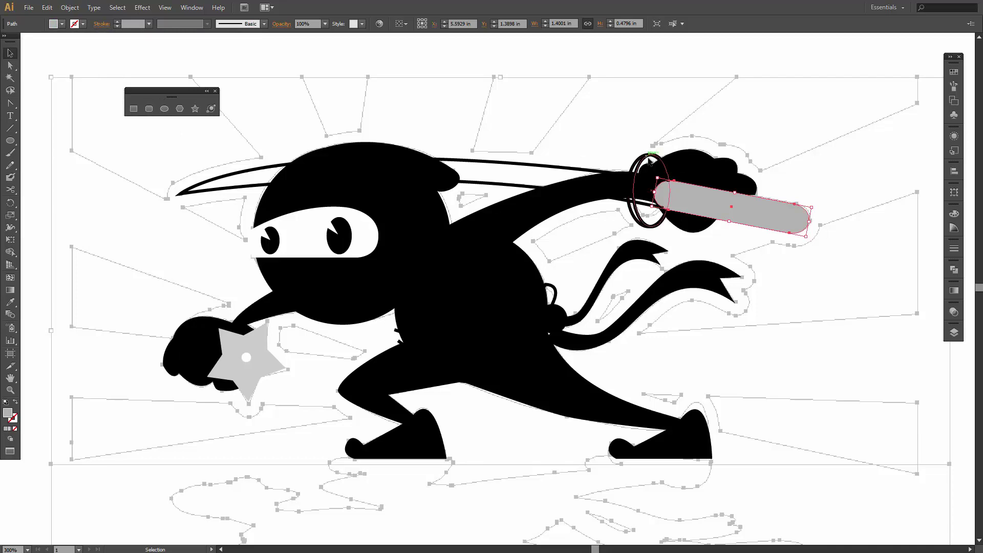
Narrow the hilt ring from its left side and fill it dark grey
{"action": "left_click", "coordinate": [649, 160]}
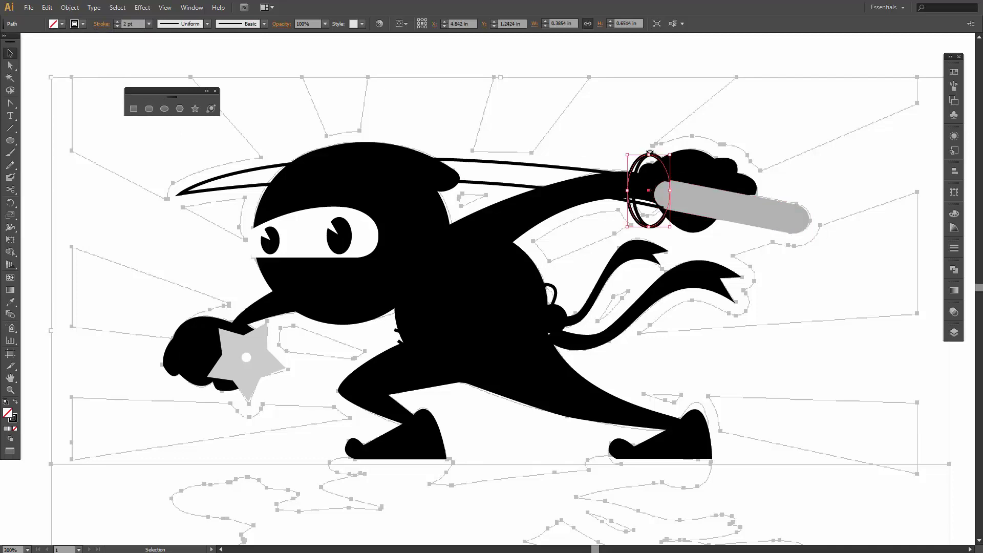
{"action": "left_click_drag", "start_coordinate": [627, 190], "coordinate": [633, 190]}
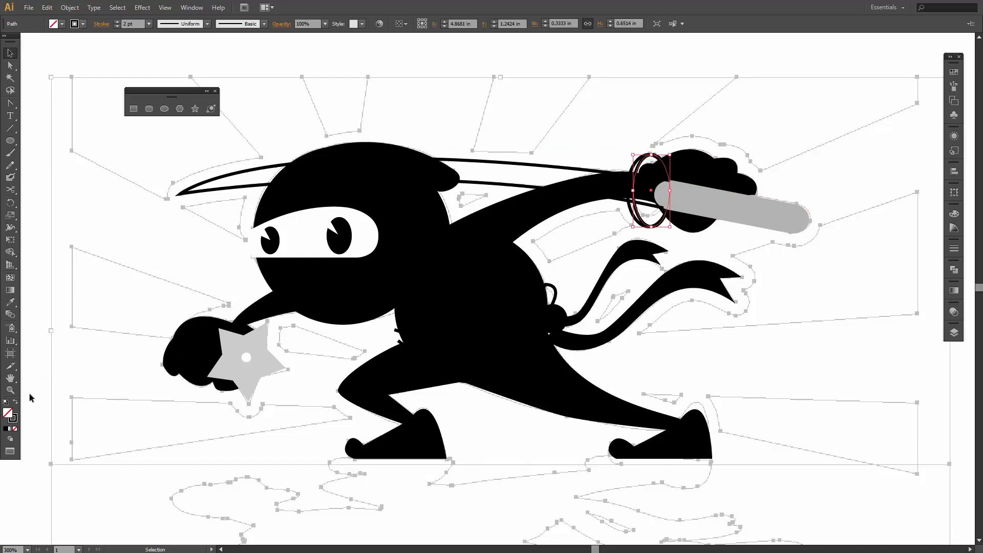
{"action": "left_click", "coordinate": [17, 404]}
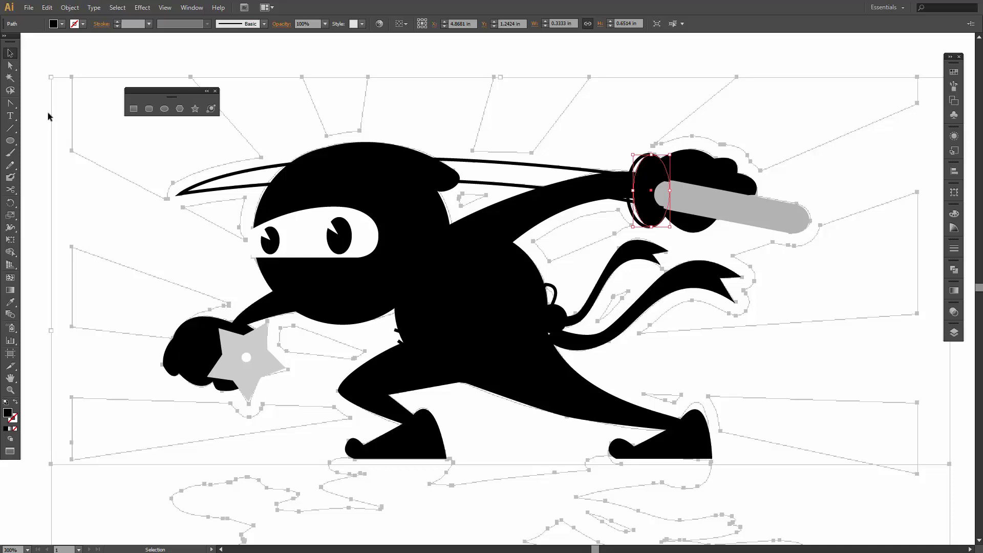
{"action": "left_click", "coordinate": [62, 23]}
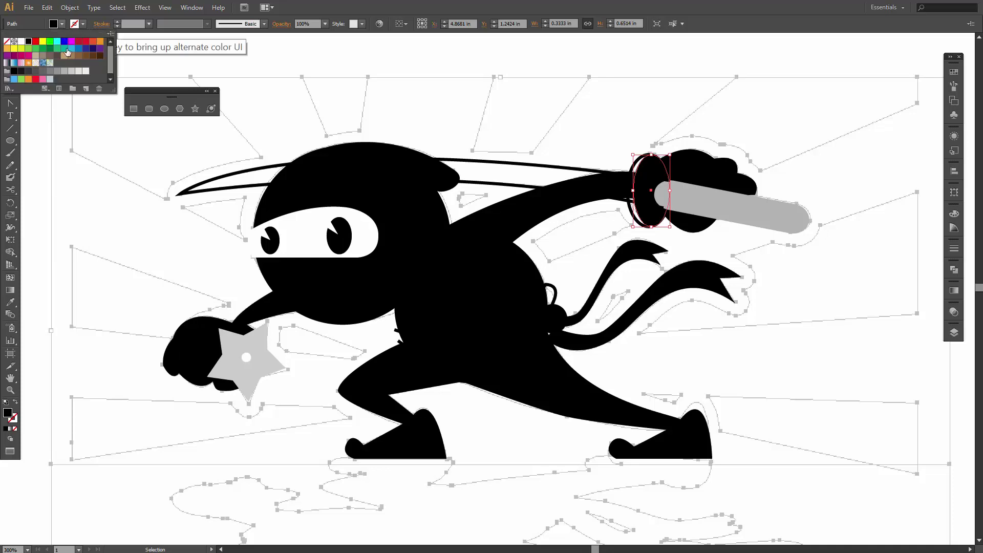
{"action": "left_click", "coordinate": [44, 72]}
{"action": "left_click", "coordinate": [398, 111]}
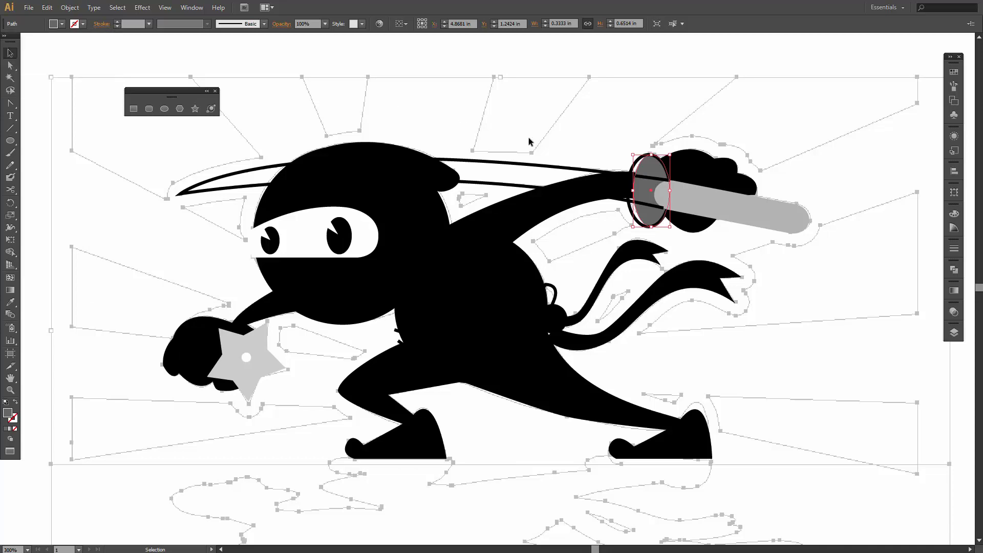
{"action": "left_click", "coordinate": [630, 139]}
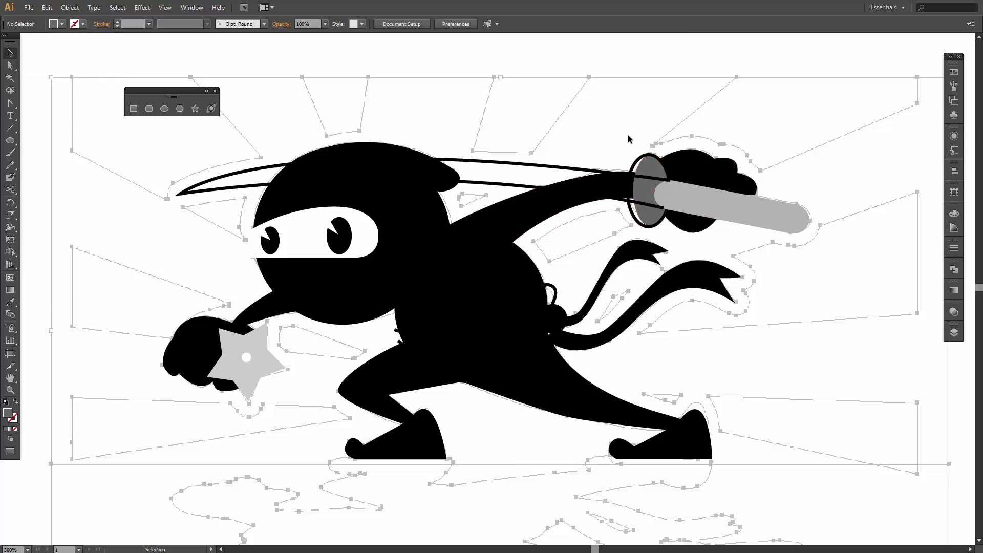
Change the hilt ellipse's fill to light grey
{"action": "left_click", "coordinate": [640, 162]}
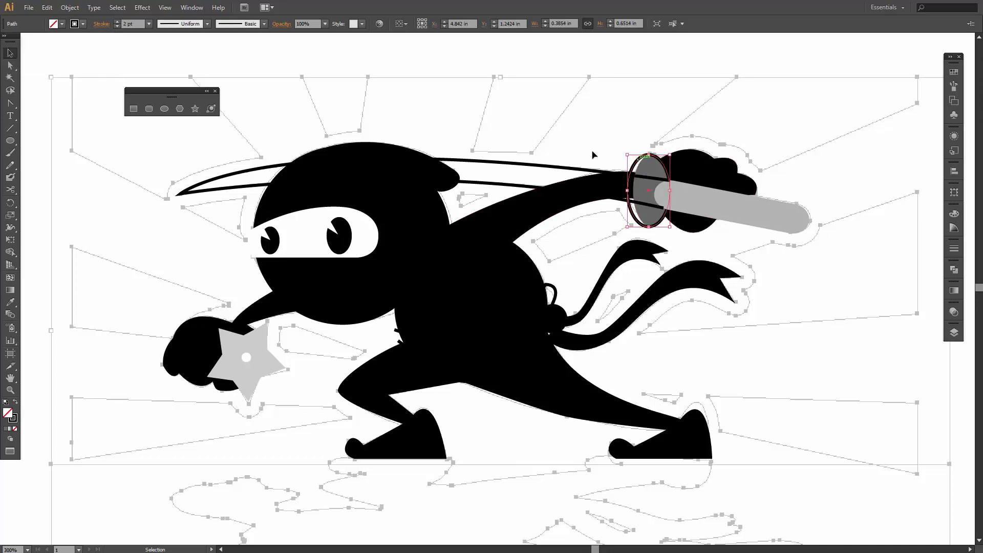
{"action": "left_click", "coordinate": [16, 402]}
{"action": "left_click", "coordinate": [61, 23]}
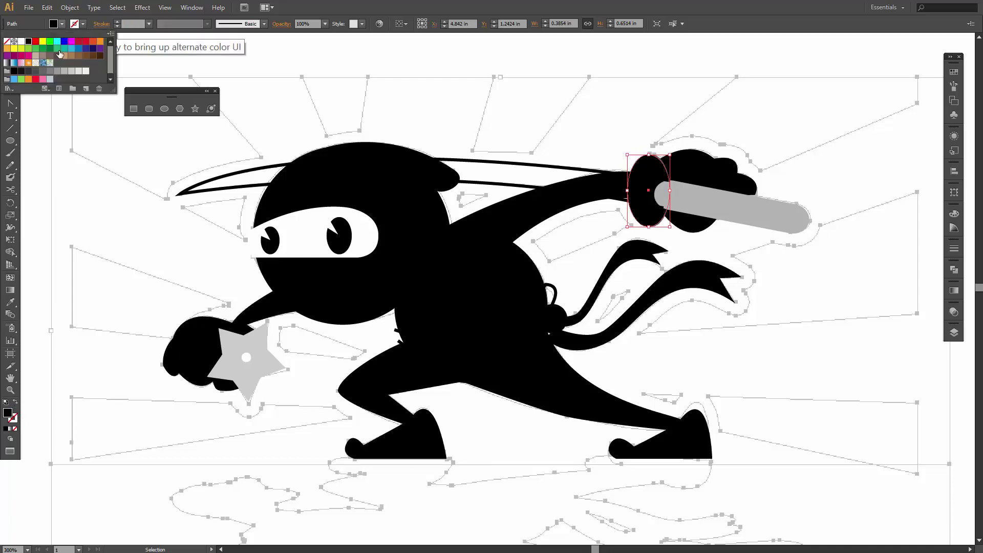
{"action": "left_click", "coordinate": [56, 72]}
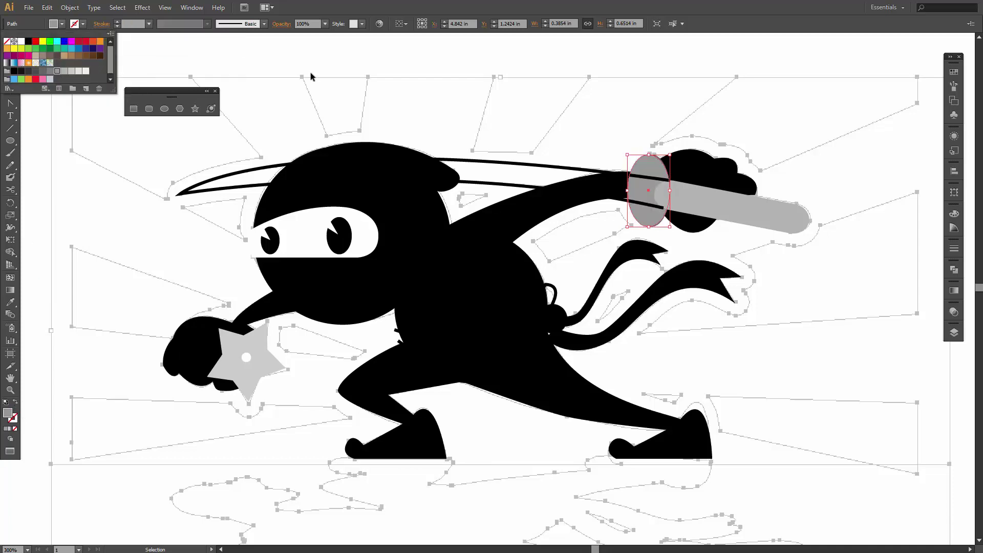
{"action": "left_click", "coordinate": [528, 97]}
{"action": "left_click", "coordinate": [591, 118]}
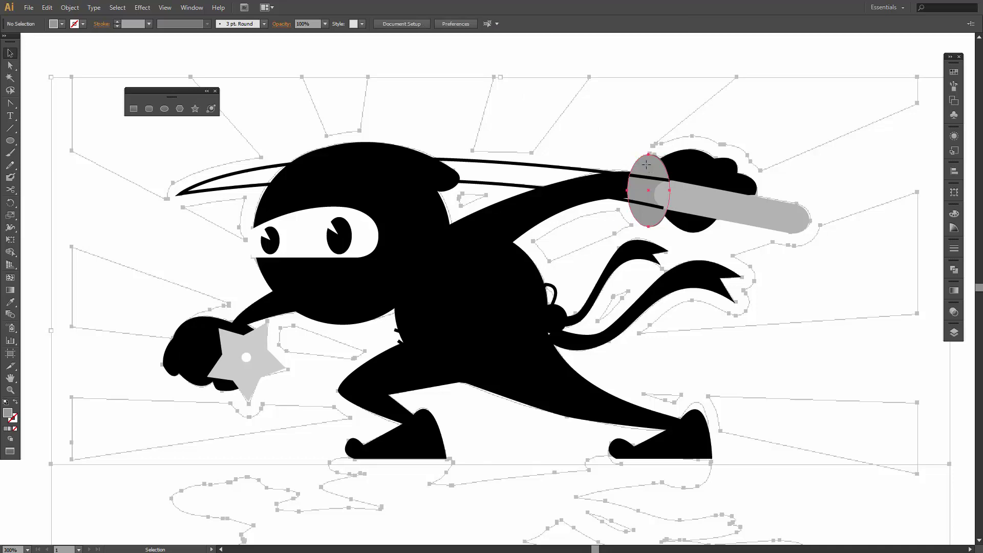
{"action": "left_click", "coordinate": [647, 165]}
Send the hilt ellipse and the grey handle bar to the back, behind the hand
{"action": "right_click", "coordinate": [642, 167]}
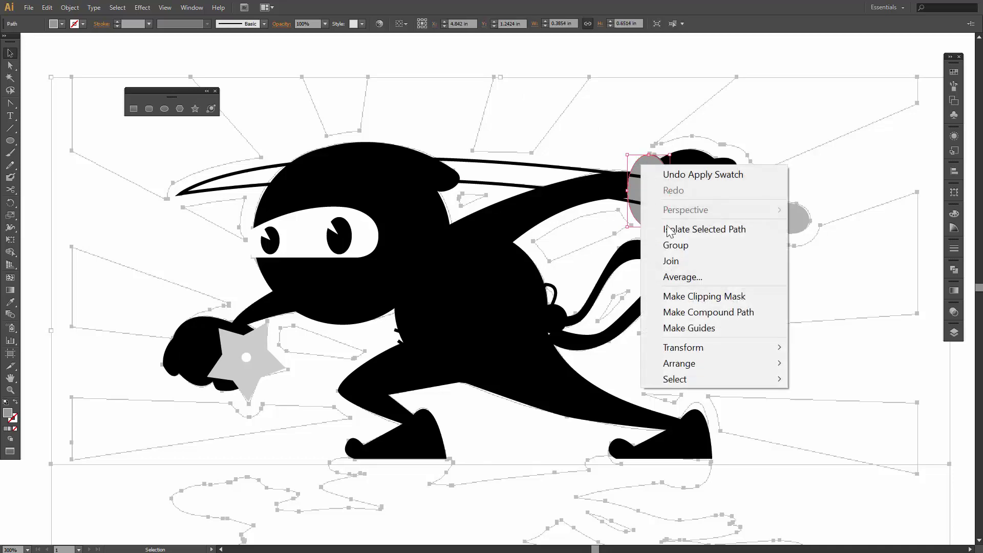
{"action": "mouse_move", "coordinate": [687, 368]}
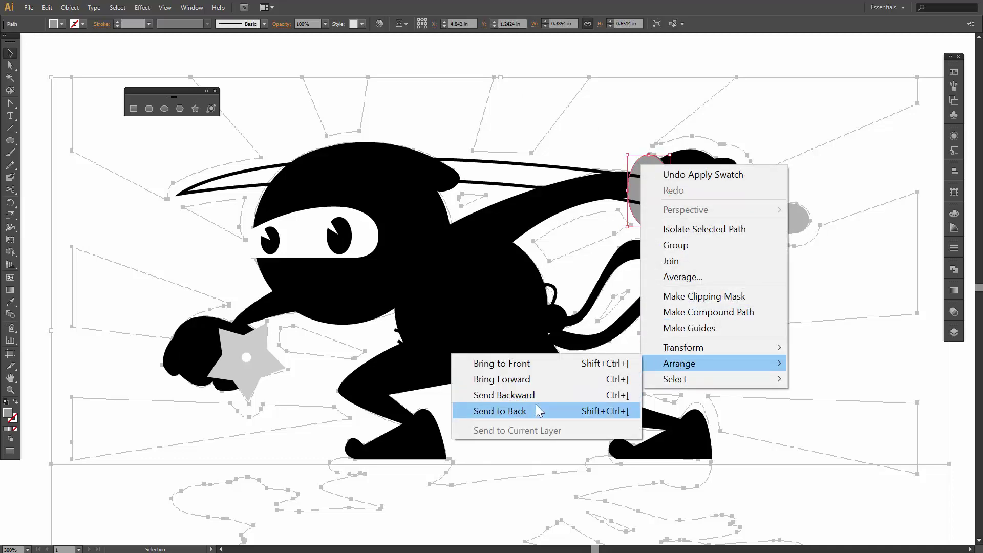
{"action": "left_click", "coordinate": [536, 411]}
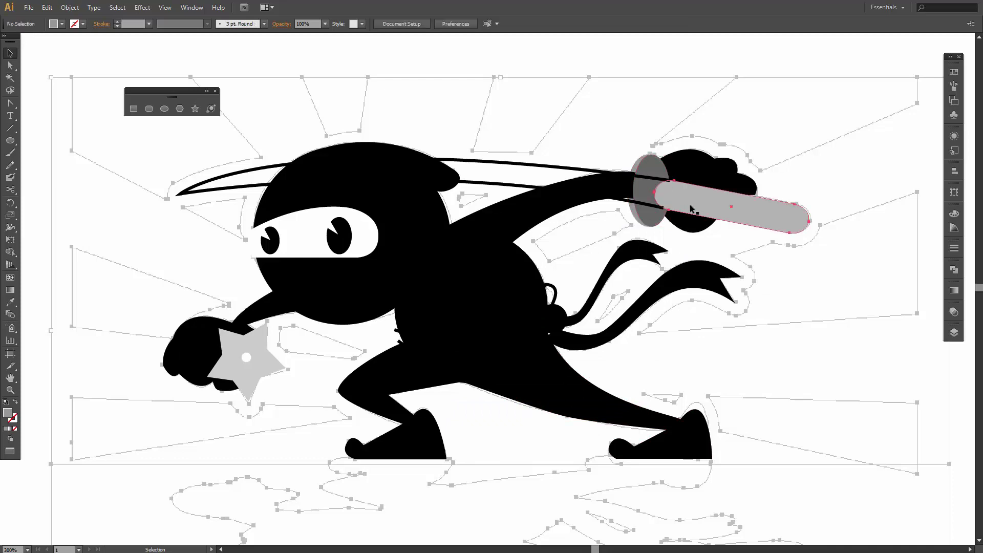
{"action": "left_click", "coordinate": [717, 202]}
{"action": "right_click", "coordinate": [693, 206]}
{"action": "mouse_move", "coordinate": [720, 404]}
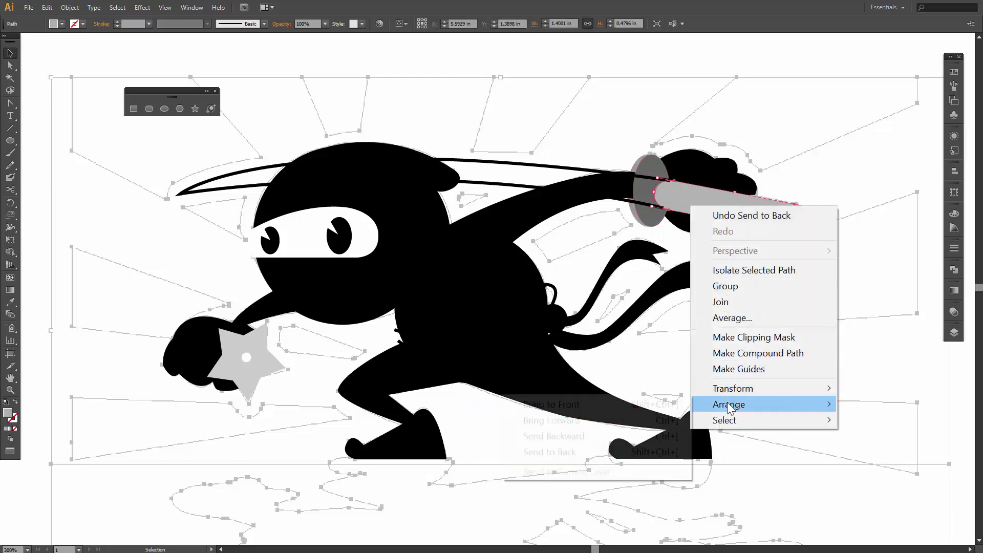
{"action": "left_click", "coordinate": [586, 453]}
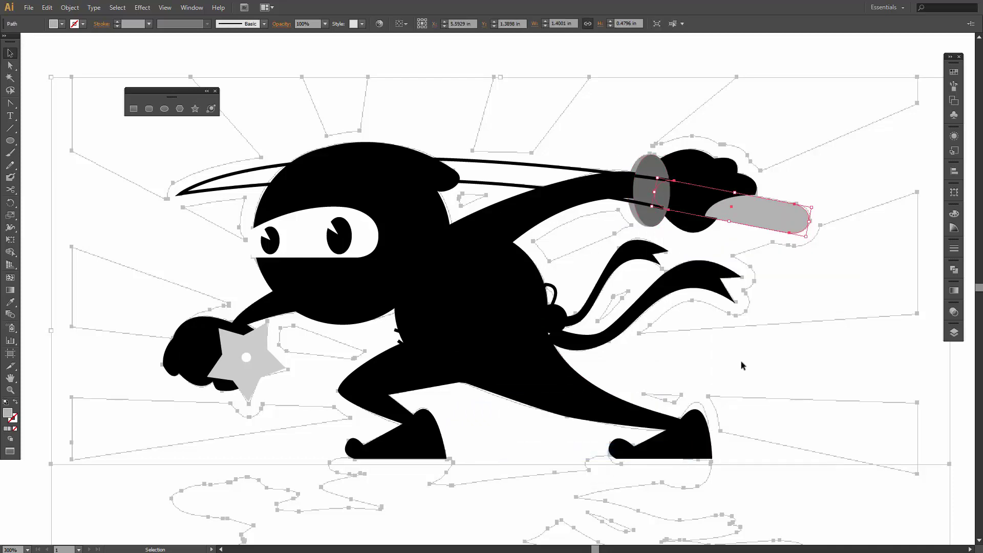
{"action": "left_click", "coordinate": [743, 365]}
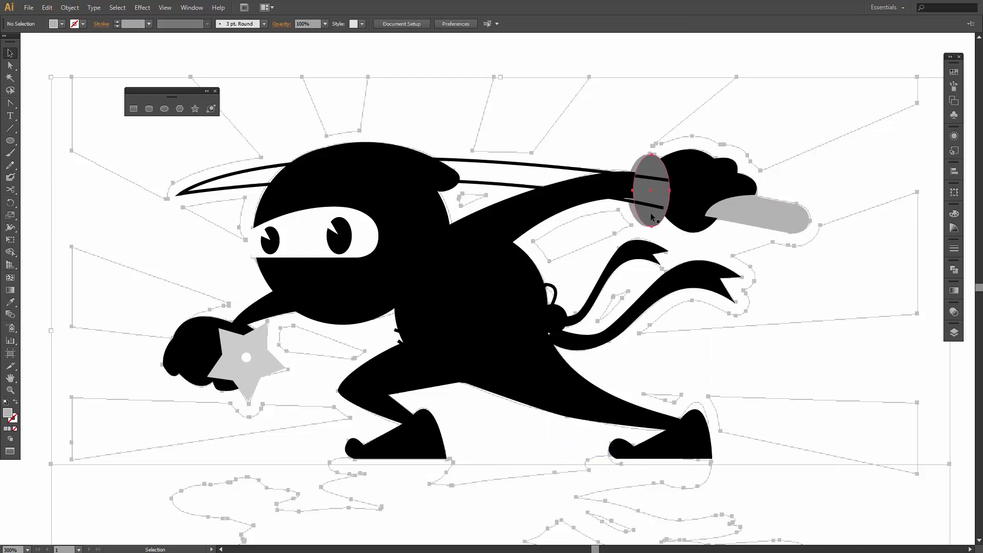
Adjust the oval hilt guard's stacking order until it sits behind the hand
{"action": "left_click", "coordinate": [647, 215]}
{"action": "right_click", "coordinate": [653, 221]}
{"action": "mouse_move", "coordinate": [666, 412]}
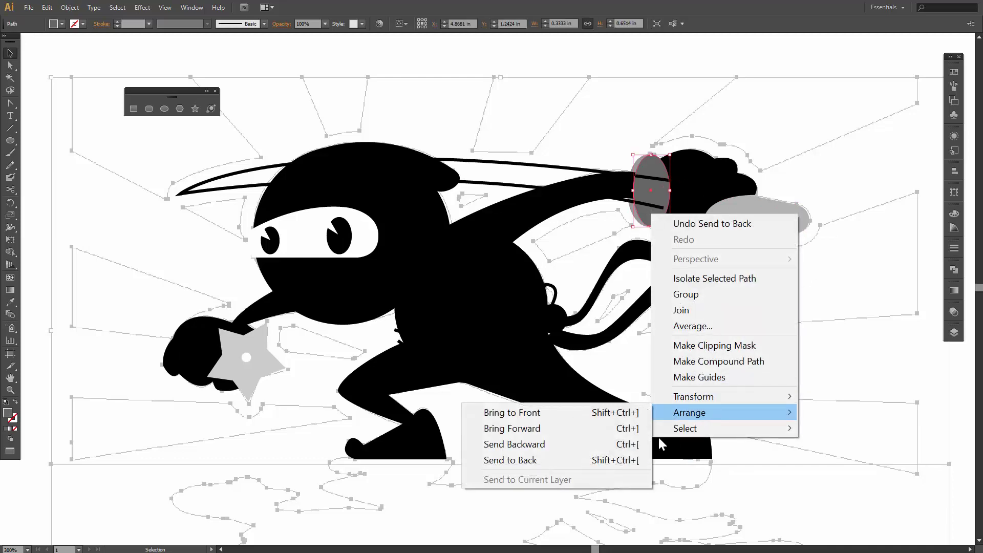
{"action": "left_click", "coordinate": [586, 460]}
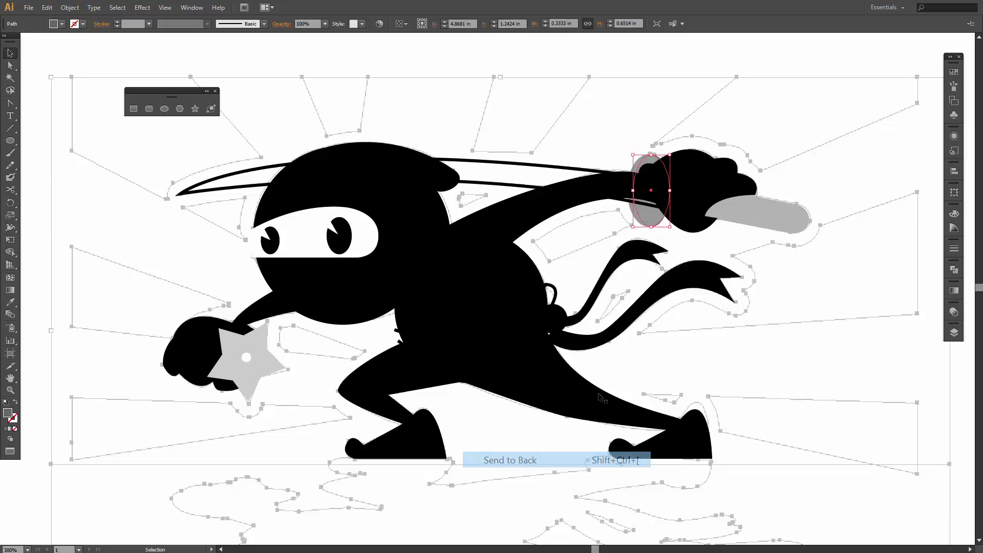
{"action": "right_click", "coordinate": [654, 215]}
{"action": "mouse_move", "coordinate": [666, 410]}
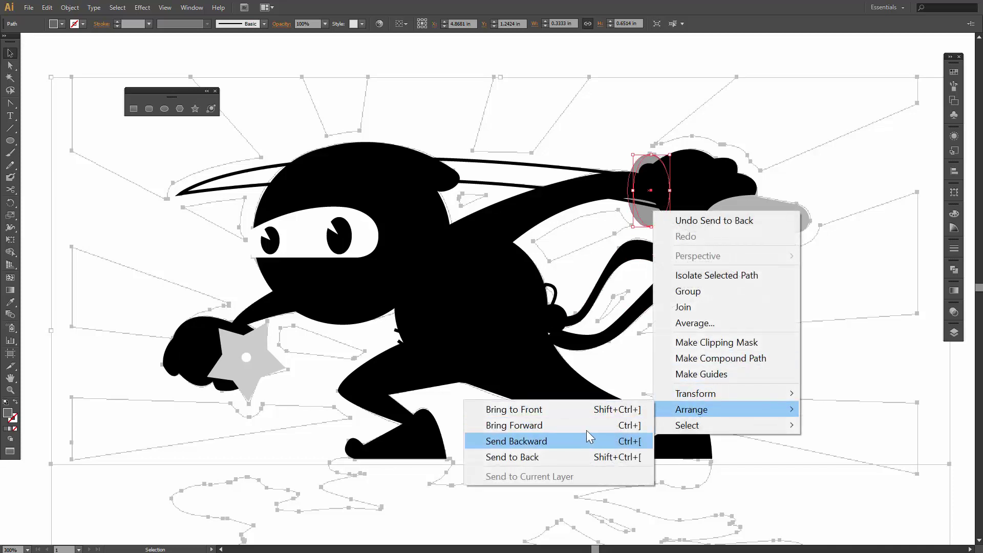
{"action": "left_click", "coordinate": [564, 425]}
{"action": "left_click", "coordinate": [590, 246]}
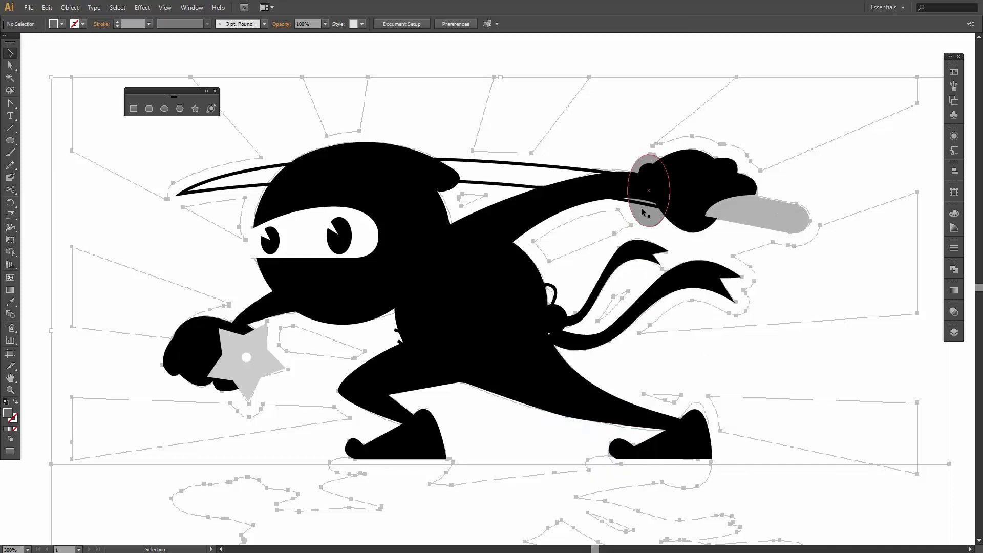
{"action": "right_click", "coordinate": [633, 210]}
{"action": "mouse_move", "coordinate": [681, 410]}
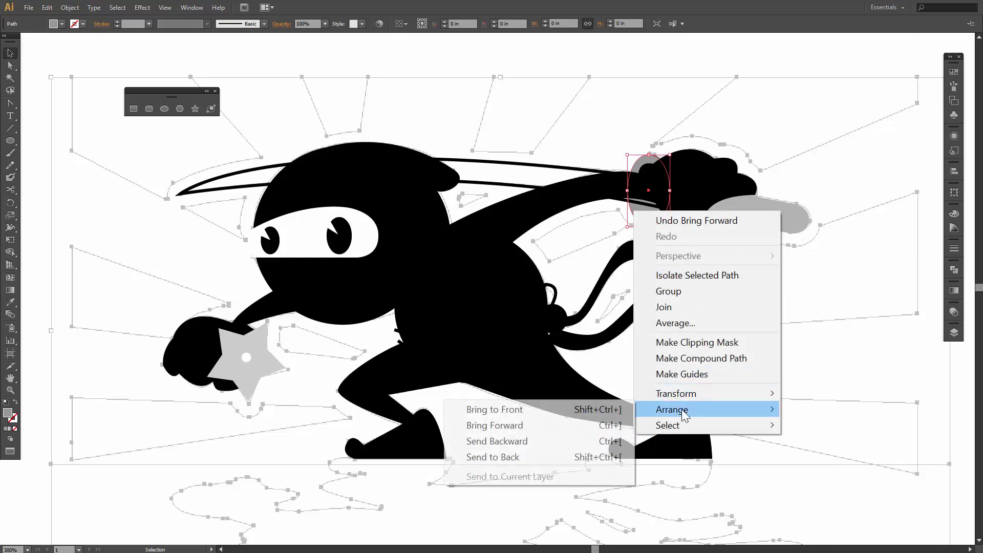
{"action": "left_click", "coordinate": [524, 455]}
{"action": "left_click", "coordinate": [603, 107]}
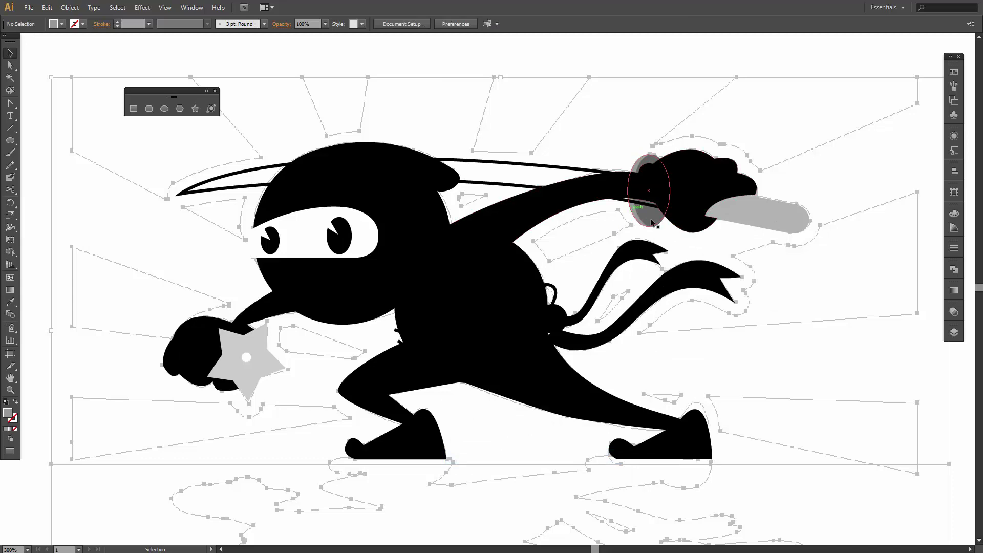
Swap the sword blade's fill and stroke and fill it with a light grey swatch
{"action": "left_click", "coordinate": [568, 165]}
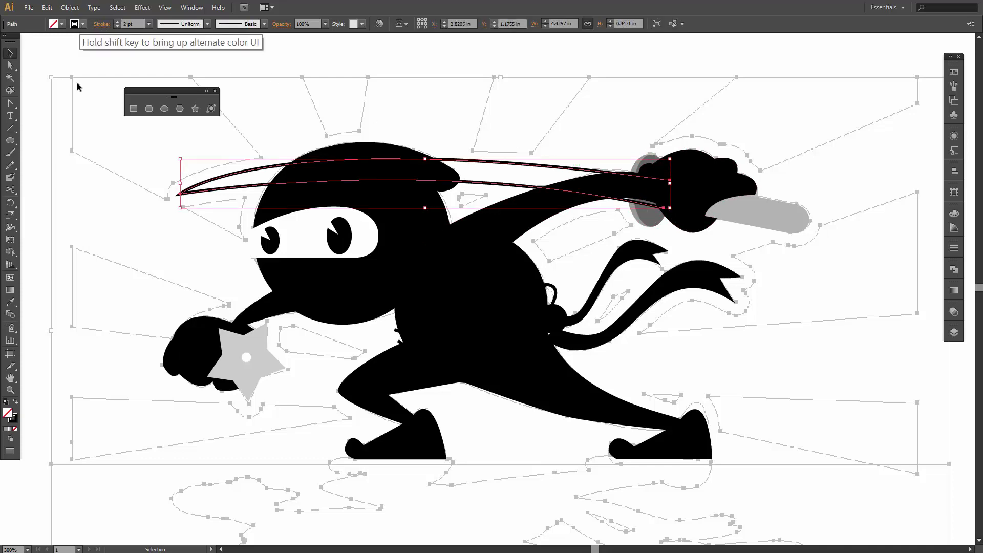
{"action": "left_click", "coordinate": [15, 404]}
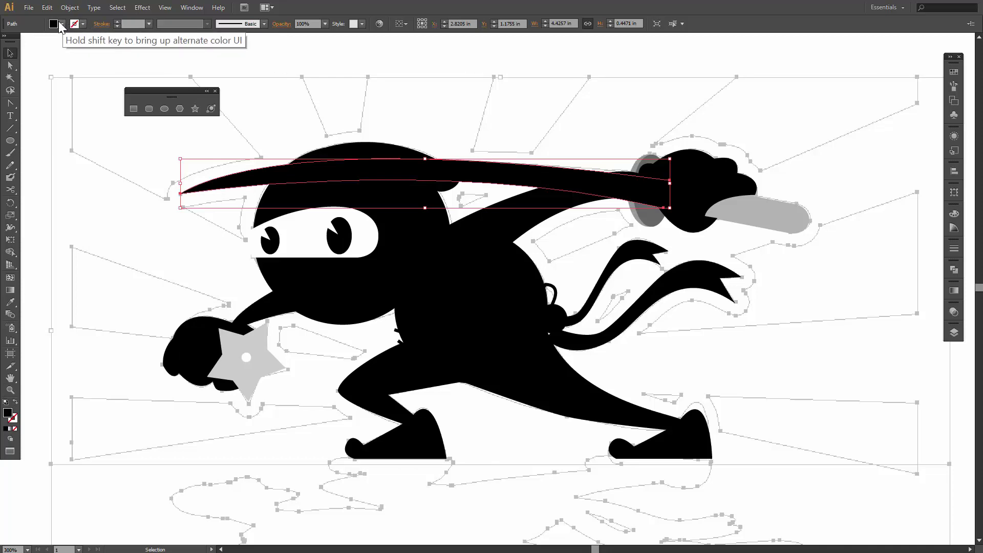
{"action": "left_click", "coordinate": [83, 23]}
{"action": "left_click", "coordinate": [64, 72]}
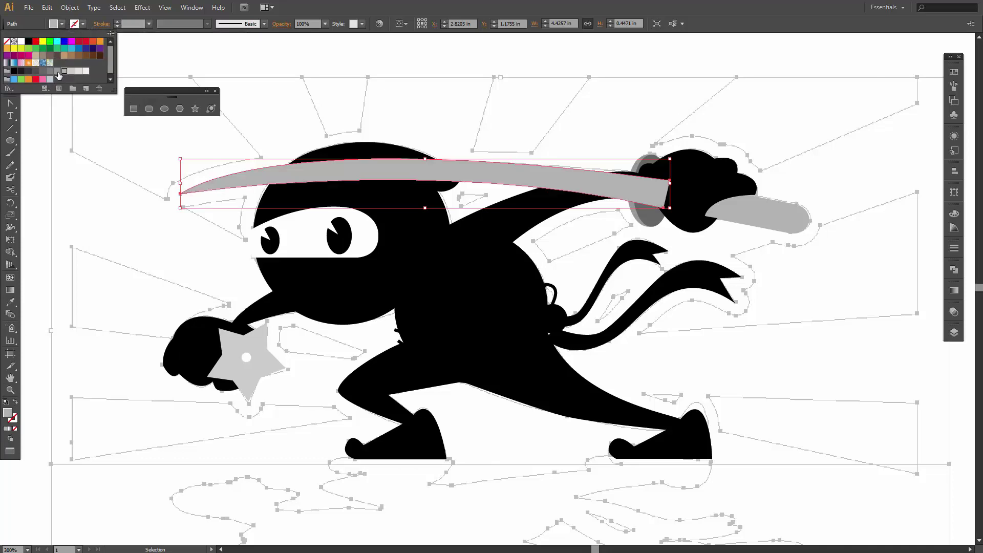
{"action": "left_click", "coordinate": [72, 73]}
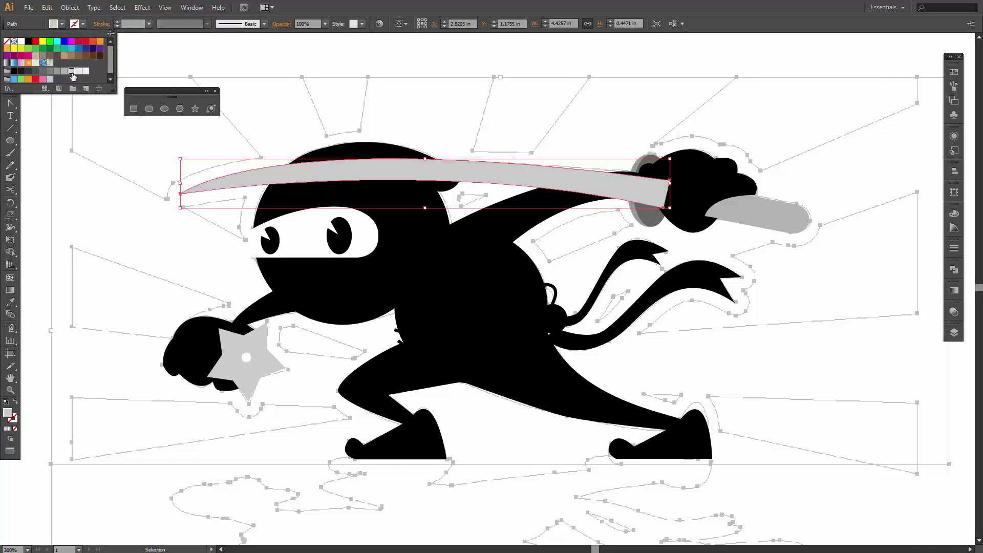
{"action": "left_click", "coordinate": [768, 221]}
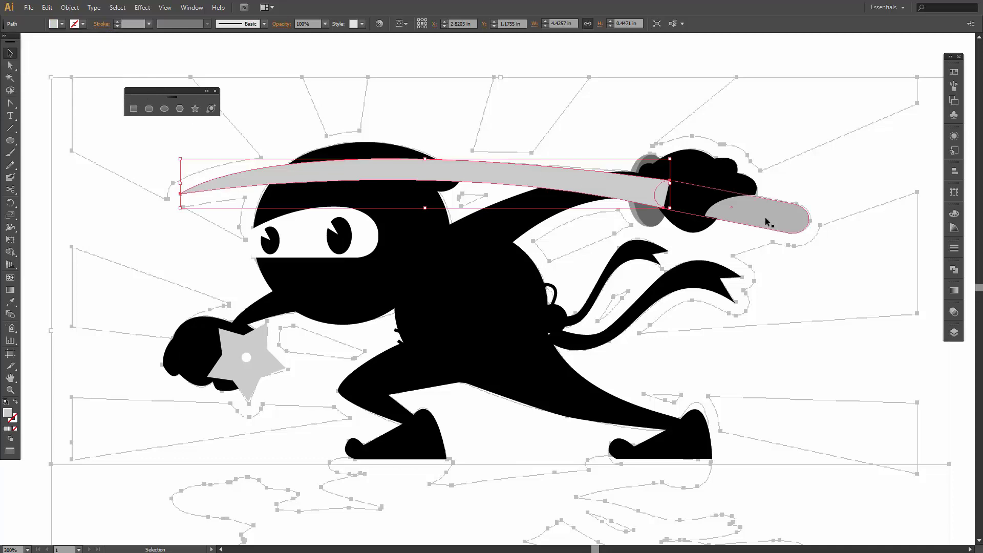
Fill the sword handle with a dark grey swatch
{"action": "left_click", "coordinate": [767, 222]}
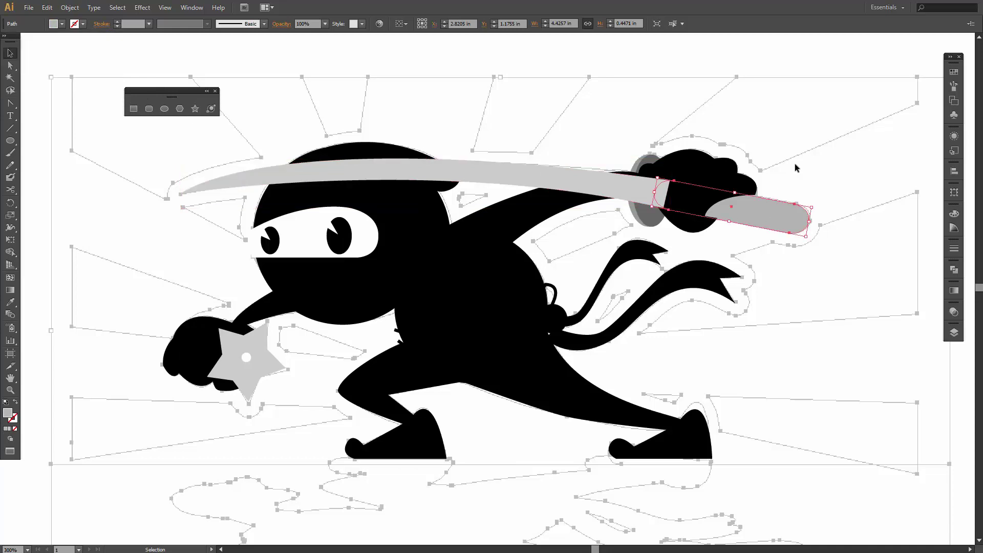
{"action": "left_click", "coordinate": [61, 24]}
{"action": "left_click", "coordinate": [37, 73]}
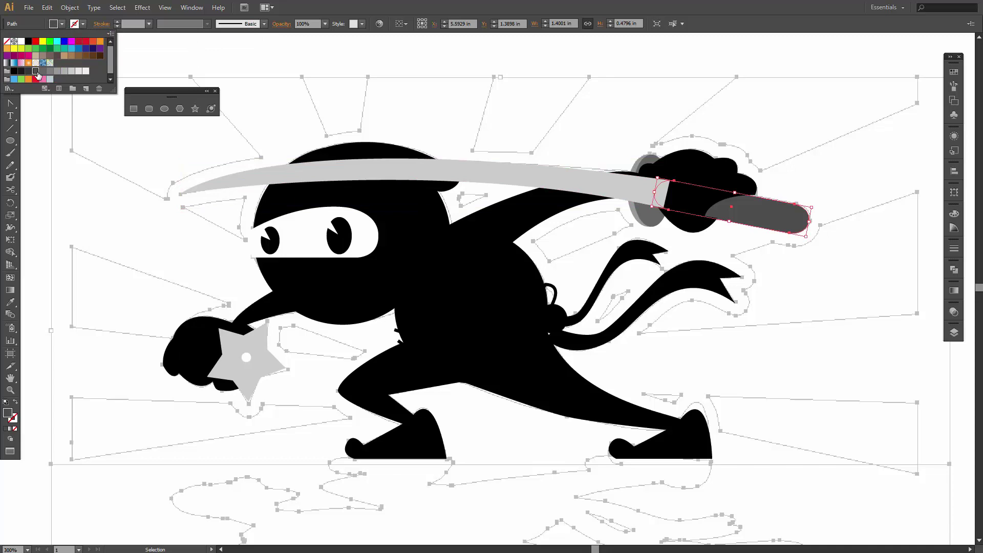
{"action": "left_click", "coordinate": [29, 72]}
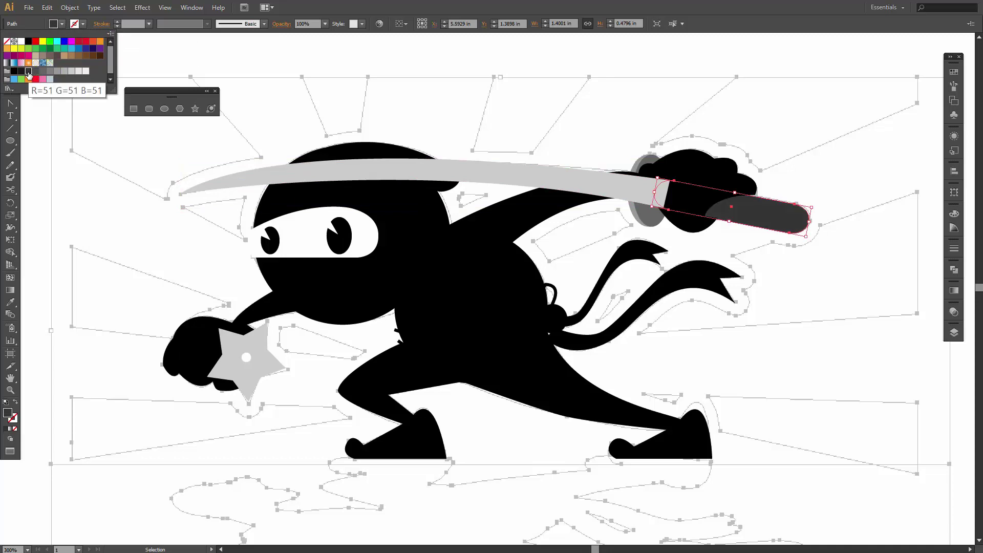
{"action": "left_click", "coordinate": [36, 71]}
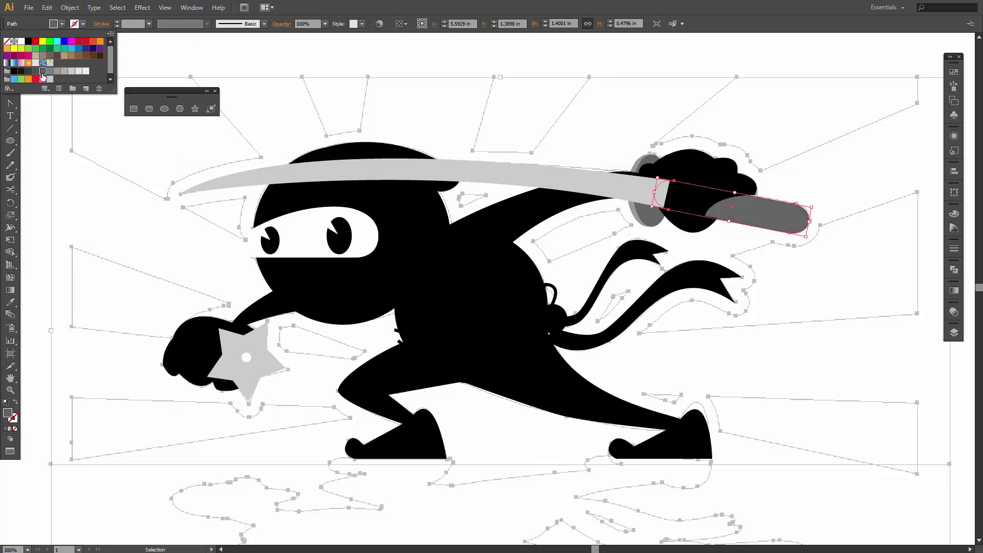
{"action": "left_click", "coordinate": [43, 71]}
{"action": "left_click", "coordinate": [36, 74]}
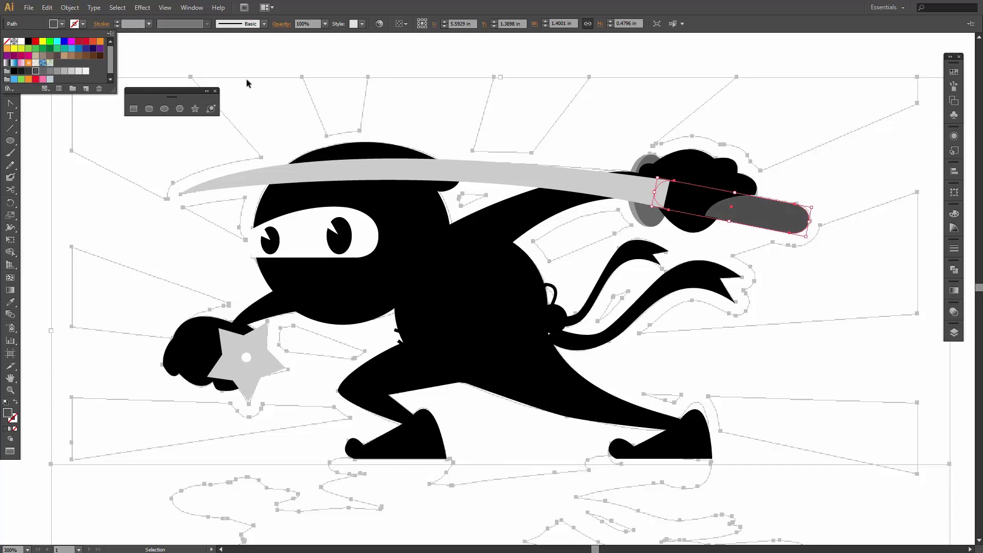
{"action": "left_click", "coordinate": [586, 149]}
Send the sword blade to the back, behind the ninja's head and arm
{"action": "left_click", "coordinate": [520, 178]}
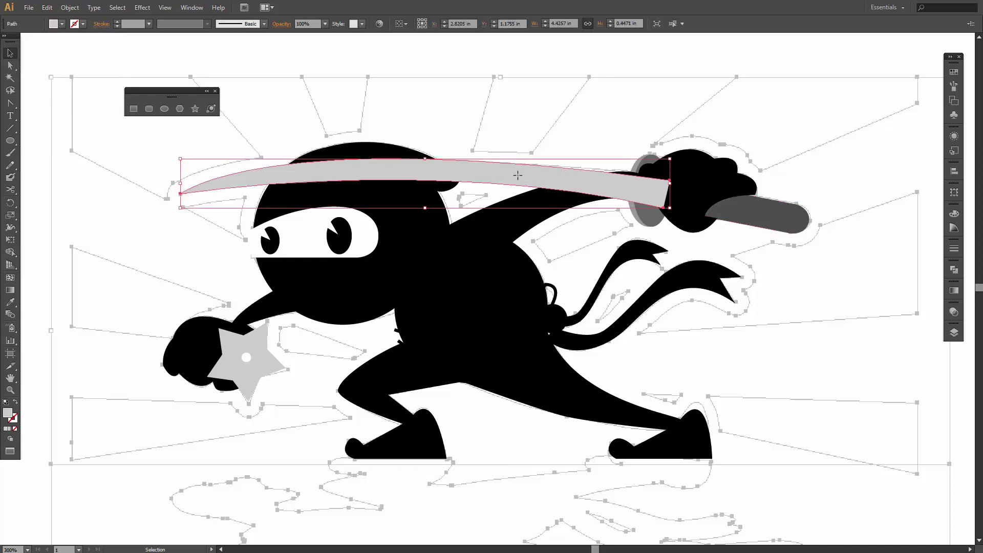
{"action": "right_click", "coordinate": [520, 178]}
{"action": "mouse_move", "coordinate": [574, 377]}
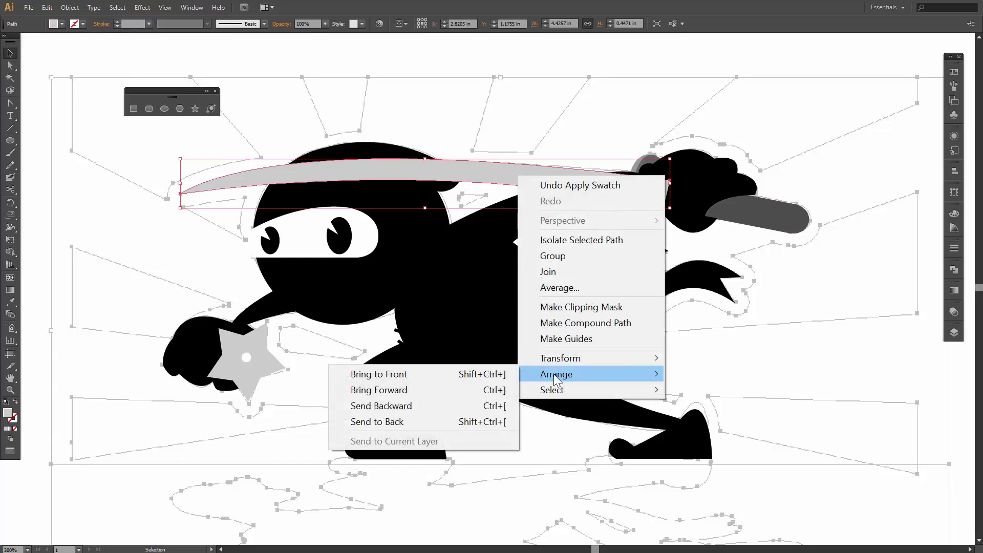
{"action": "left_click", "coordinate": [392, 422]}
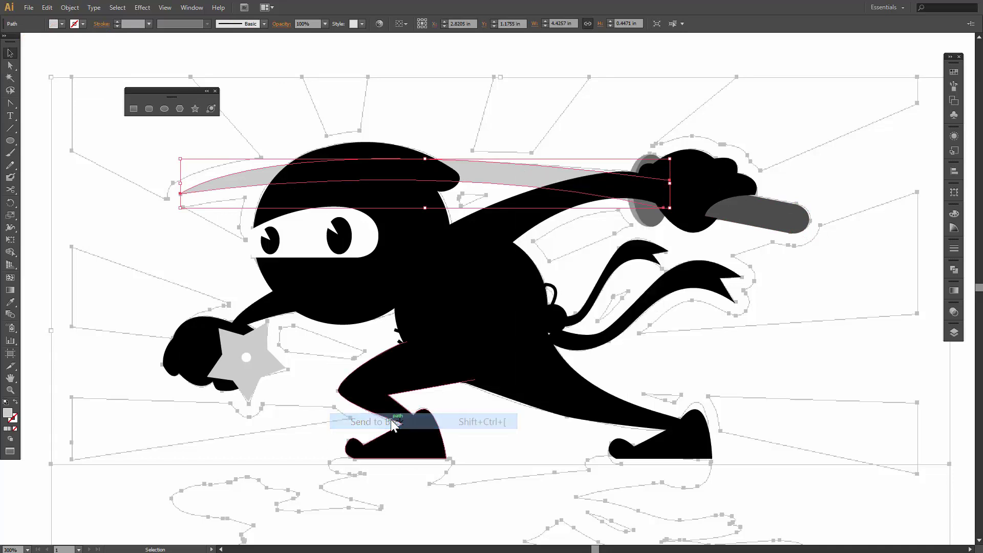
{"action": "left_click", "coordinate": [370, 333]}
Swap the belt's fill and stroke and fill it with white
{"action": "left_click", "coordinate": [395, 332]}
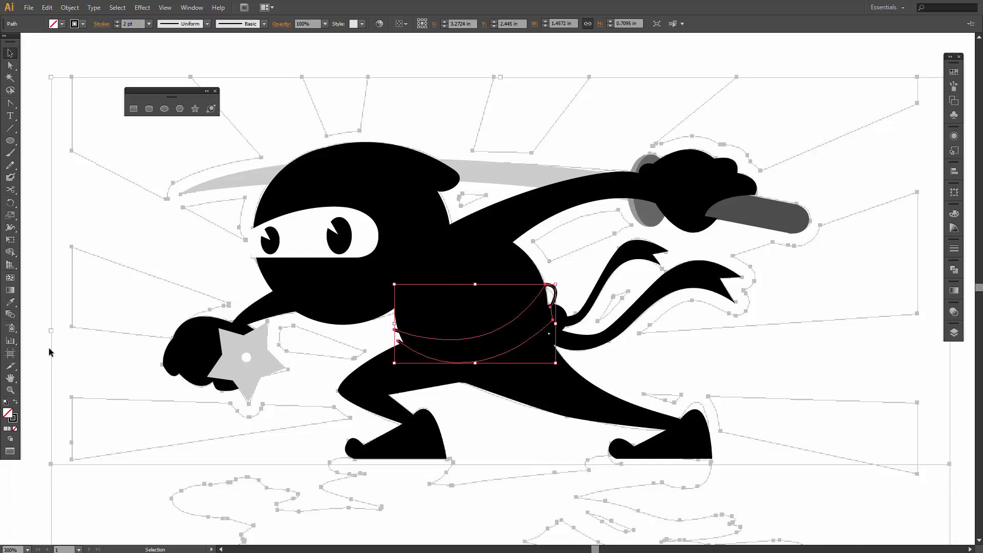
{"action": "left_click", "coordinate": [16, 402]}
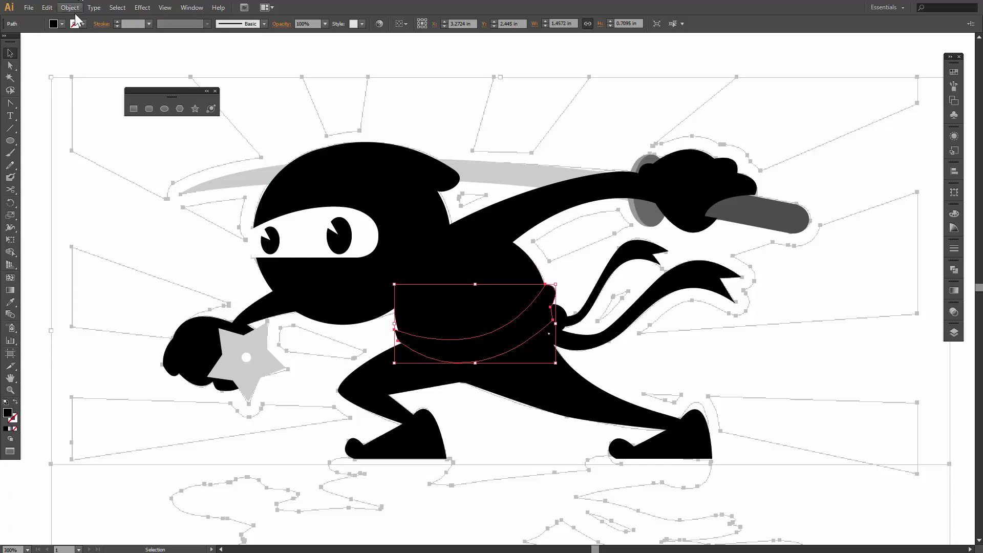
{"action": "left_click", "coordinate": [58, 23]}
{"action": "left_click", "coordinate": [21, 41]}
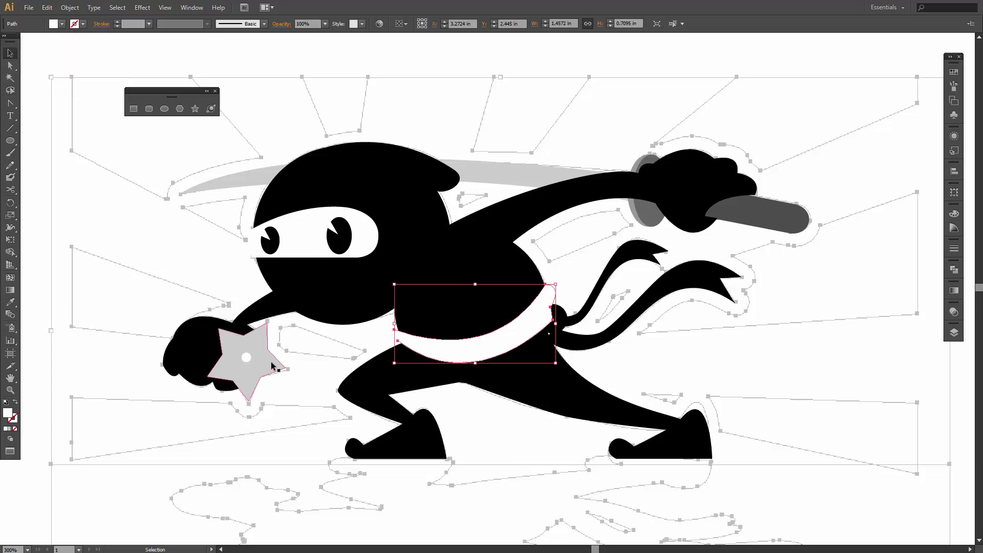
{"action": "left_click", "coordinate": [282, 383]}
Send the grey throwing star to the back, behind the ninja's fist
{"action": "left_click", "coordinate": [266, 369]}
{"action": "right_click", "coordinate": [266, 369]}
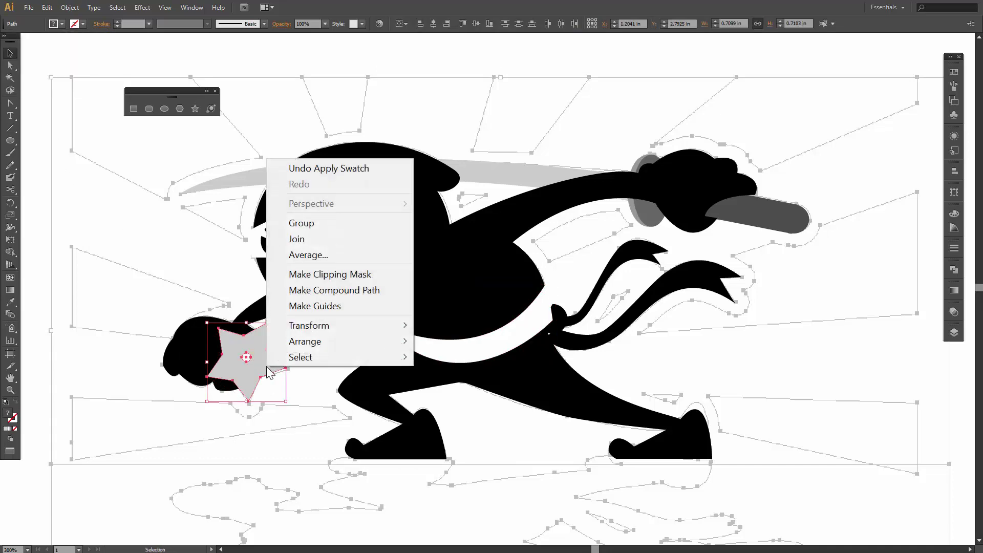
{"action": "mouse_move", "coordinate": [280, 344]}
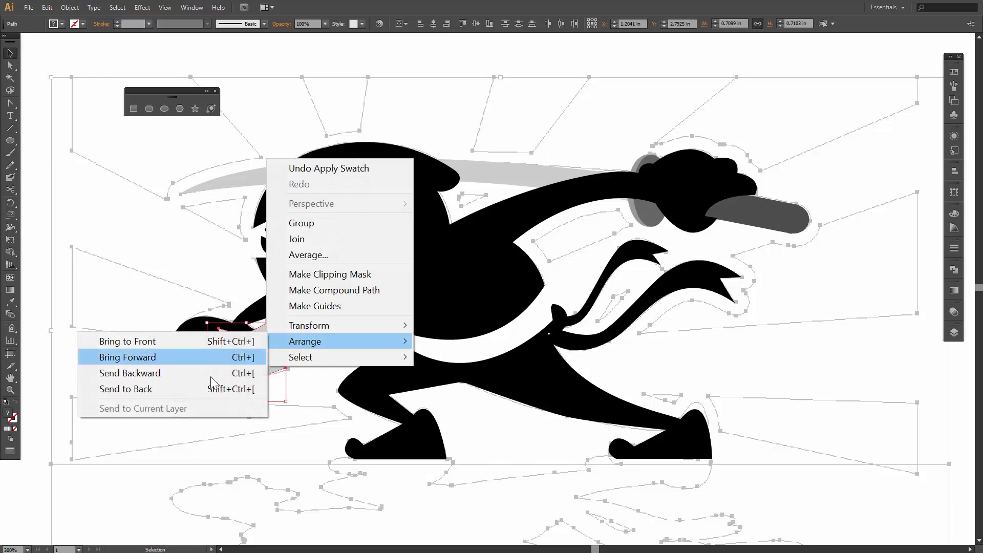
{"action": "left_click", "coordinate": [197, 386]}
{"action": "left_click", "coordinate": [272, 431]}
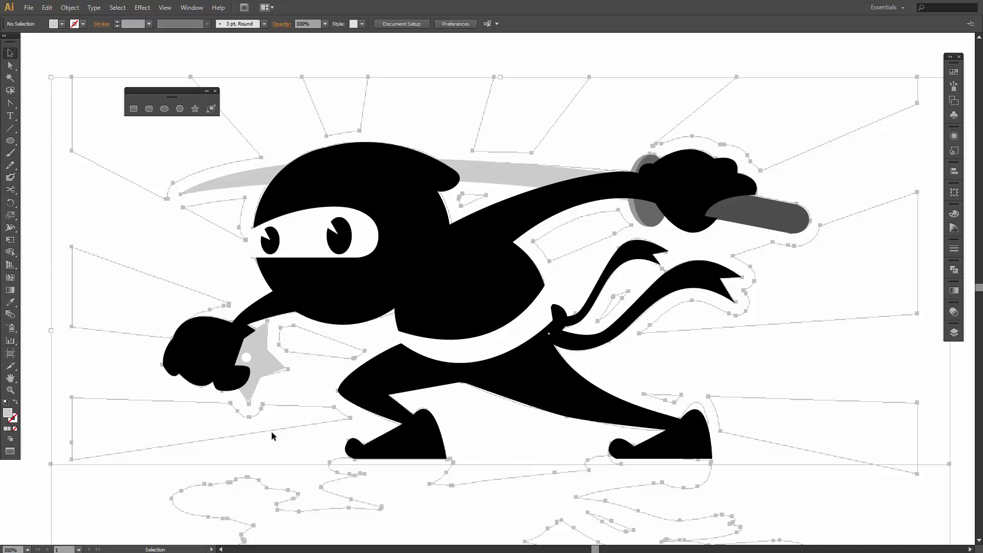
Drag the lower ribbon tail's base anchor so it meets the waist, then review the artboard
{"action": "left_click", "coordinate": [571, 342]}
{"action": "key", "text": "a"}
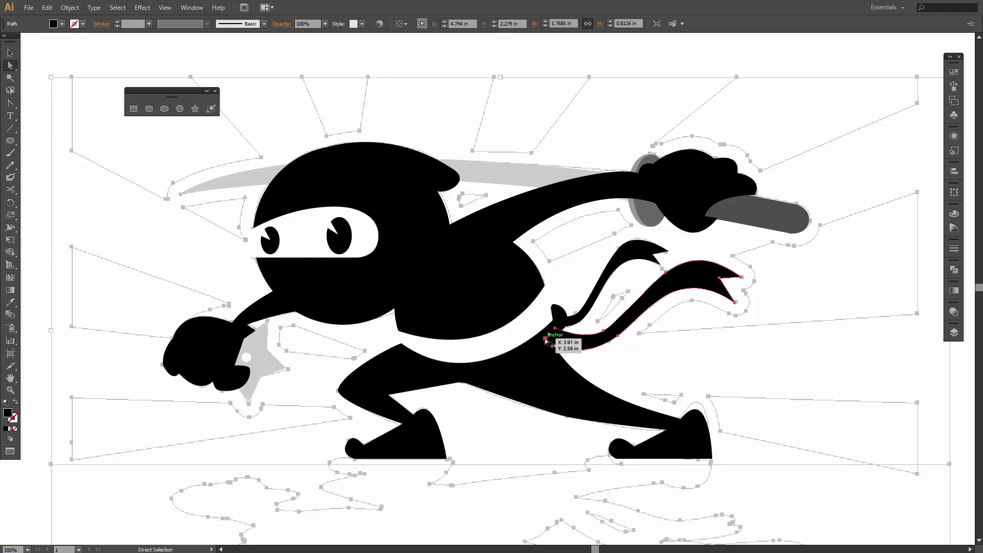
{"action": "left_click", "coordinate": [546, 339]}
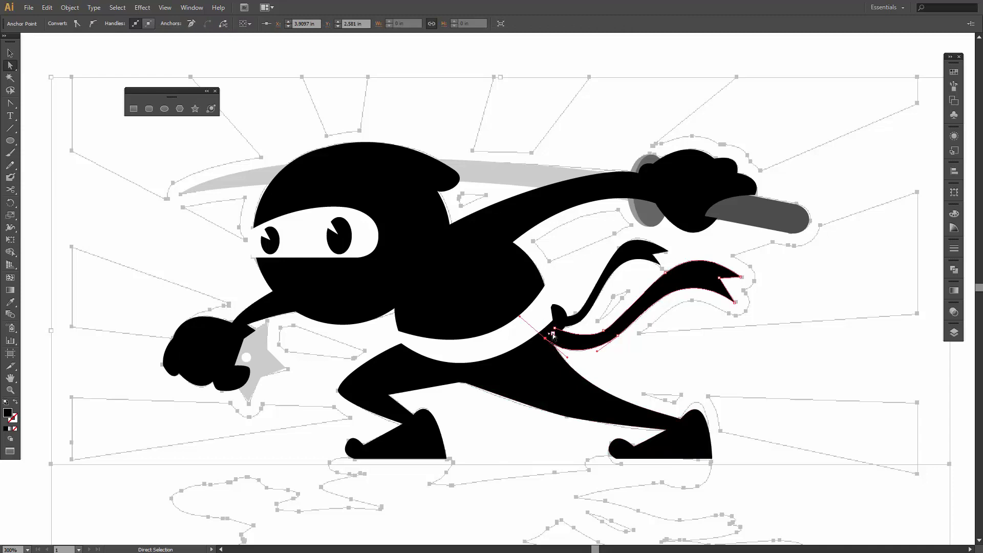
{"action": "left_click_drag", "start_coordinate": [556, 332], "coordinate": [543, 337]}
{"action": "left_click", "coordinate": [547, 340]}
{"action": "left_click", "coordinate": [552, 334]}
{"action": "scroll", "coordinate": [541, 346], "scroll_direction": "up", "scroll_amount": 1}
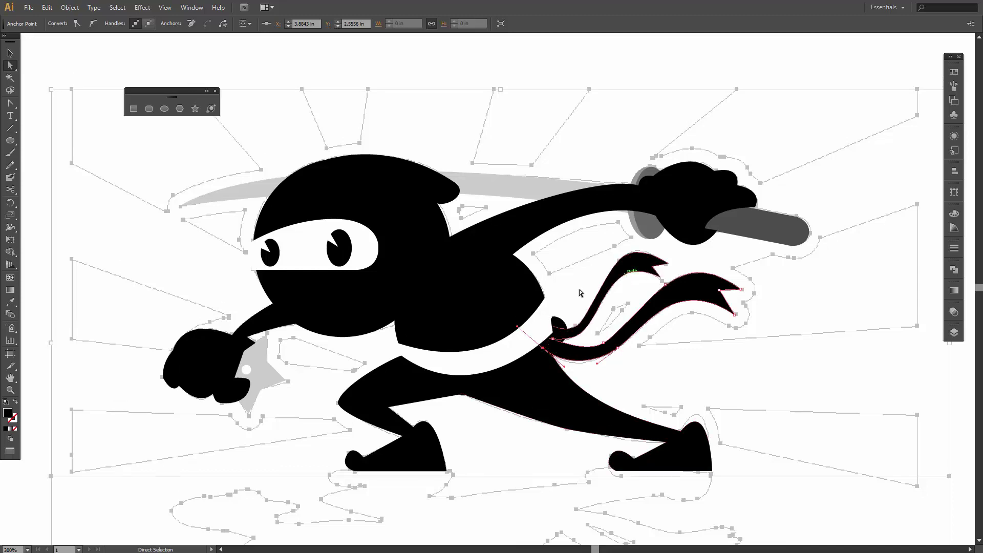
{"action": "scroll", "coordinate": [638, 217], "scroll_direction": "up", "scroll_amount": 1}
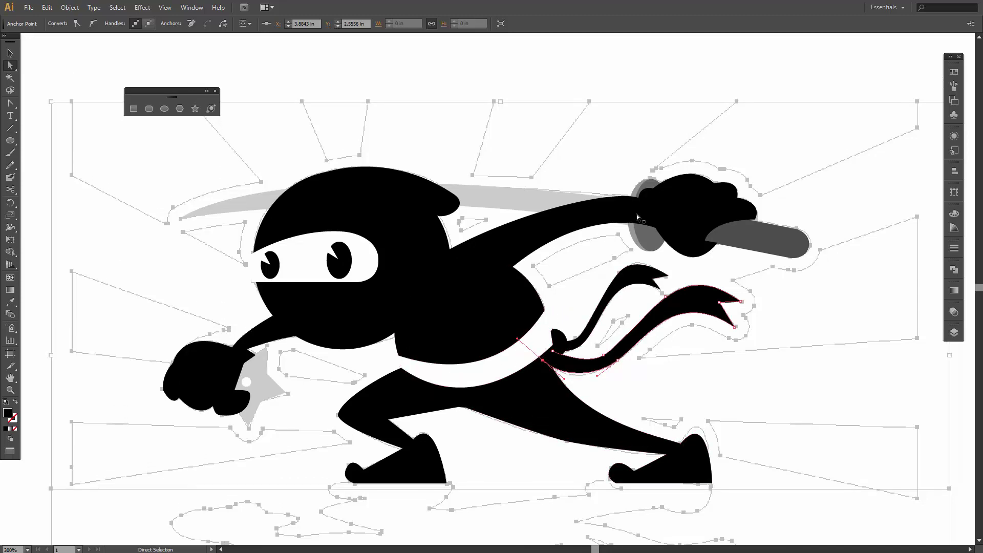
{"action": "scroll", "coordinate": [422, 174], "scroll_direction": "down", "scroll_amount": 1}
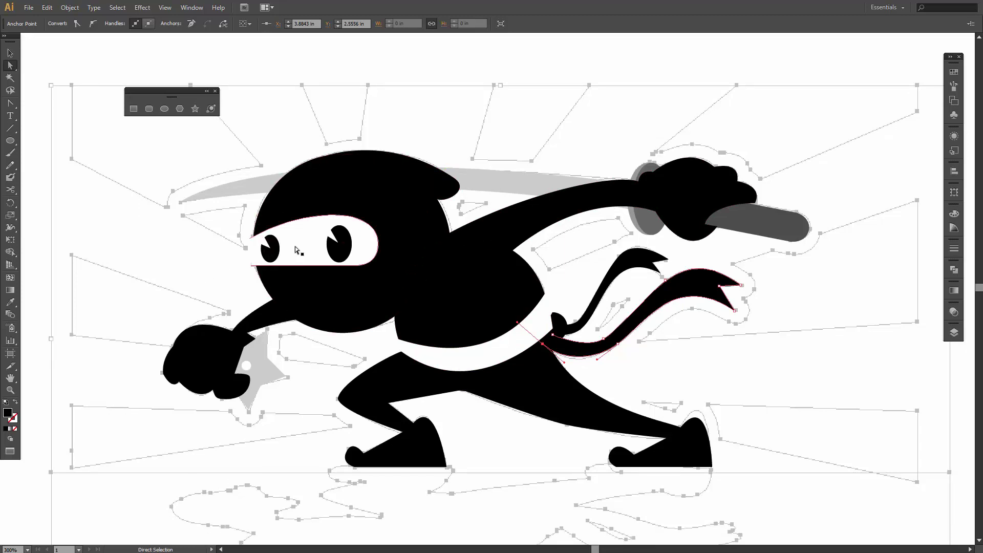
Cut the head circle at its top-left with the Scissors and delete the small piece
{"action": "left_click", "coordinate": [327, 201]}
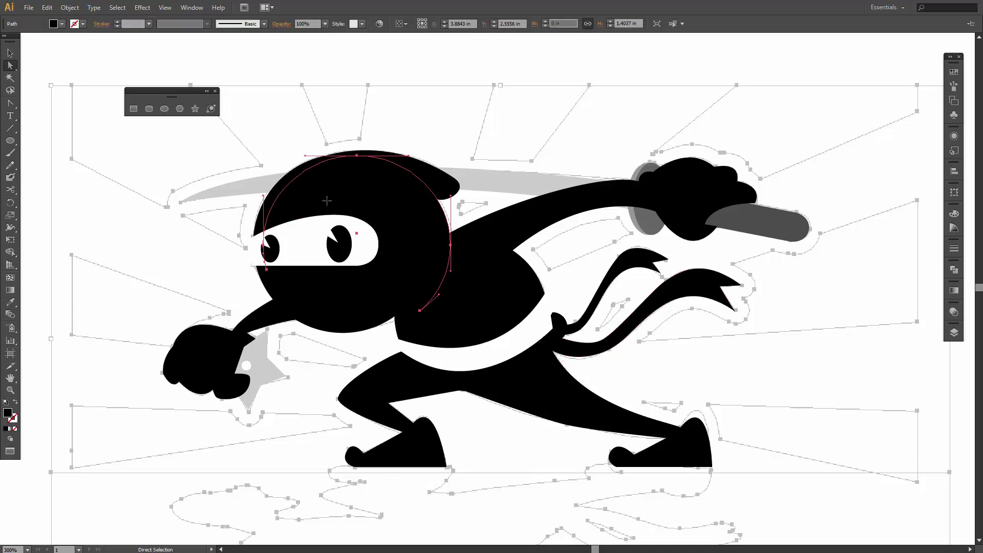
{"action": "key", "text": "v"}
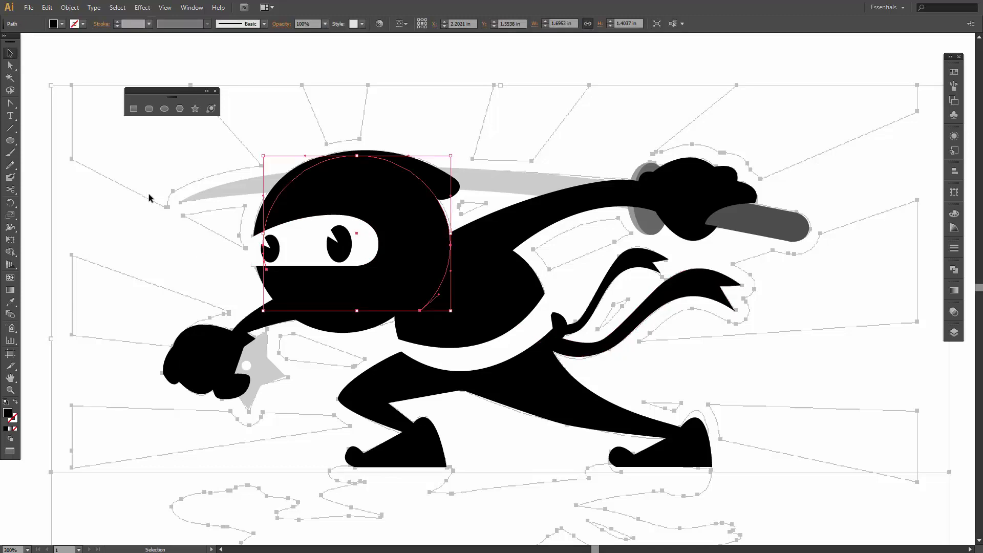
{"action": "left_click", "coordinate": [238, 205]}
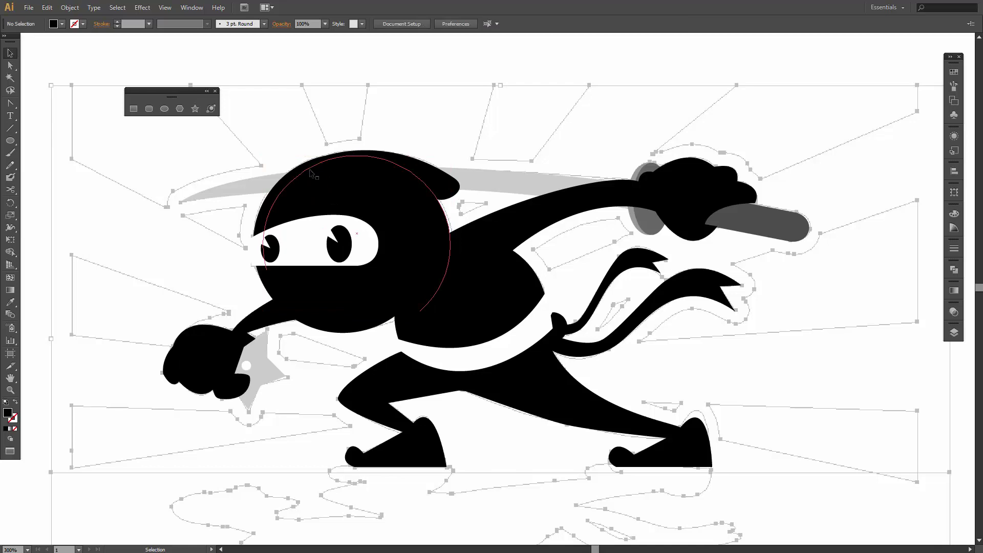
{"action": "left_click", "coordinate": [308, 172]}
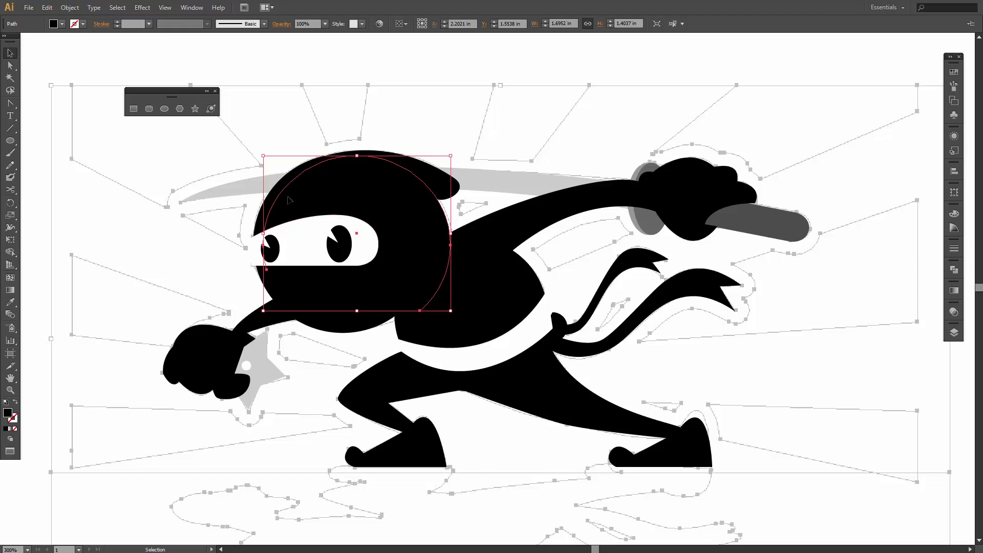
{"action": "key", "text": "c"}
{"action": "left_click", "coordinate": [293, 179]}
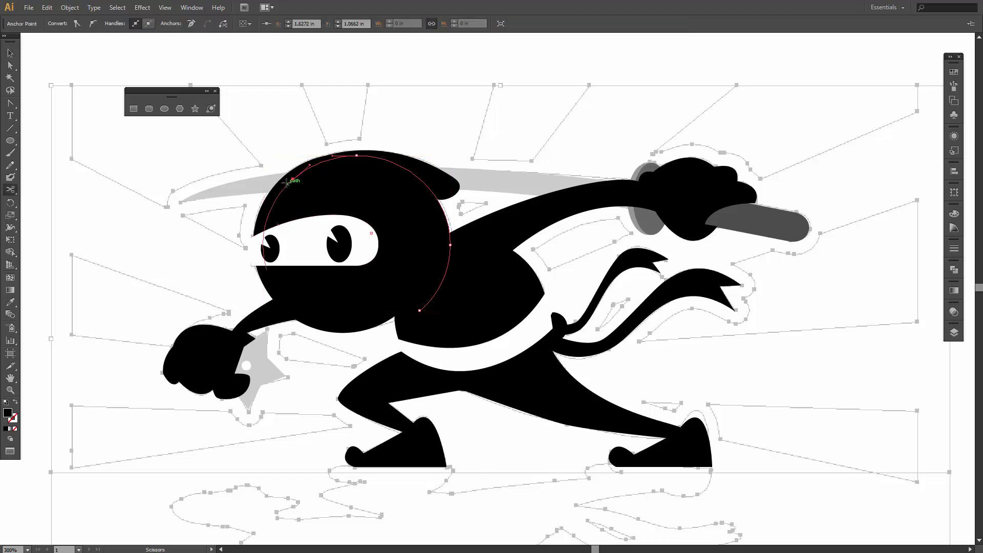
{"action": "key", "text": "v"}
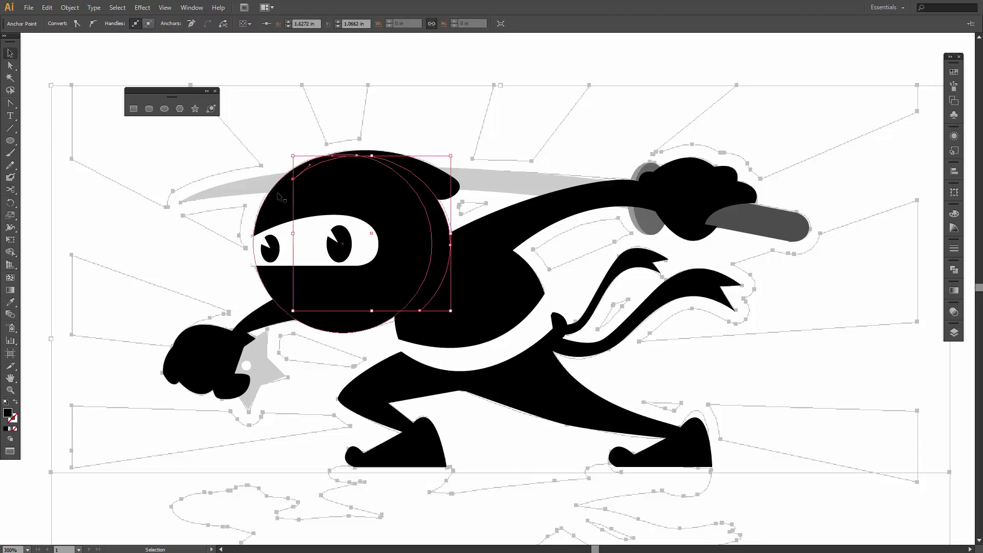
{"action": "left_click", "coordinate": [277, 199]}
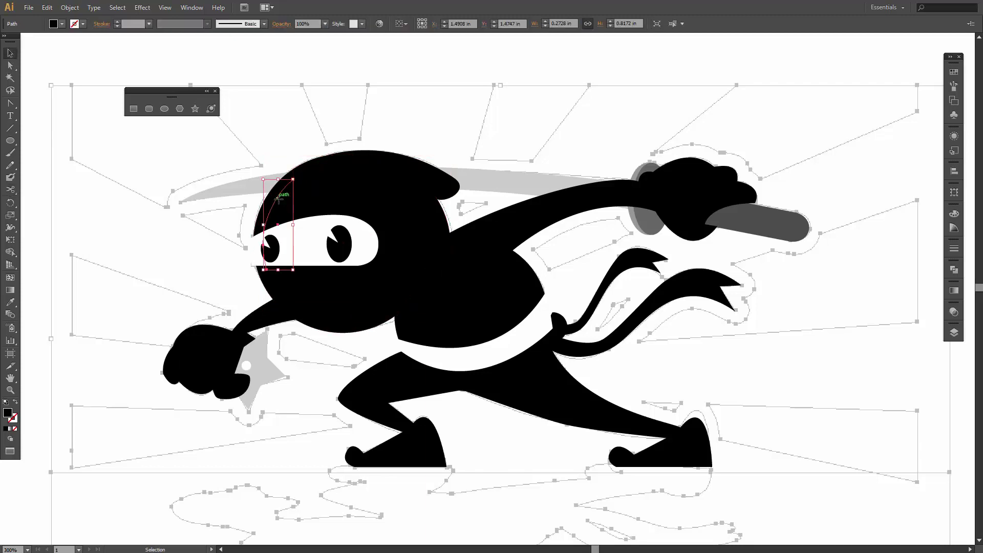
{"action": "key", "text": "Delete"}
Close the remaining head arc with the Pen through a new corner point inside the head
{"action": "left_click", "coordinate": [302, 171]}
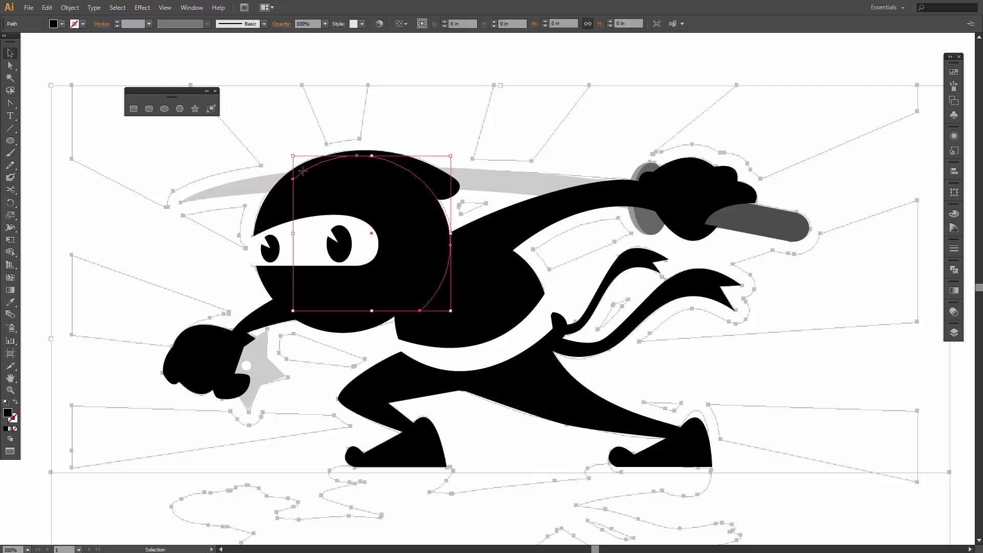
{"action": "key", "text": "p"}
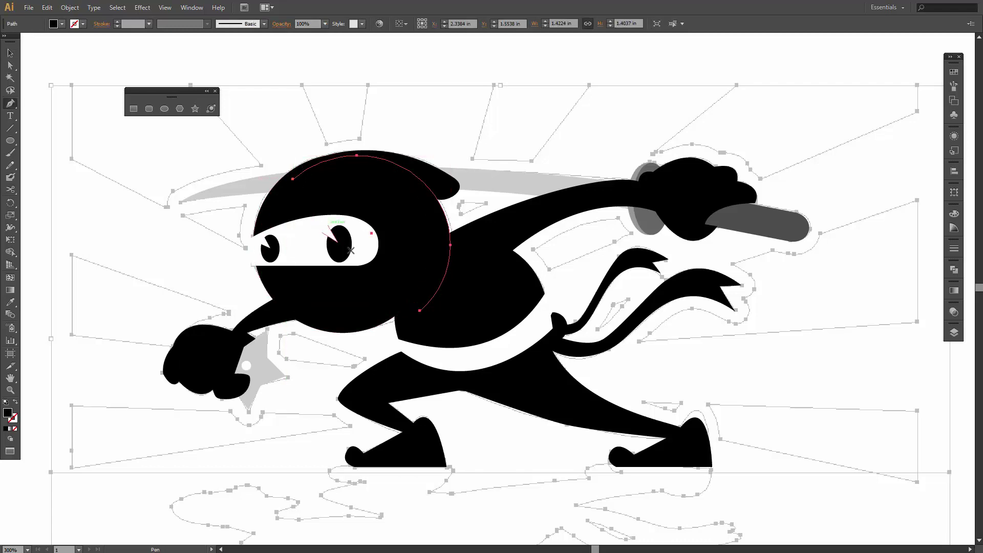
{"action": "left_click", "coordinate": [293, 178]}
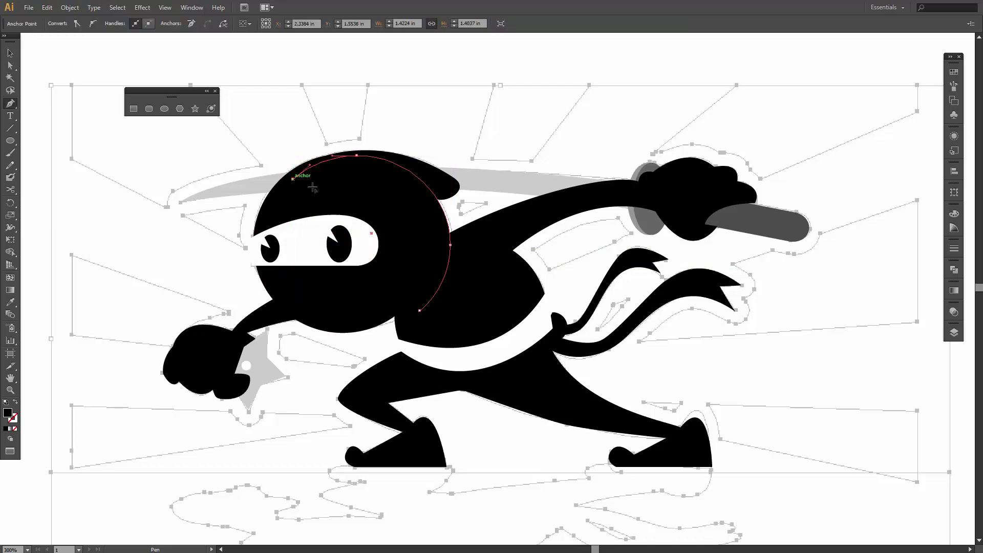
{"action": "left_click", "coordinate": [394, 214]}
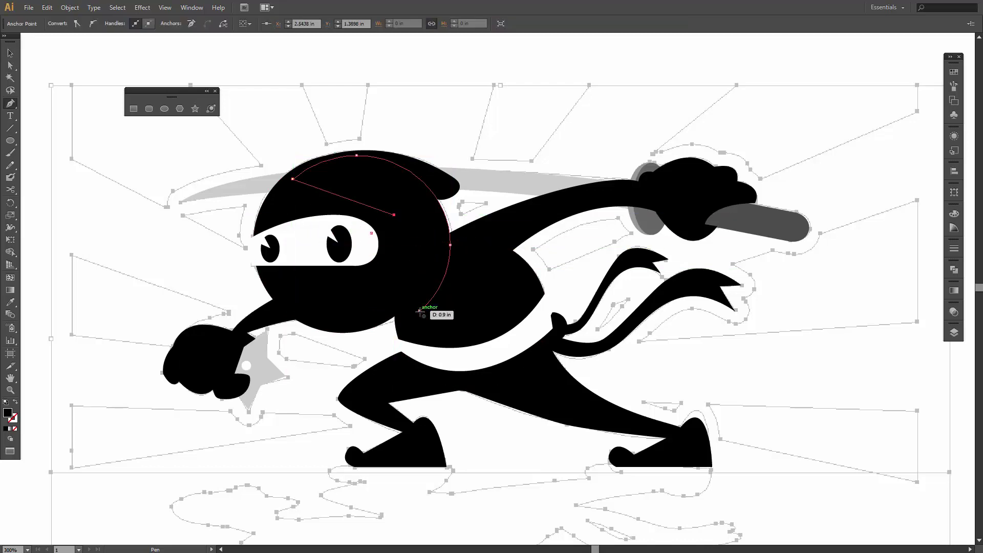
{"action": "left_click_drag", "start_coordinate": [419, 310], "coordinate": [439, 295]}
{"action": "key", "text": "v"}
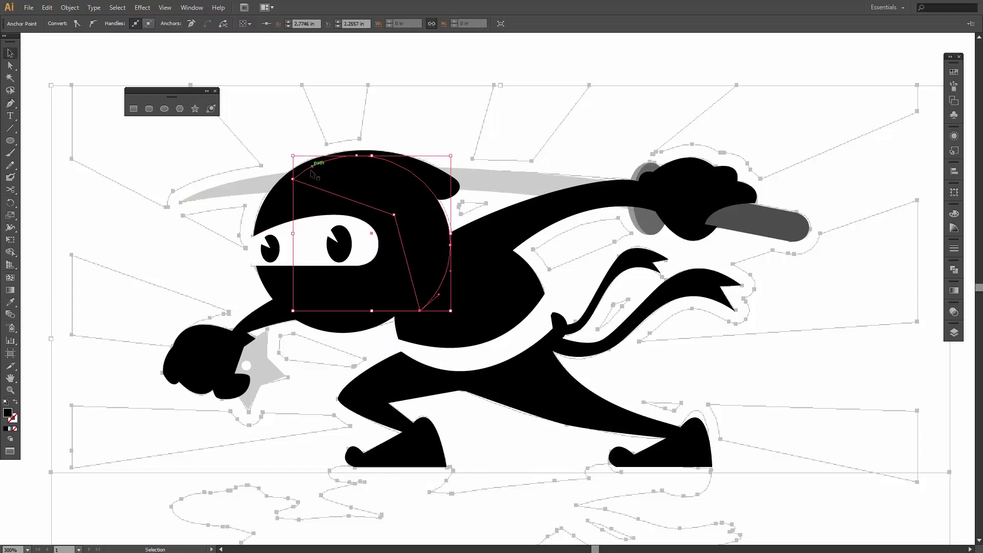
{"action": "left_click", "coordinate": [162, 238]}
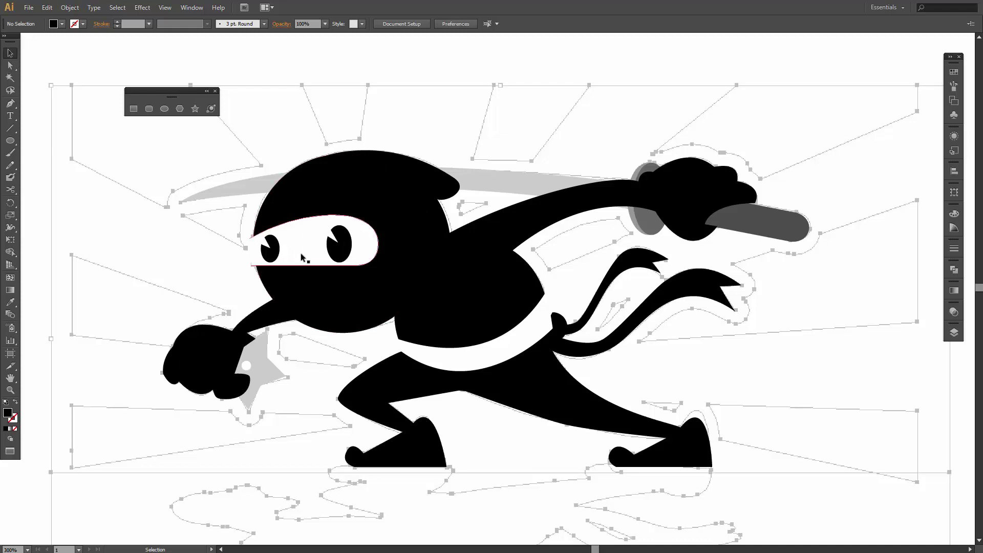
Unite the head, both arms, torso and front leg into one shape
{"action": "left_click", "coordinate": [274, 312]}
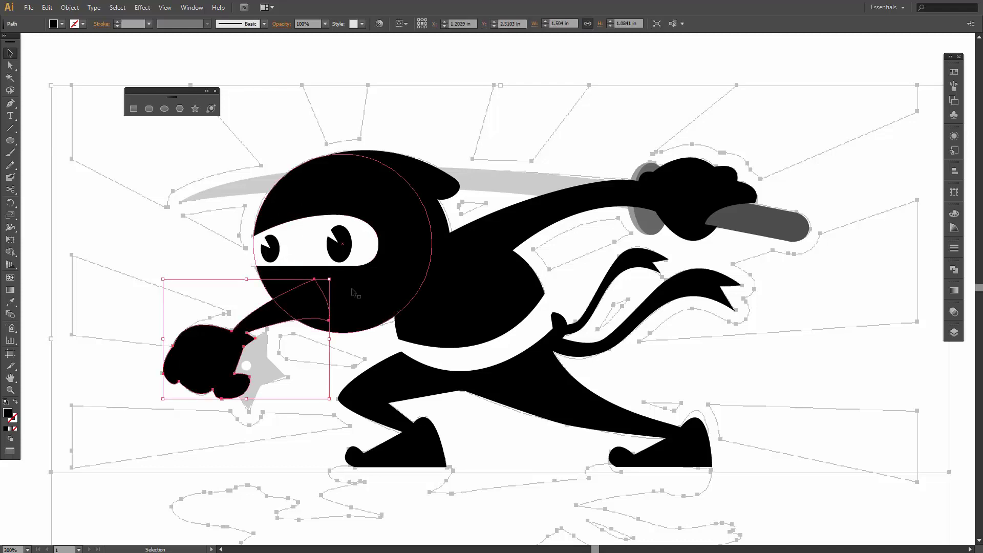
{"action": "left_click", "coordinate": [418, 184], "text": "shift"}
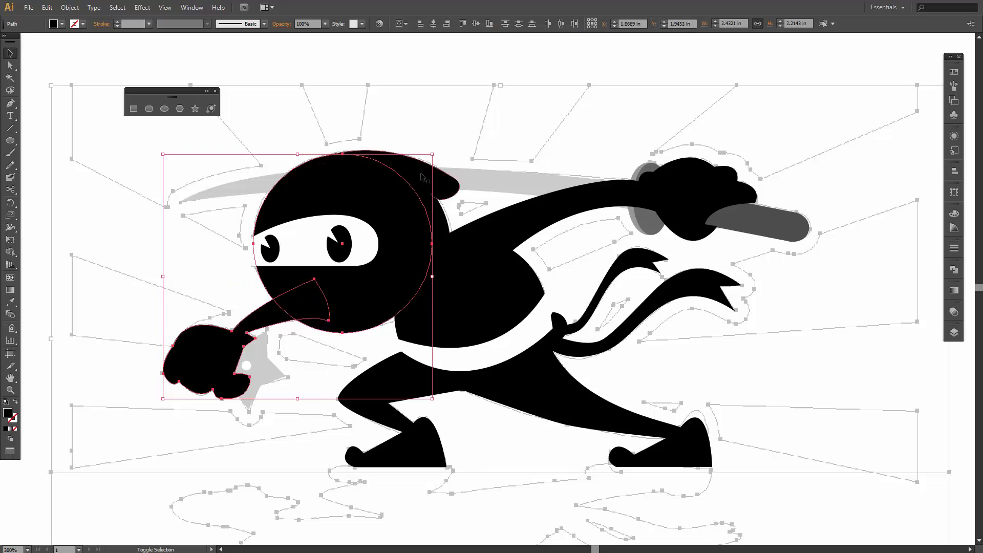
{"action": "left_click", "coordinate": [492, 274], "text": "shift"}
{"action": "left_click", "coordinate": [501, 239], "text": "shift"}
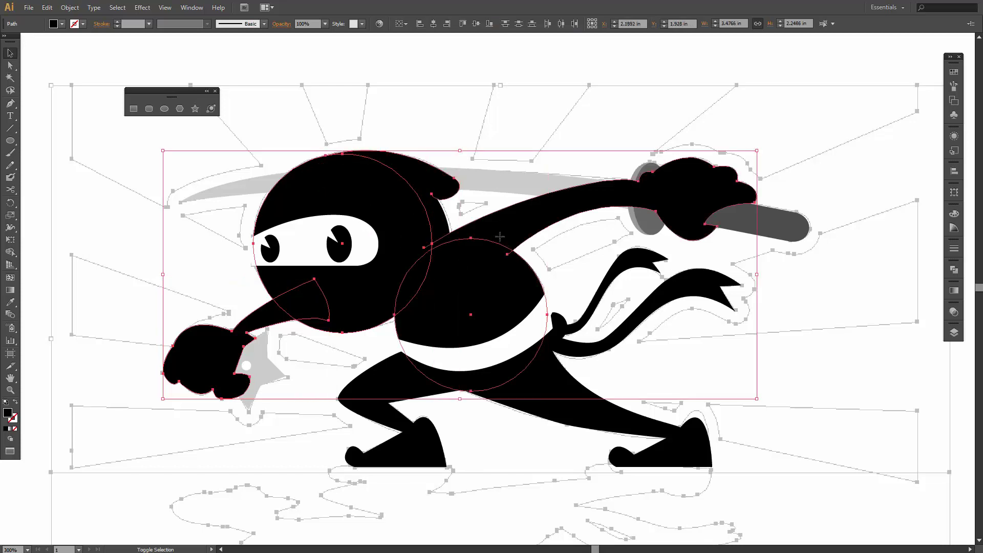
{"action": "left_click", "coordinate": [399, 387], "text": "shift"}
{"action": "left_click", "coordinate": [954, 270]}
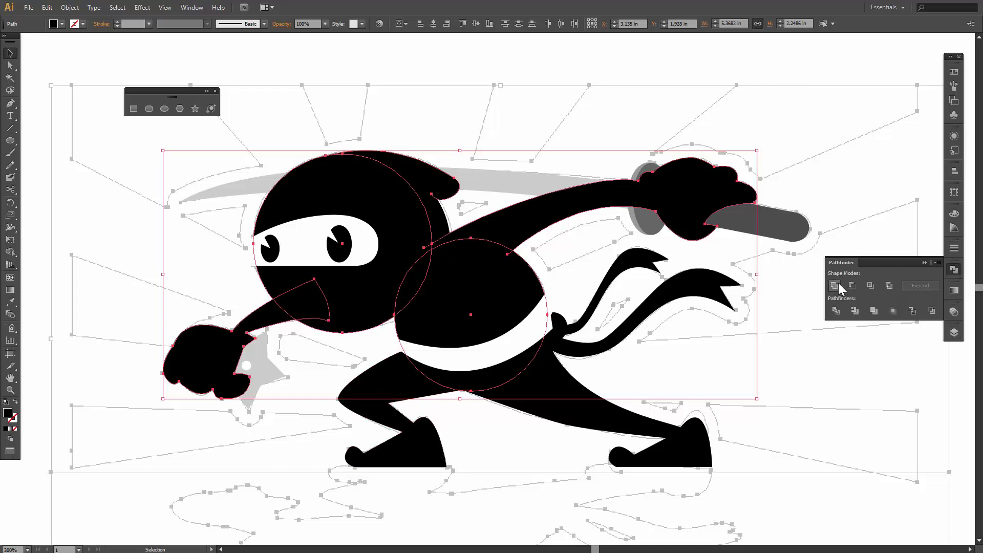
{"action": "left_click", "coordinate": [835, 285]}
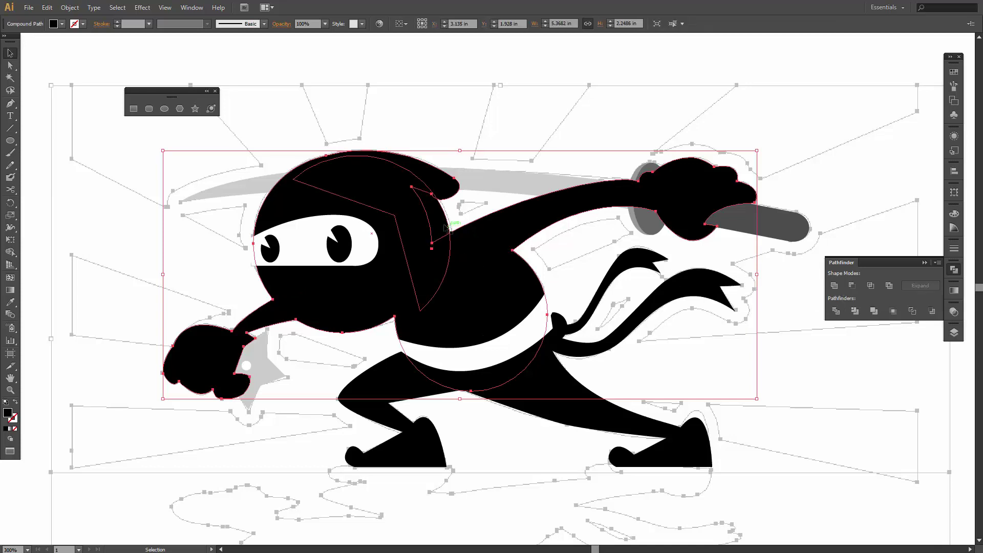
{"action": "left_click", "coordinate": [834, 285]}
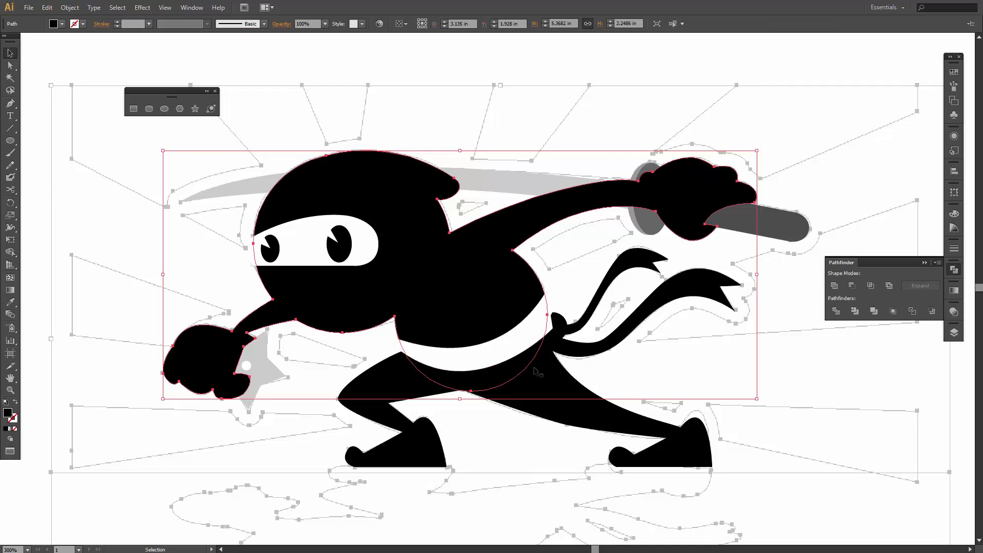
Unite the legs, head-and-body shape and scarf knot into one silhouette
{"action": "left_click", "coordinate": [438, 379]}
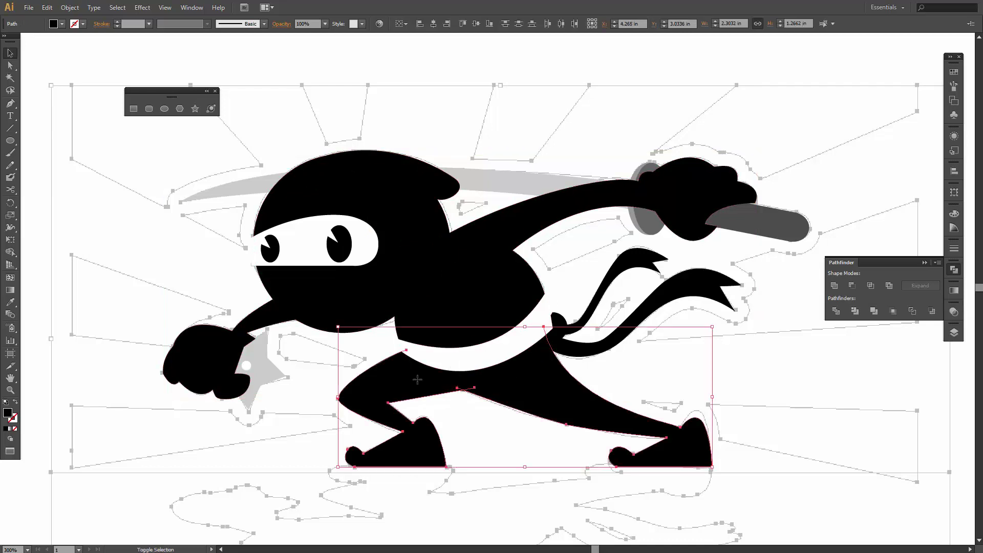
{"action": "left_click", "coordinate": [463, 320], "text": "shift"}
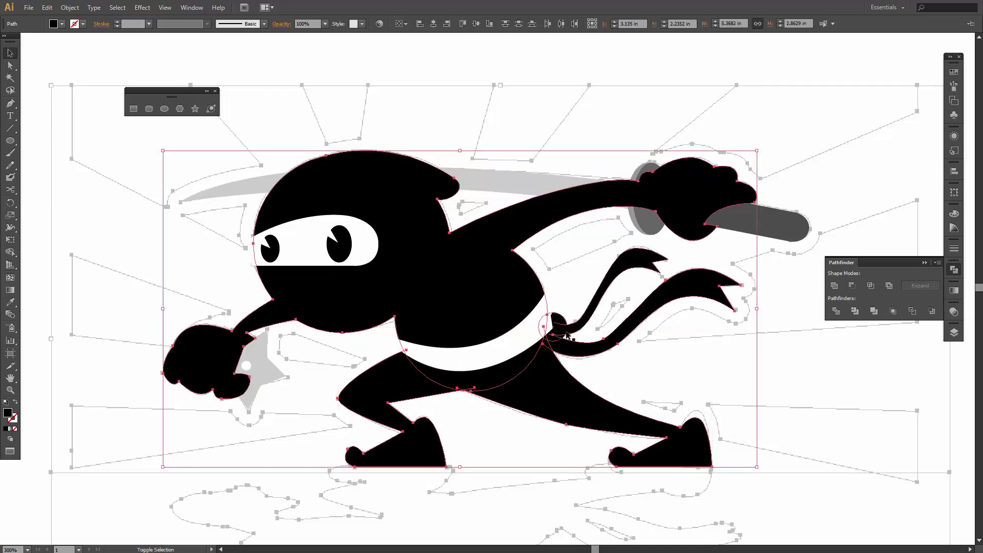
{"action": "left_click", "coordinate": [559, 322], "text": "shift"}
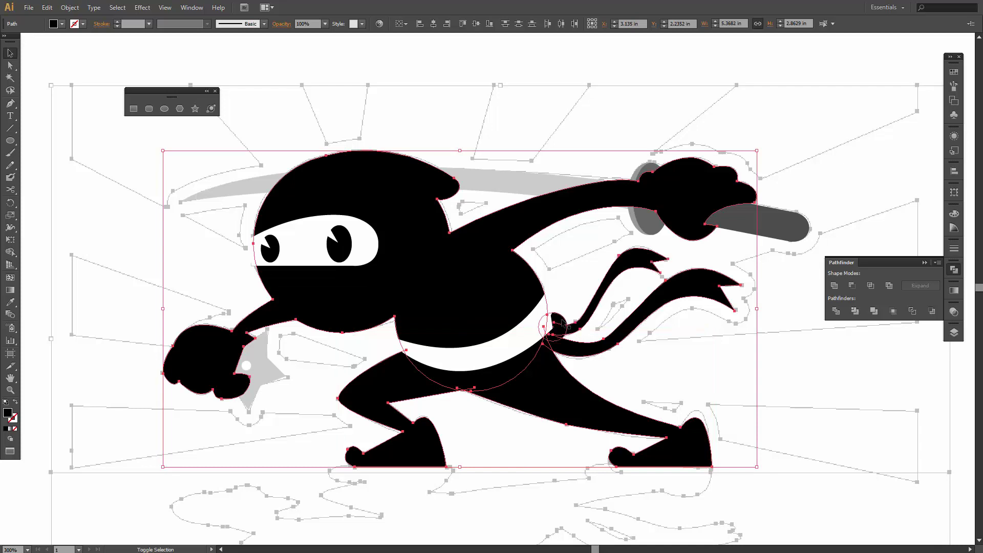
{"action": "left_click", "coordinate": [835, 286]}
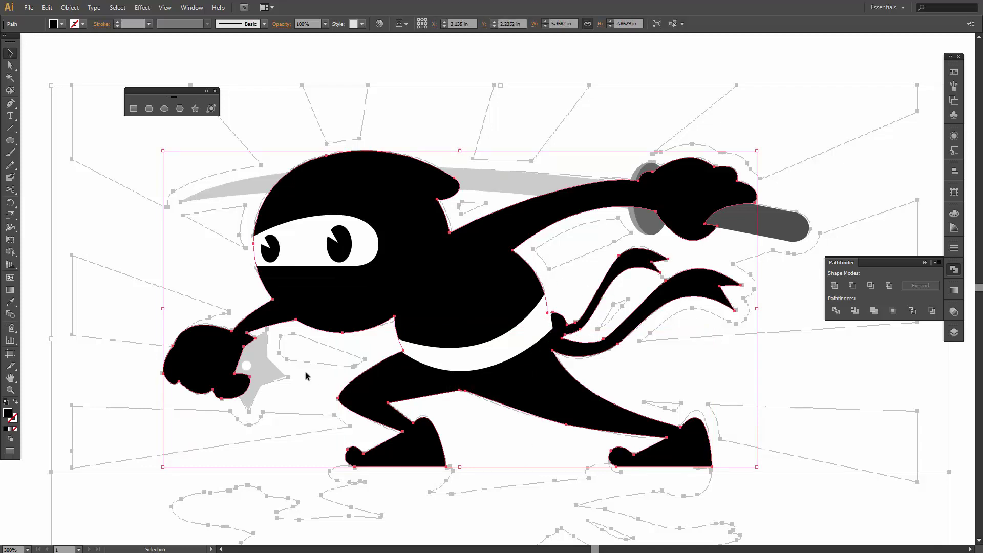
Fill the eye mask and belt with magenta
{"action": "left_click", "coordinate": [592, 243]}
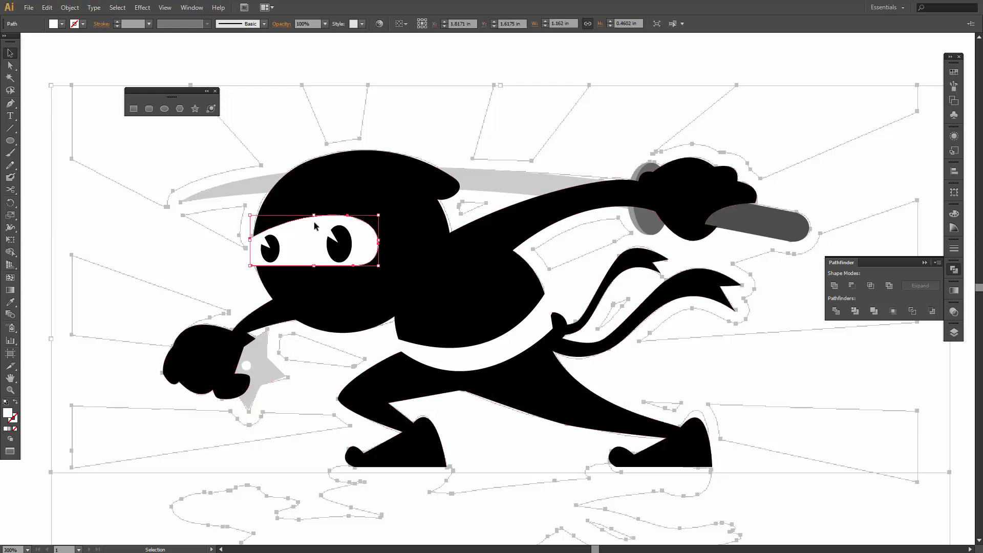
{"action": "left_click", "coordinate": [342, 178]}
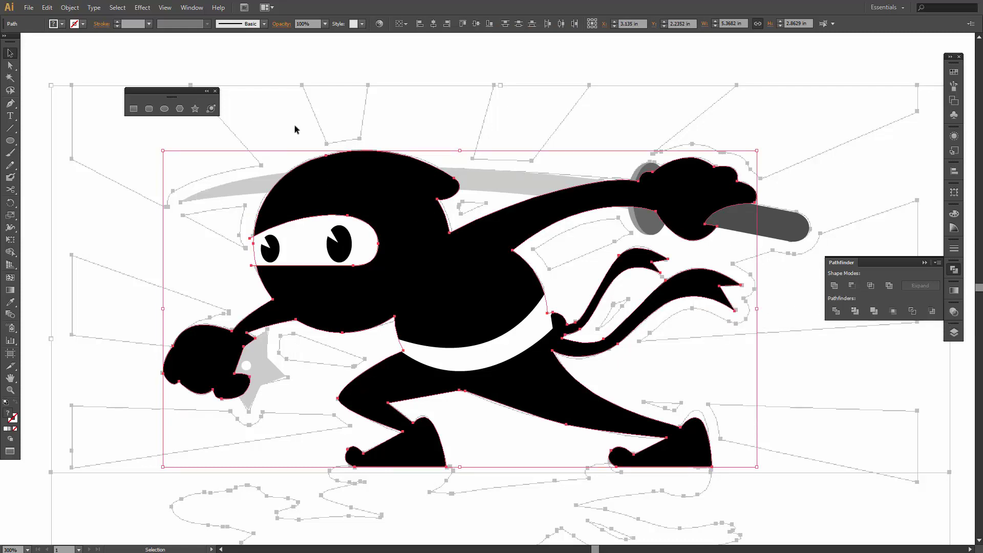
{"action": "left_click", "coordinate": [311, 242]}
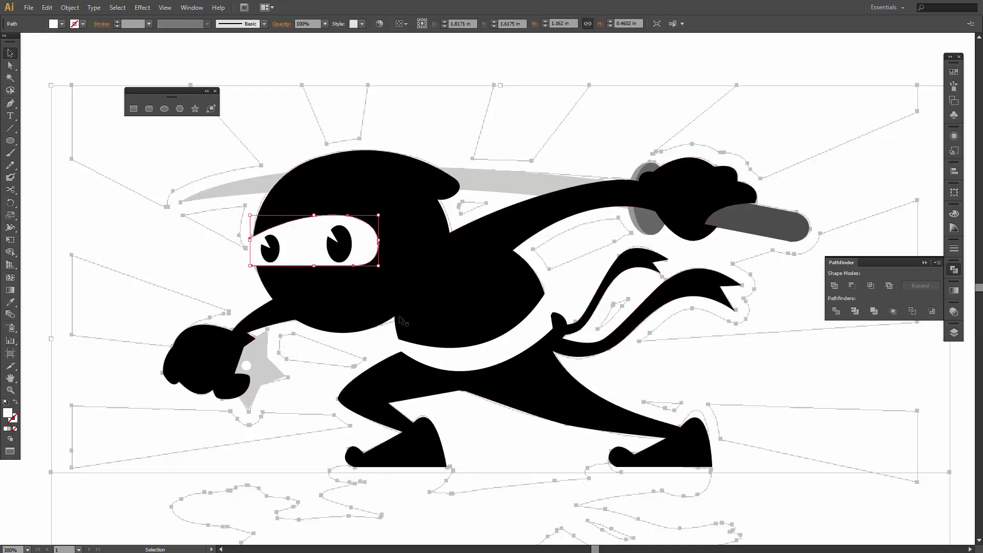
{"action": "left_click", "coordinate": [437, 356], "text": "shift"}
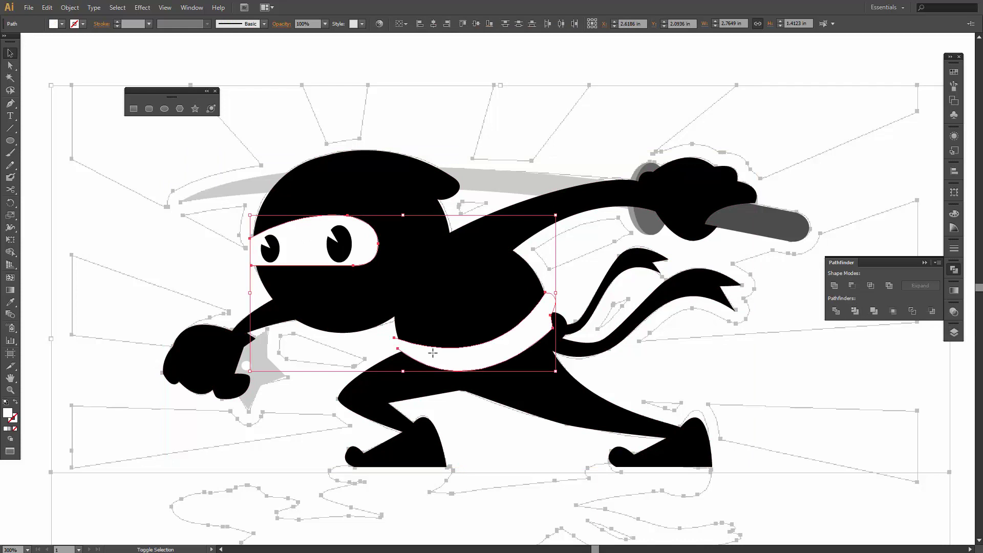
{"action": "left_click", "coordinate": [70, 23]}
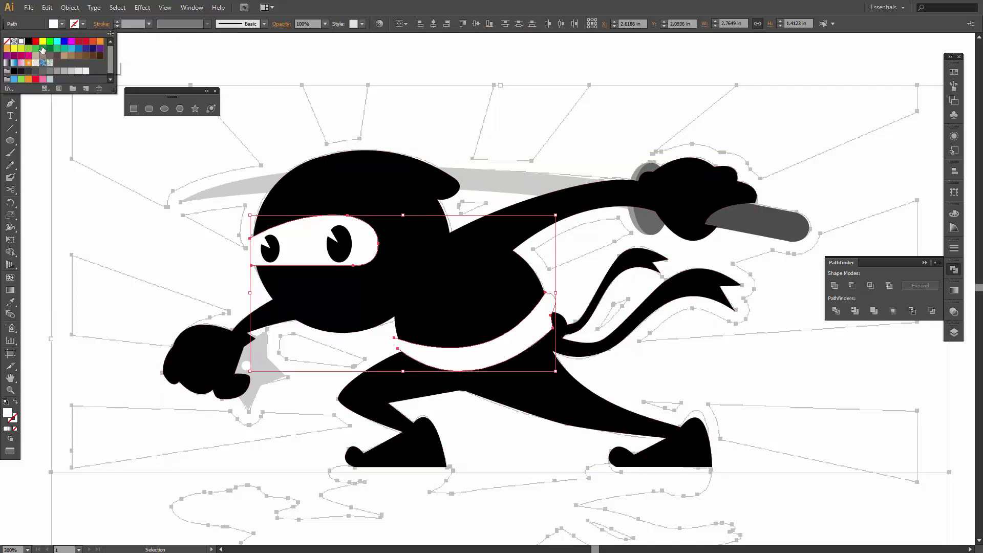
{"action": "left_click", "coordinate": [72, 45]}
Subtract the eye mask and then the belt from the black body with Minus Front
{"action": "left_click", "coordinate": [461, 356], "text": "shift"}
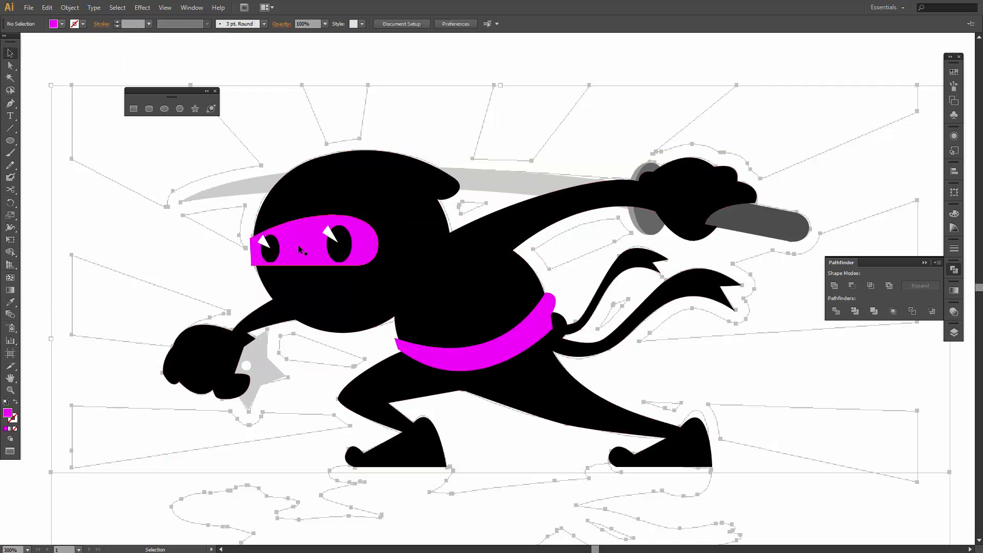
{"action": "left_click", "coordinate": [337, 187], "text": "shift"}
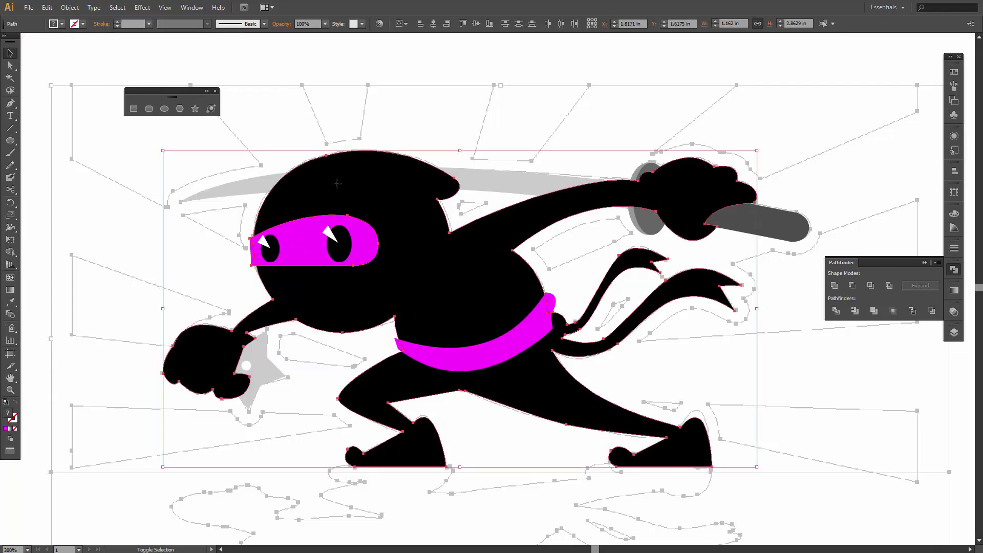
{"action": "left_click", "coordinate": [850, 290]}
{"action": "left_click", "coordinate": [456, 363]}
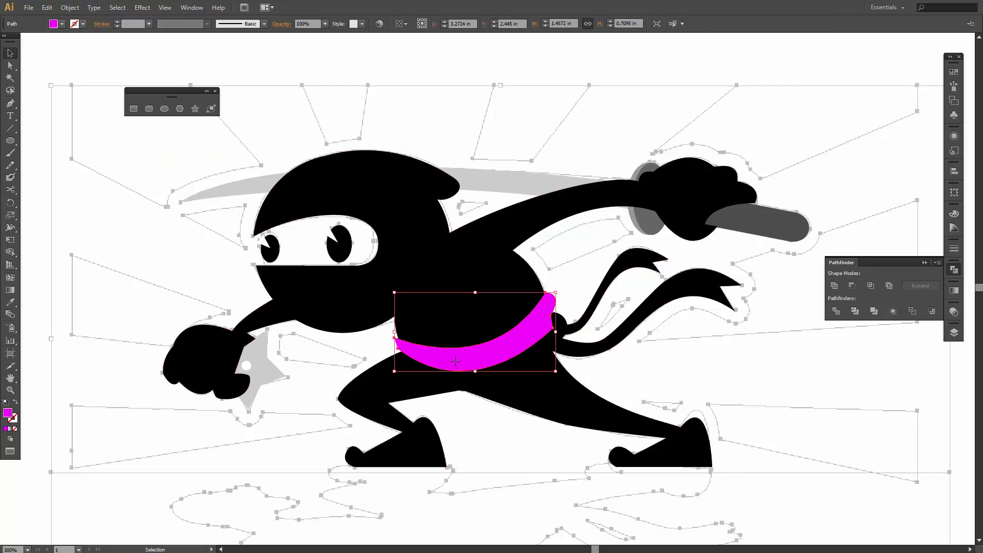
{"action": "left_click", "coordinate": [456, 270], "text": "shift"}
{"action": "left_click", "coordinate": [852, 285]}
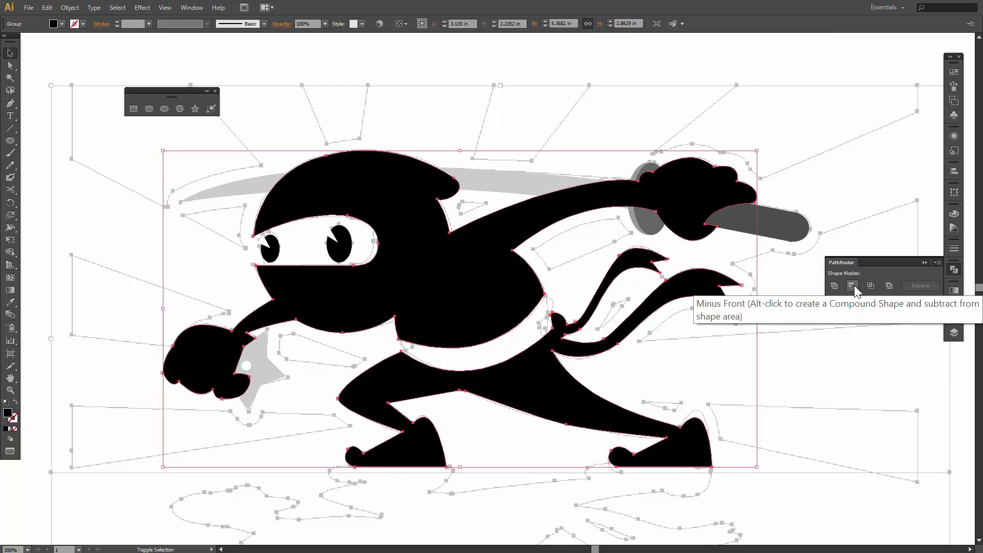
{"action": "left_click", "coordinate": [319, 362]}
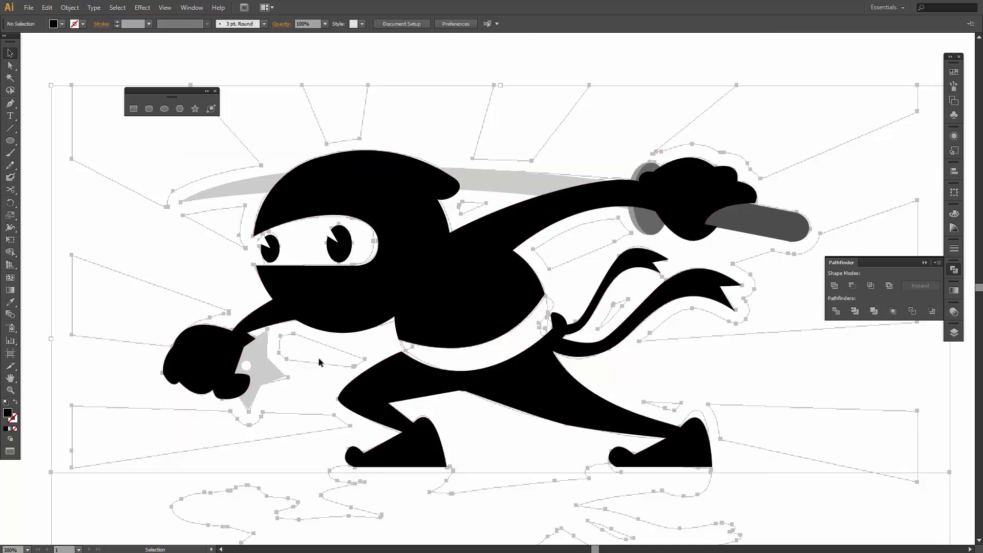
Cut the white highlights out of the left and right pupils with Minus Front
{"action": "left_click", "coordinate": [267, 243]}
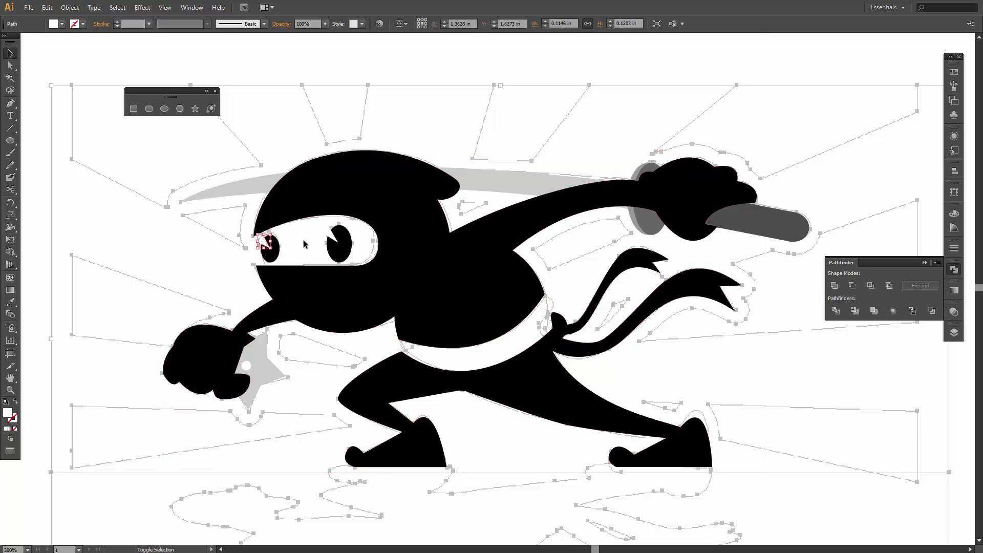
{"action": "left_click", "coordinate": [274, 253], "text": "shift"}
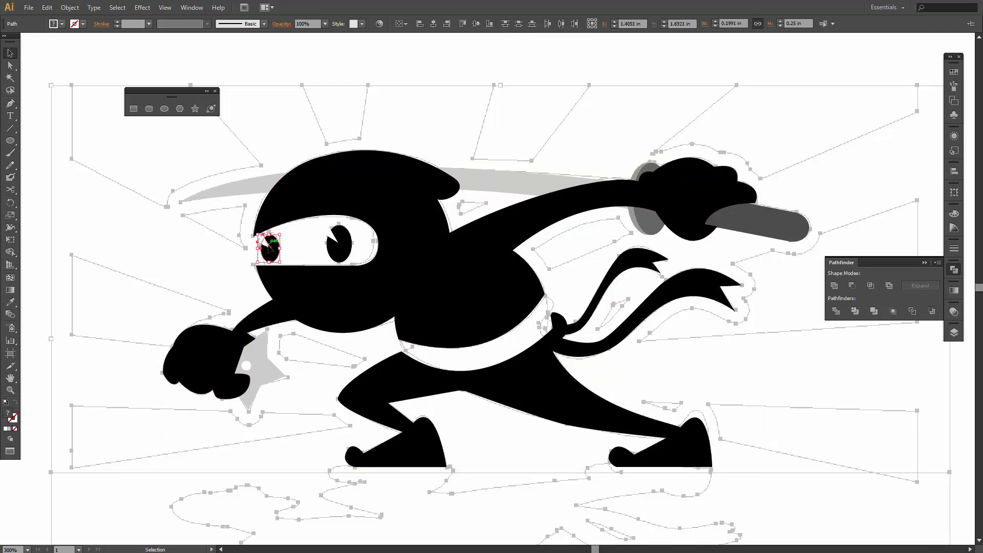
{"action": "left_click", "coordinate": [852, 285]}
{"action": "left_click", "coordinate": [314, 248]}
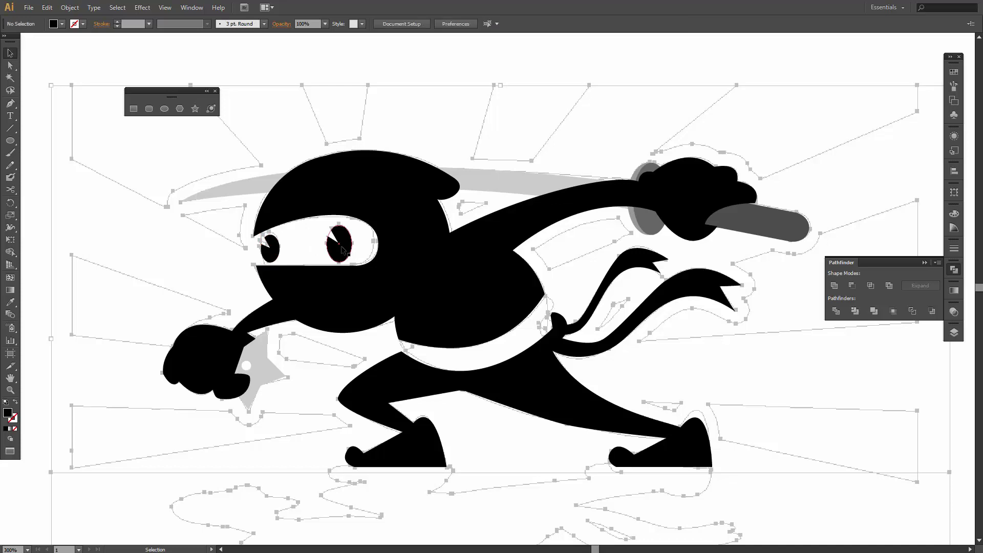
{"action": "left_click", "coordinate": [340, 253]}
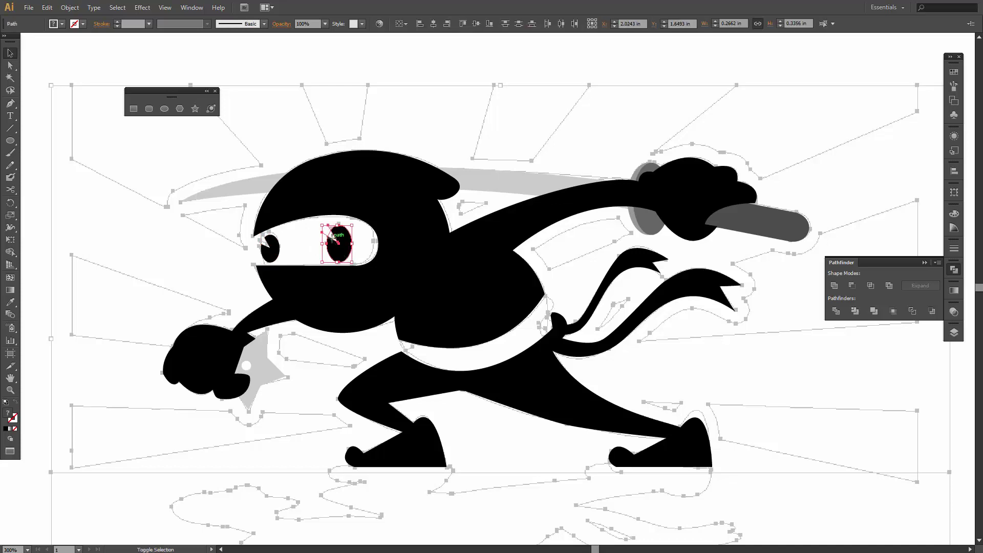
{"action": "left_click", "coordinate": [851, 285]}
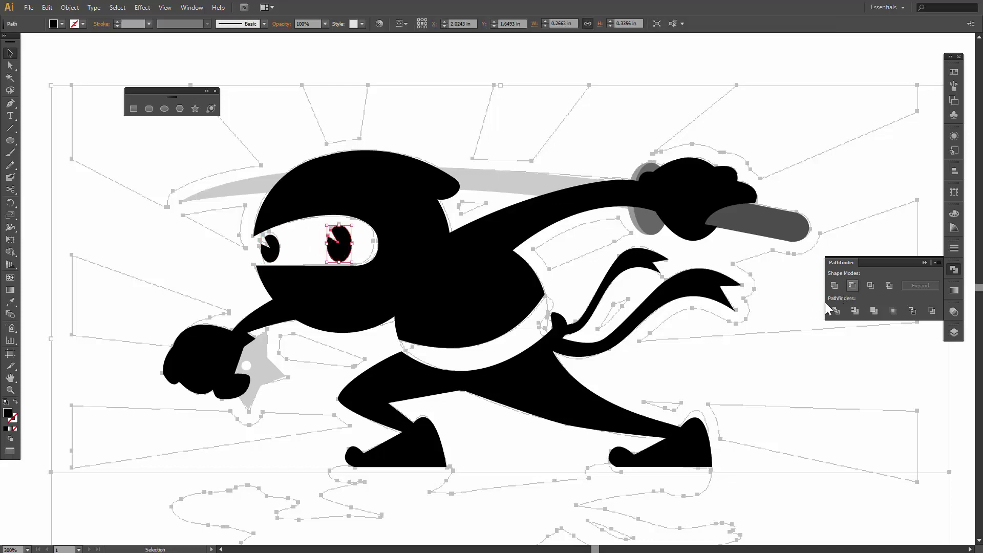
{"action": "left_click", "coordinate": [720, 347]}
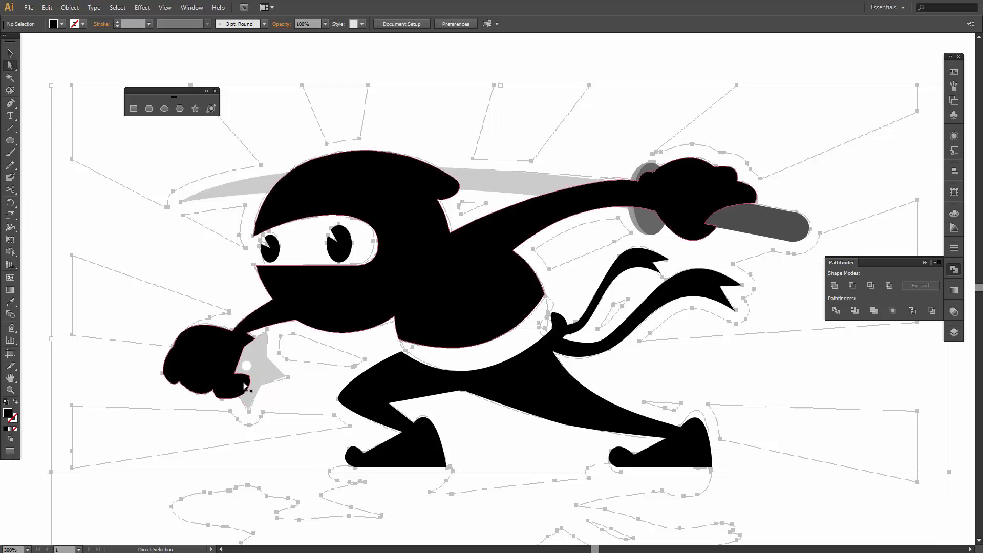
Zoom in on the fist, add an anchor on its lower edge and delete the notching anchors
{"action": "key", "text": "z"}
{"action": "left_click_drag", "start_coordinate": [152, 307], "coordinate": [308, 441]}
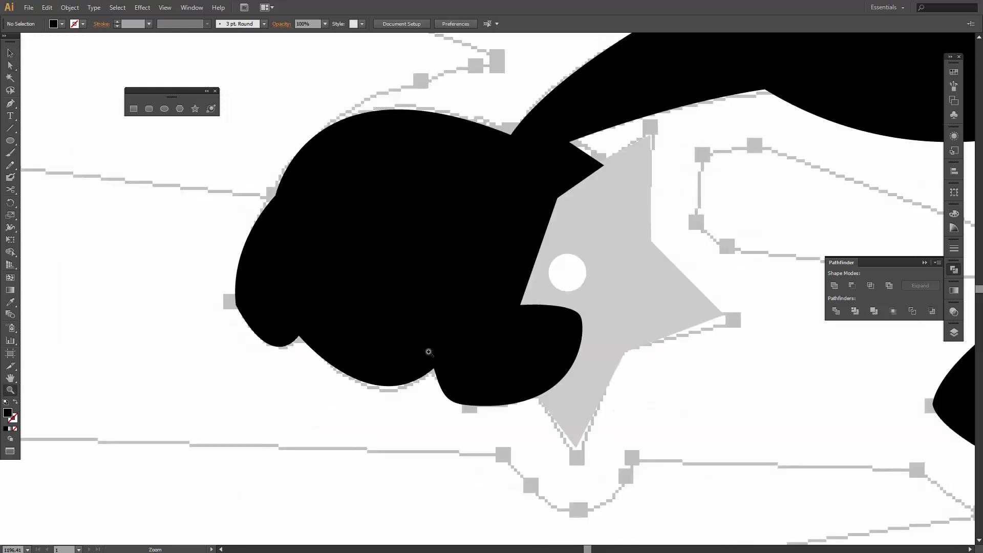
{"action": "left_click_drag", "start_coordinate": [536, 330], "coordinate": [473, 334]}
{"action": "key", "text": "a"}
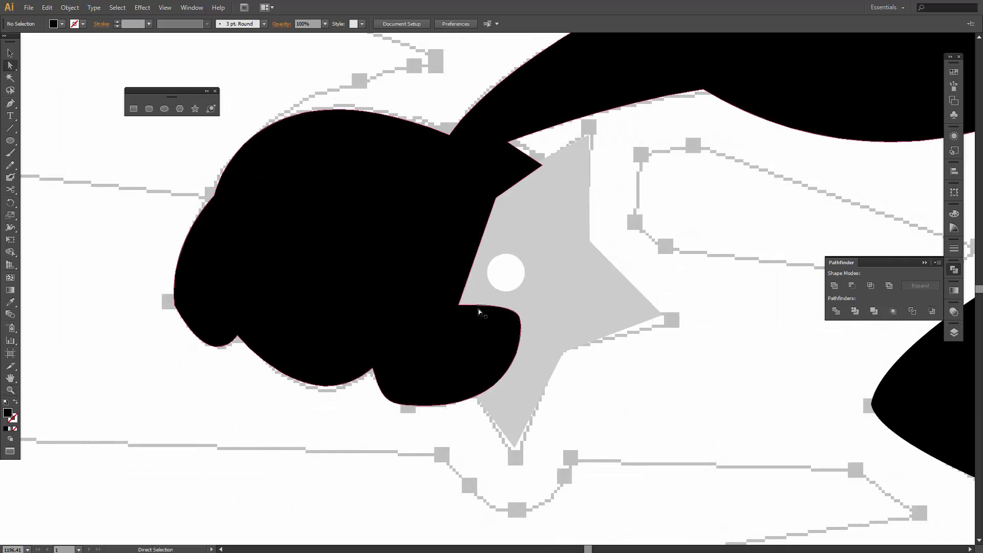
{"action": "left_click", "coordinate": [465, 321]}
{"action": "left_click", "coordinate": [462, 313]}
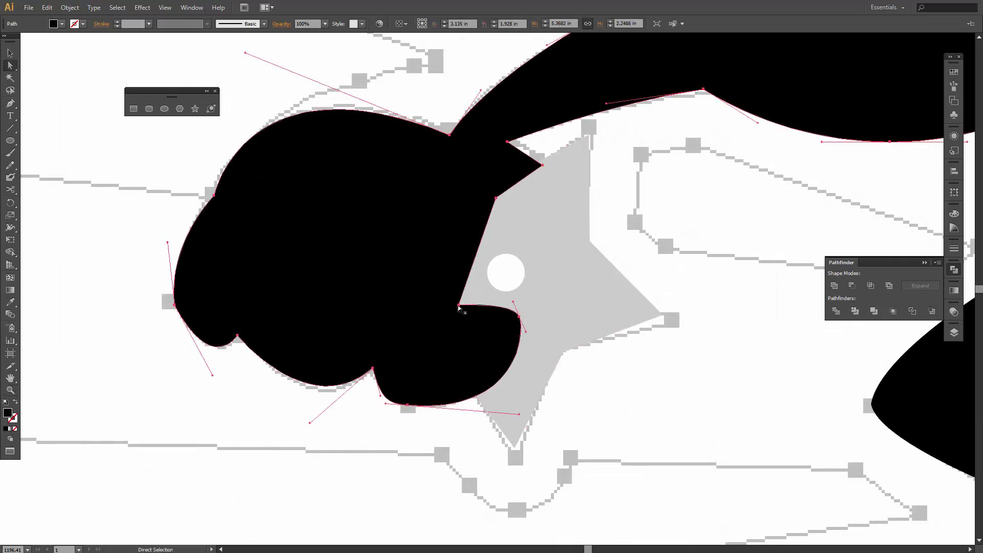
{"action": "left_click", "coordinate": [459, 305]}
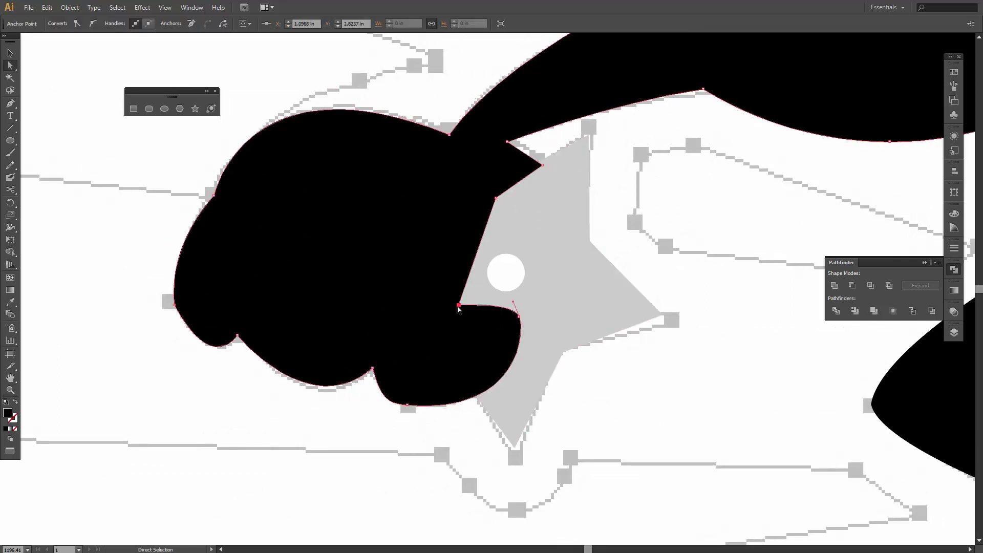
{"action": "left_click", "coordinate": [542, 313]}
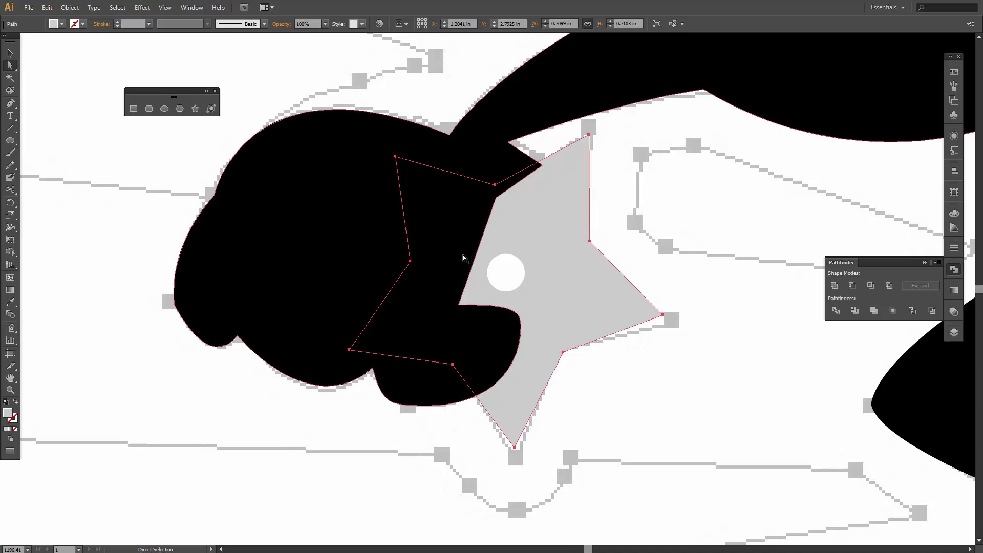
{"action": "left_click", "coordinate": [481, 389]}
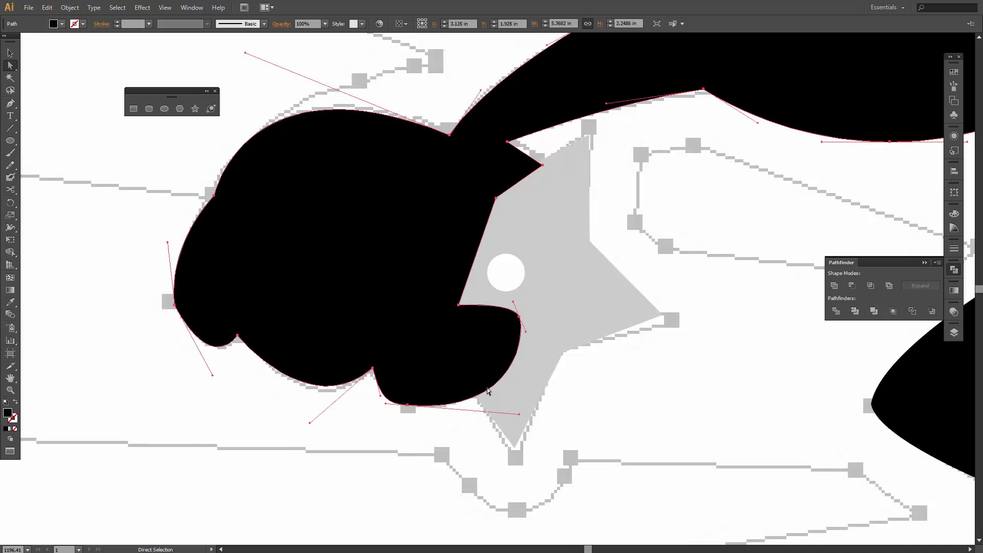
{"action": "key", "text": "plus"}
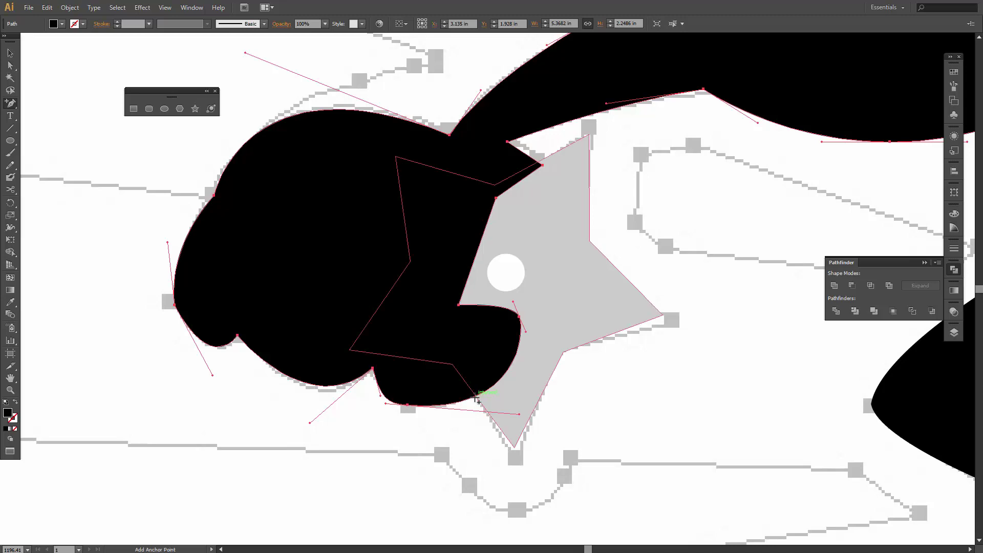
{"action": "left_click", "coordinate": [474, 397]}
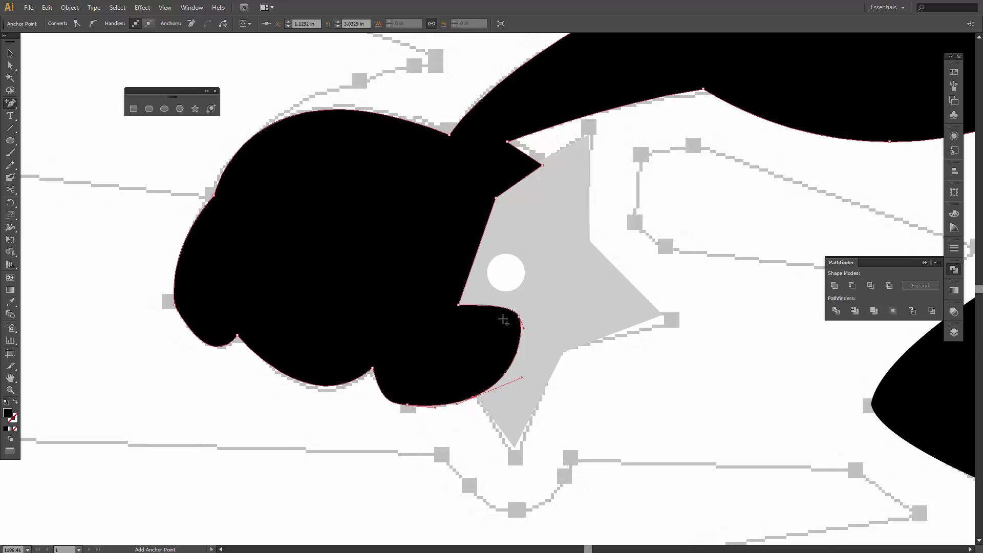
{"action": "left_click", "coordinate": [520, 317]}
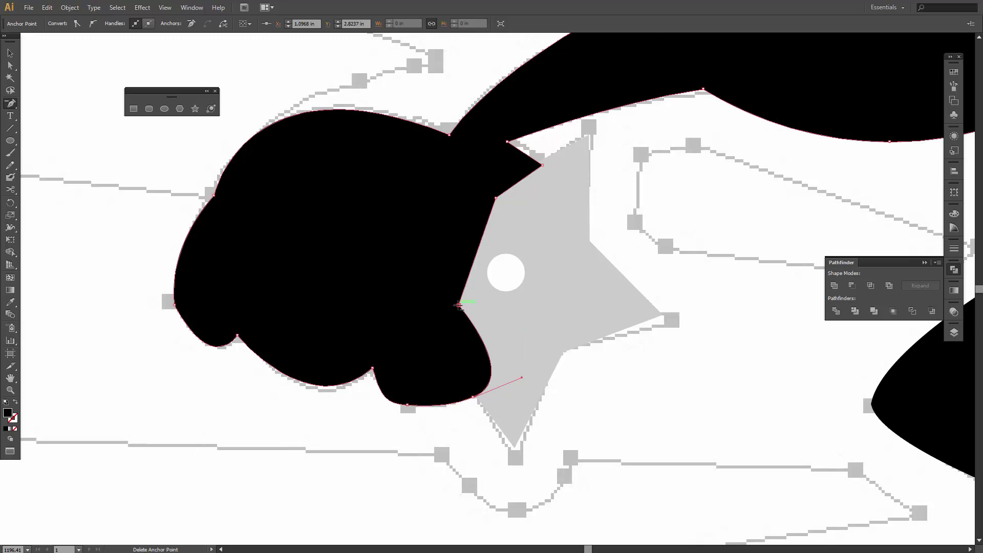
{"action": "left_click", "coordinate": [459, 306]}
Convert the fist's corners to smooth curves and drag handles to round the knuckles
{"action": "key", "text": "shift+c"}
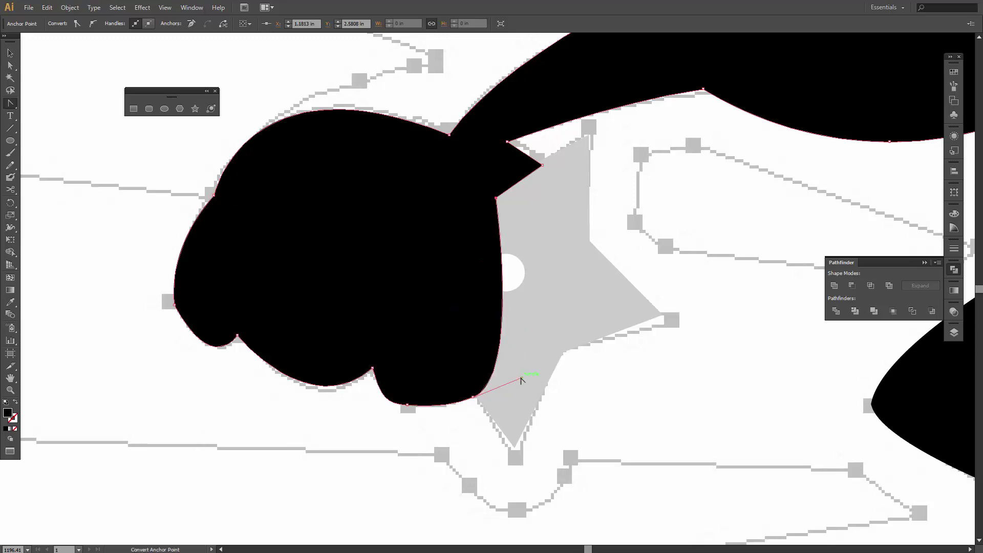
{"action": "left_click_drag", "start_coordinate": [521, 381], "coordinate": [423, 286]}
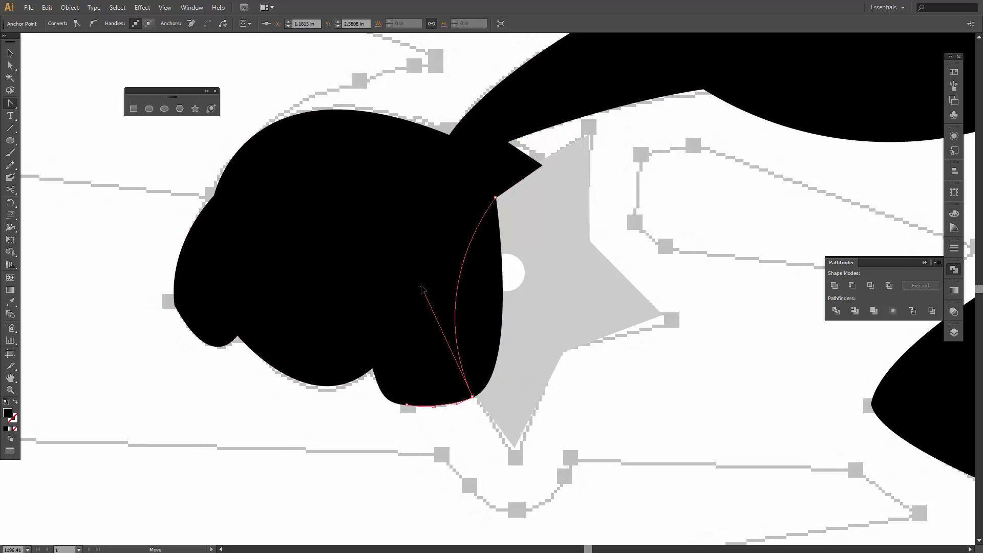
{"action": "key", "text": "a"}
{"action": "left_click_drag", "start_coordinate": [474, 396], "coordinate": [476, 397]}
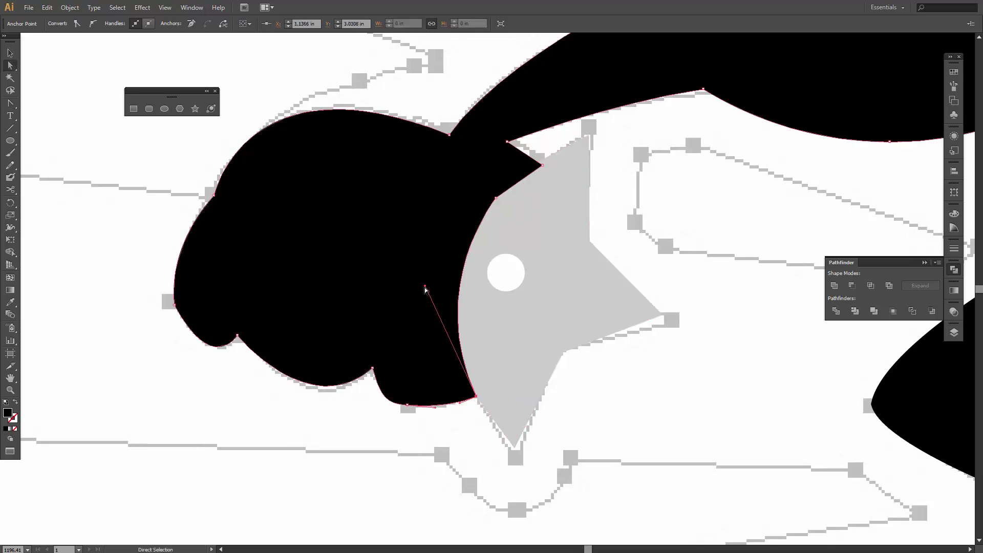
{"action": "left_click_drag", "start_coordinate": [426, 289], "coordinate": [394, 260]}
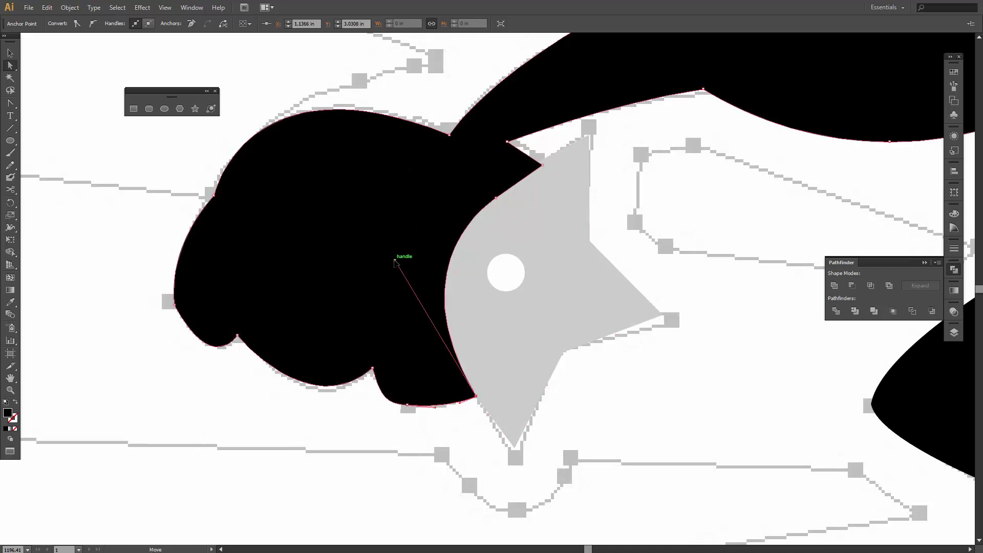
{"action": "key", "text": "shift+c"}
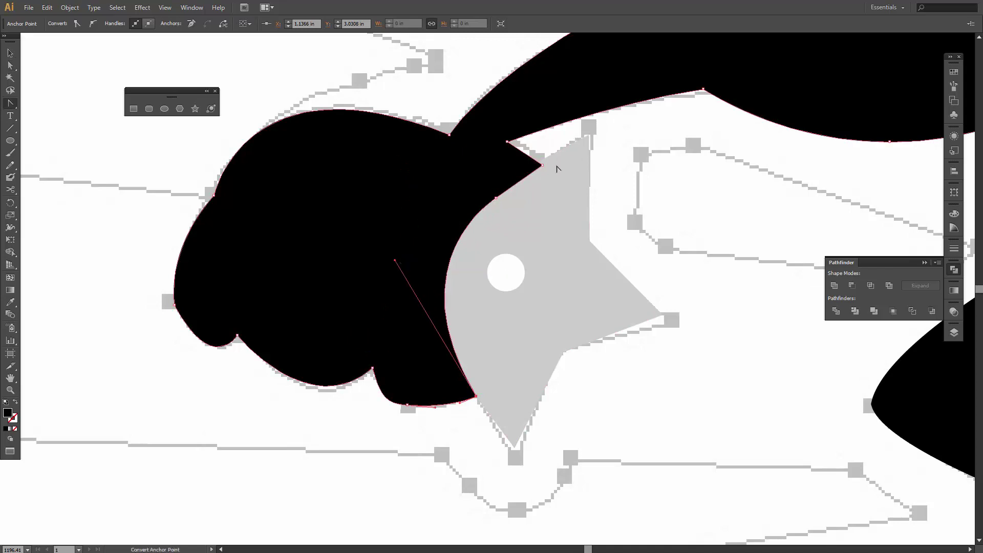
{"action": "left_click_drag", "start_coordinate": [507, 143], "coordinate": [535, 128]}
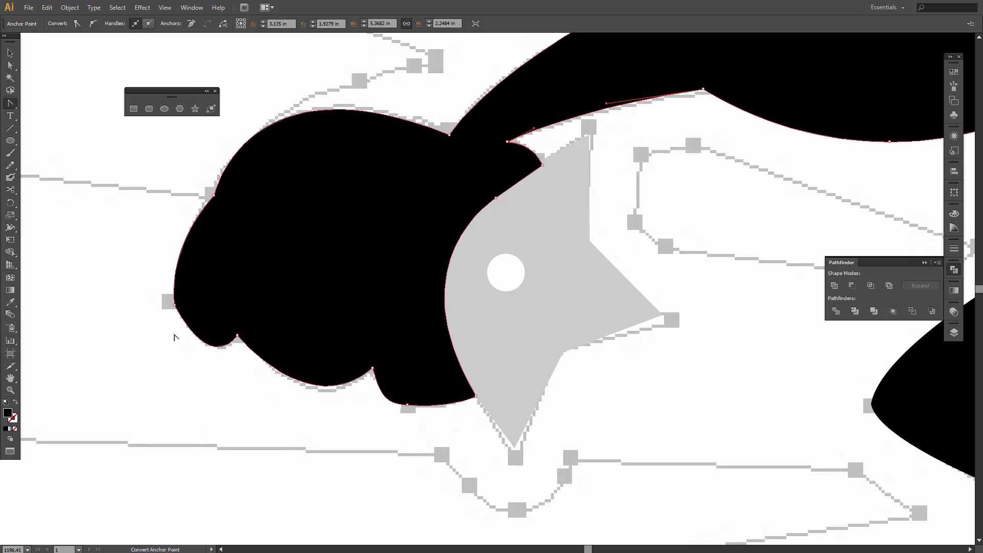
{"action": "left_click_drag", "start_coordinate": [174, 305], "coordinate": [192, 361]}
{"action": "left_click_drag", "start_coordinate": [186, 363], "coordinate": [185, 359]}
{"action": "key", "text": "ctrl"}
{"action": "left_click_drag", "start_coordinate": [175, 307], "coordinate": [183, 297]}
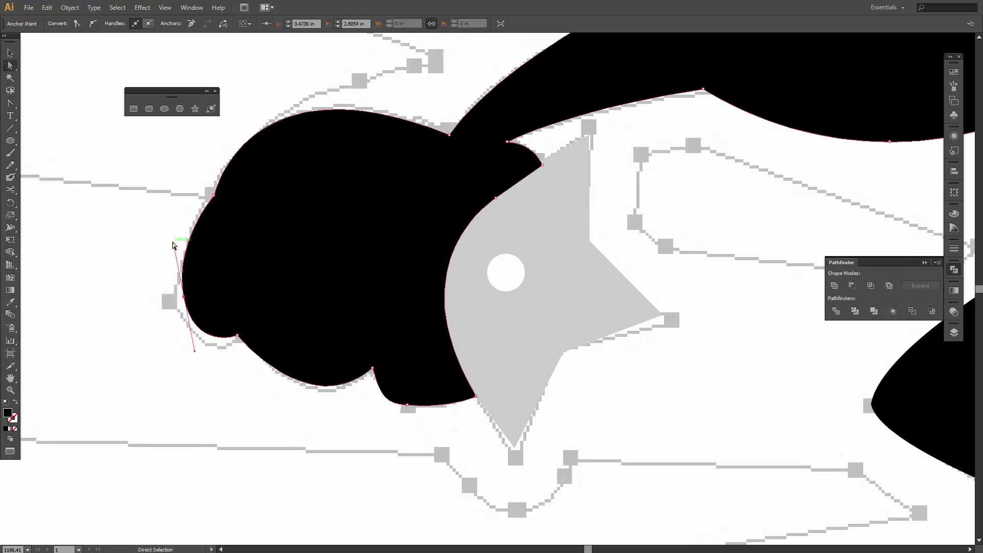
{"action": "left_click_drag", "start_coordinate": [172, 245], "coordinate": [179, 235]}
Drag the anchor on the hand's left side to smooth its curve
{"action": "key", "text": "v"}
{"action": "key", "text": "ctrl+minus"}
{"action": "key", "text": "ctrl+minus"}
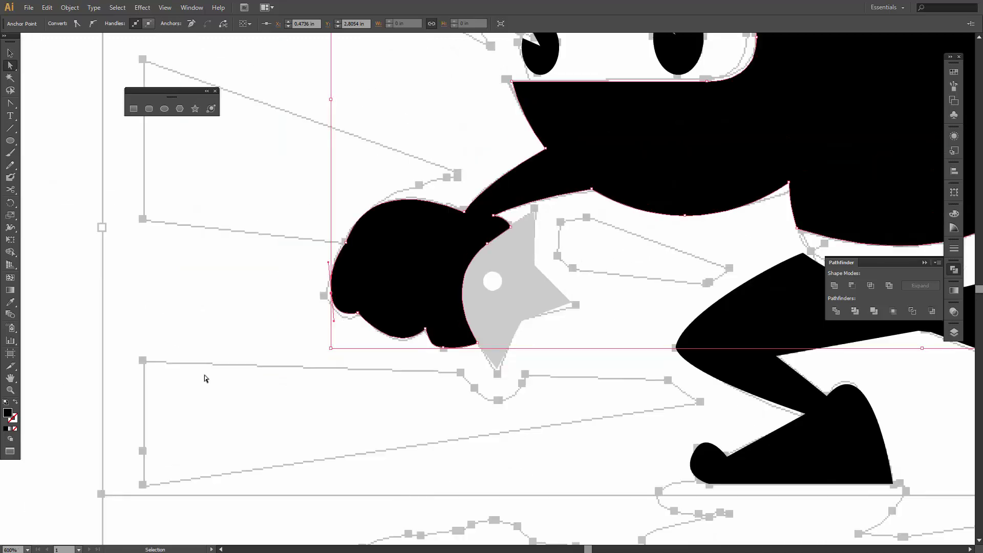
{"action": "key", "text": "ctrl"}
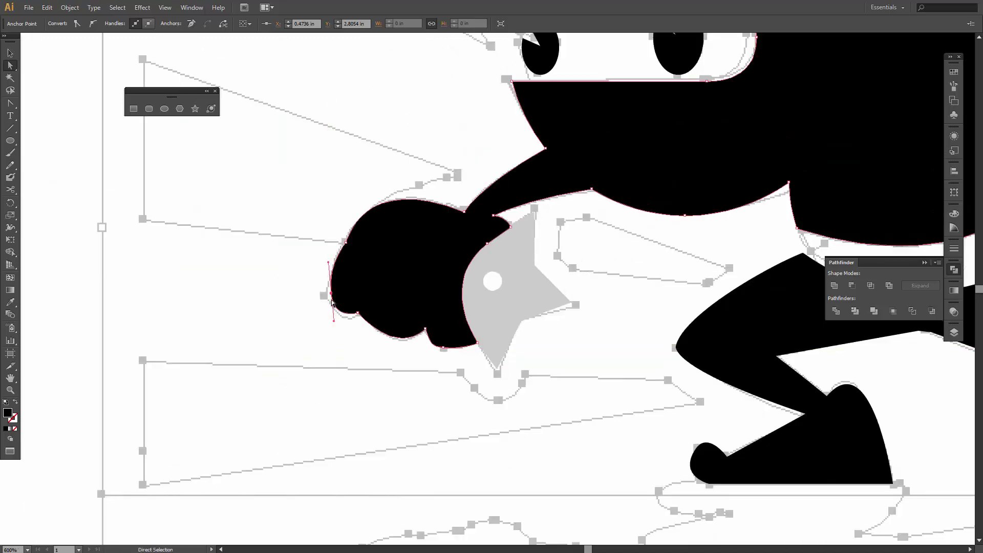
{"action": "left_click_drag", "start_coordinate": [331, 297], "coordinate": [336, 293]}
{"action": "left_click", "coordinate": [324, 364]}
Zoom out and pan so the whole ninja and artboard are centred in view
{"action": "key", "text": "ctrl+minus"}
{"action": "key", "text": "ctrl+minus"}
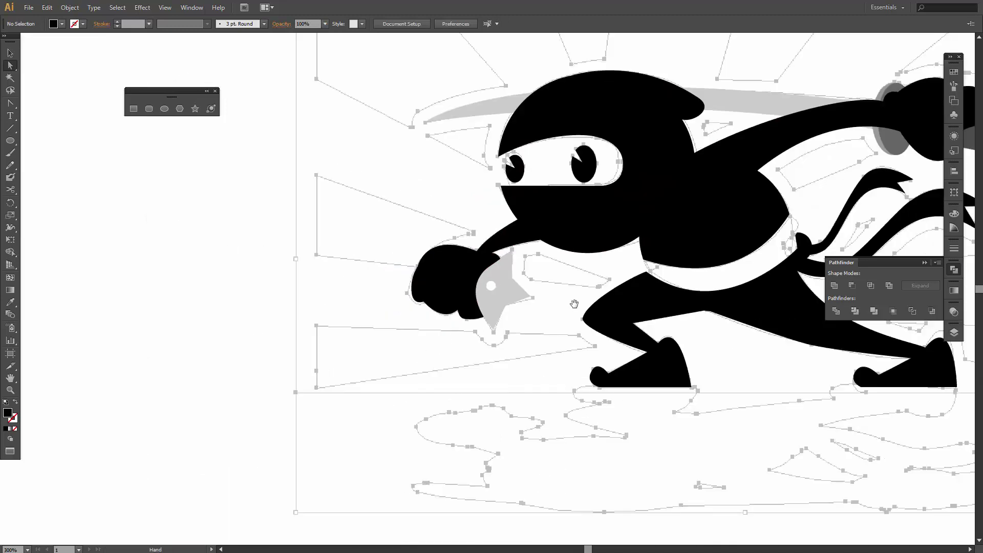
{"action": "left_click_drag", "start_coordinate": [575, 305], "coordinate": [408, 309]}
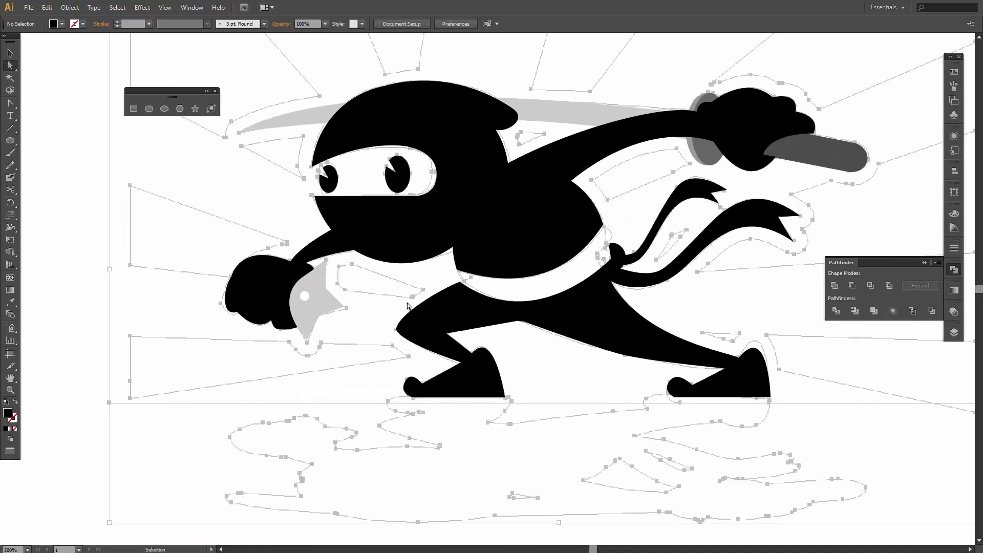
{"action": "key", "text": "ctrl+minus"}
{"action": "left_click_drag", "start_coordinate": [566, 284], "coordinate": [543, 286]}
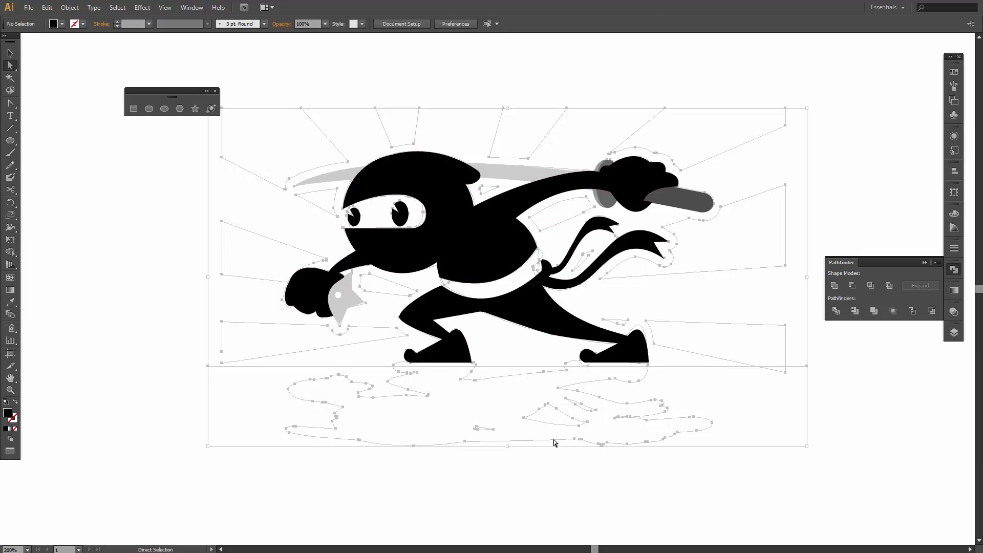
{"action": "scroll", "coordinate": [489, 277], "scroll_direction": "up", "scroll_amount": 3}
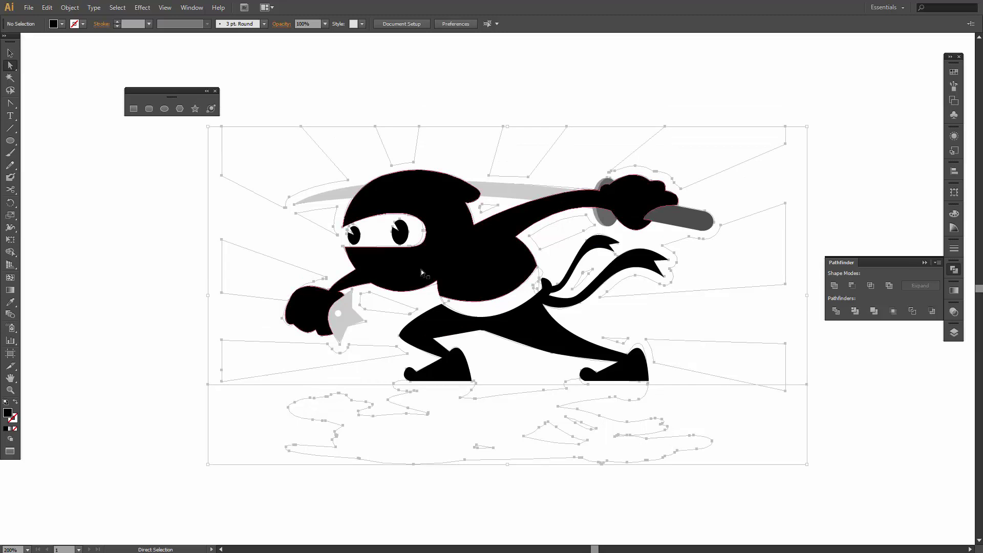
{"action": "key", "text": "v"}
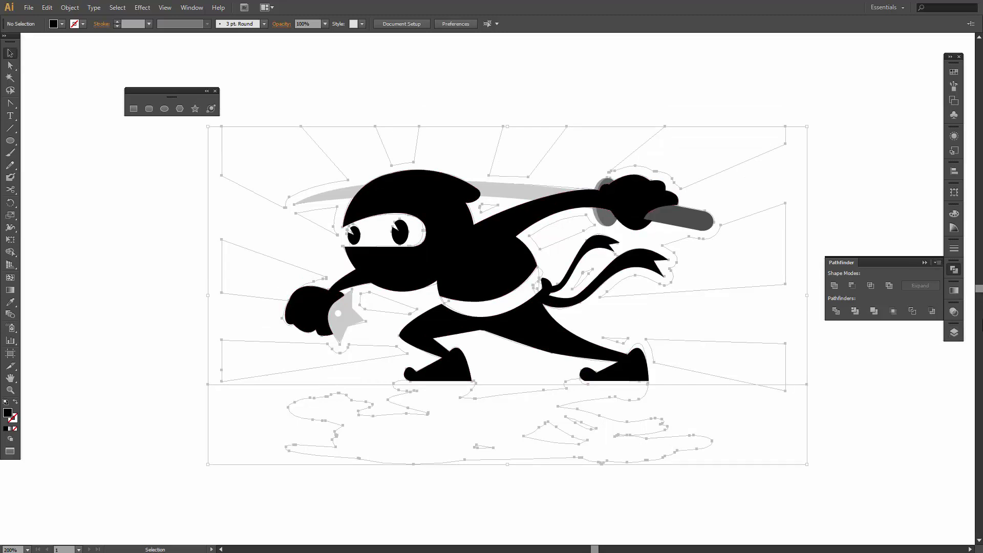
Confirm the NINJA layer name, add Layer 3 below it and name it 'shadow'
{"action": "left_click", "coordinate": [955, 334]}
{"action": "left_click", "coordinate": [954, 333]}
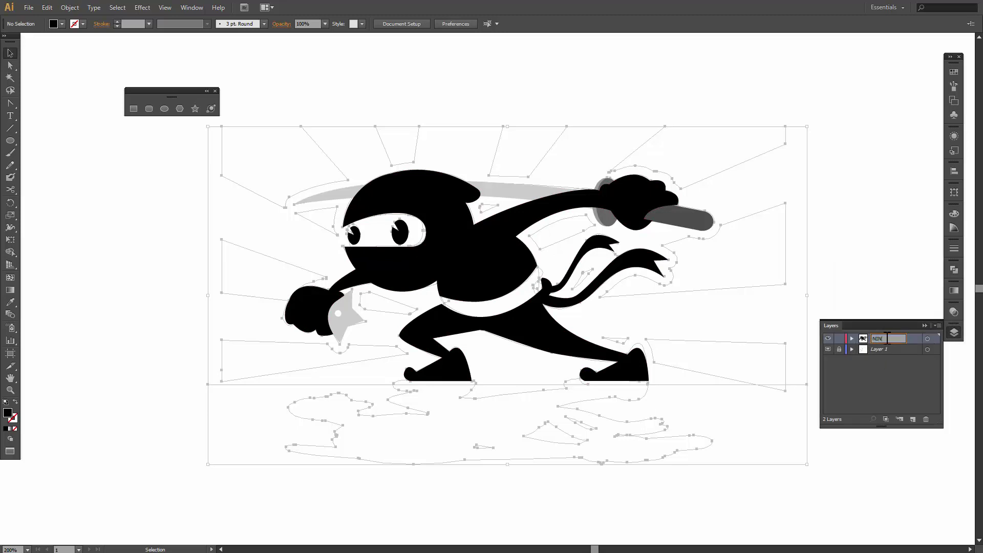
{"action": "key", "text": "Return"}
{"action": "left_click", "coordinate": [914, 420]}
{"action": "left_click_drag", "start_coordinate": [883, 337], "coordinate": [881, 351]}
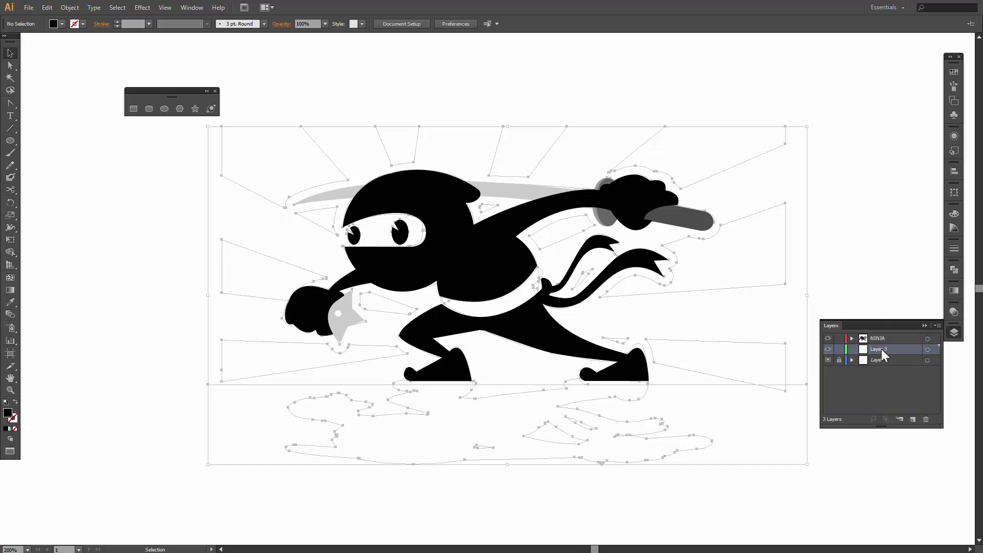
{"action": "key", "text": "shift+s"}
{"action": "key", "text": "shift+w"}
{"action": "key", "text": "Return"}
Add another layer below shadow and rename it 'background'
{"action": "left_click", "coordinate": [912, 419]}
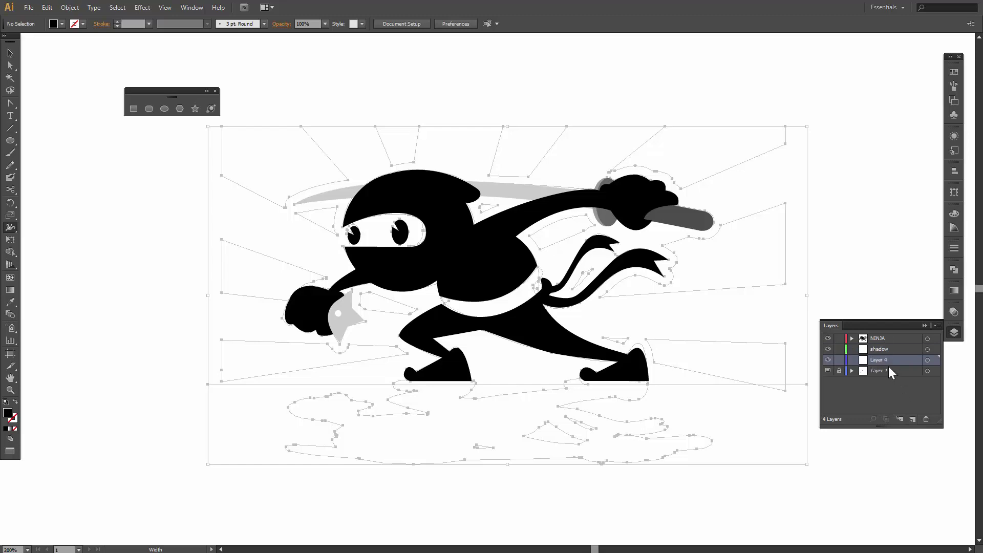
{"action": "key", "text": "c"}
{"action": "key", "text": "n"}
{"action": "key", "text": "Return"}
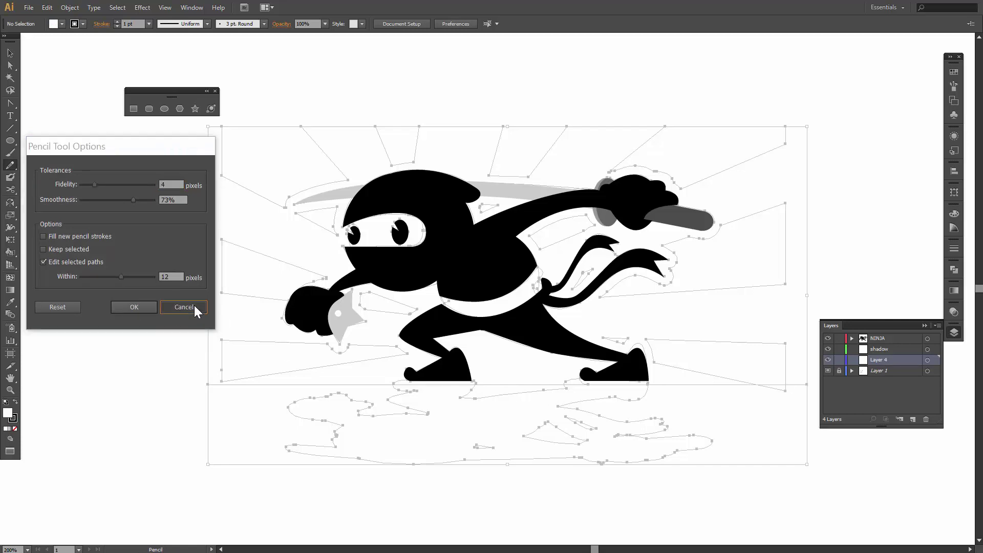
{"action": "left_click", "coordinate": [195, 305]}
{"action": "double_click", "coordinate": [879, 361]}
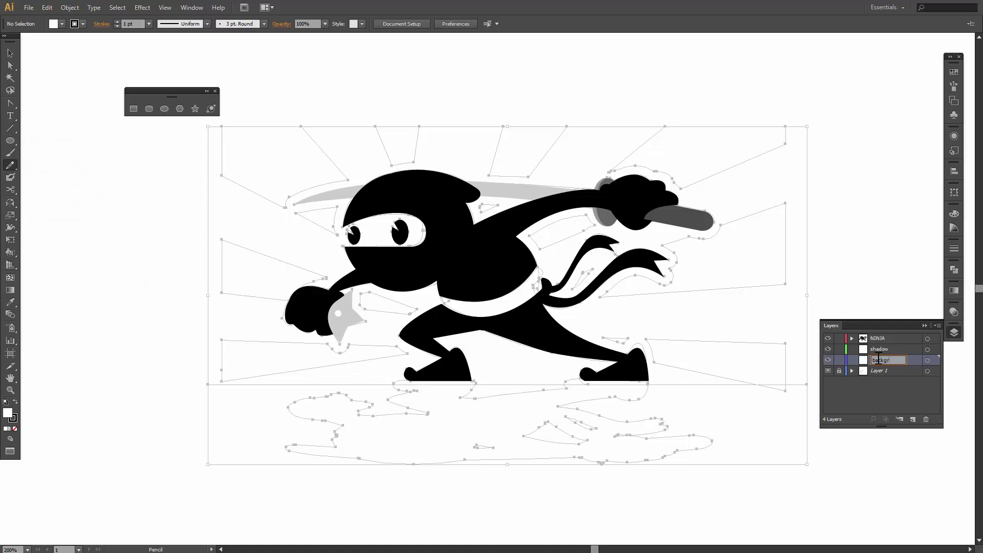
{"action": "type", "text": "background"}
{"action": "key", "text": "Return"}
Set the NINJA layer to outline view and draw a closed wedge from the top-left corner toward the centre
{"action": "left_click", "coordinate": [828, 339], "text": "ctrl"}
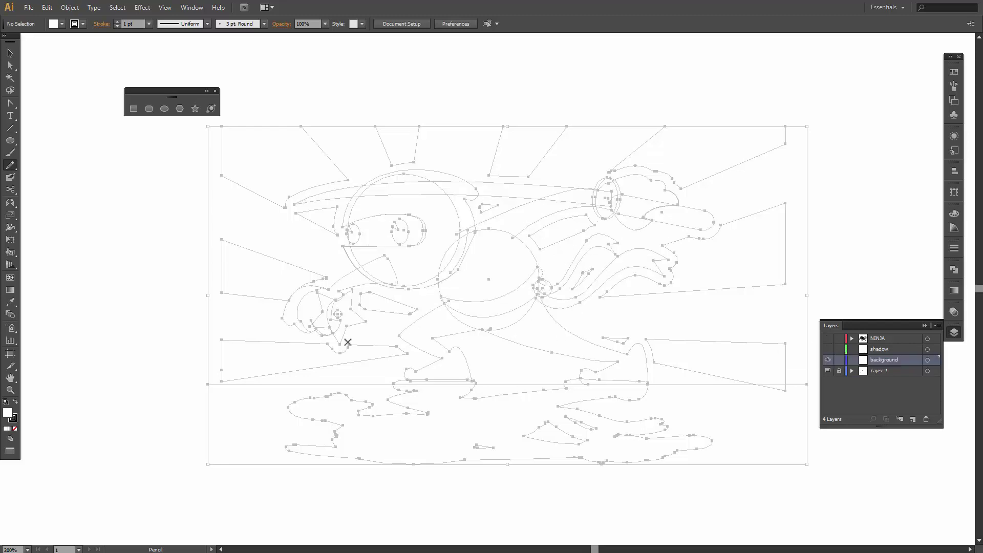
{"action": "key", "text": "p"}
{"action": "left_click", "coordinate": [222, 125]}
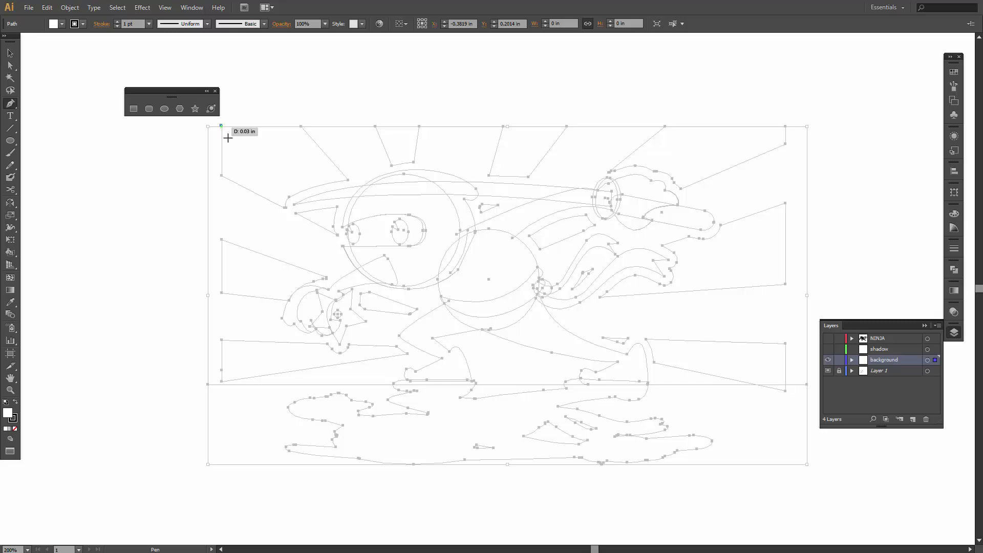
{"action": "left_click", "coordinate": [221, 176]}
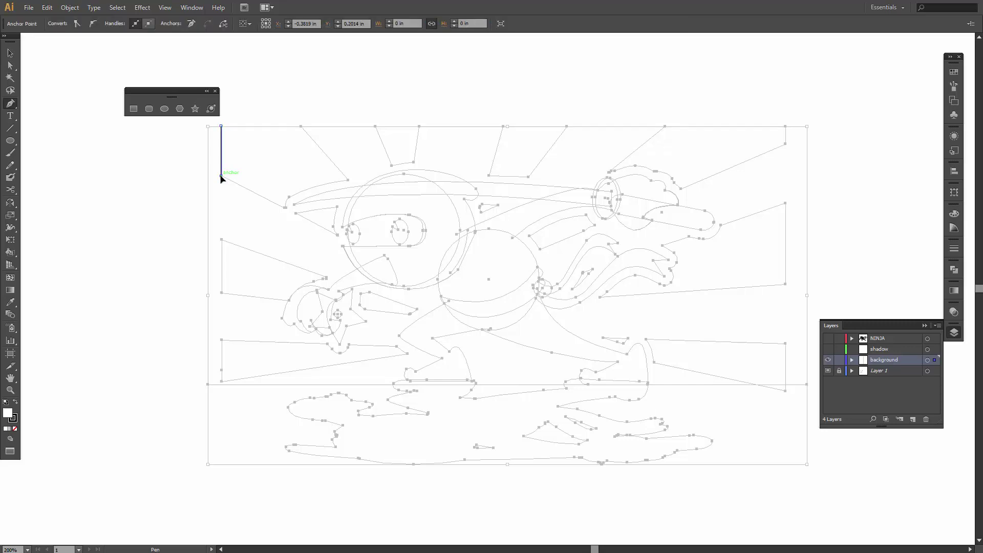
{"action": "left_click", "coordinate": [488, 315]}
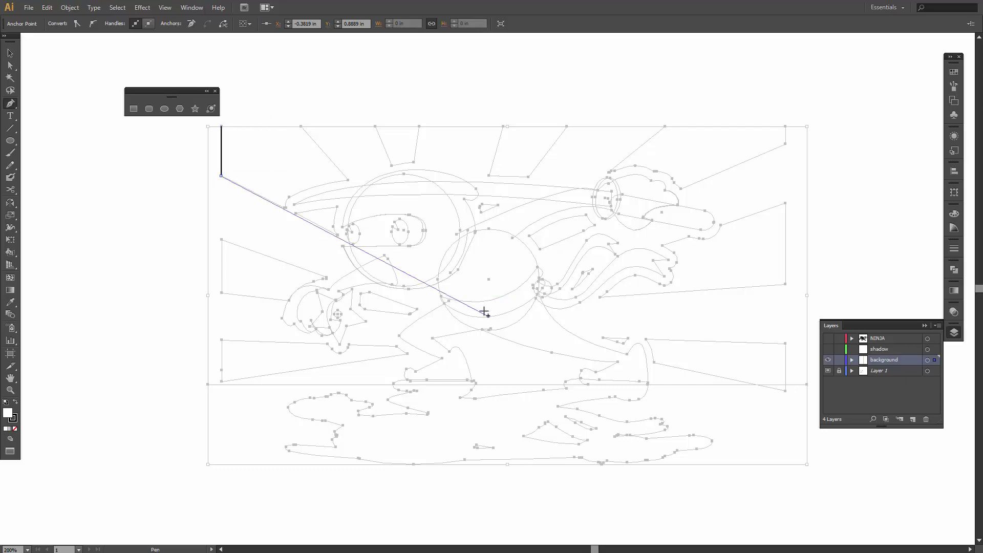
{"action": "left_click", "coordinate": [301, 125]}
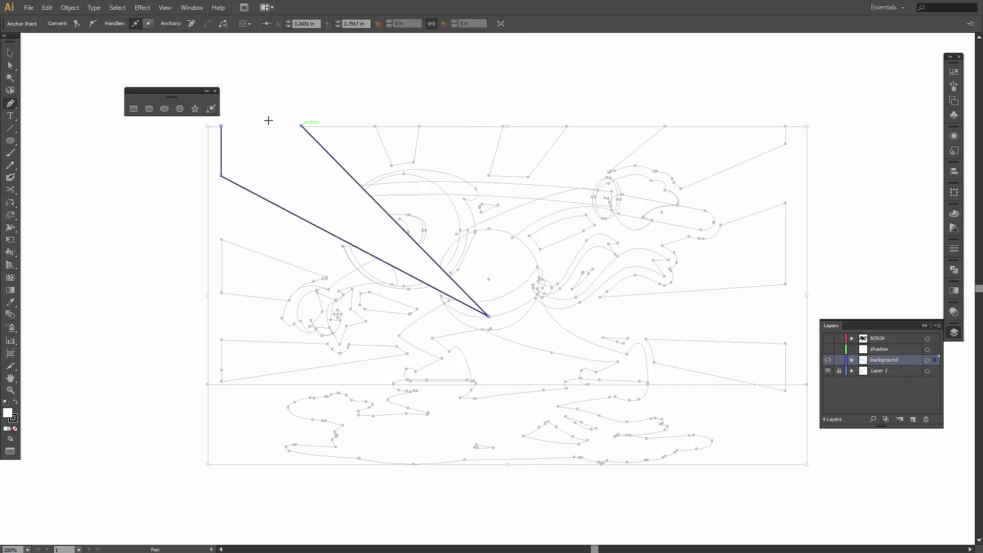
{"action": "left_click", "coordinate": [222, 126]}
{"action": "left_click", "coordinate": [221, 126]}
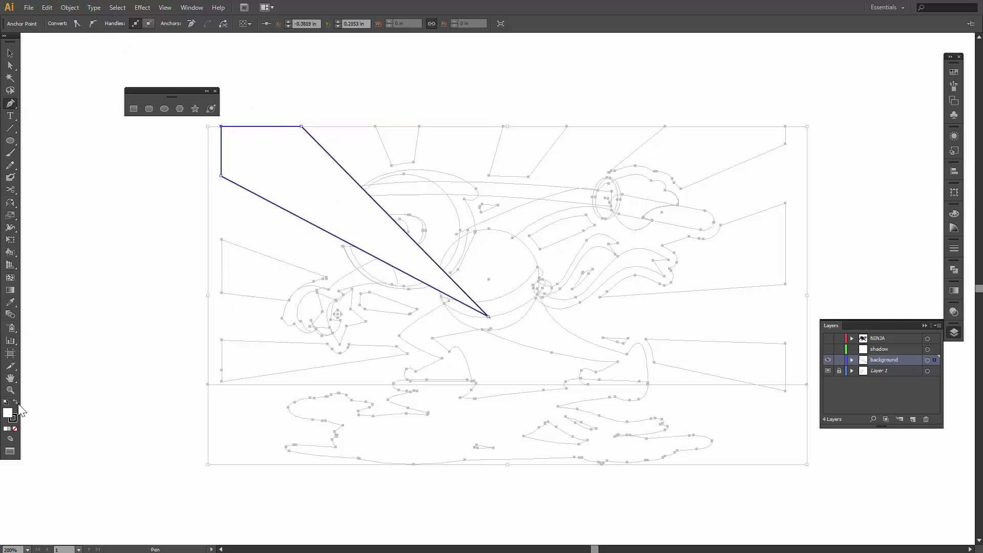
Swap the ray from stroke to fill and colour it crimson red (D32935)
{"action": "left_click", "coordinate": [16, 404]}
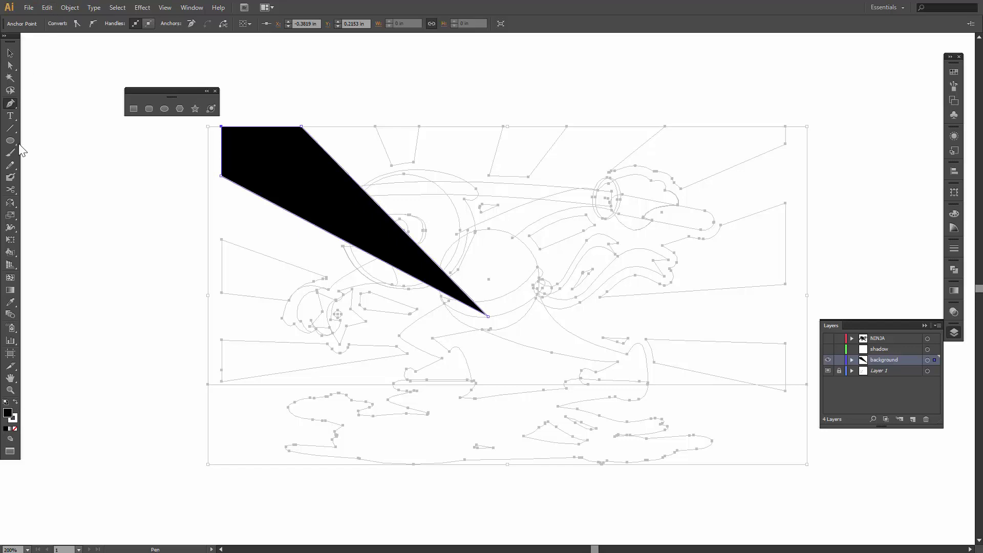
{"action": "left_click", "coordinate": [9, 58]}
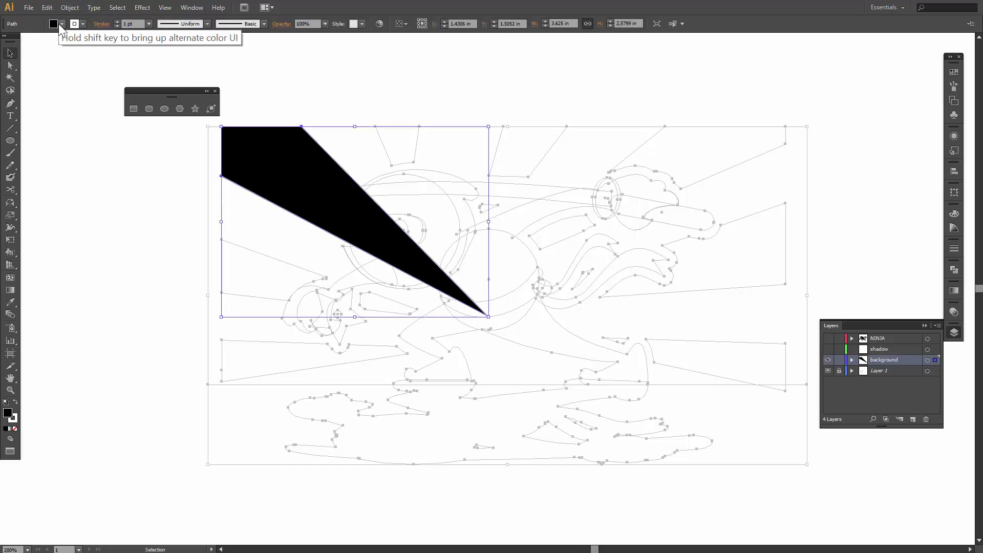
{"action": "left_click", "coordinate": [61, 24]}
{"action": "left_click", "coordinate": [35, 79]}
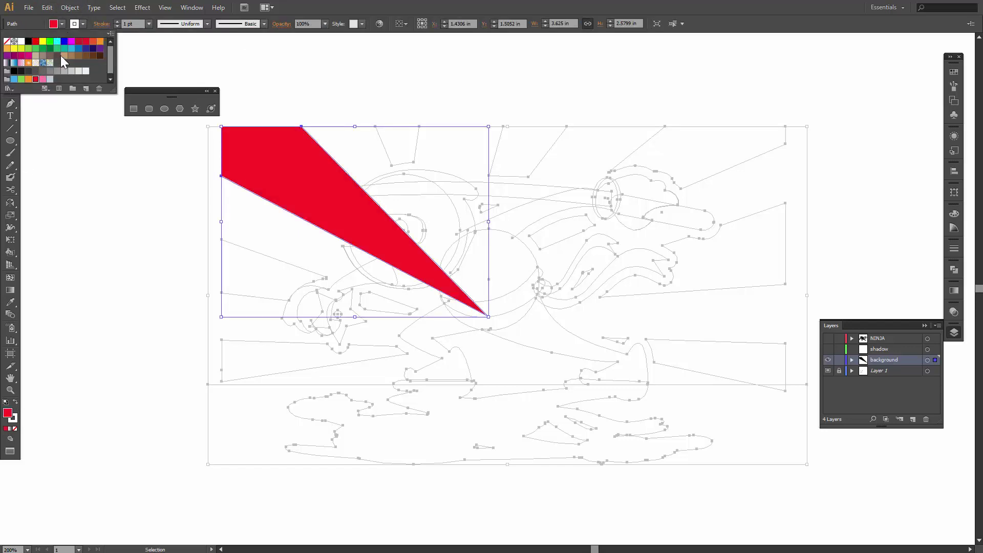
{"action": "left_click", "coordinate": [86, 41]}
{"action": "left_click", "coordinate": [152, 222]}
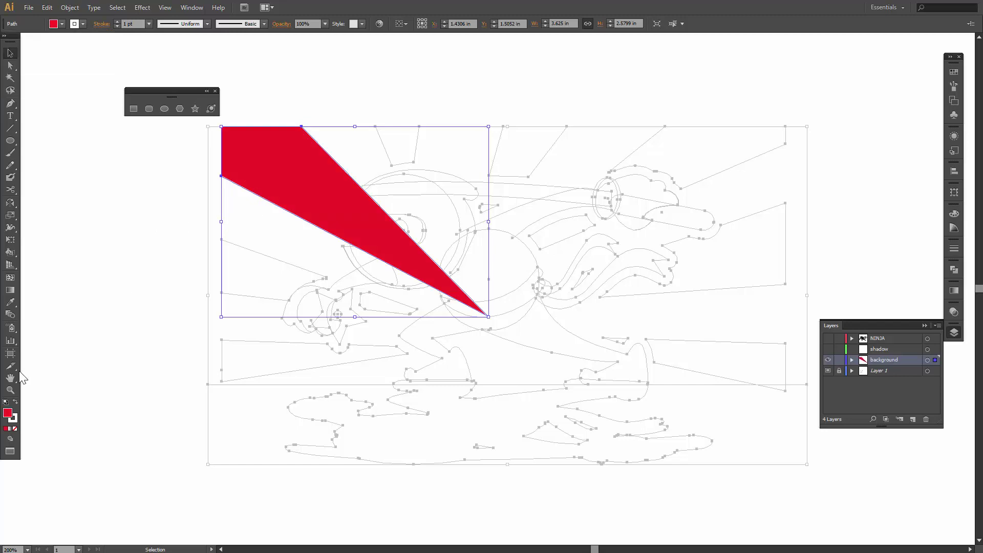
{"action": "double_click", "coordinate": [7, 413]}
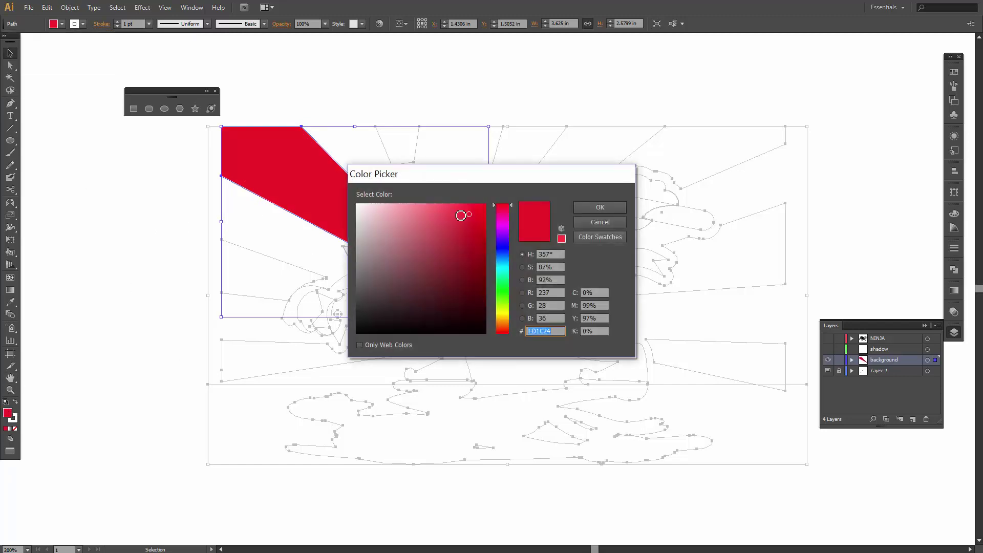
{"action": "left_click_drag", "start_coordinate": [463, 215], "coordinate": [463, 225]}
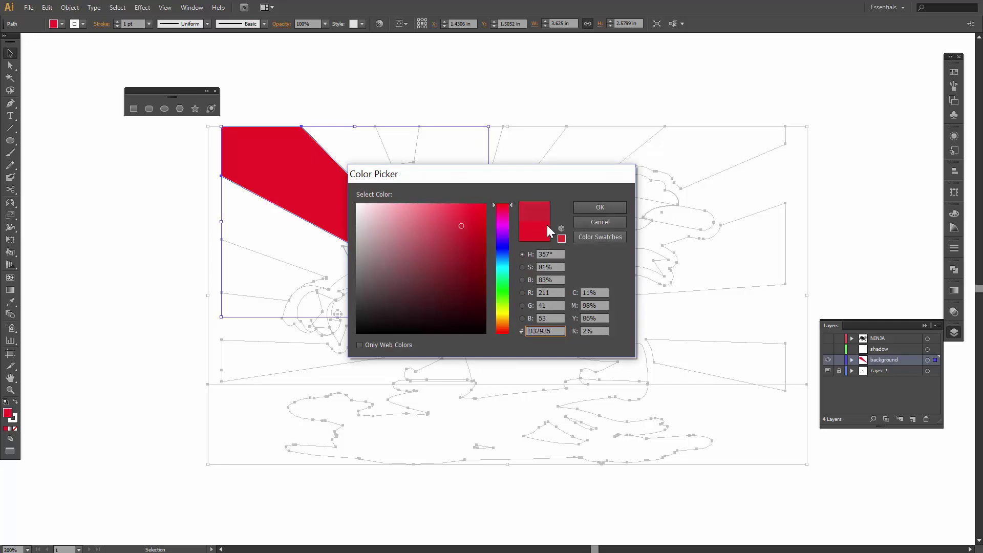
{"action": "left_click", "coordinate": [600, 207]}
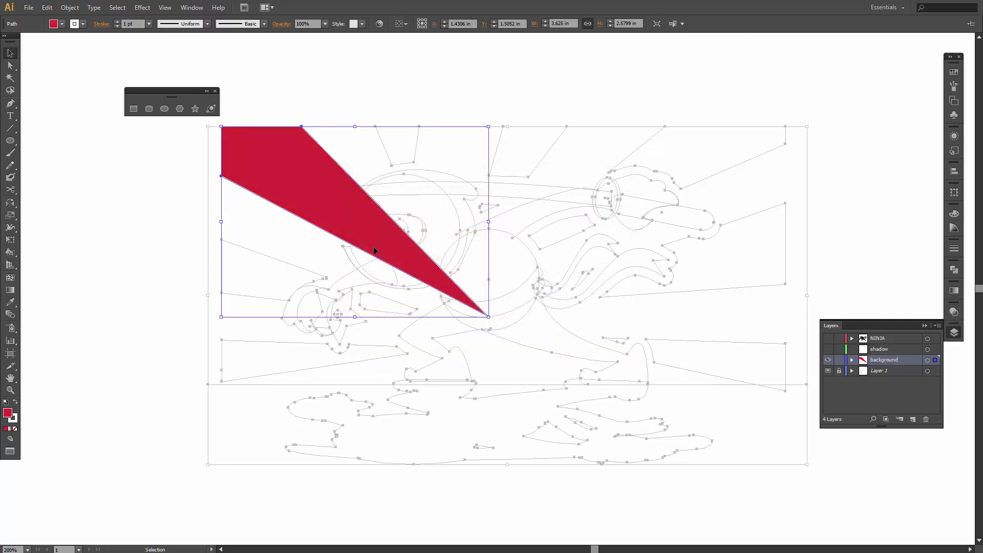
Draw two more closed ray wedges from the left edge pointing toward the centre
{"action": "key", "text": "p"}
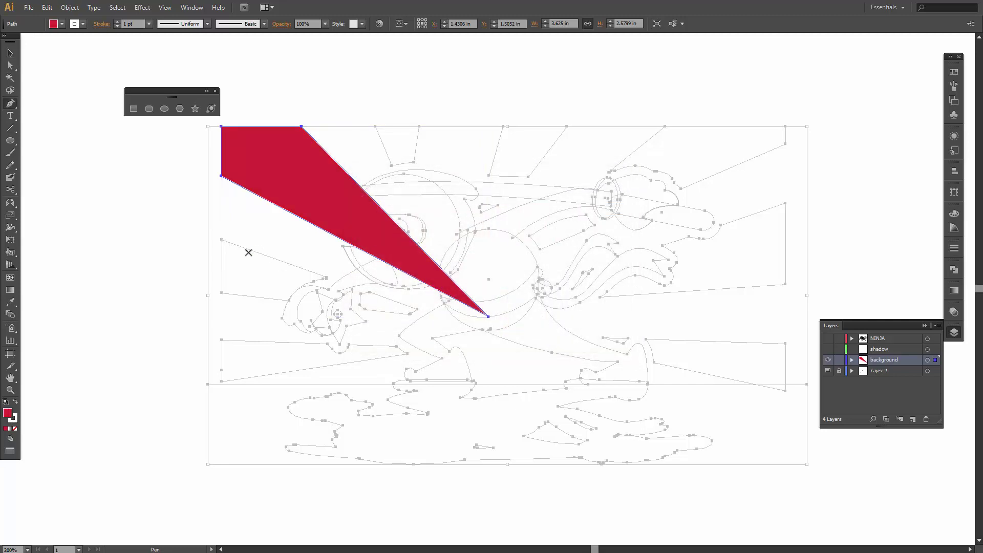
{"action": "left_click", "coordinate": [221, 239]}
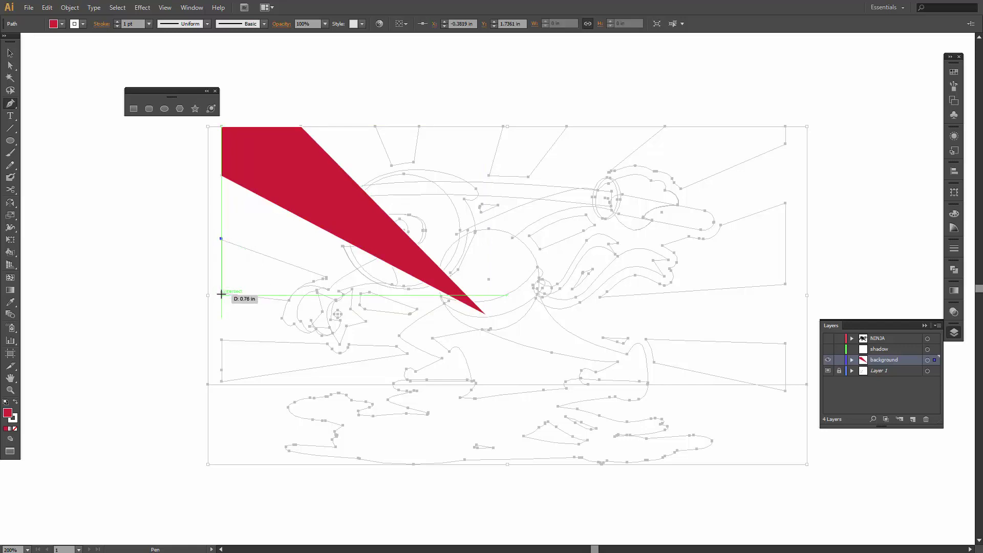
{"action": "left_click", "coordinate": [222, 295]}
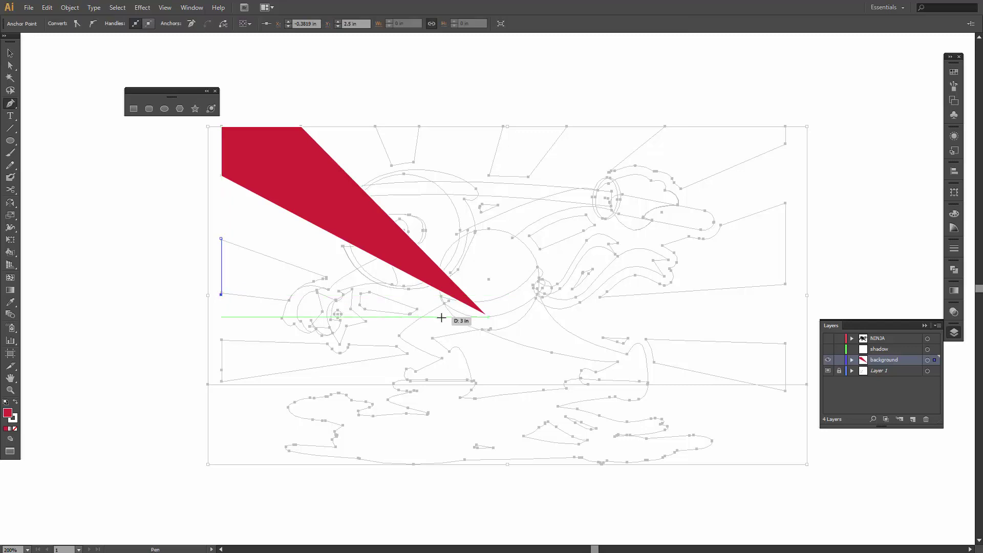
{"action": "left_click", "coordinate": [461, 323]}
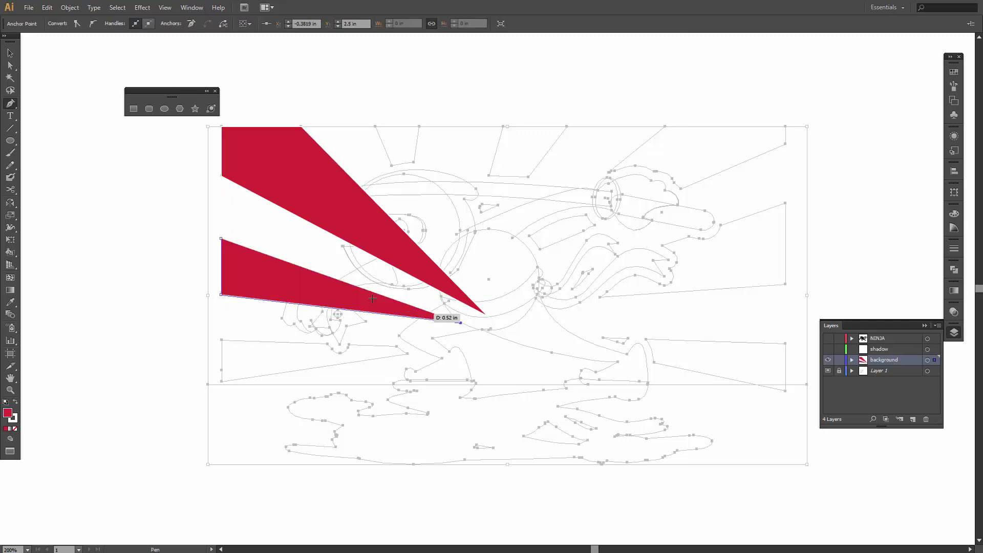
{"action": "left_click", "coordinate": [221, 239]}
{"action": "left_click", "coordinate": [221, 339]}
{"action": "left_click", "coordinate": [221, 381]}
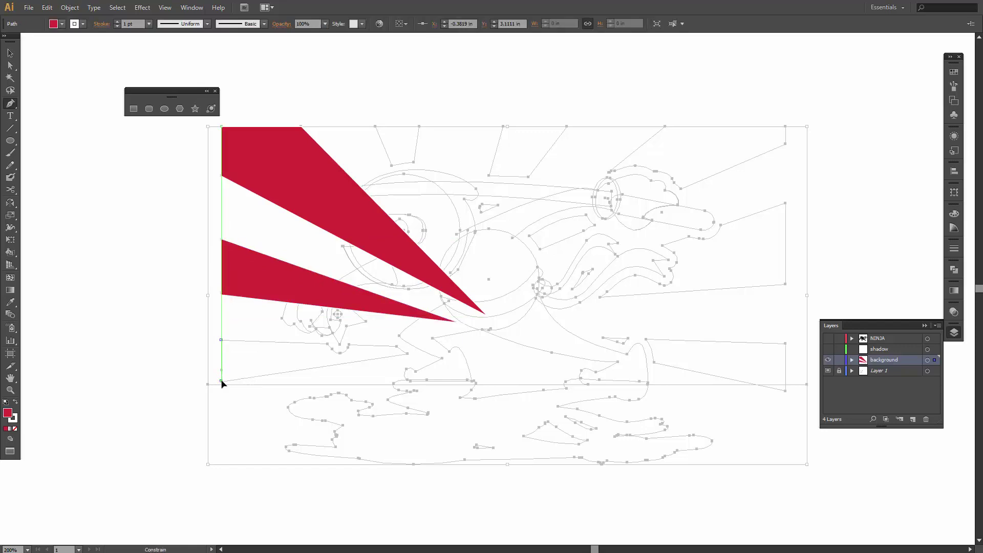
{"action": "left_click", "coordinate": [480, 345]}
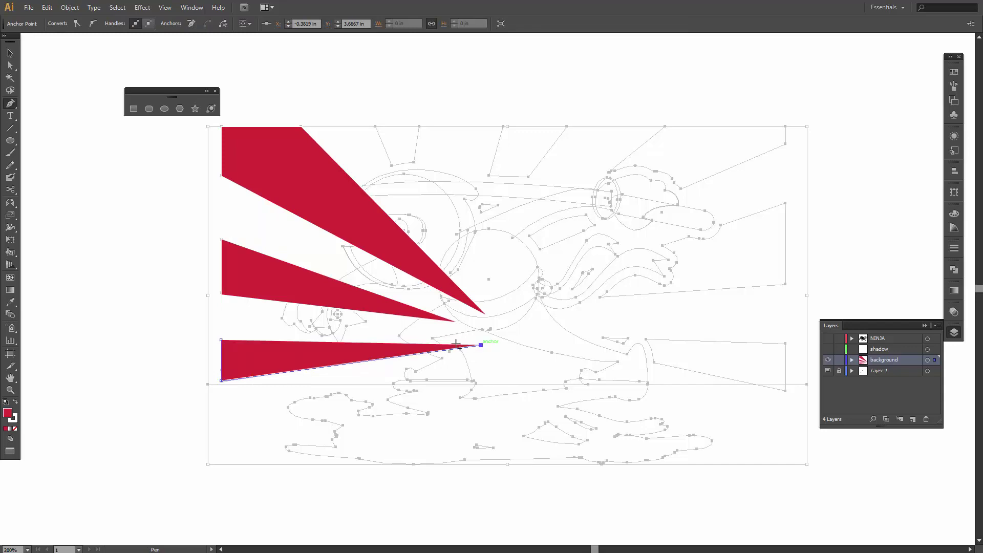
{"action": "left_click", "coordinate": [222, 339]}
Draw two ray wedges from the top edge, their tips aimed toward the centre
{"action": "left_click", "coordinate": [375, 126]}
{"action": "left_click", "coordinate": [409, 206]}
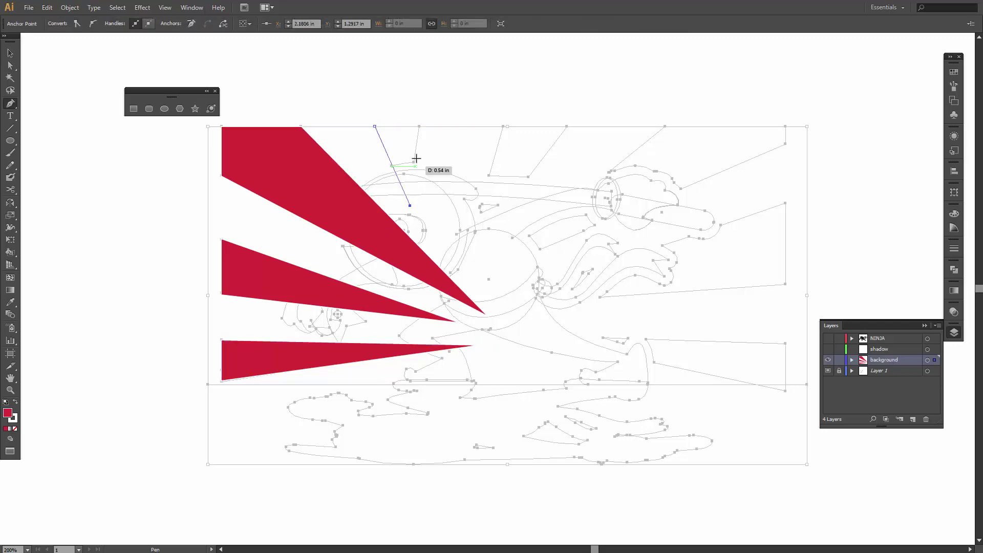
{"action": "left_click", "coordinate": [419, 126]}
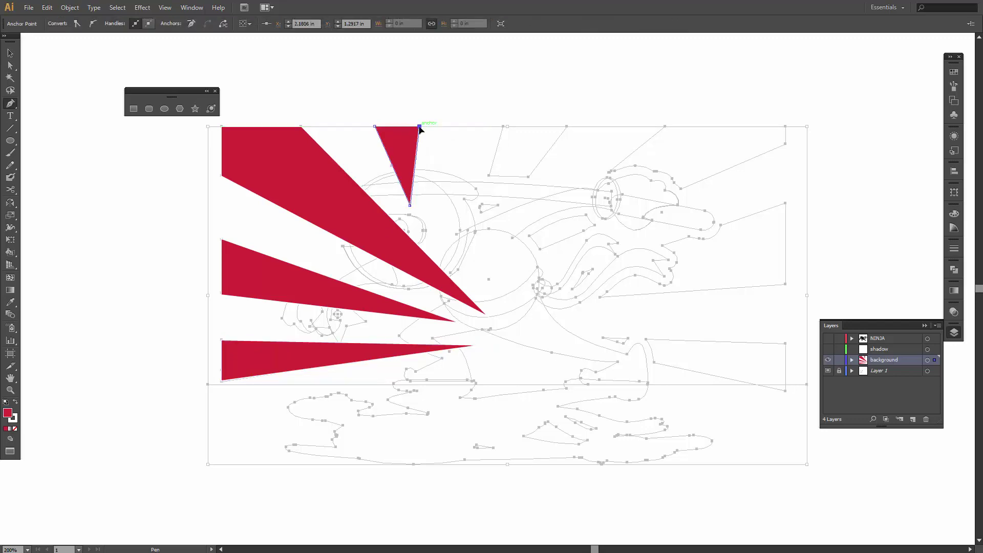
{"action": "left_click", "coordinate": [375, 127]}
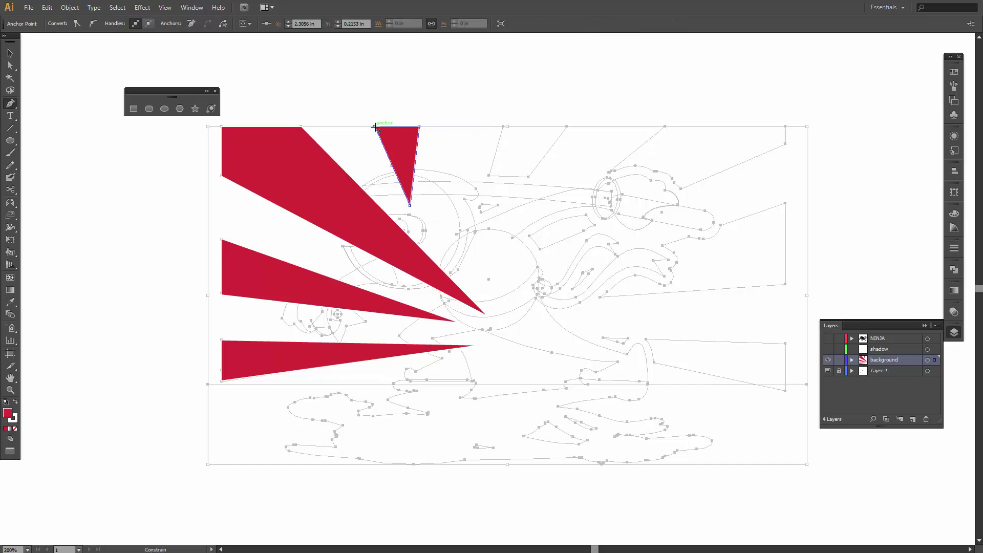
{"action": "left_click", "coordinate": [503, 127]}
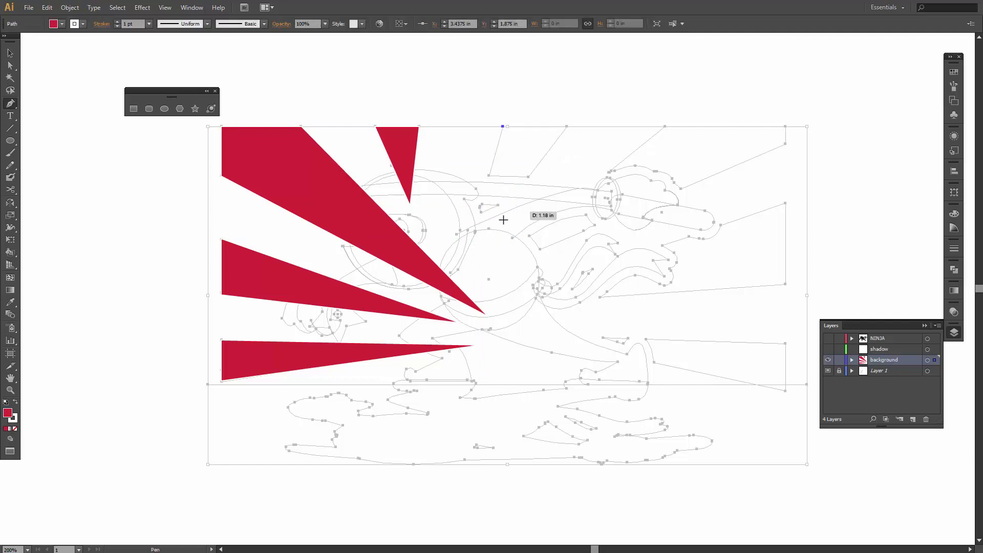
{"action": "left_click", "coordinate": [476, 240]}
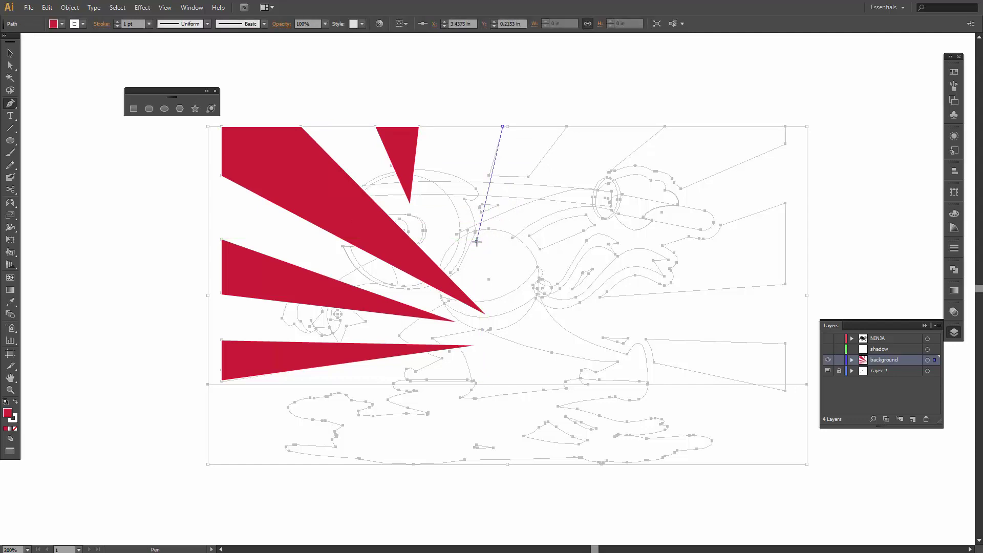
{"action": "left_click", "coordinate": [567, 126]}
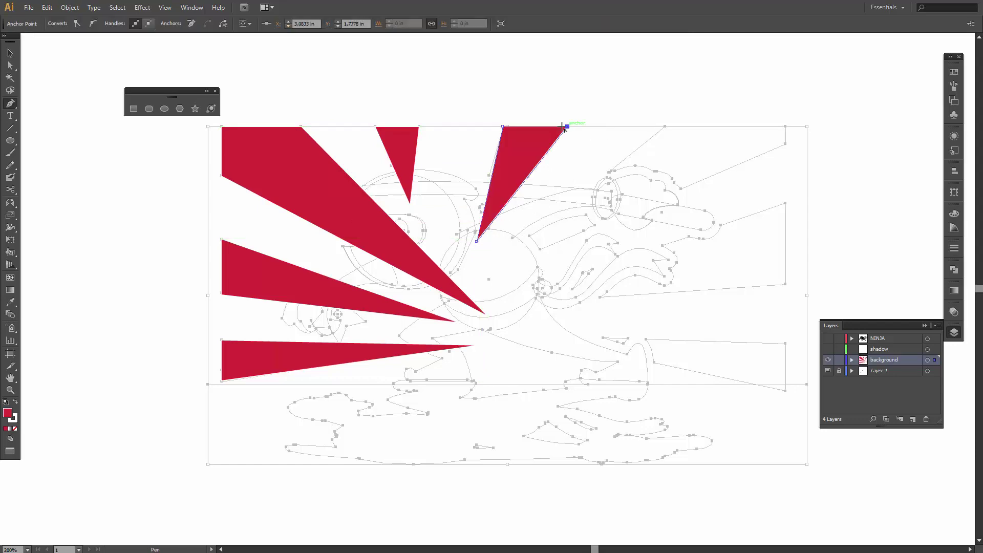
{"action": "left_click", "coordinate": [502, 127]}
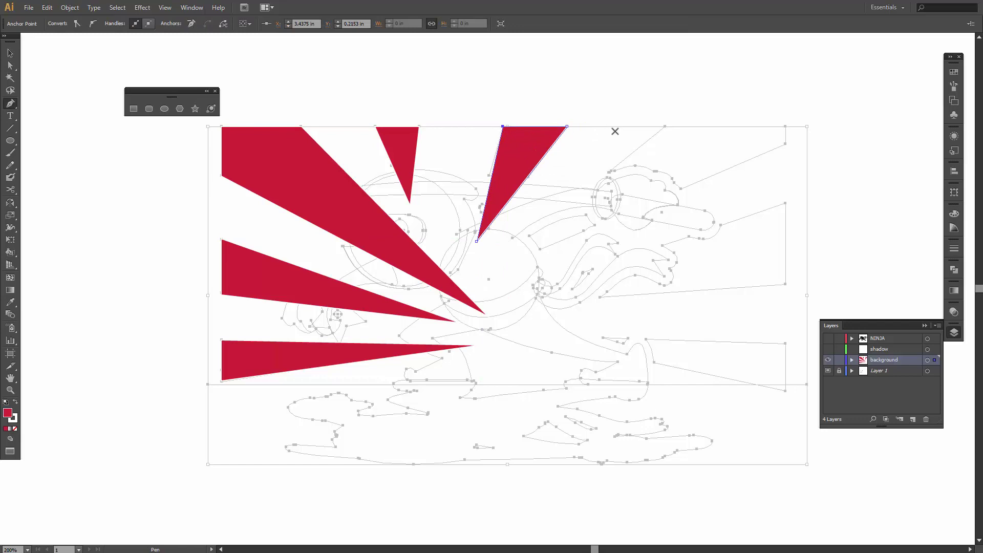
Draw the upper-right ray reaching the artboard's top-right corner
{"action": "left_click", "coordinate": [665, 126]}
{"action": "left_click", "coordinate": [500, 272]}
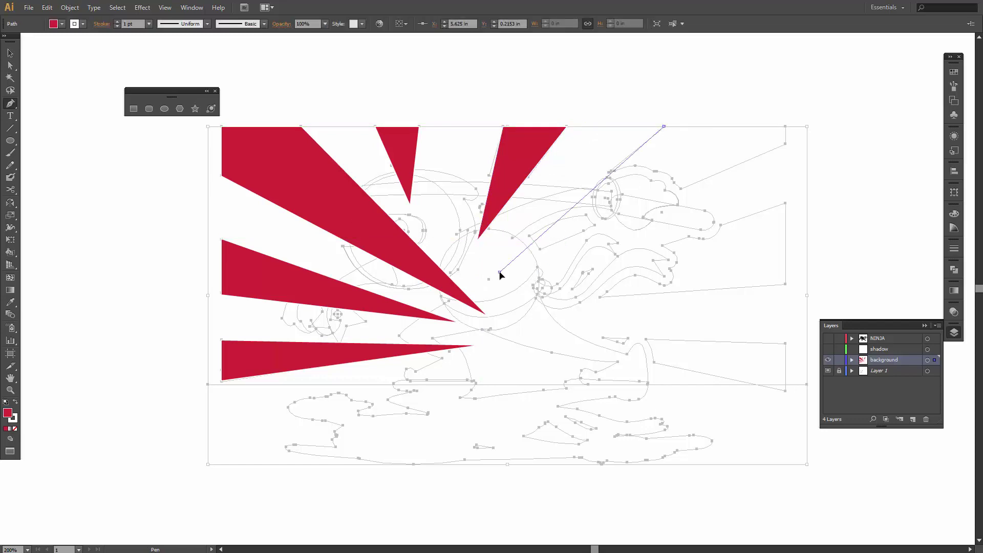
{"action": "left_click", "coordinate": [785, 144]}
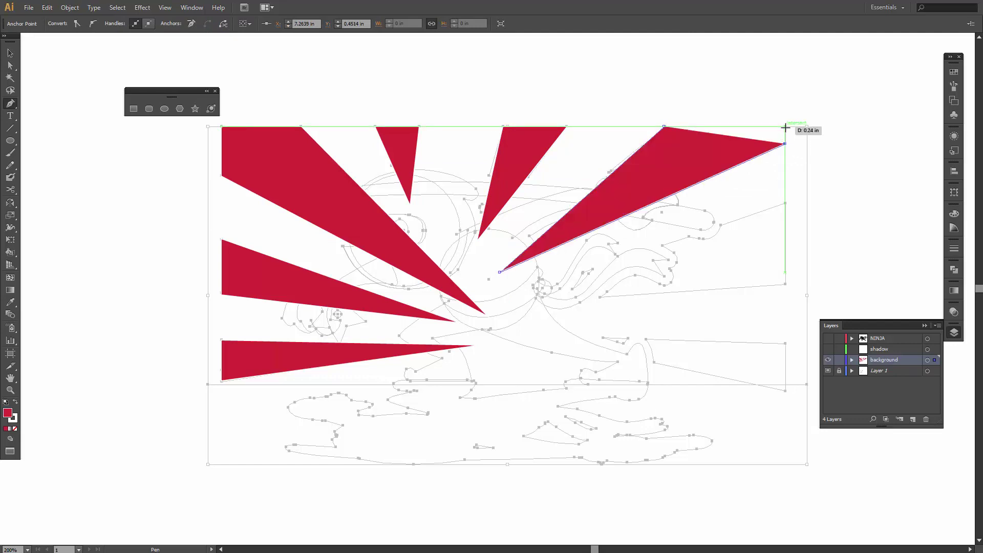
{"action": "left_click", "coordinate": [785, 126]}
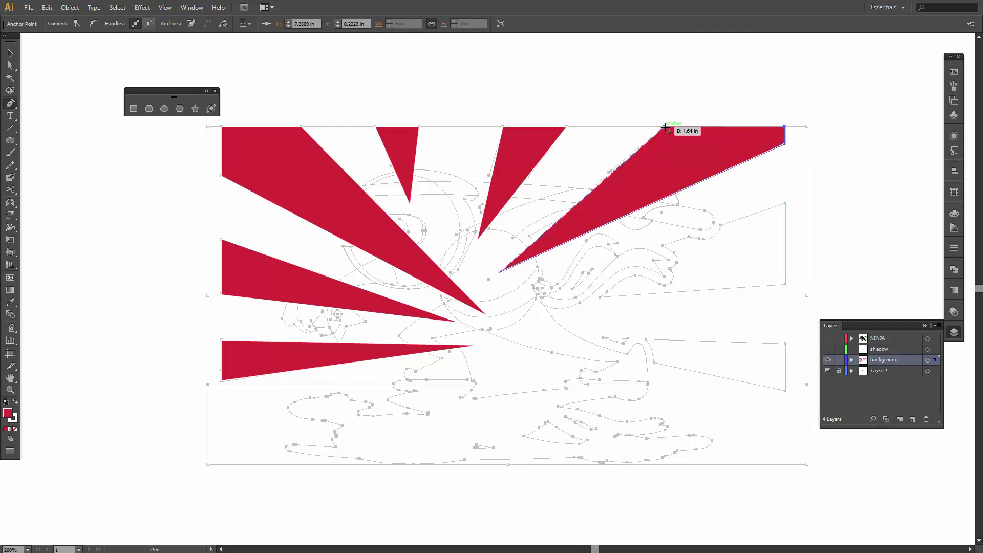
{"action": "left_click", "coordinate": [665, 127]}
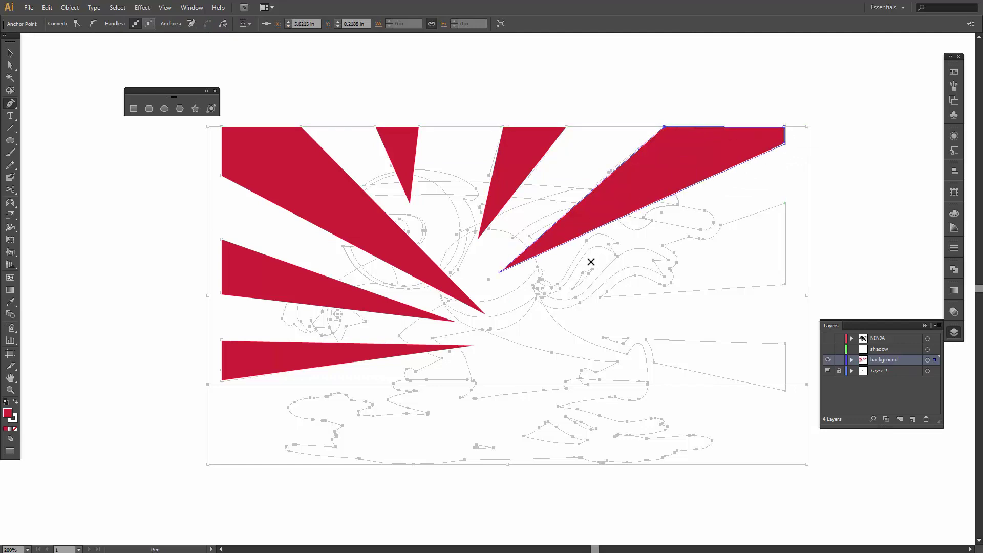
Draw the middle-right and lower-right rays from near the centre out to the right edge
{"action": "left_click", "coordinate": [533, 295]}
{"action": "left_click", "coordinate": [784, 295]}
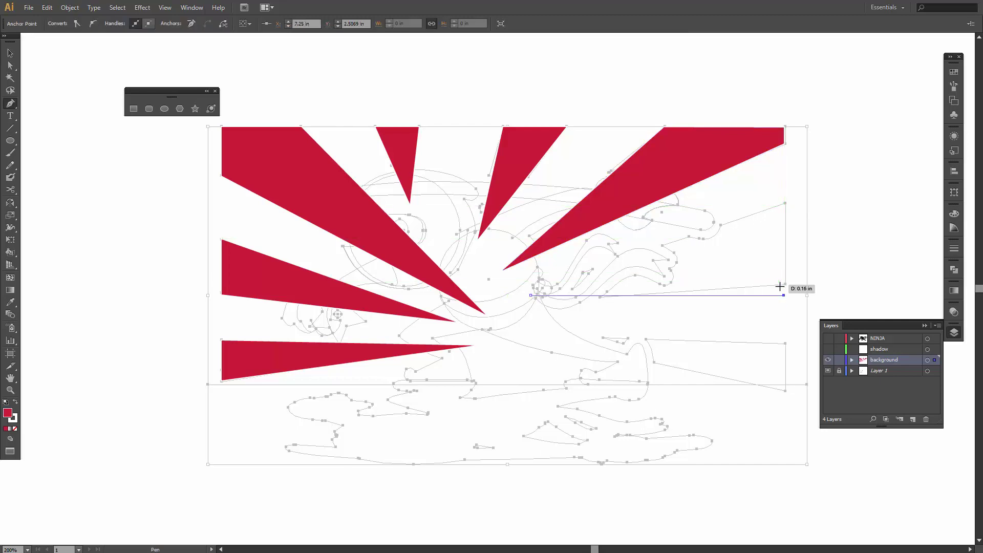
{"action": "key", "text": "ctrl+z"}
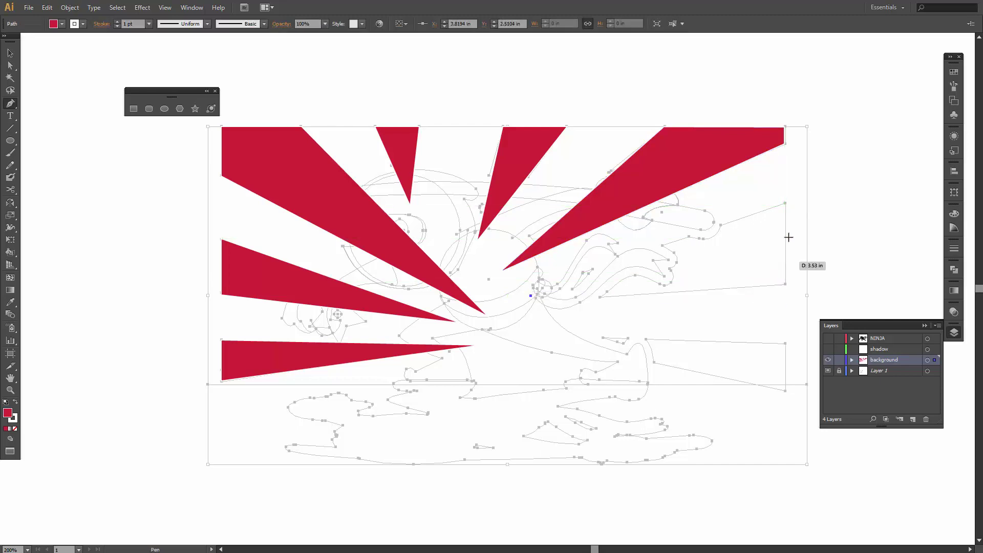
{"action": "left_click", "coordinate": [785, 204]}
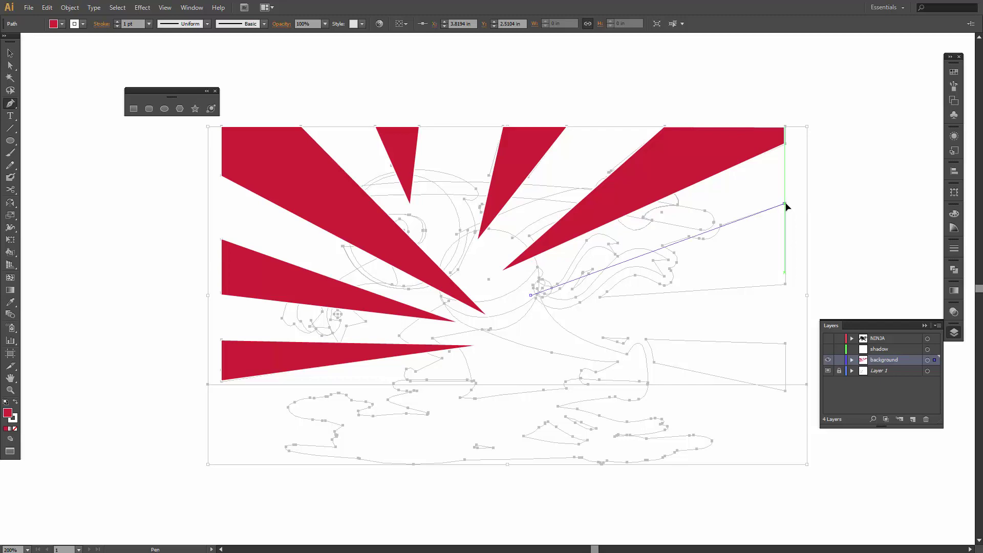
{"action": "left_click", "coordinate": [784, 283]}
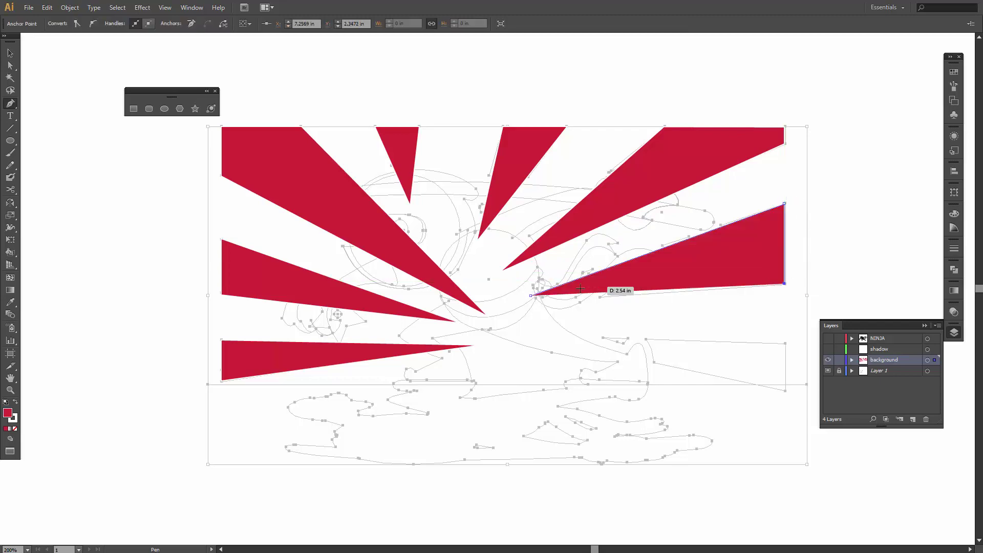
{"action": "left_click", "coordinate": [533, 295]}
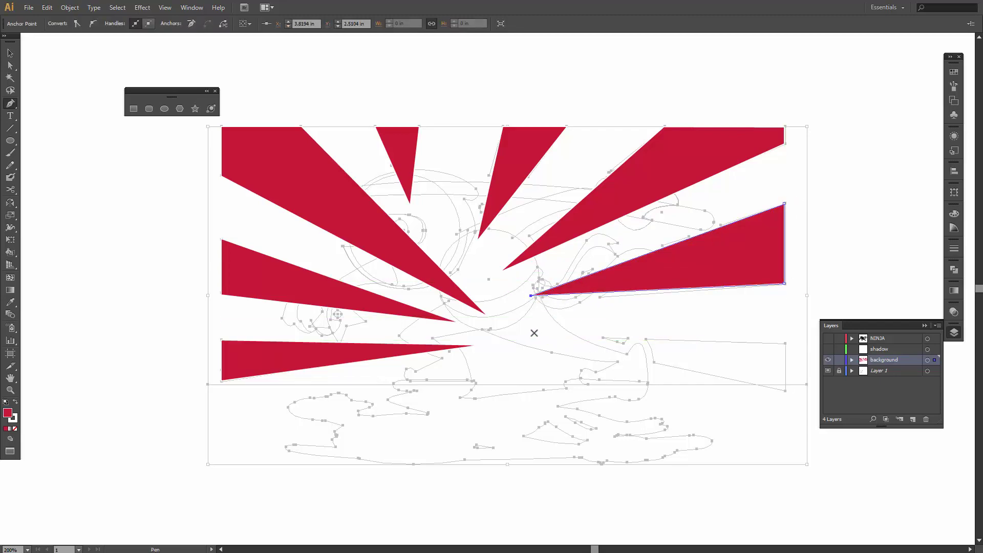
{"action": "left_click", "coordinate": [514, 310]}
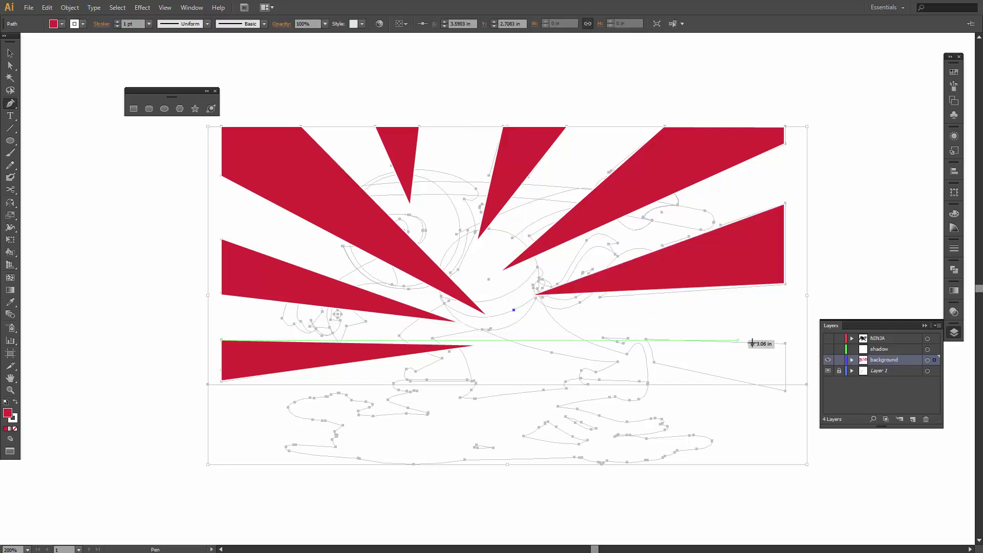
{"action": "left_click", "coordinate": [785, 344]}
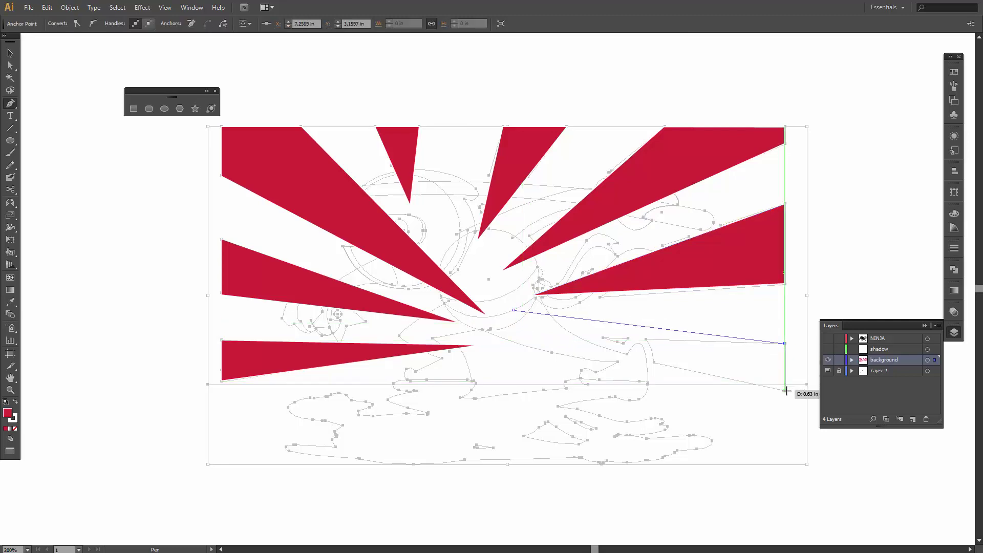
{"action": "left_click", "coordinate": [786, 391]}
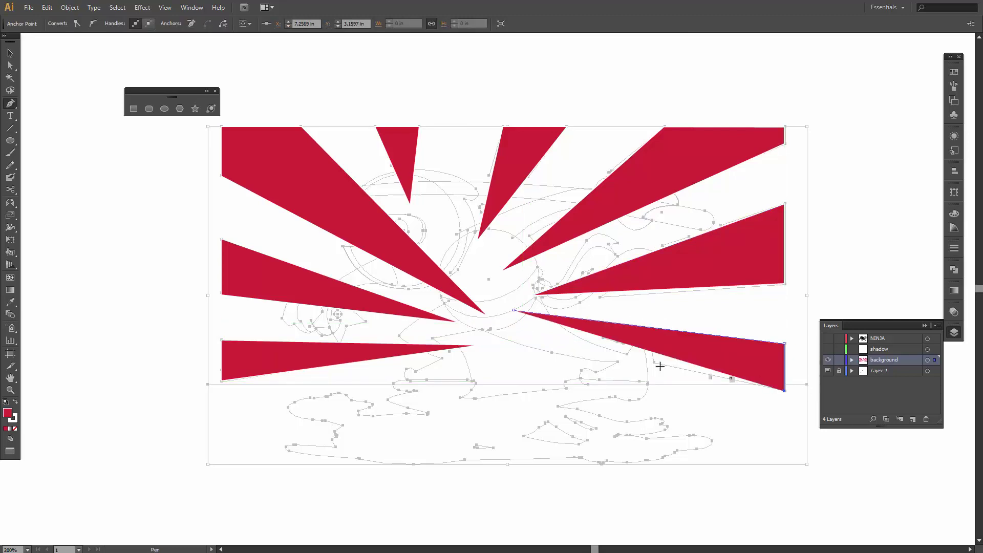
{"action": "left_click", "coordinate": [514, 310]}
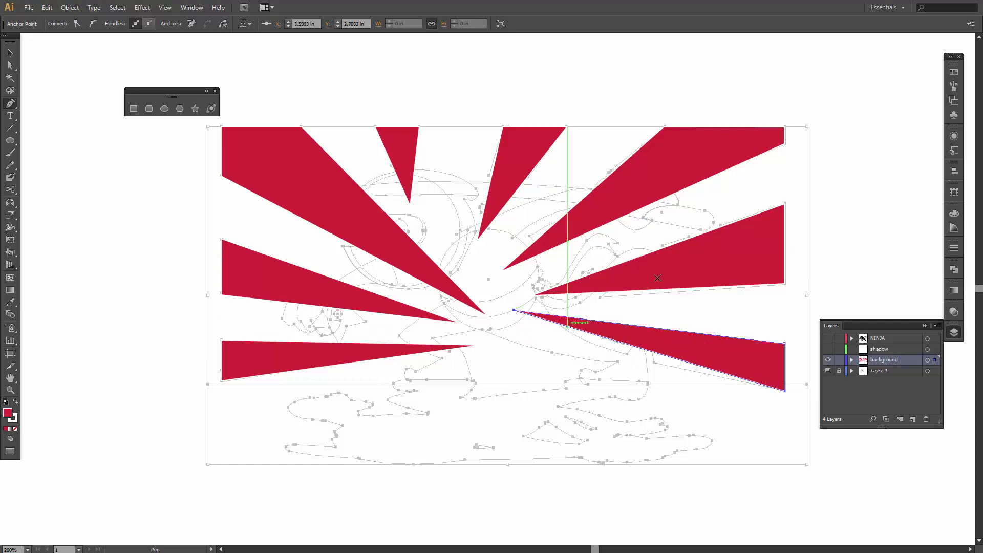
Drag each ray's tip anchor inward so all the rays meet at a common centre
{"action": "key", "text": "v"}
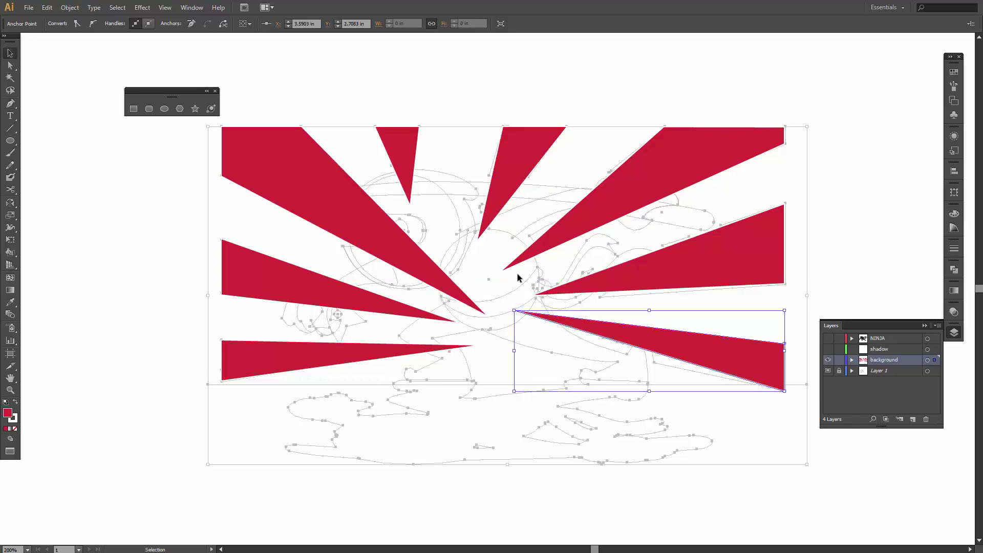
{"action": "left_click", "coordinate": [478, 236]}
{"action": "key", "text": "a"}
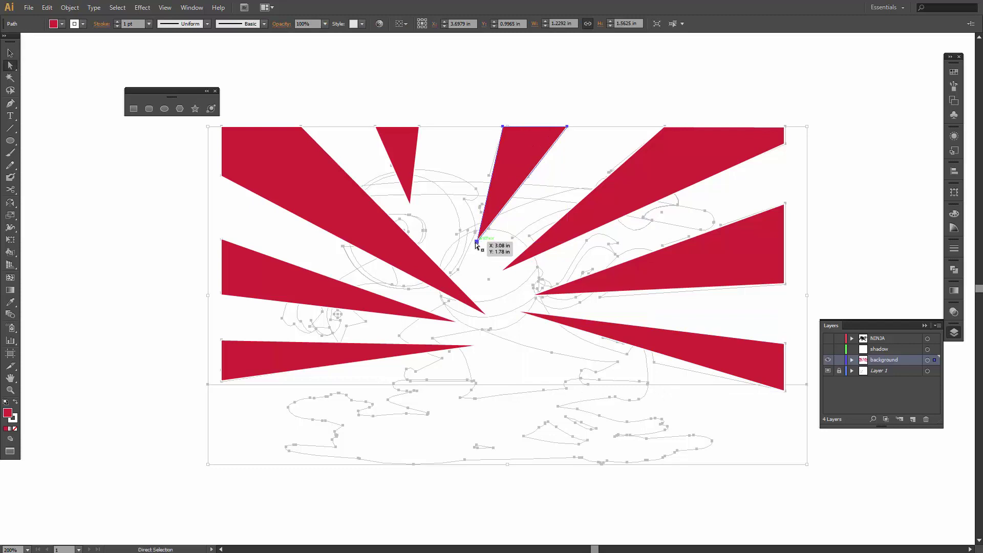
{"action": "left_click", "coordinate": [477, 242]}
{"action": "left_click_drag", "start_coordinate": [478, 242], "coordinate": [503, 283]}
{"action": "left_click", "coordinate": [505, 270]}
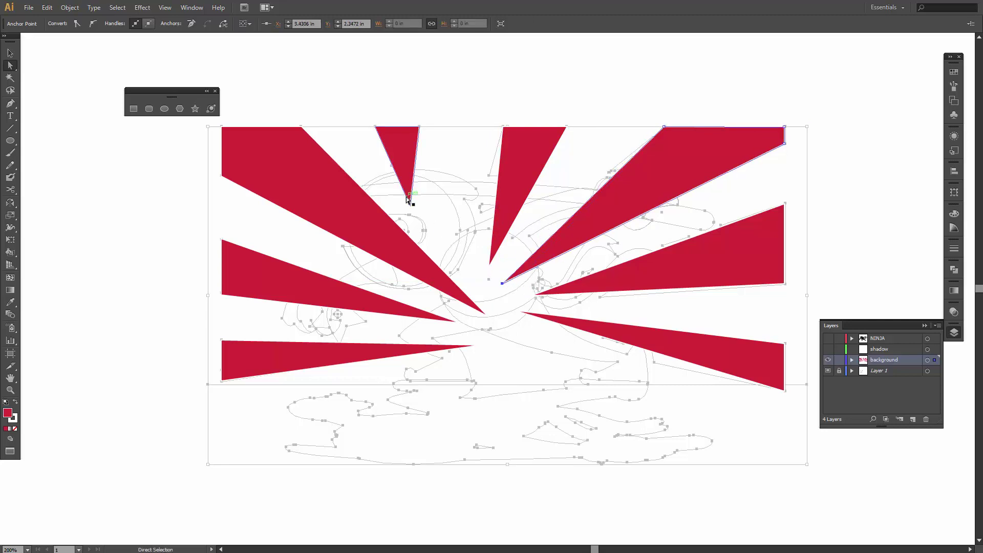
{"action": "left_click_drag", "start_coordinate": [408, 197], "coordinate": [467, 255]}
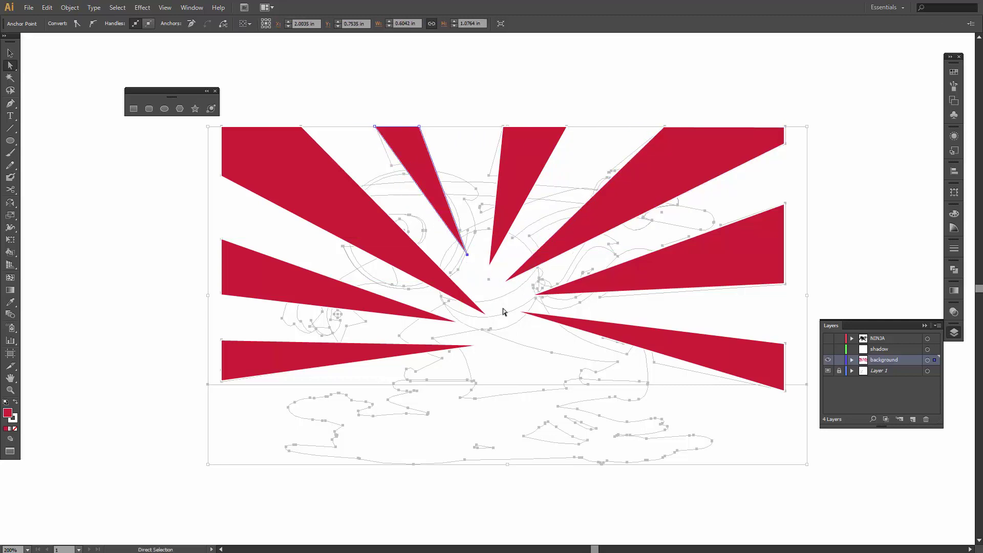
{"action": "left_click_drag", "start_coordinate": [537, 294], "coordinate": [465, 281]}
{"action": "left_click_drag", "start_coordinate": [455, 321], "coordinate": [474, 305]}
{"action": "left_click_drag", "start_coordinate": [471, 346], "coordinate": [481, 345]}
{"action": "left_click_drag", "start_coordinate": [480, 322], "coordinate": [481, 319]}
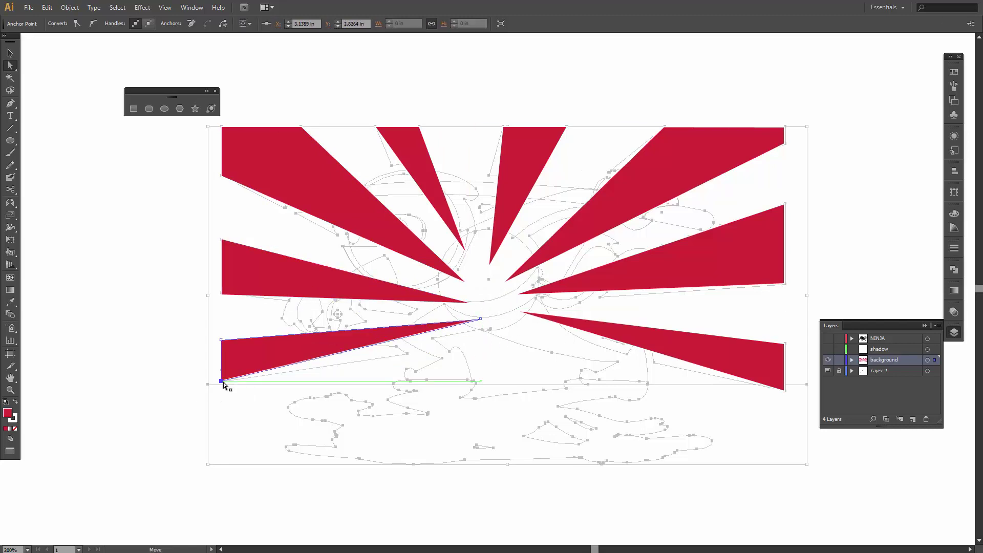
{"action": "left_click_drag", "start_coordinate": [223, 384], "coordinate": [226, 390]}
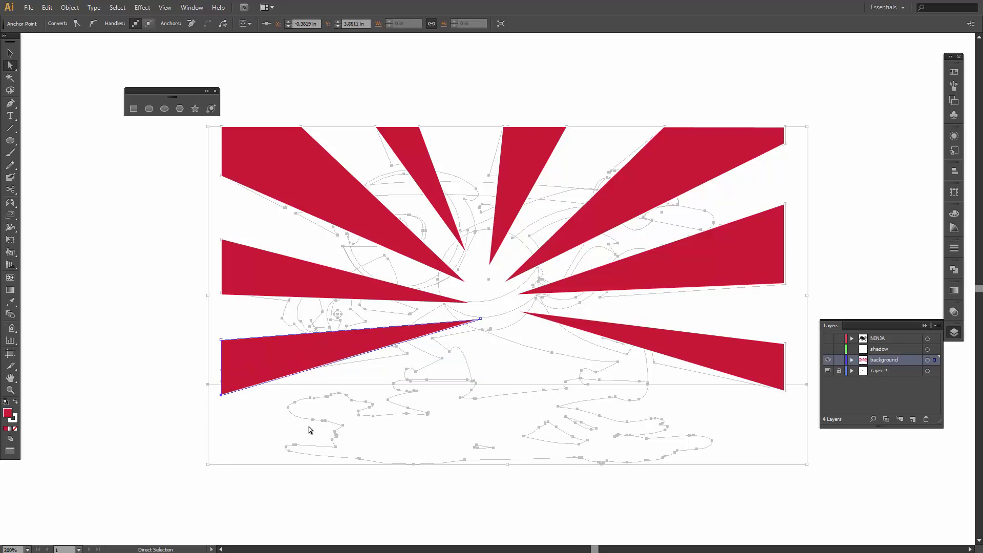
Nudge four ray corners outward to widen those rays, then toggle the background layer's display
{"action": "left_click", "coordinate": [783, 344]}
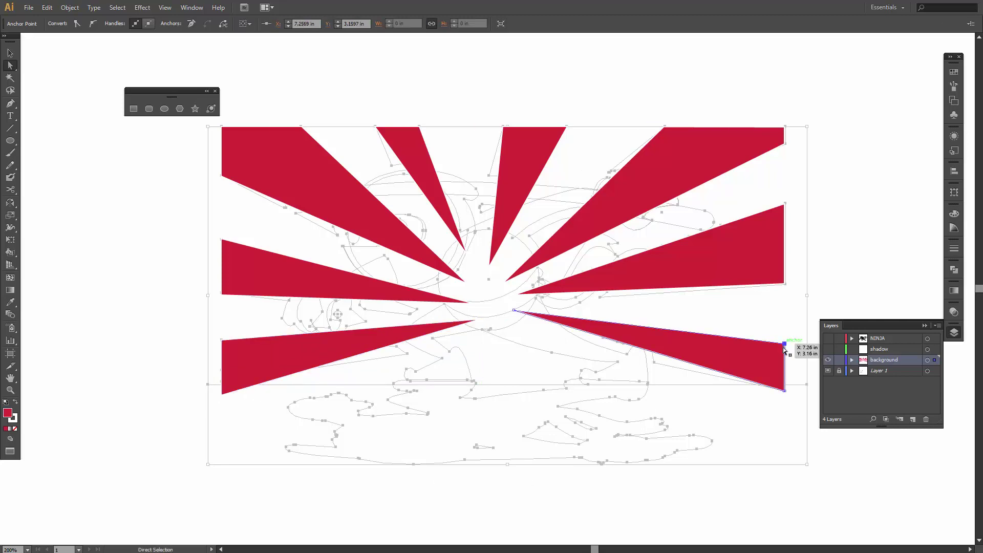
{"action": "key", "text": "Up"}
{"action": "key", "text": "Up"}
{"action": "key", "text": "Up"}
{"action": "key", "text": "Up"}
{"action": "key", "text": "Up"}
{"action": "key", "text": "Up"}
{"action": "key", "text": "Up"}
{"action": "key", "text": "Up"}
{"action": "key", "text": "Up"}
{"action": "key", "text": "Up"}
{"action": "key", "text": "Up"}
{"action": "key", "text": "Up"}
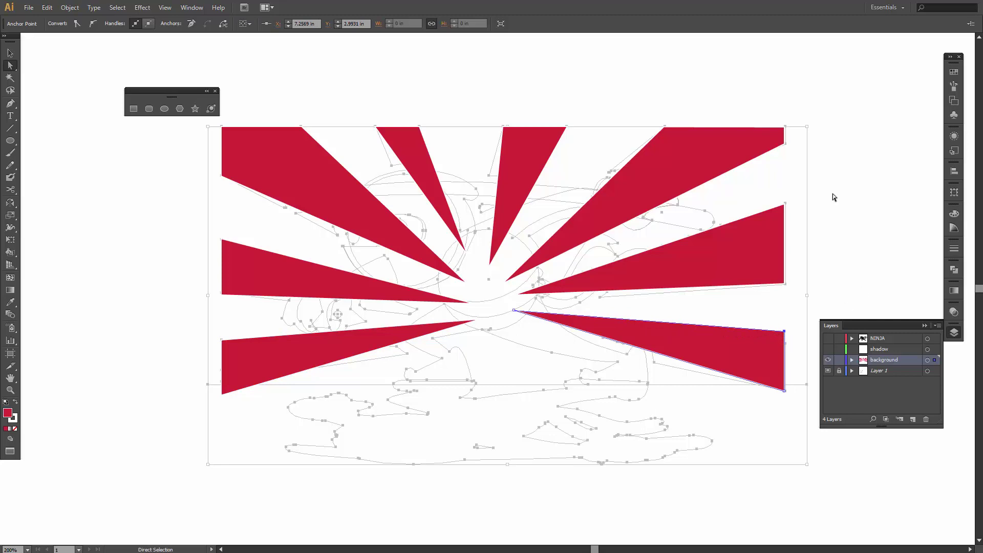
{"action": "left_click", "coordinate": [785, 206]}
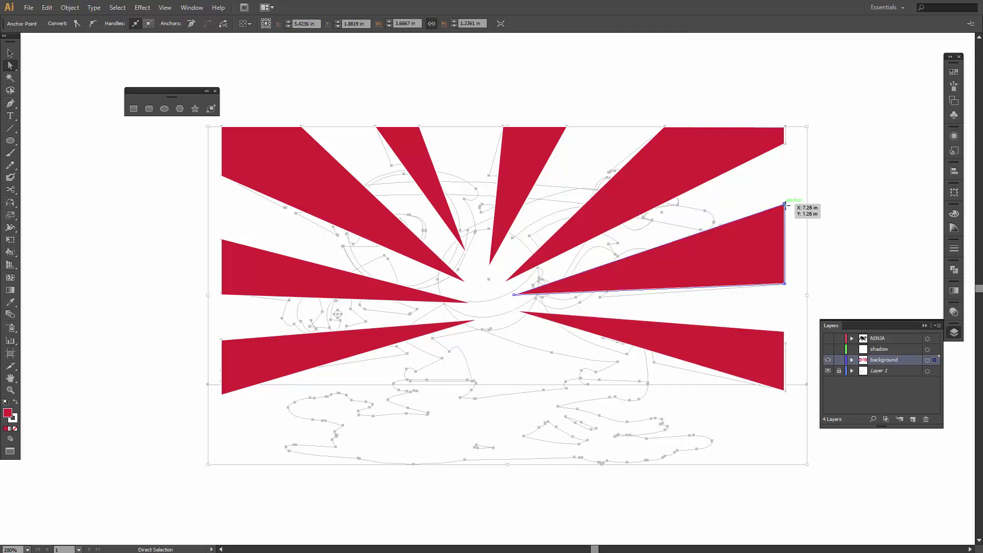
{"action": "key", "text": "Up"}
{"action": "key", "text": "Up"}
{"action": "key", "text": "Up"}
{"action": "key", "text": "Up"}
{"action": "key", "text": "Up"}
{"action": "key", "text": "Up"}
{"action": "key", "text": "Up"}
{"action": "key", "text": "Up"}
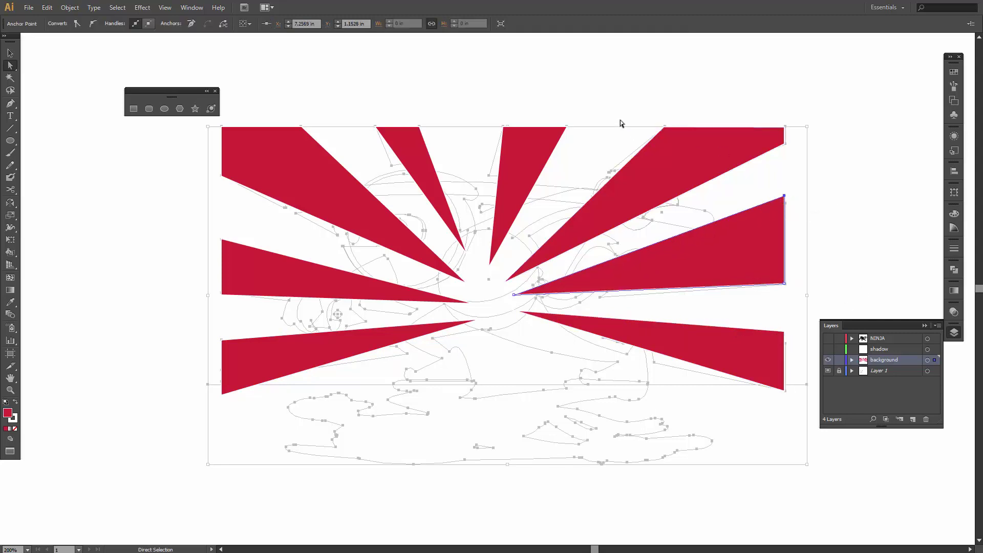
{"action": "left_click", "coordinate": [527, 136]}
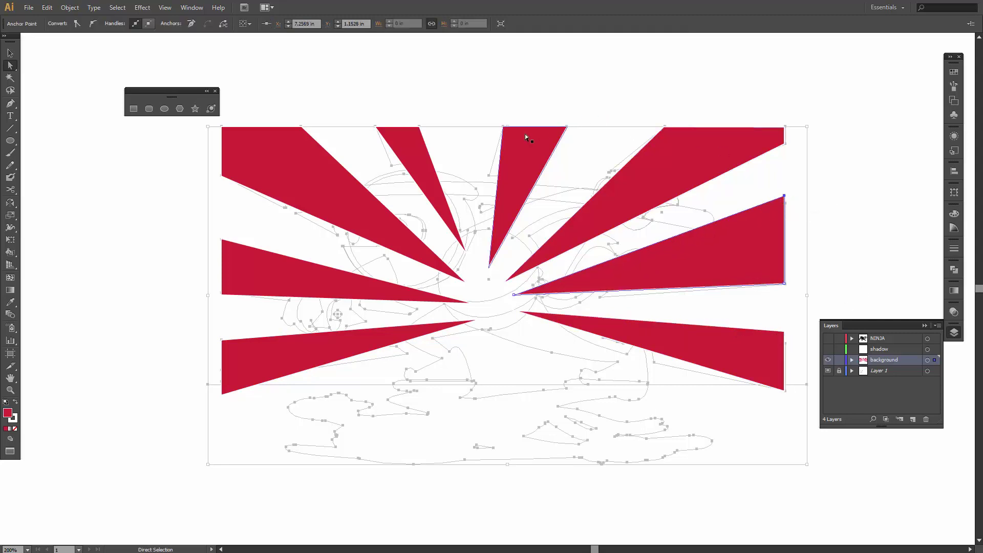
{"action": "left_click", "coordinate": [568, 127]}
{"action": "key", "text": "Right"}
{"action": "key", "text": "Right"}
{"action": "key", "text": "Right"}
{"action": "key", "text": "Right"}
{"action": "key", "text": "Right"}
{"action": "key", "text": "Right"}
{"action": "key", "text": "Right"}
{"action": "key", "text": "Right"}
{"action": "key", "text": "Right"}
{"action": "key", "text": "Right"}
{"action": "key", "text": "Right"}
{"action": "key", "text": "Right"}
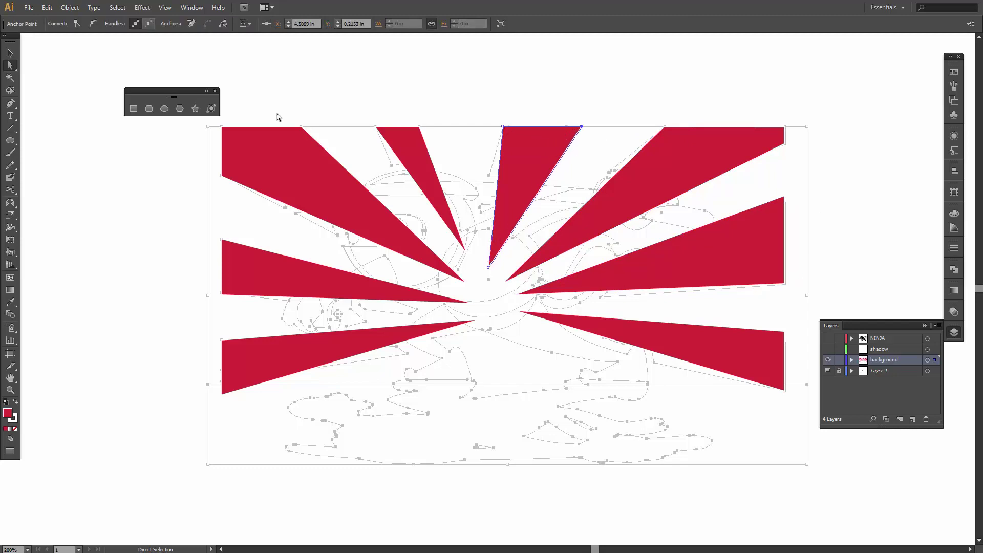
{"action": "left_click", "coordinate": [420, 128]}
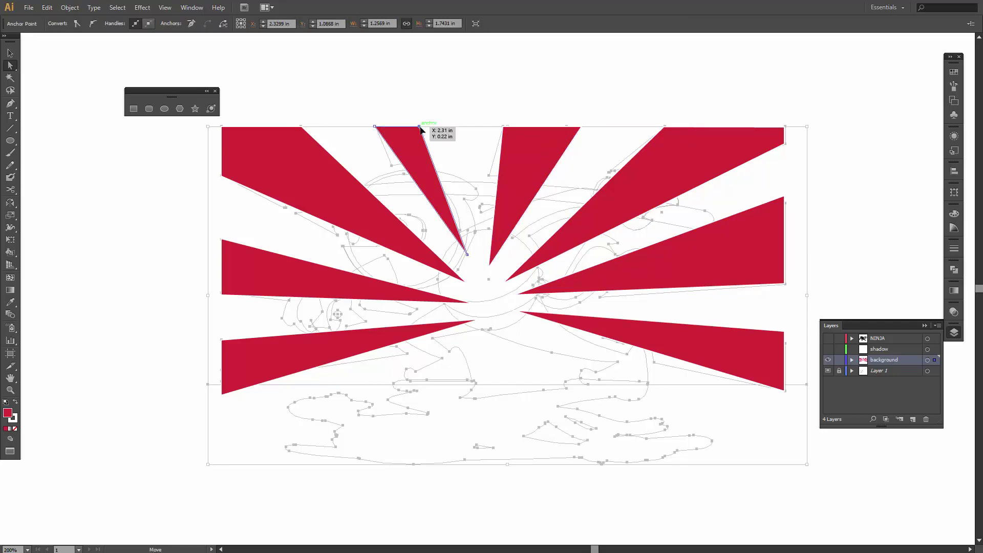
{"action": "left_click", "coordinate": [420, 128]}
{"action": "key", "text": "Right"}
{"action": "key", "text": "Right"}
{"action": "key", "text": "Right"}
{"action": "key", "text": "Right"}
{"action": "key", "text": "Right"}
{"action": "key", "text": "Right"}
{"action": "key", "text": "Right"}
{"action": "key", "text": "Right"}
{"action": "key", "text": "Right"}
{"action": "key", "text": "Right"}
{"action": "key", "text": "Right"}
{"action": "key", "text": "Right"}
{"action": "key", "text": "Right"}
{"action": "key", "text": "Right"}
{"action": "key", "text": "Right"}
{"action": "key", "text": "Right"}
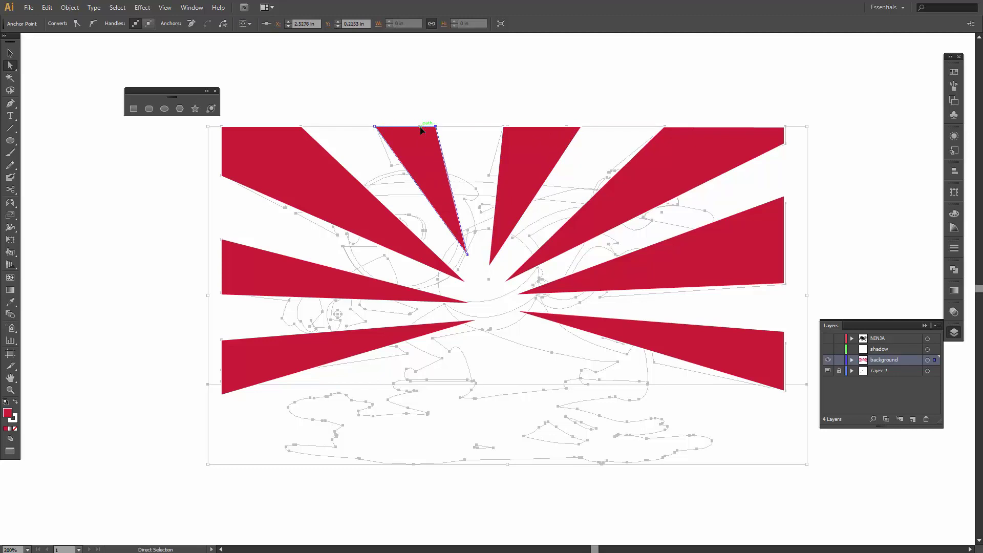
{"action": "left_click", "coordinate": [829, 360]}
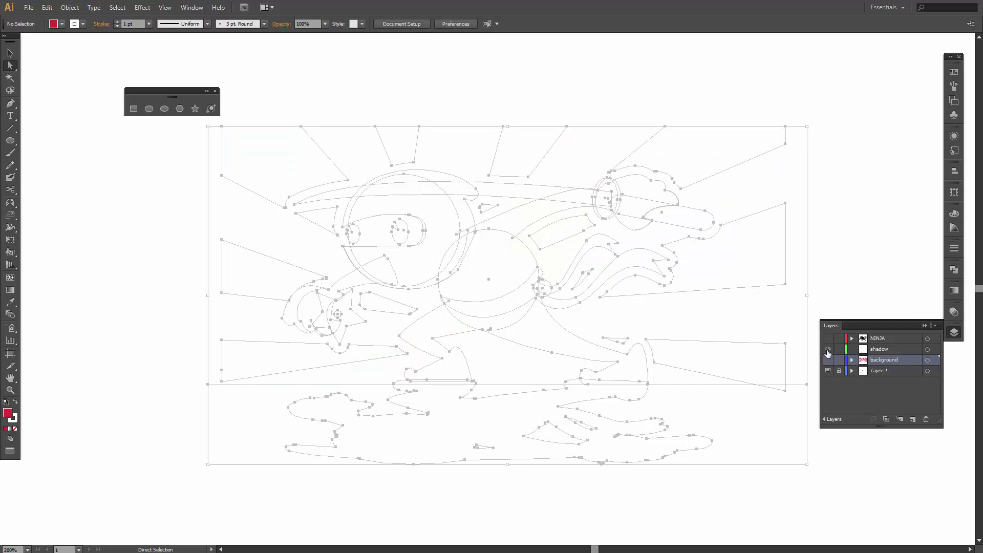
Duplicate the NINJA layer from the panel menu and drag NINJA copy beneath the original
{"action": "left_click", "coordinate": [871, 339]}
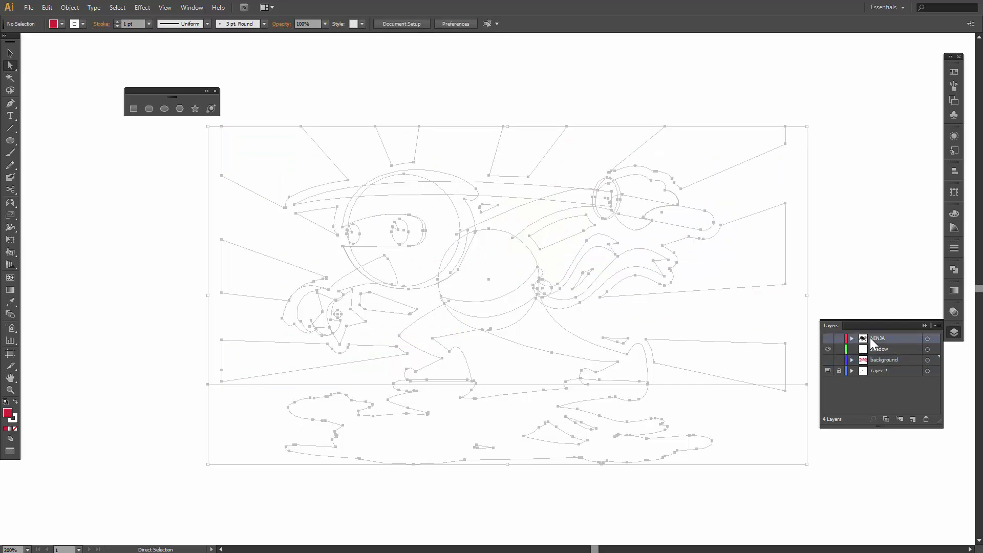
{"action": "left_click", "coordinate": [938, 326]}
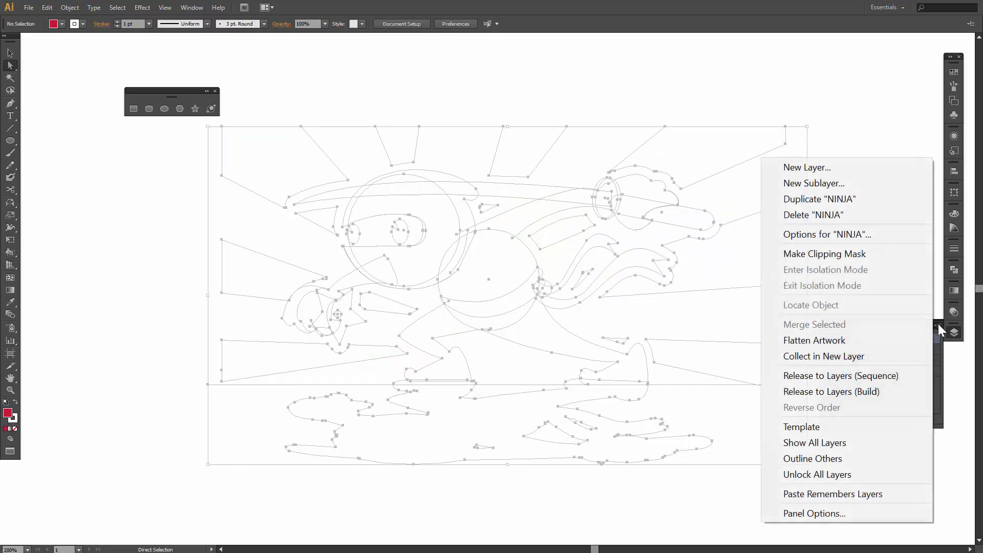
{"action": "left_click", "coordinate": [828, 199]}
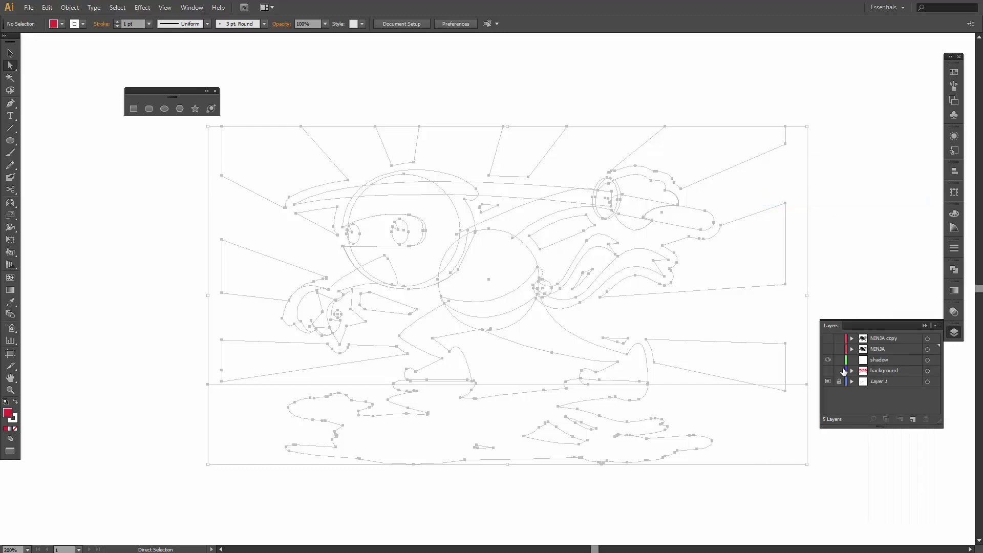
{"action": "left_click_drag", "start_coordinate": [884, 338], "coordinate": [879, 351]}
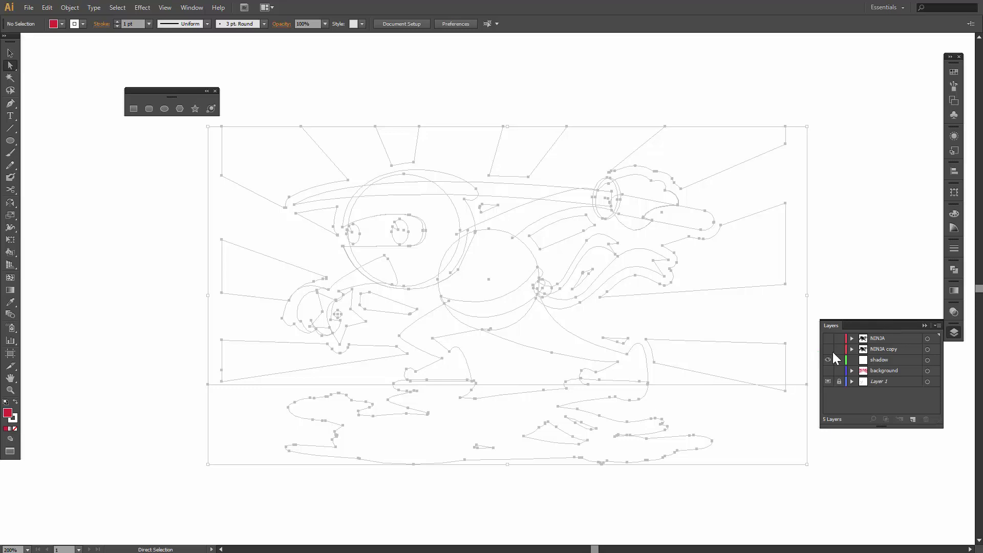
Switch the NINJA copy layer from Outline to Preview so the ninja shows as solid black
{"action": "left_click", "coordinate": [875, 349]}
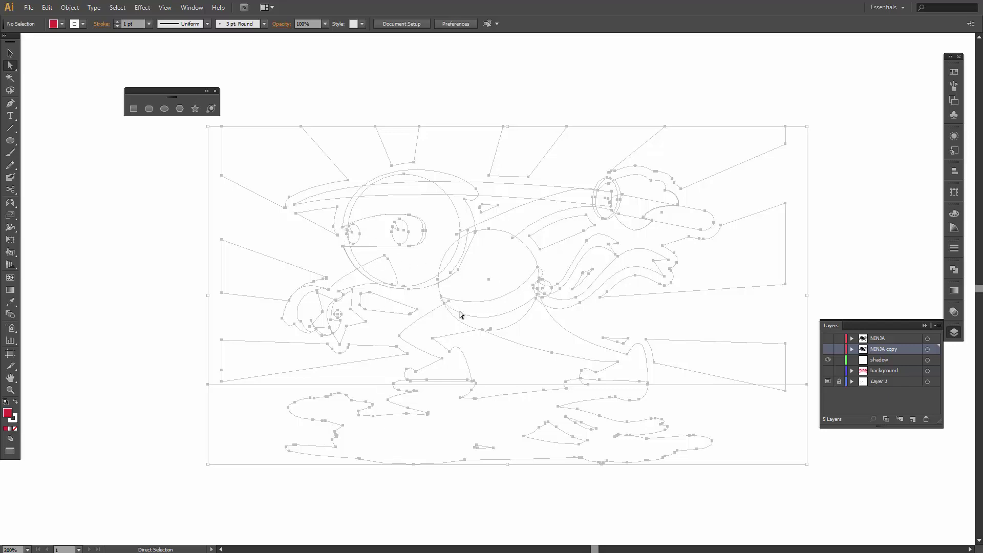
{"action": "left_click", "coordinate": [828, 350], "text": "ctrl"}
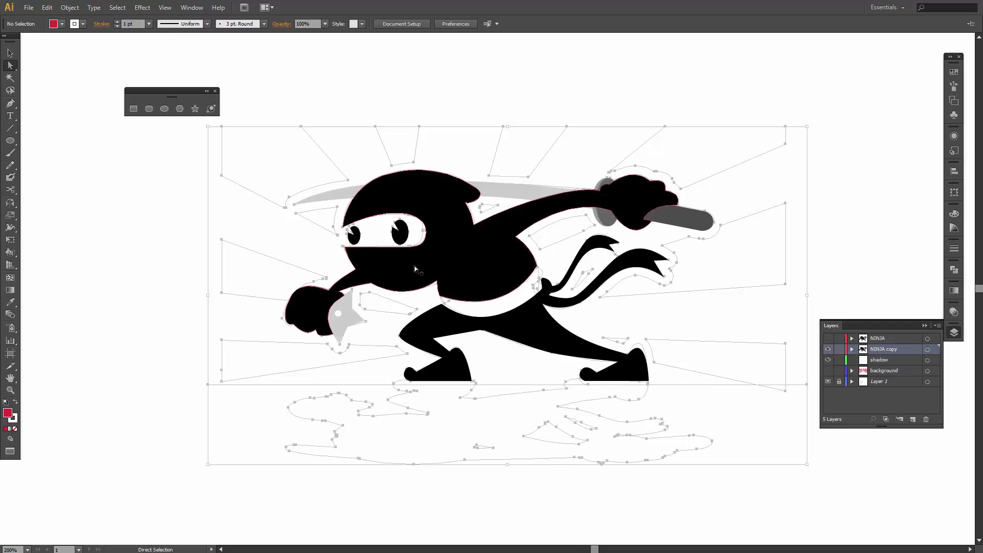
Fill all NINJA copy artwork with black swatch and Unite it in Pathfinder into one shape
{"action": "left_click", "coordinate": [927, 350]}
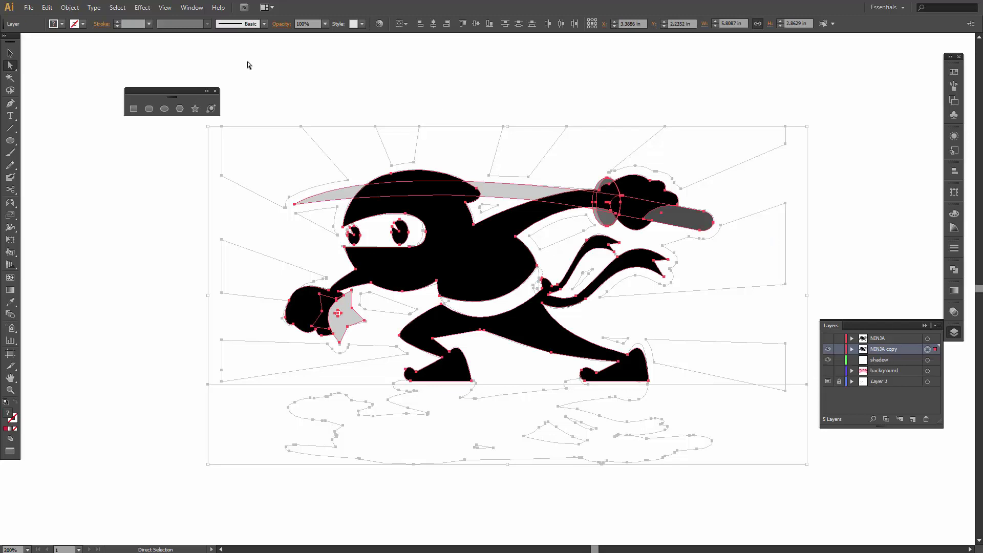
{"action": "left_click", "coordinate": [62, 24]}
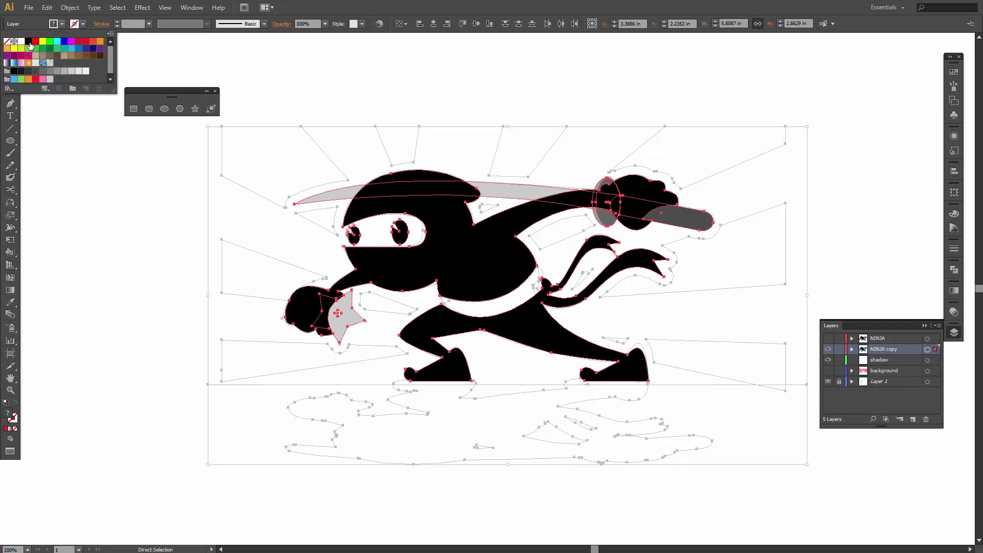
{"action": "left_click", "coordinate": [28, 41]}
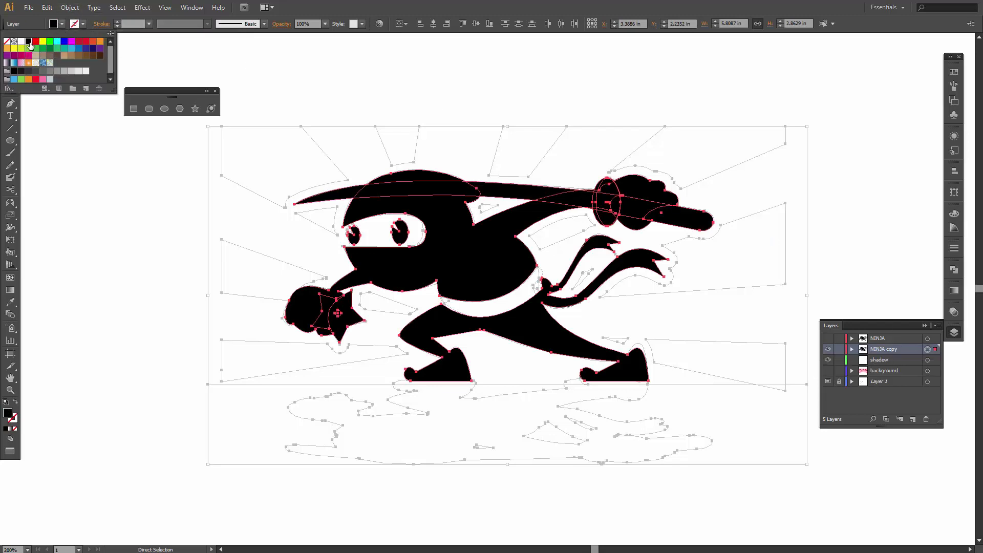
{"action": "left_click", "coordinate": [956, 274]}
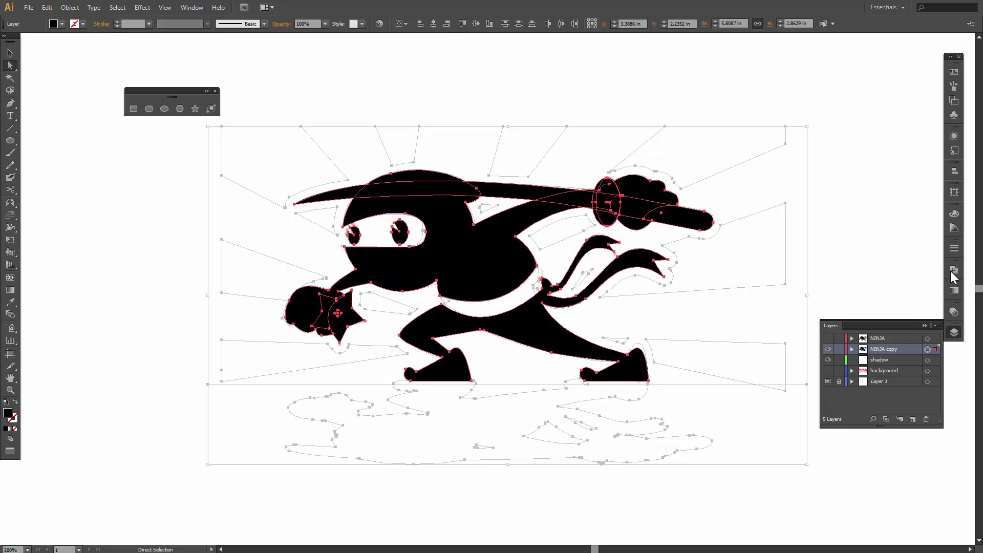
{"action": "left_click", "coordinate": [952, 271]}
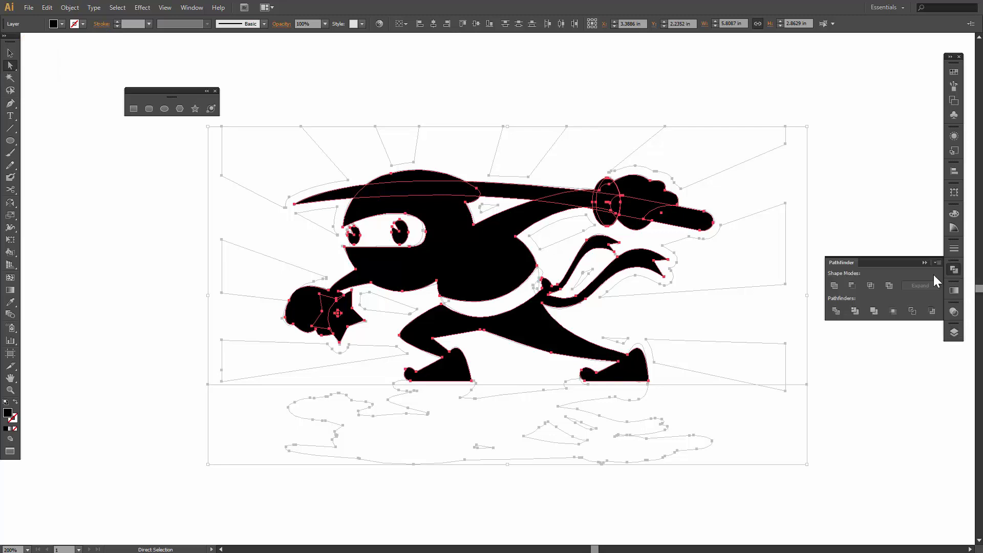
{"action": "left_click", "coordinate": [834, 286]}
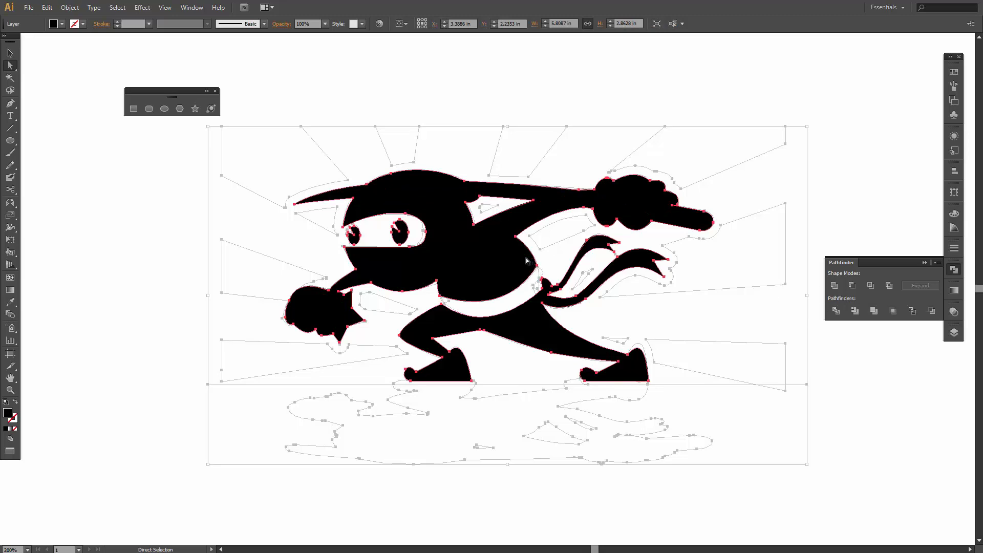
Delete the mask-band anchor points and convert the eye-hole anchor so the head is solid black
{"action": "key", "text": "minus"}
{"action": "left_click", "coordinate": [409, 248]}
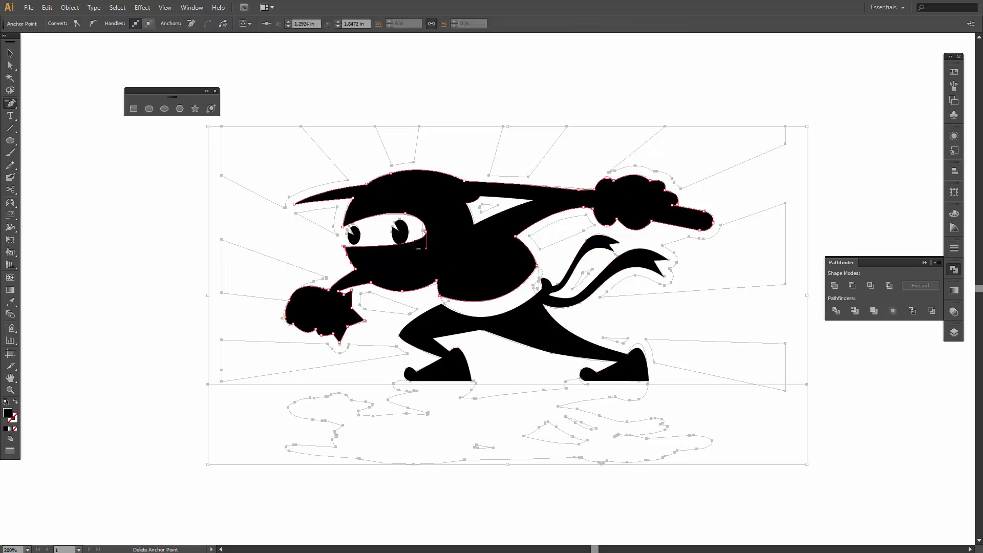
{"action": "left_click", "coordinate": [405, 211]}
{"action": "left_click", "coordinate": [405, 211]}
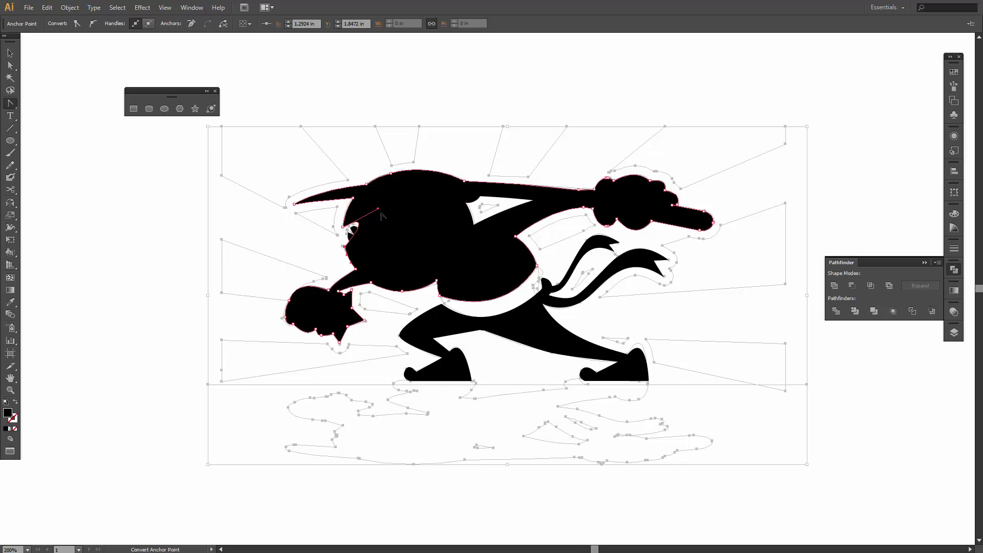
{"action": "left_click", "coordinate": [378, 209]}
{"action": "key", "text": "shift+c"}
{"action": "left_click", "coordinate": [352, 235]}
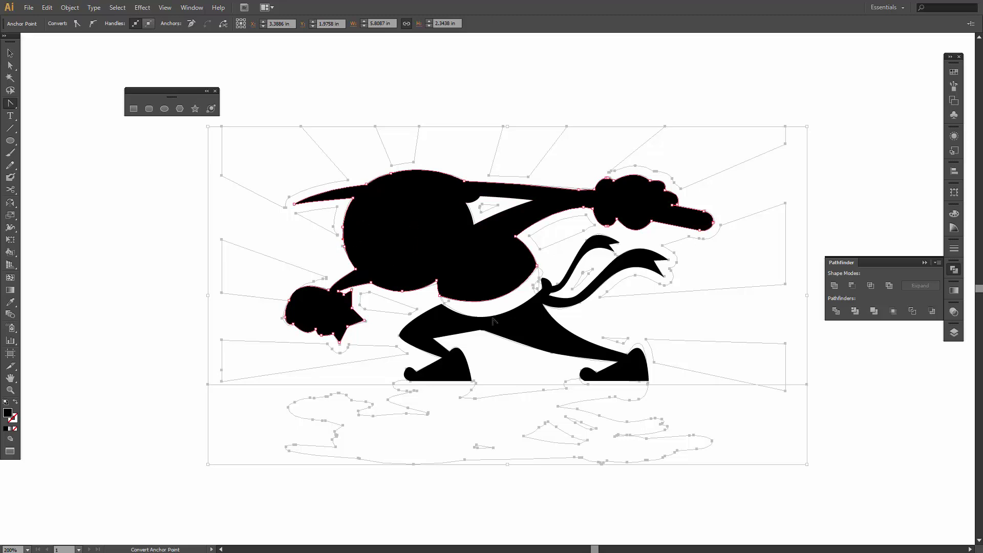
Zoom in on the belt area and draw a circle over the white waist gap
{"action": "key", "text": "z"}
{"action": "left_click_drag", "start_coordinate": [425, 278], "coordinate": [581, 325]}
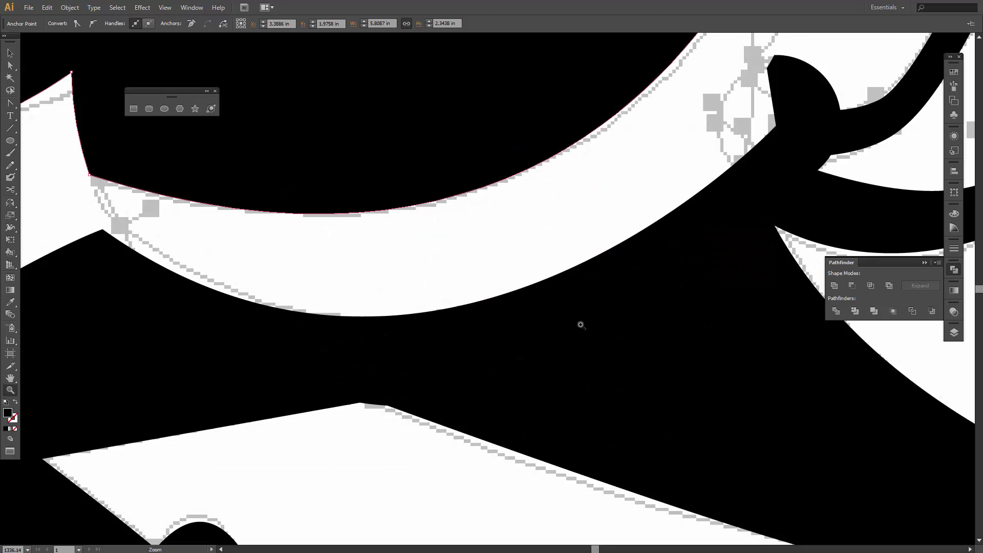
{"action": "left_click", "coordinate": [581, 266], "text": "alt"}
{"action": "left_click", "coordinate": [581, 266], "text": "alt"}
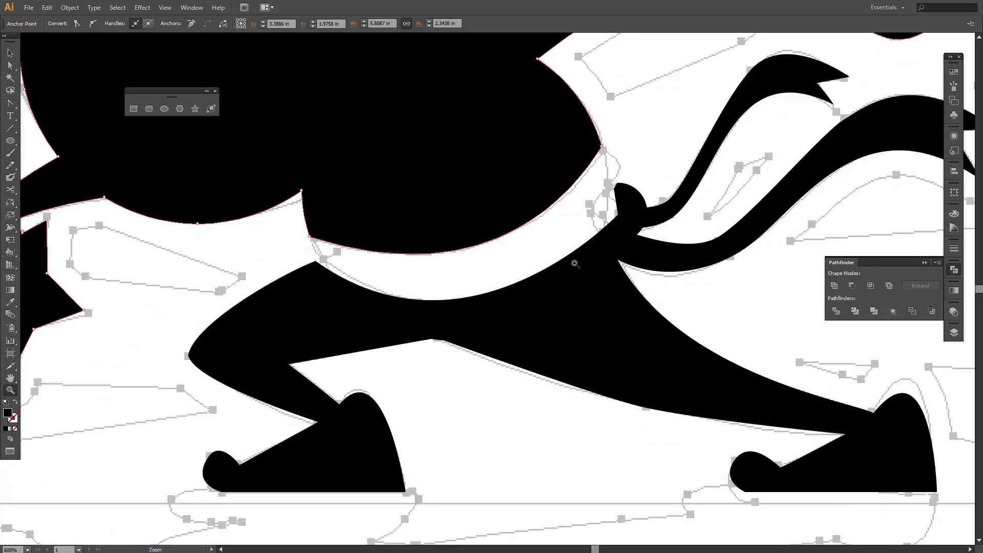
{"action": "key", "text": "a"}
{"action": "scroll", "coordinate": [508, 238], "scroll_direction": "up", "scroll_amount": 2}
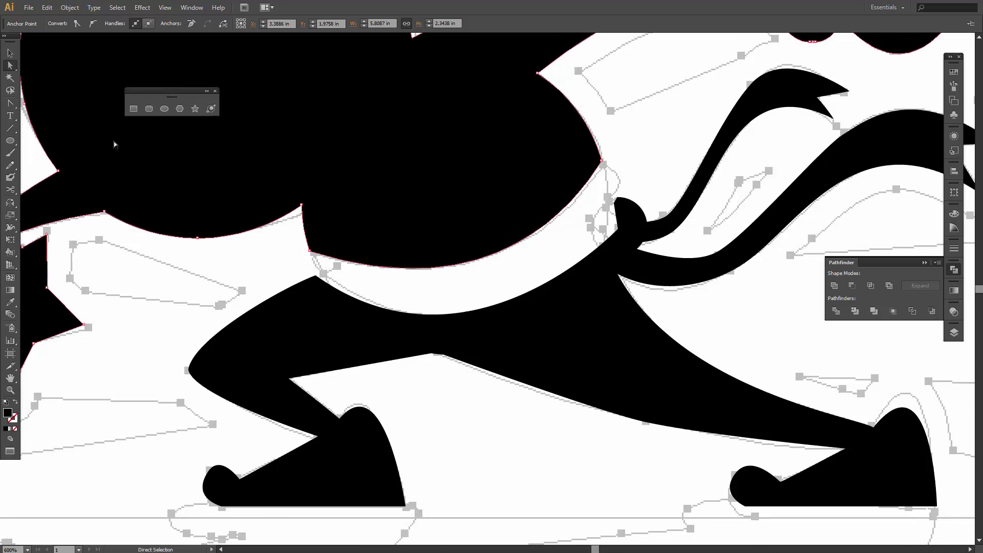
{"action": "left_click", "coordinate": [164, 110]}
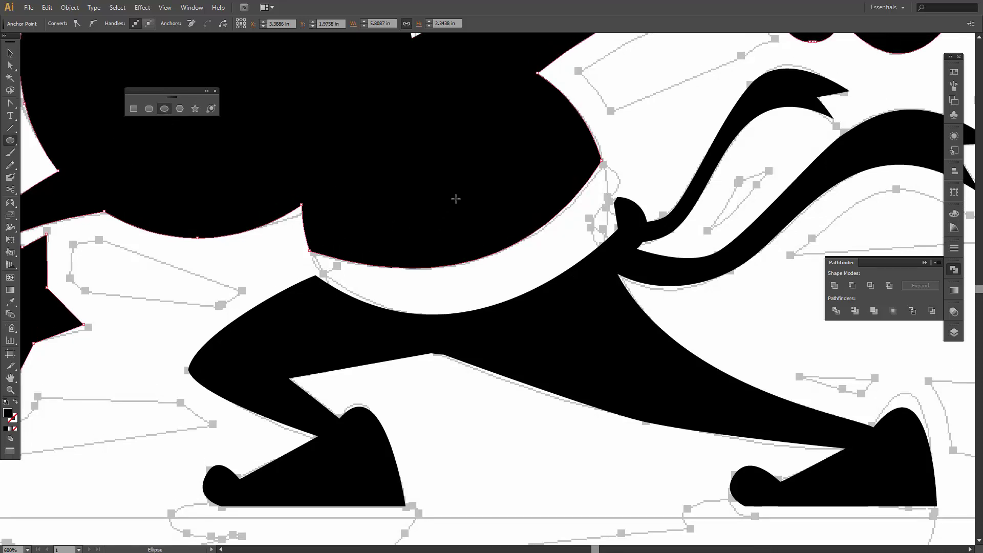
{"action": "left_click_drag", "start_coordinate": [457, 200], "coordinate": [600, 348]}
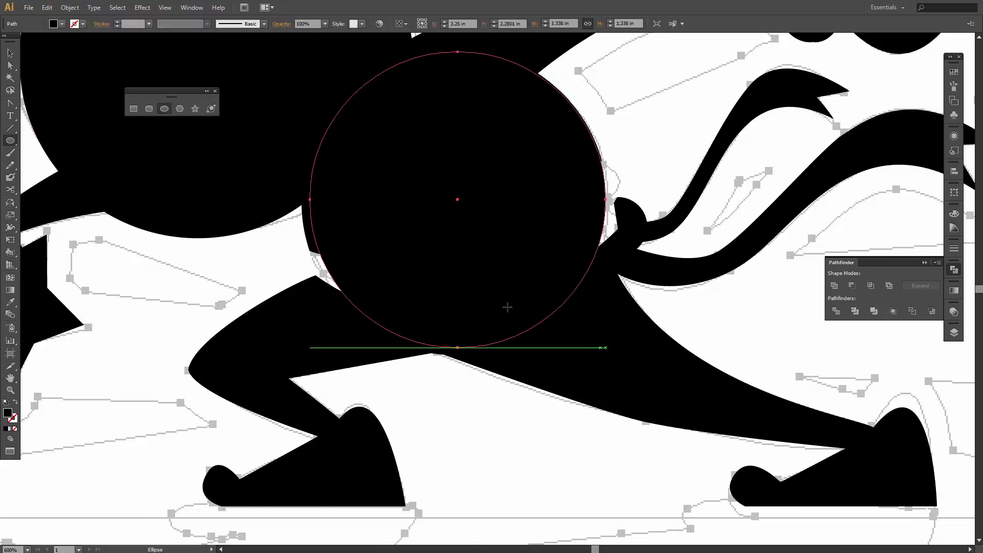
Enlarge, flatten, nudge and widen the circle so it fully covers the waist gap
{"action": "key", "text": "v"}
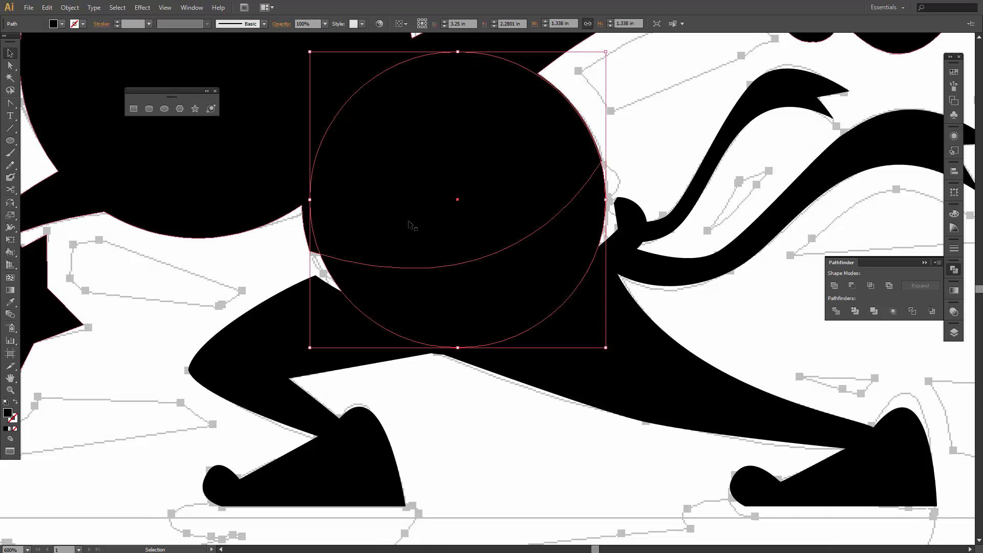
{"action": "left_click", "coordinate": [302, 343], "text": "shift"}
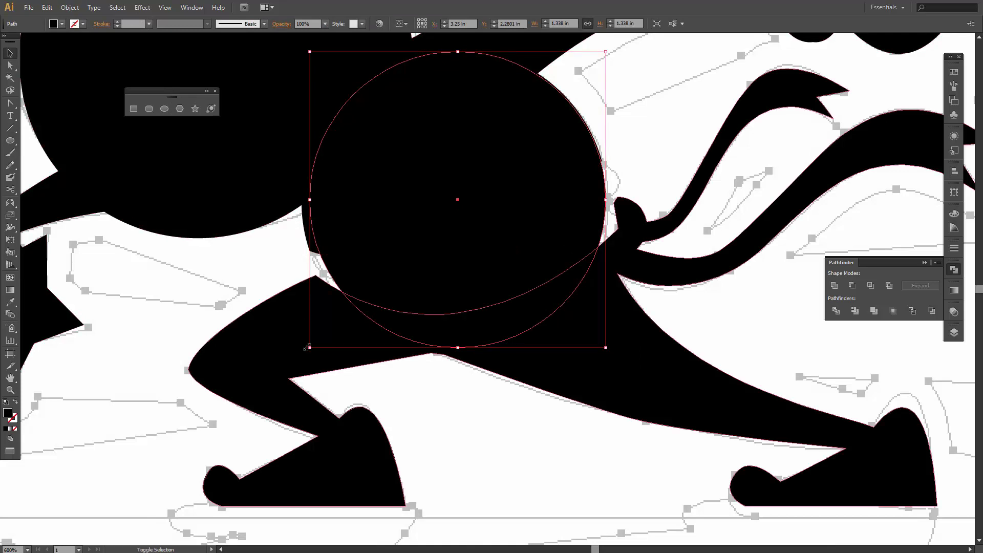
{"action": "left_click_drag", "start_coordinate": [308, 348], "coordinate": [289, 354]}
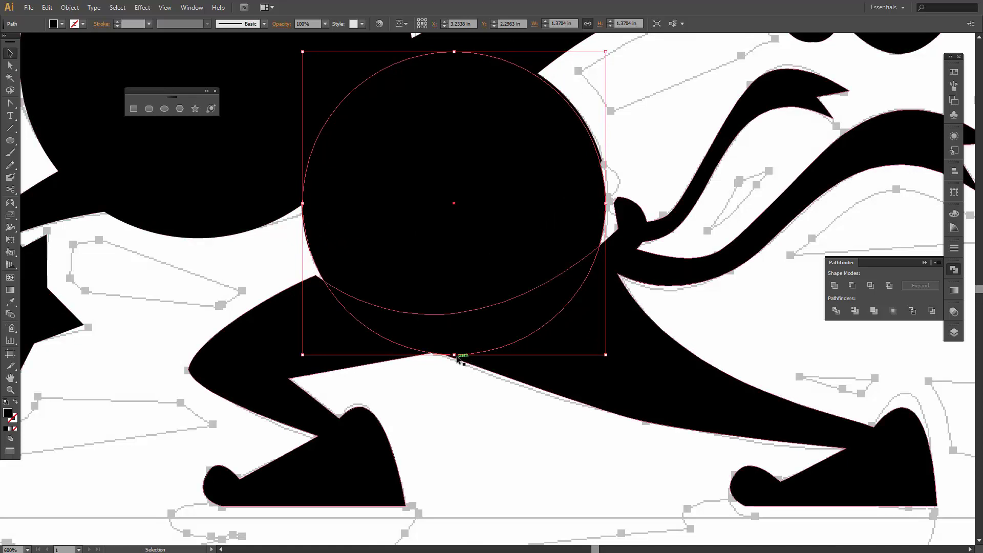
{"action": "left_click_drag", "start_coordinate": [454, 354], "coordinate": [455, 350]}
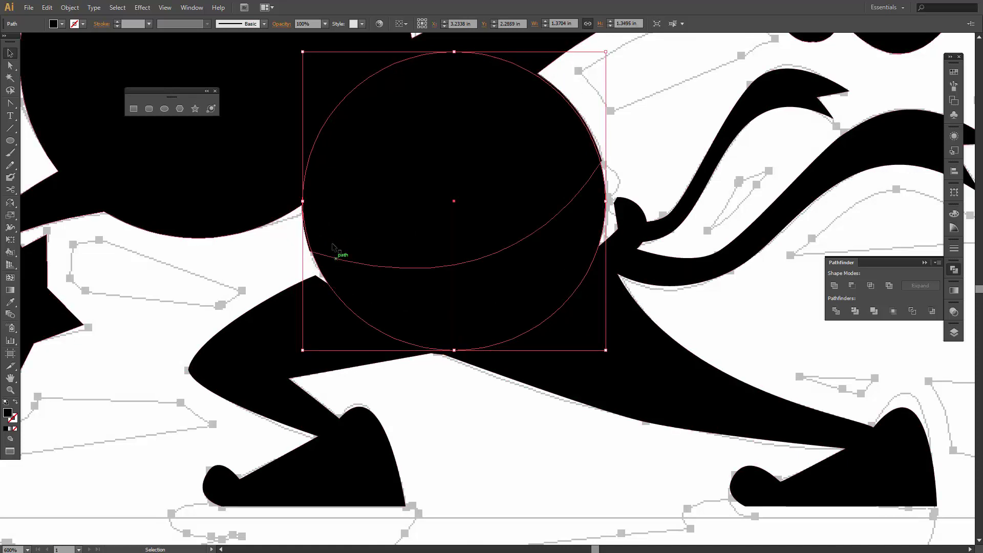
{"action": "key", "text": "Left"}
{"action": "key", "text": "Left"}
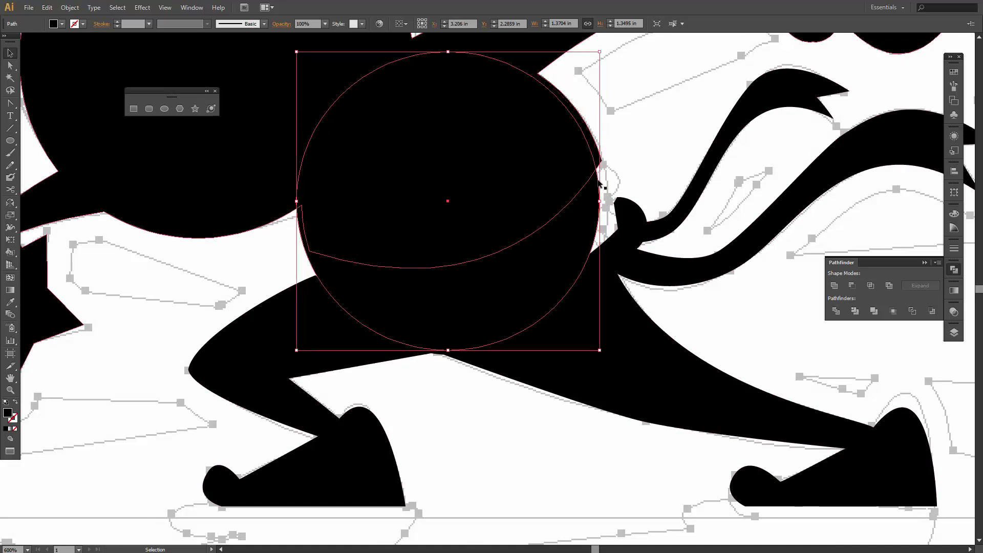
{"action": "left_click_drag", "start_coordinate": [600, 201], "coordinate": [608, 201]}
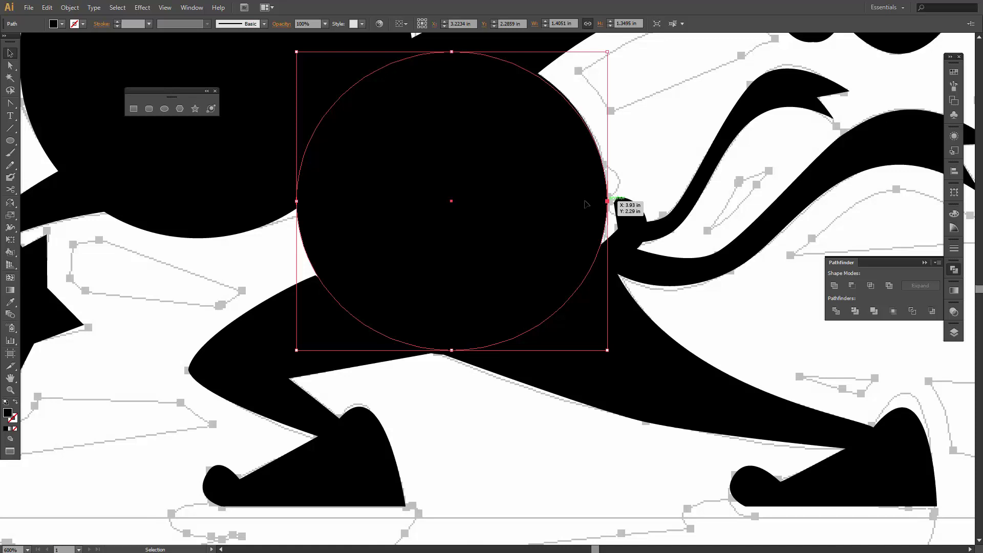
Draw two small ellipses at the belt knot and stretch them into a rounded bump
{"action": "left_click", "coordinate": [164, 109]}
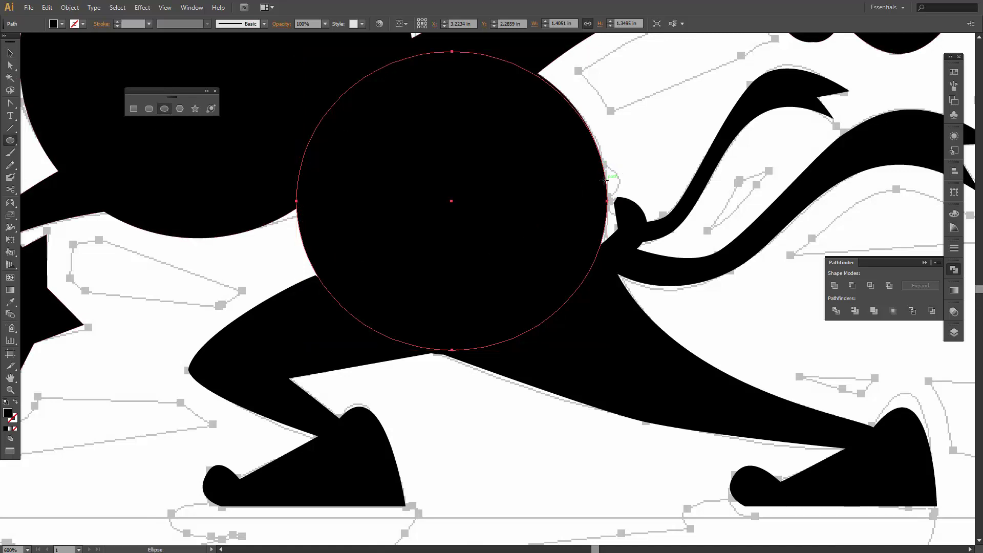
{"action": "left_click_drag", "start_coordinate": [602, 182], "coordinate": [619, 191]}
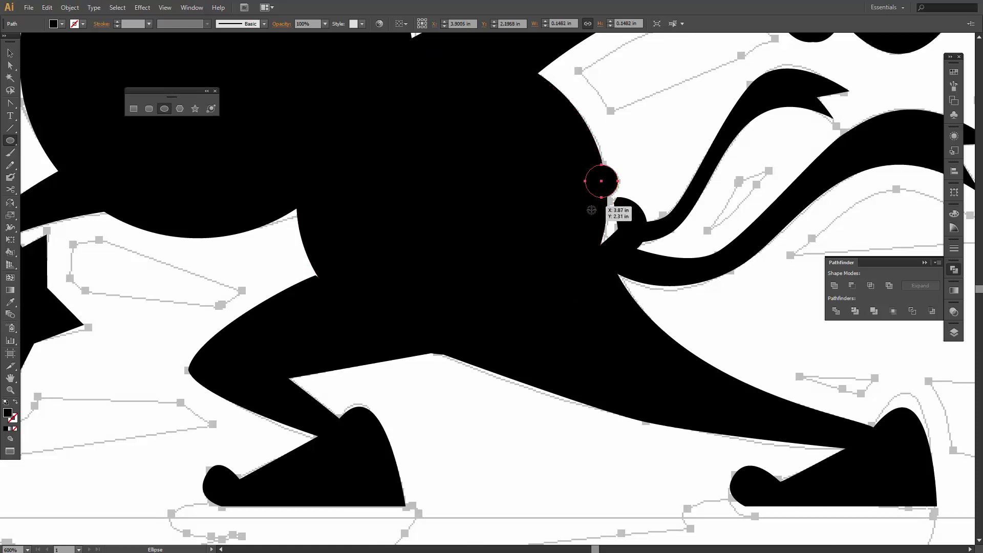
{"action": "left_click_drag", "start_coordinate": [602, 228], "coordinate": [607, 247]}
{"action": "key", "text": "v"}
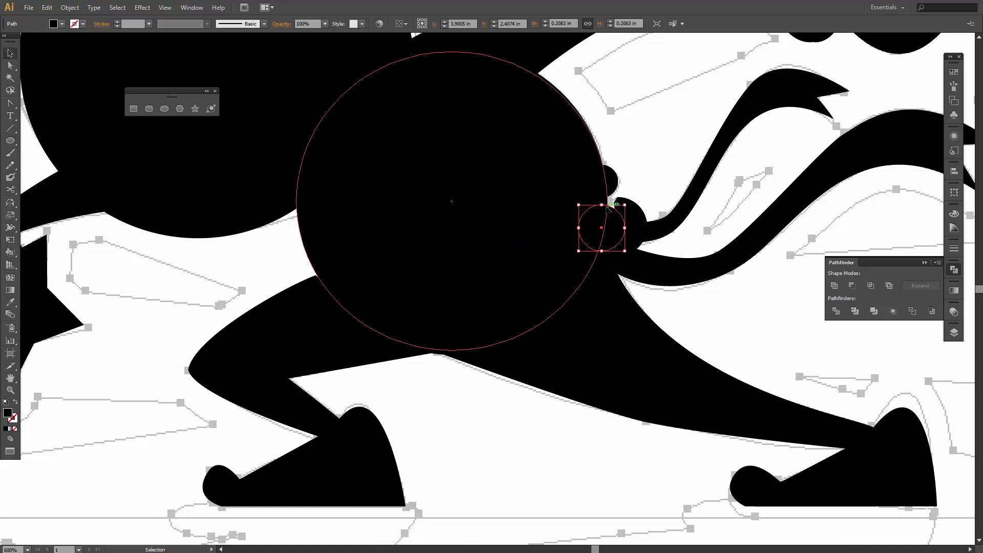
{"action": "left_click_drag", "start_coordinate": [601, 204], "coordinate": [602, 190]}
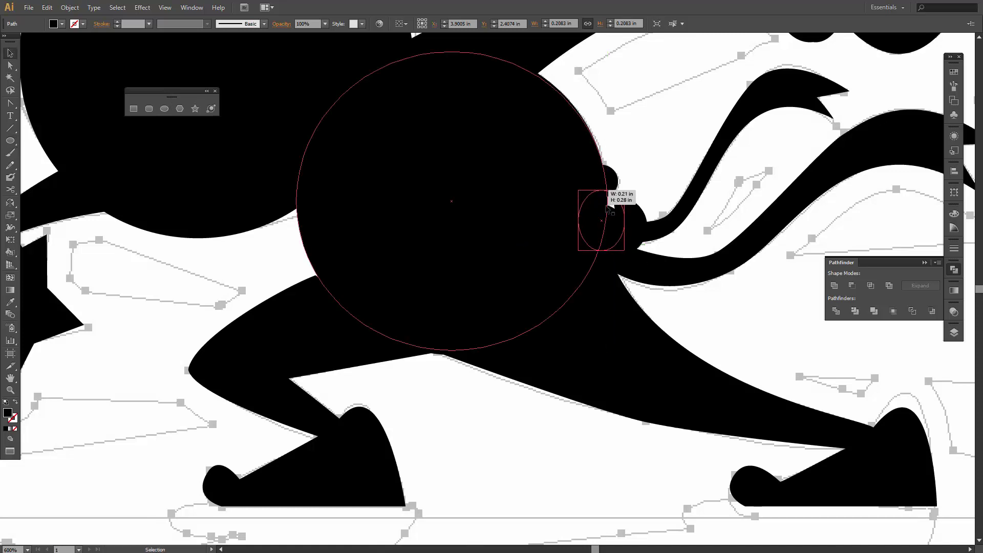
{"action": "left_click_drag", "start_coordinate": [625, 220], "coordinate": [628, 221]}
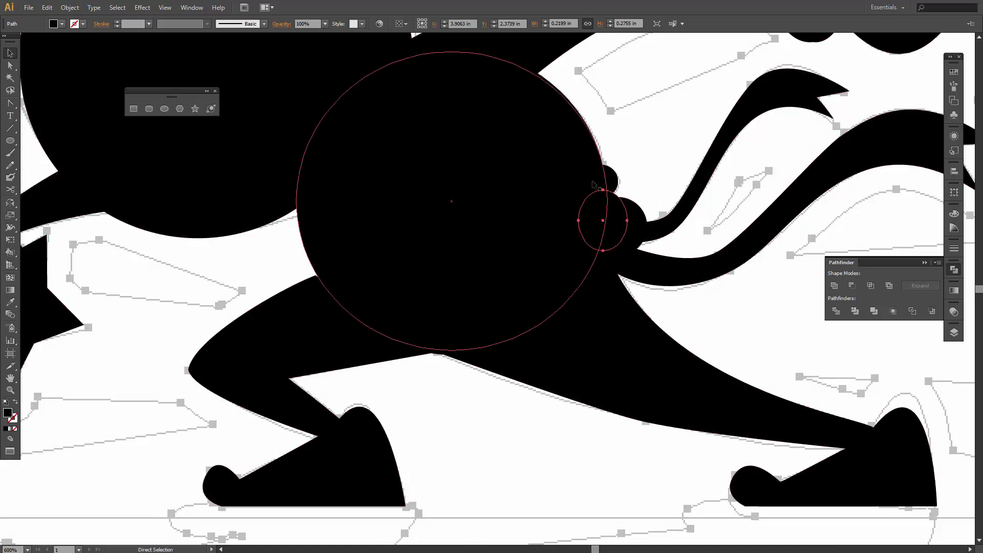
{"action": "key", "text": "ctrl+minus"}
{"action": "key", "text": "ctrl+minus"}
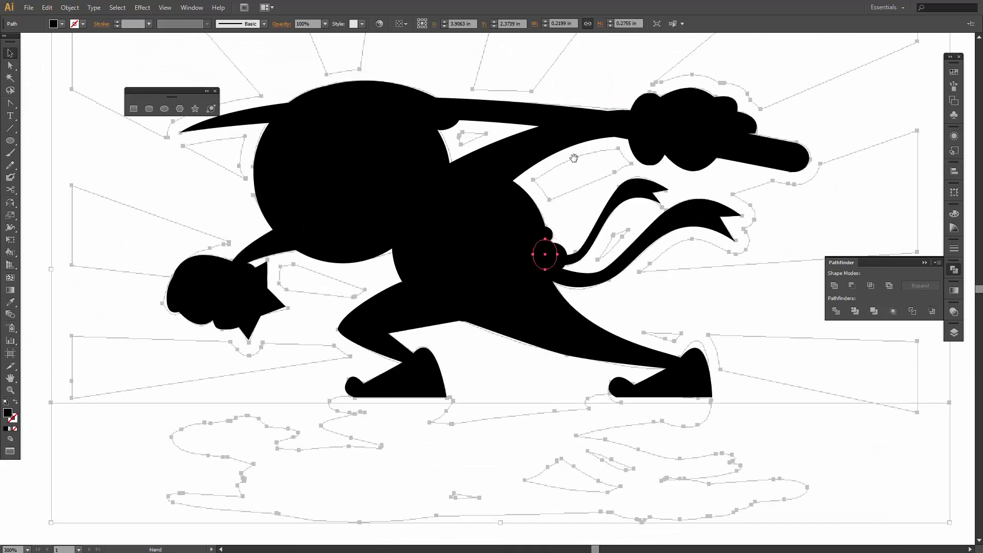
Target all NINJA copy artwork and Unite the new circles with the silhouette in Pathfinder
{"action": "left_click_drag", "start_coordinate": [574, 158], "coordinate": [588, 177]}
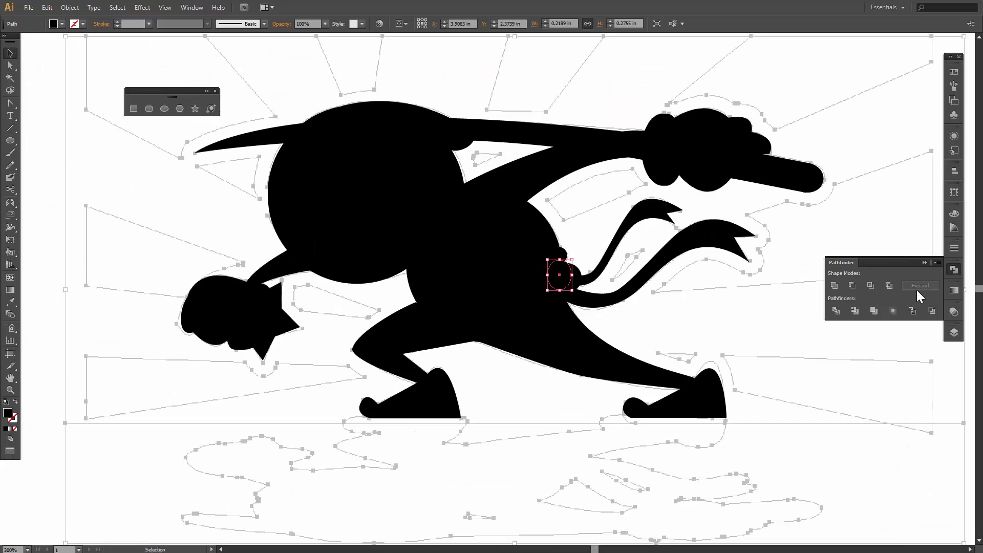
{"action": "left_click", "coordinate": [953, 333]}
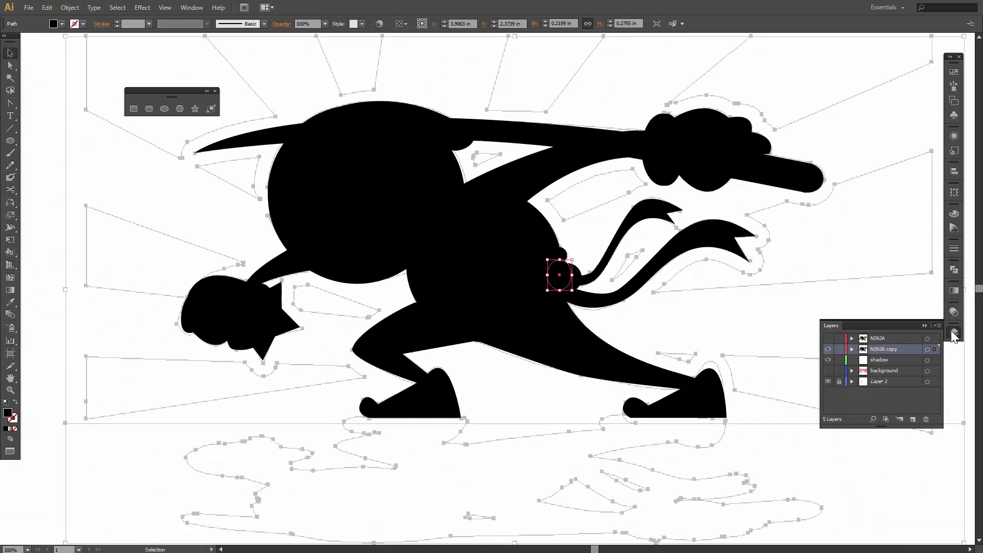
{"action": "left_click", "coordinate": [928, 350]}
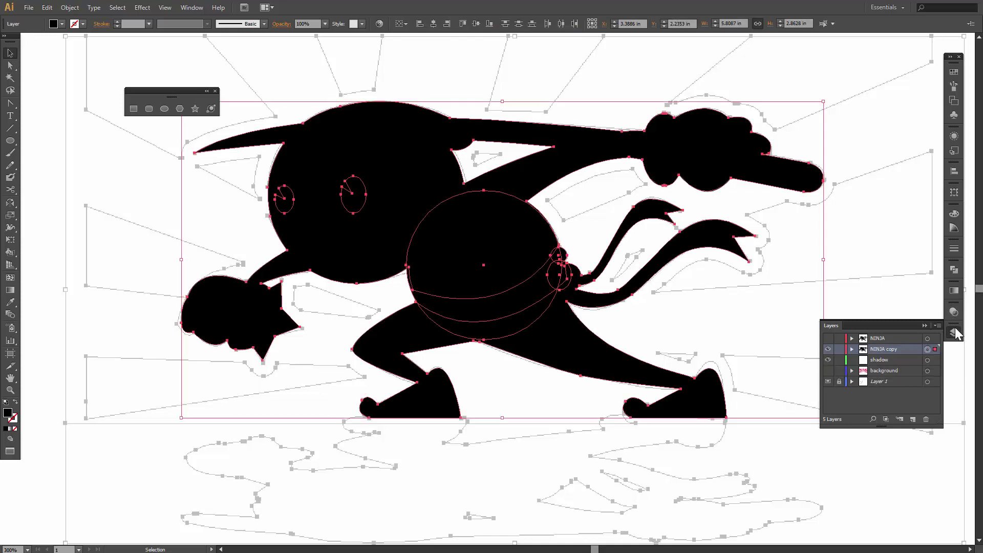
{"action": "left_click", "coordinate": [954, 270]}
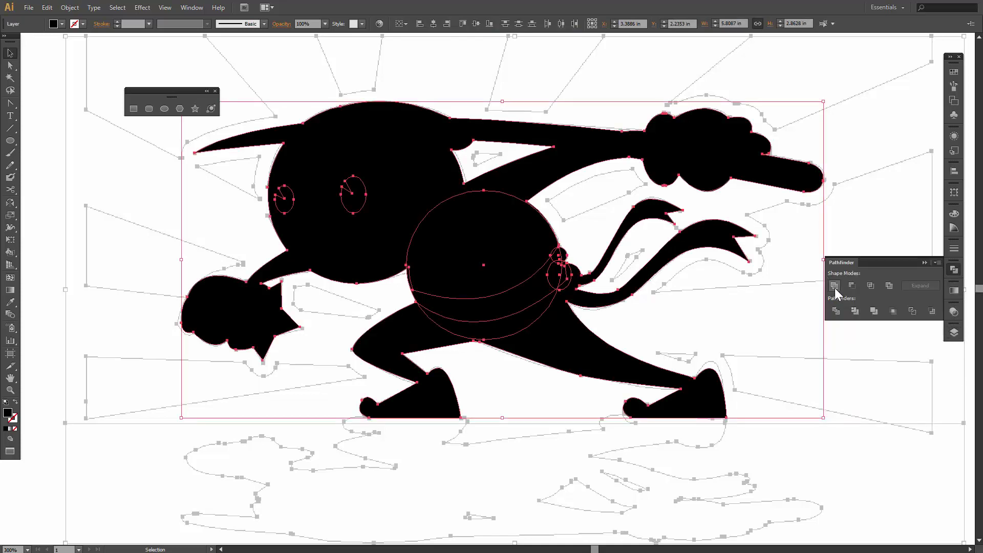
{"action": "left_click", "coordinate": [834, 285]}
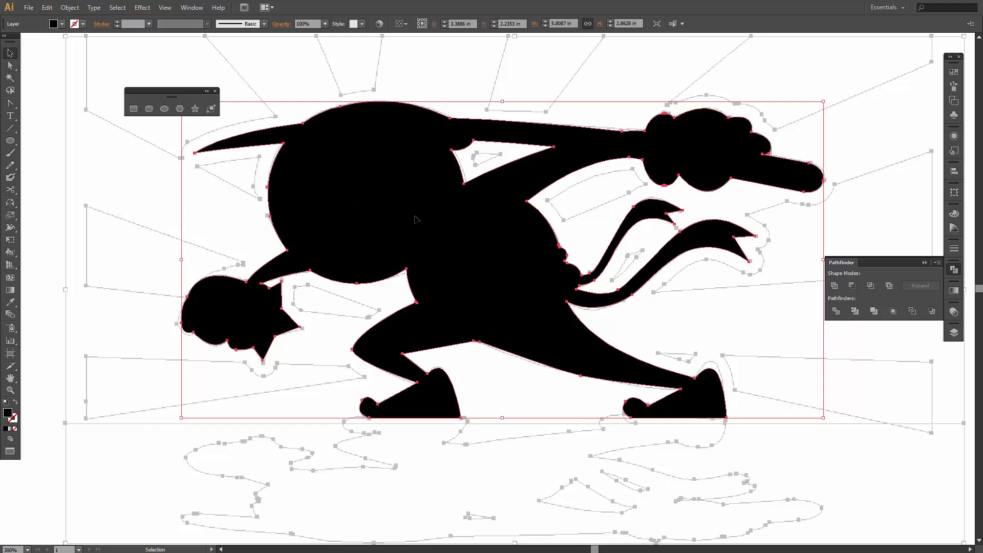
{"action": "key", "text": "ctrl+minus"}
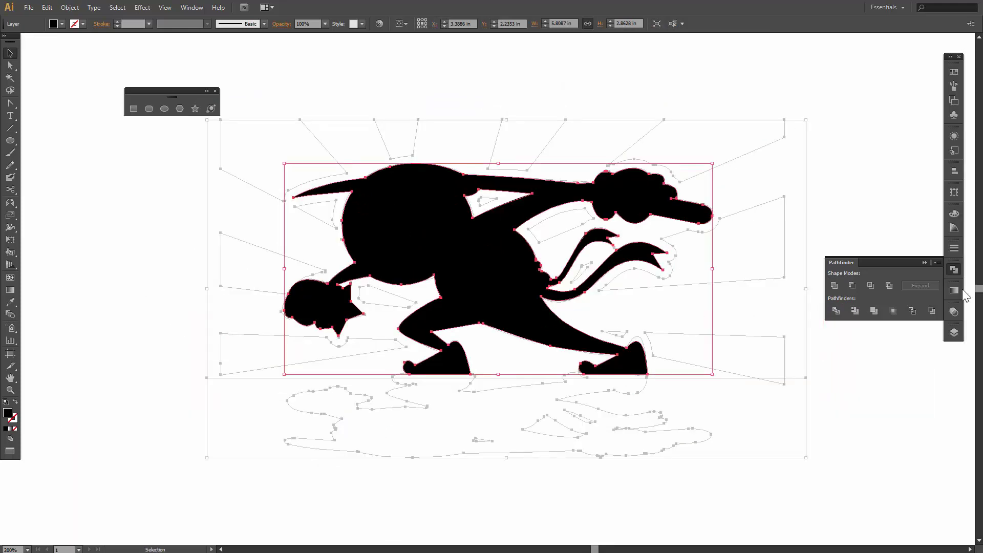
Turn the original NINJA layer's visibility back on and lock it
{"action": "left_click", "coordinate": [955, 332]}
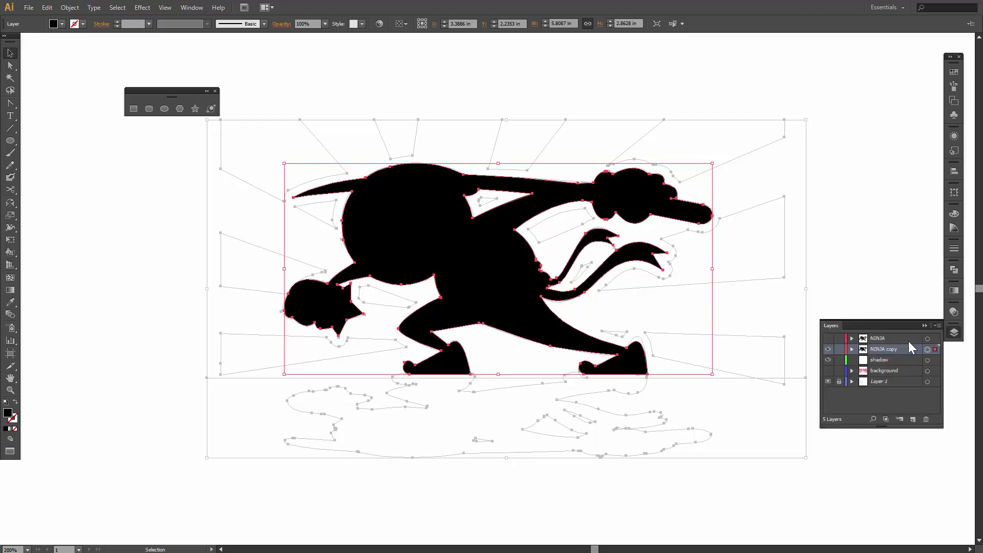
{"action": "left_click", "coordinate": [828, 339]}
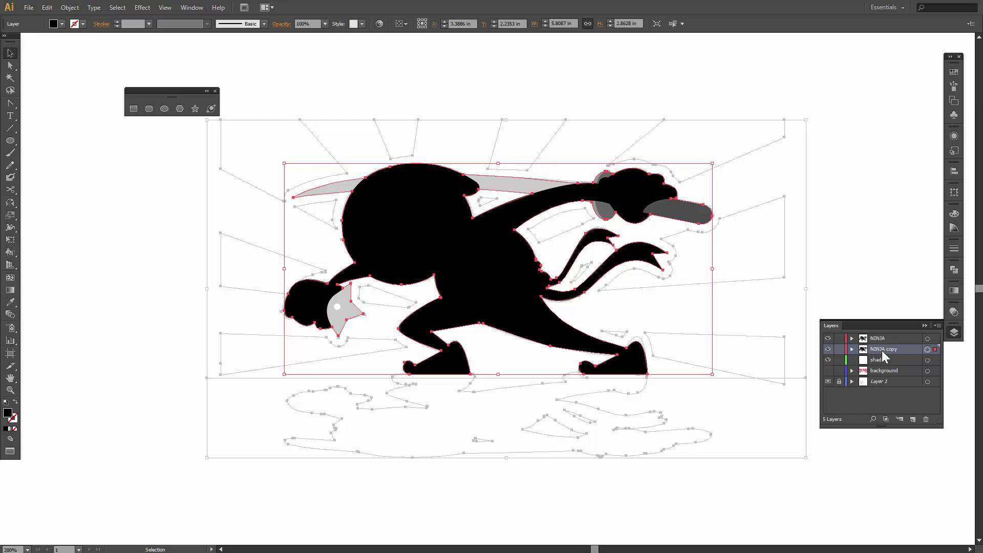
{"action": "left_click", "coordinate": [838, 338]}
Flip the silhouette beneath the feet, widen it to about 5.89 in and squash it to 1.10 in tall
{"action": "left_click_drag", "start_coordinate": [501, 176], "coordinate": [503, 459]}
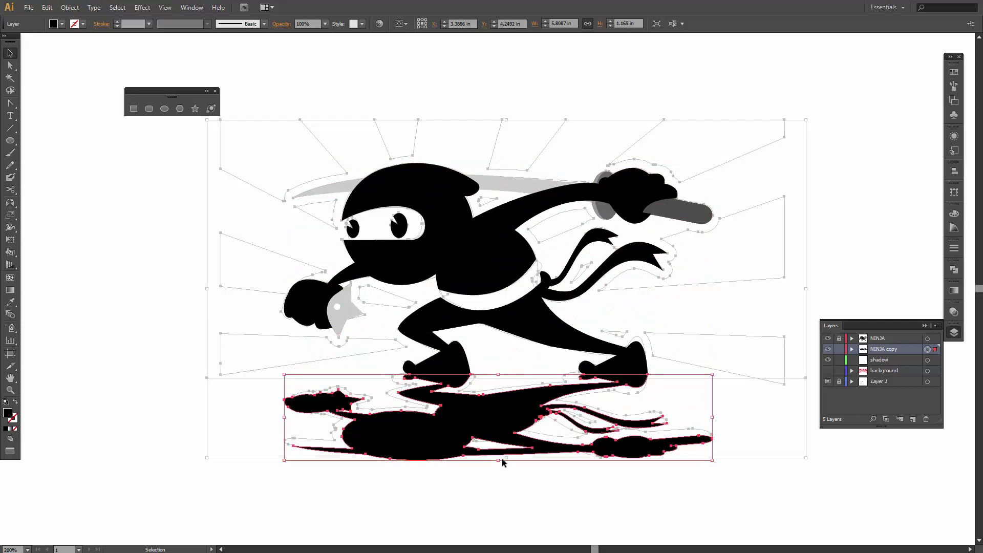
{"action": "key", "text": "Left"}
{"action": "key", "text": "Left"}
{"action": "key", "text": "Left"}
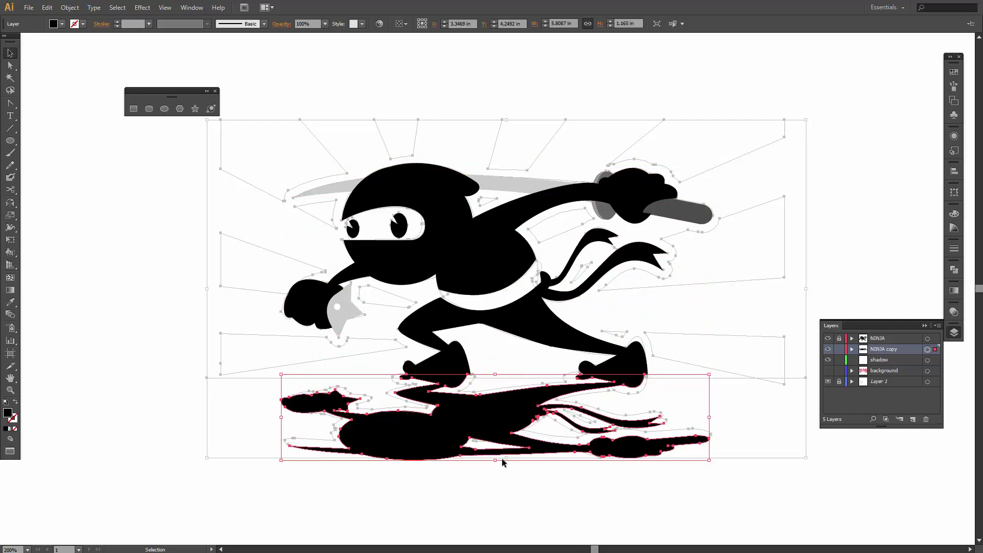
{"action": "key", "text": "Right"}
{"action": "key", "text": "Right"}
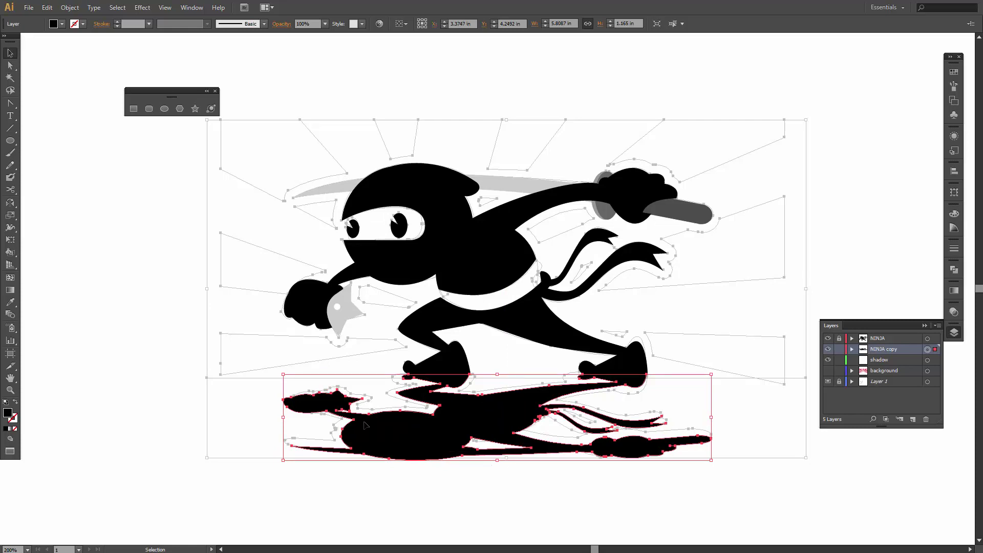
{"action": "left_click_drag", "start_coordinate": [284, 418], "coordinate": [281, 417]}
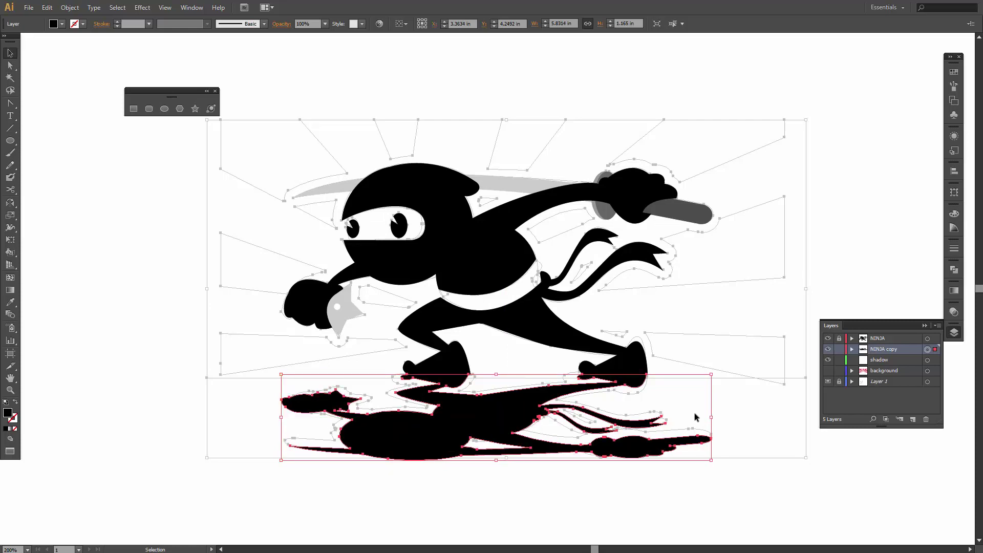
{"action": "left_click_drag", "start_coordinate": [712, 418], "coordinate": [715, 418]}
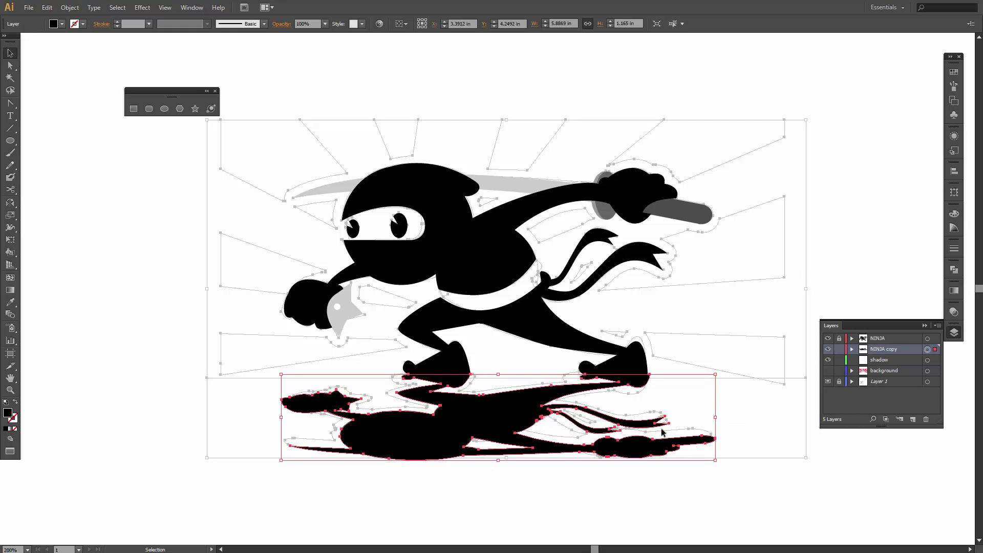
{"action": "left_click_drag", "start_coordinate": [498, 374], "coordinate": [497, 378]}
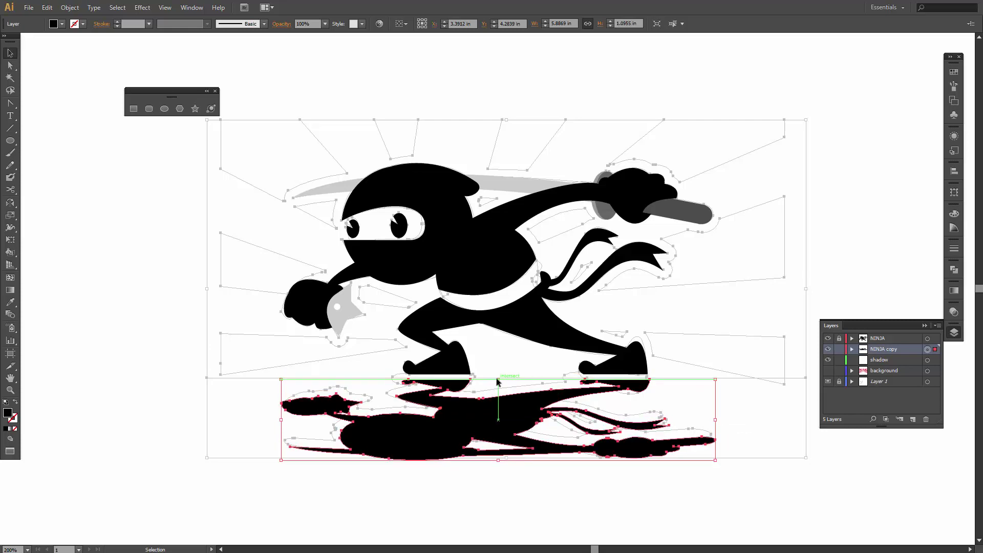
{"action": "key", "text": "Up"}
{"action": "key", "text": "Up"}
{"action": "key", "text": "Up"}
{"action": "key", "text": "Up"}
{"action": "key", "text": "Up"}
{"action": "key", "text": "Up"}
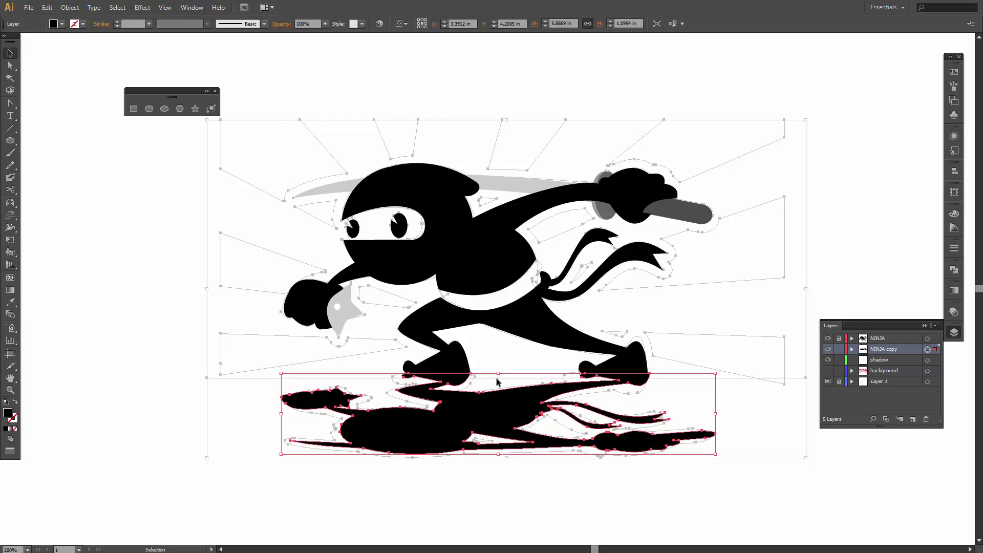
{"action": "key", "text": "Down"}
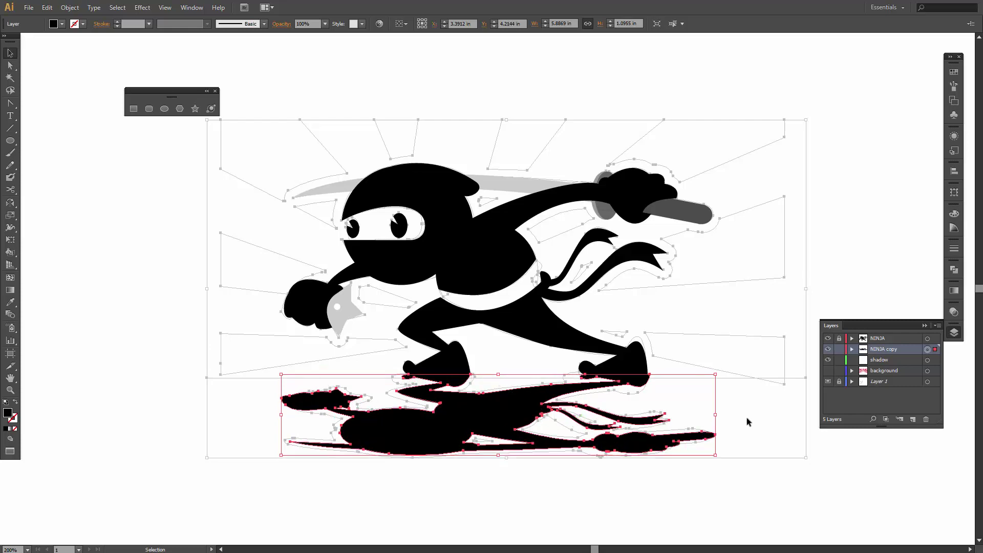
Give the reflection a Linear gradient with the left stop at 10% and right stop at 90% opacity
{"action": "left_click", "coordinate": [955, 290]}
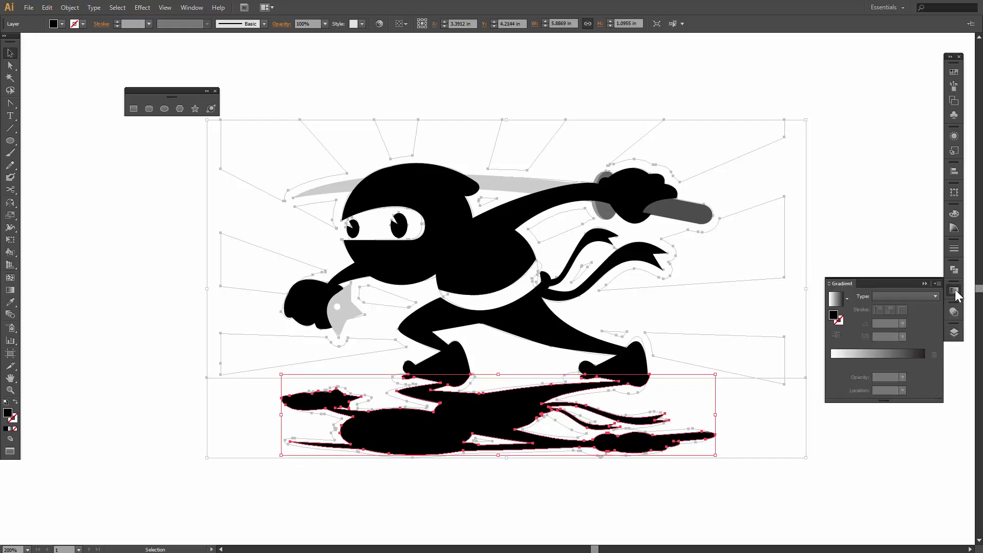
{"action": "left_click", "coordinate": [890, 297]}
{"action": "left_click", "coordinate": [892, 307]}
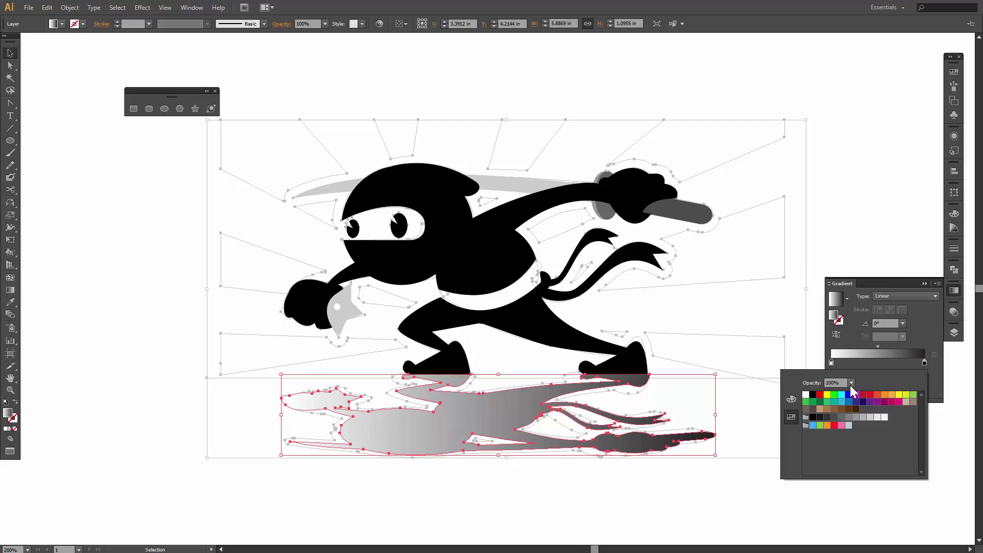
{"action": "left_click", "coordinate": [851, 383]}
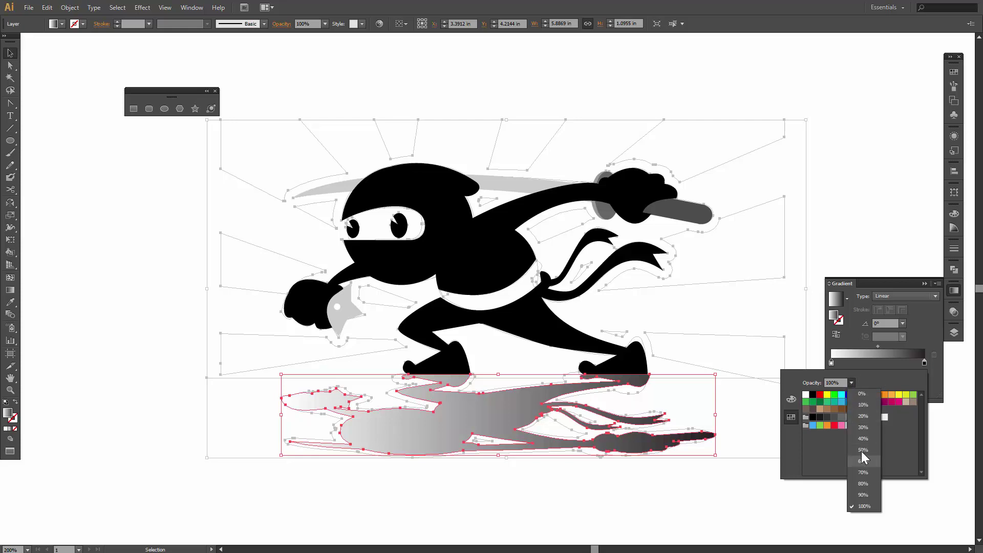
{"action": "left_click", "coordinate": [863, 404]}
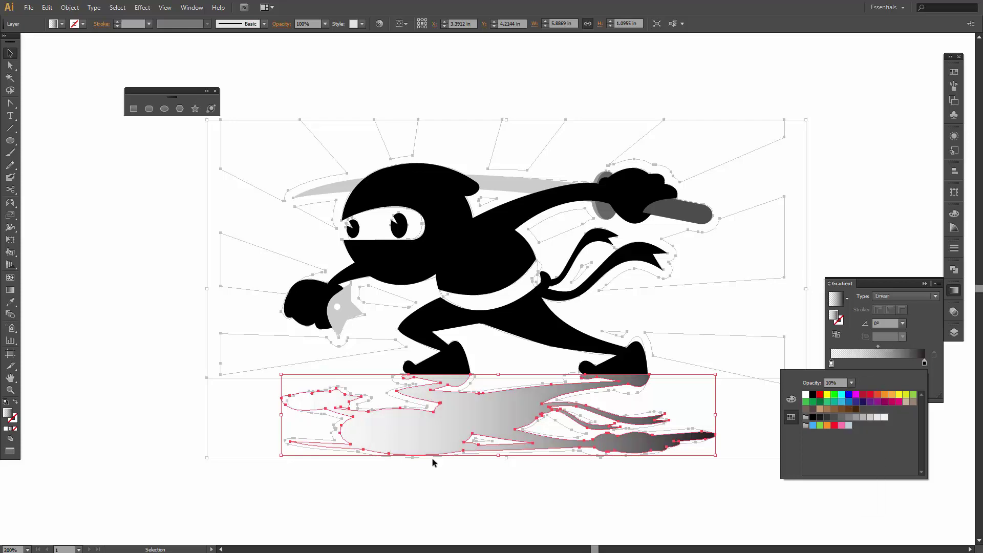
{"action": "left_click", "coordinate": [924, 363]}
{"action": "double_click", "coordinate": [925, 362]}
{"action": "left_click", "coordinate": [851, 383]}
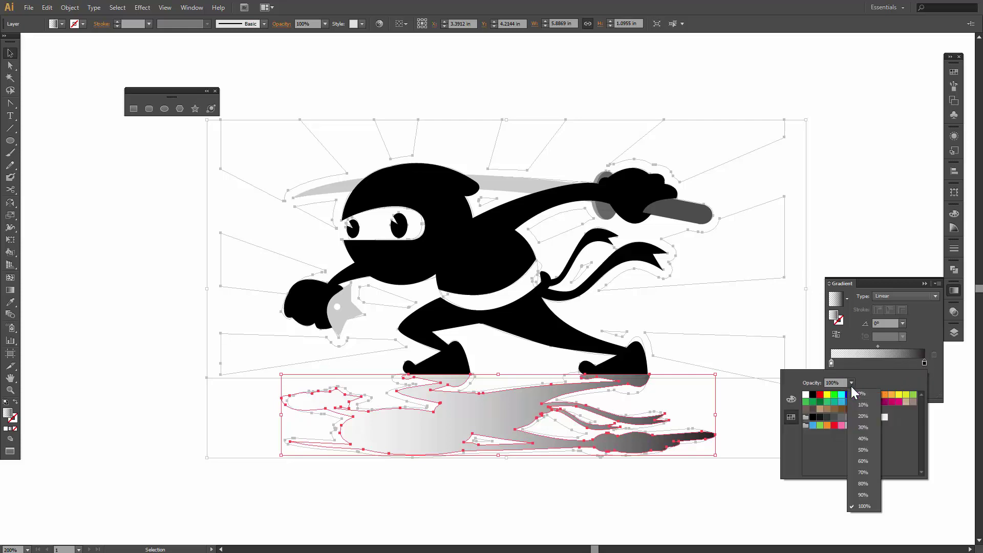
{"action": "left_click", "coordinate": [864, 495]}
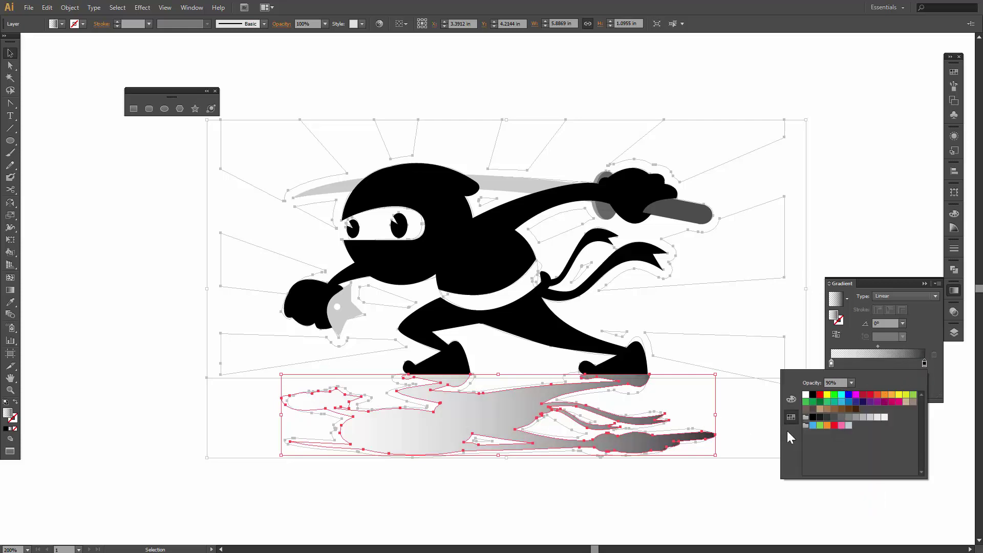
{"action": "left_click", "coordinate": [9, 289]}
Redraw the gradient from the lower left up to the feet, about 39.5°, darkest under the ninja
{"action": "mouse_move", "coordinate": [526, 366]}
{"action": "left_mouse_down"}
{"action": "mouse_move", "coordinate": [450, 428]}
{"action": "mouse_move", "coordinate": [383, 462]}
{"action": "mouse_move", "coordinate": [519, 381]}
{"action": "left_mouse_up"}
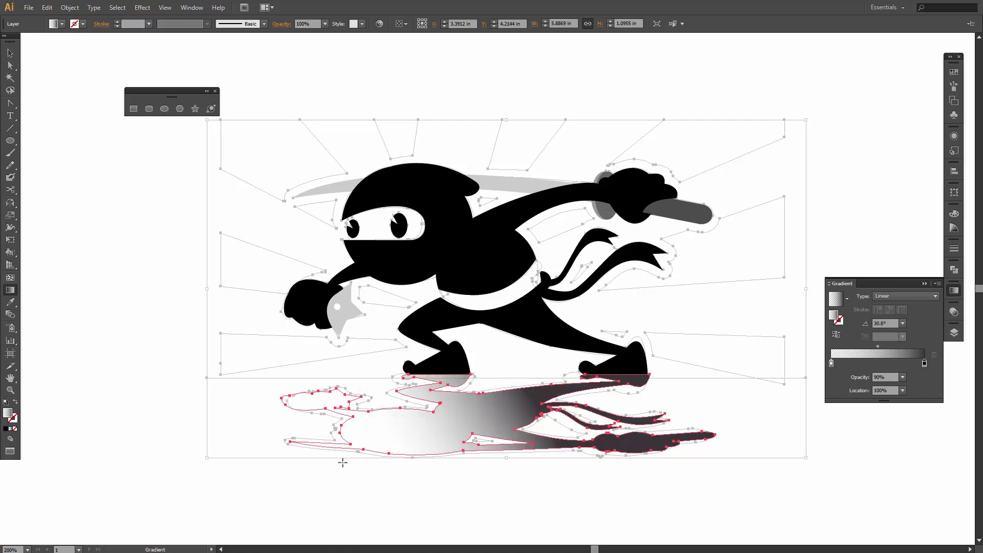
{"action": "mouse_move", "coordinate": [298, 483]}
{"action": "left_mouse_down"}
{"action": "mouse_move", "coordinate": [468, 411]}
{"action": "mouse_move", "coordinate": [476, 376]}
{"action": "left_mouse_up"}
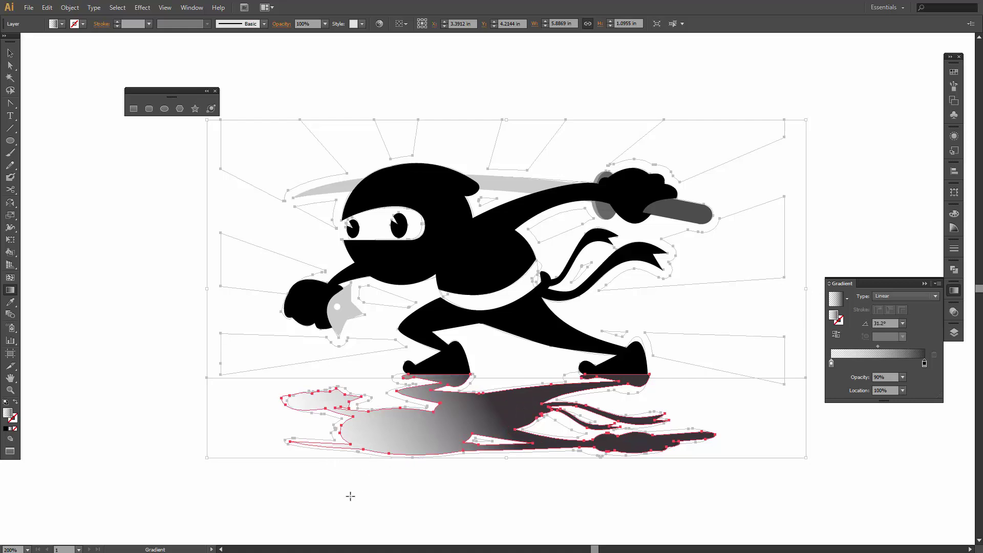
{"action": "key", "text": "a"}
{"action": "left_click", "coordinate": [10, 290]}
{"action": "mouse_move", "coordinate": [496, 376]}
{"action": "left_mouse_down"}
{"action": "mouse_move", "coordinate": [377, 467]}
{"action": "mouse_move", "coordinate": [453, 436]}
{"action": "mouse_move", "coordinate": [516, 376]}
{"action": "left_mouse_up"}
{"action": "left_click_drag", "start_coordinate": [370, 476], "coordinate": [496, 420]}
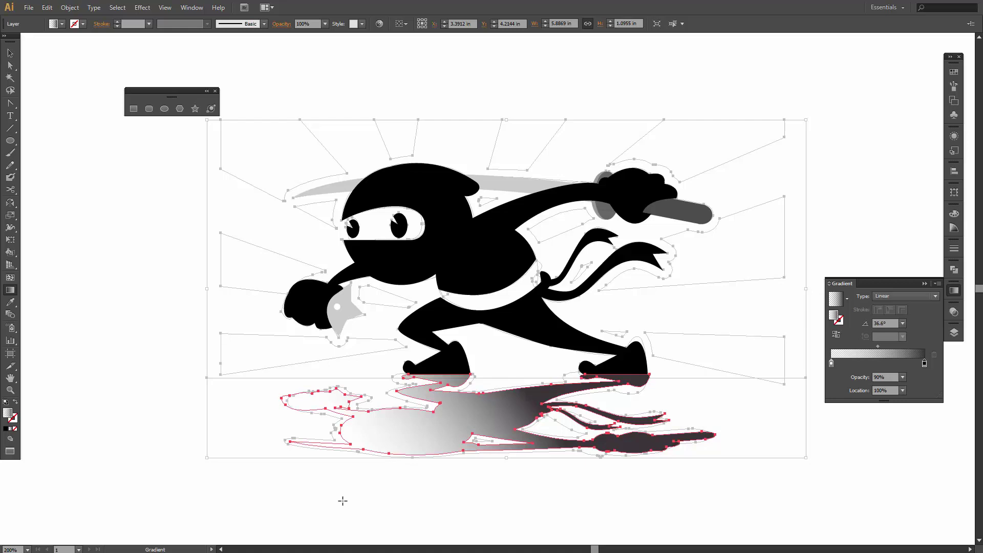
{"action": "left_click_drag", "start_coordinate": [343, 502], "coordinate": [499, 375]}
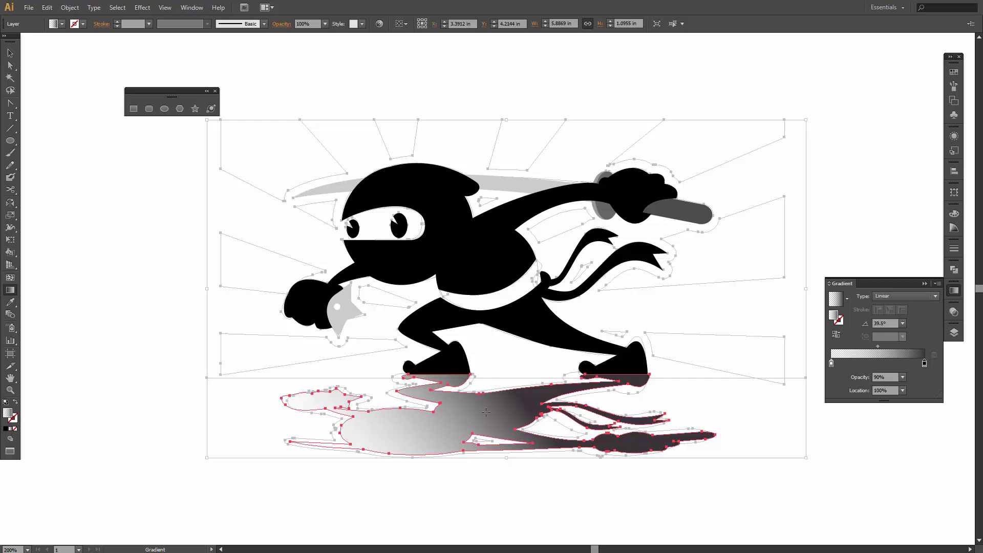
Duplicate the shadow layer as NINJA copy 2, lock NINJA copy, and flip the duplicate upright to 5.89 × 2.86 in
{"action": "key", "text": "v"}
{"action": "left_click", "coordinate": [491, 490]}
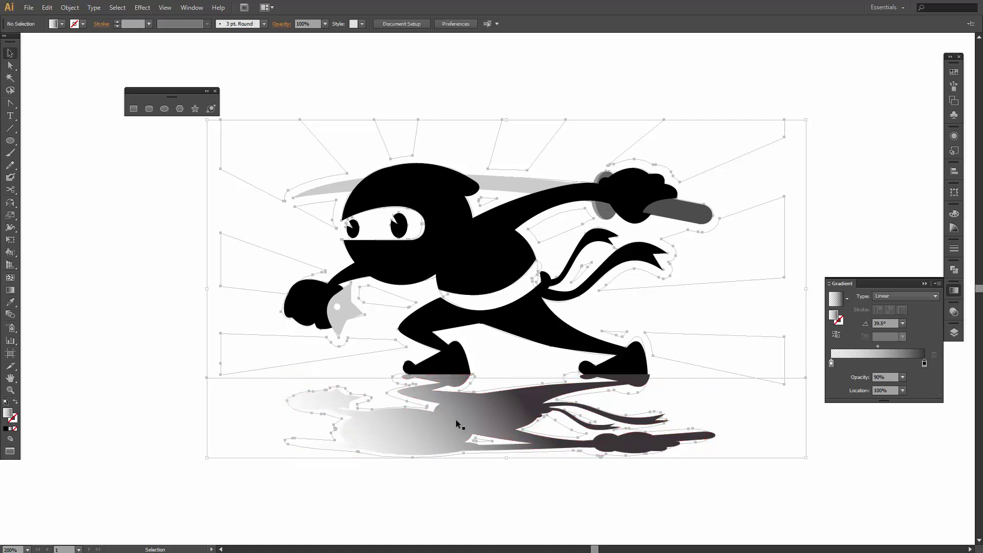
{"action": "left_click", "coordinate": [494, 413]}
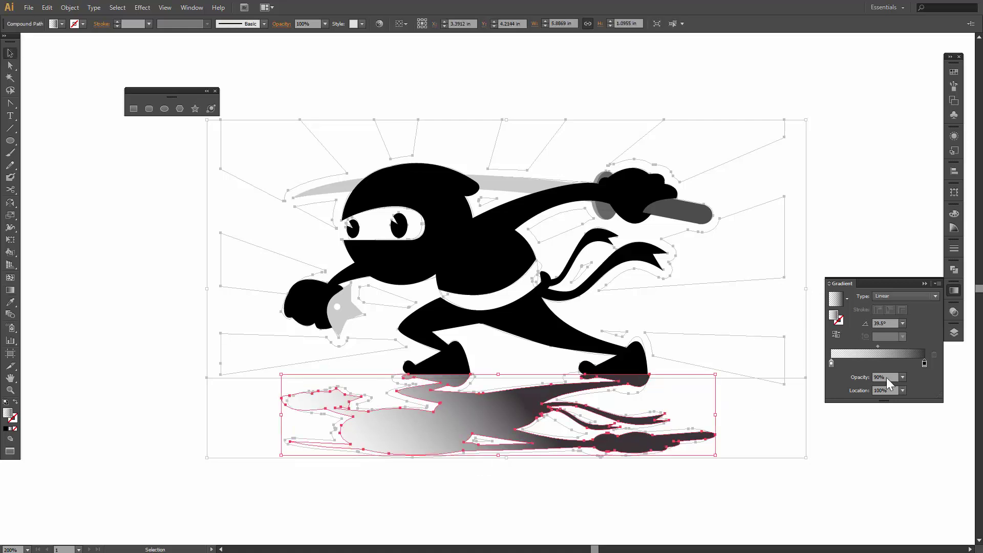
{"action": "left_click", "coordinate": [954, 333]}
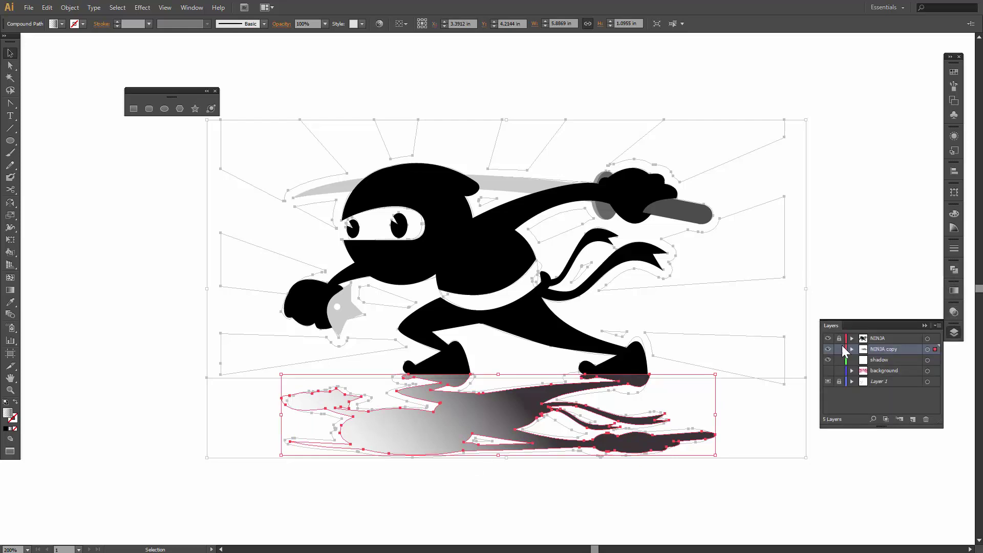
{"action": "left_click", "coordinate": [937, 325]}
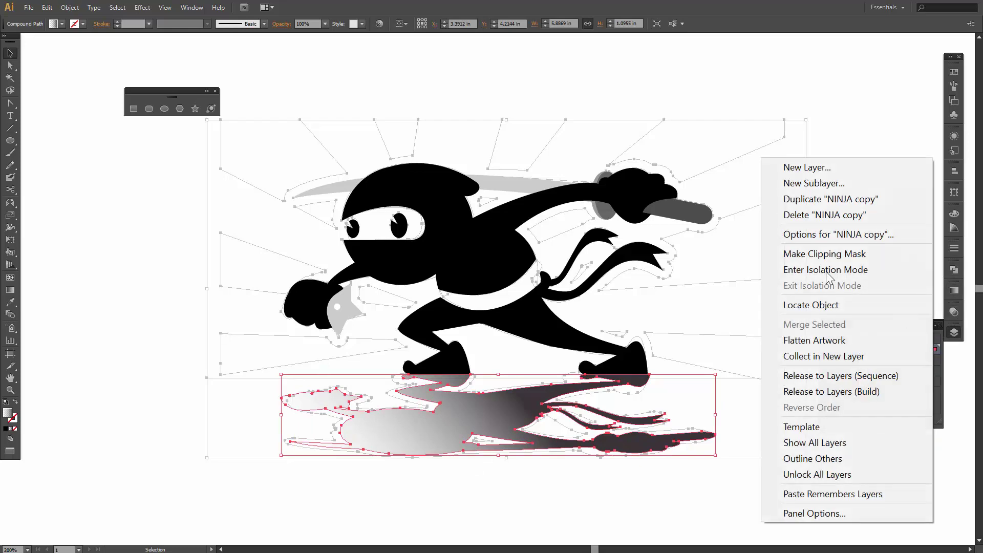
{"action": "left_click", "coordinate": [811, 204]}
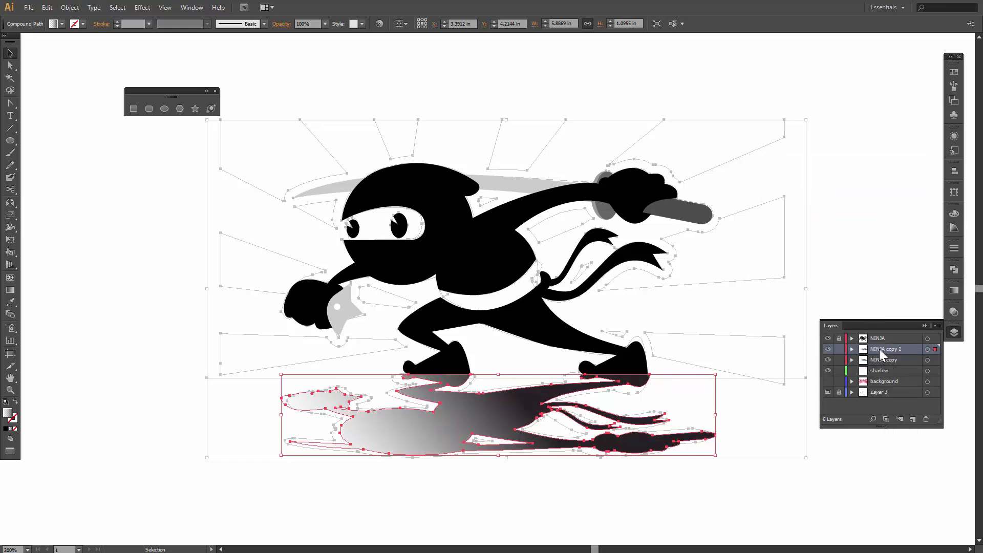
{"action": "left_click", "coordinate": [839, 360]}
{"action": "left_click_drag", "start_coordinate": [499, 457], "coordinate": [476, 166]}
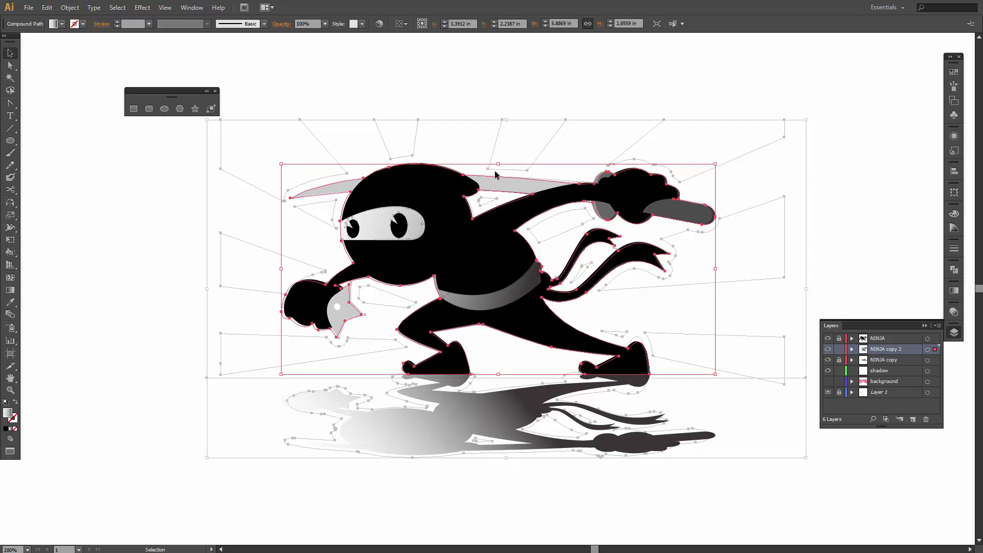
Select all the NINJA copy 2 artwork and fill it with white
{"action": "left_click", "coordinate": [929, 351]}
{"action": "left_click", "coordinate": [62, 24]}
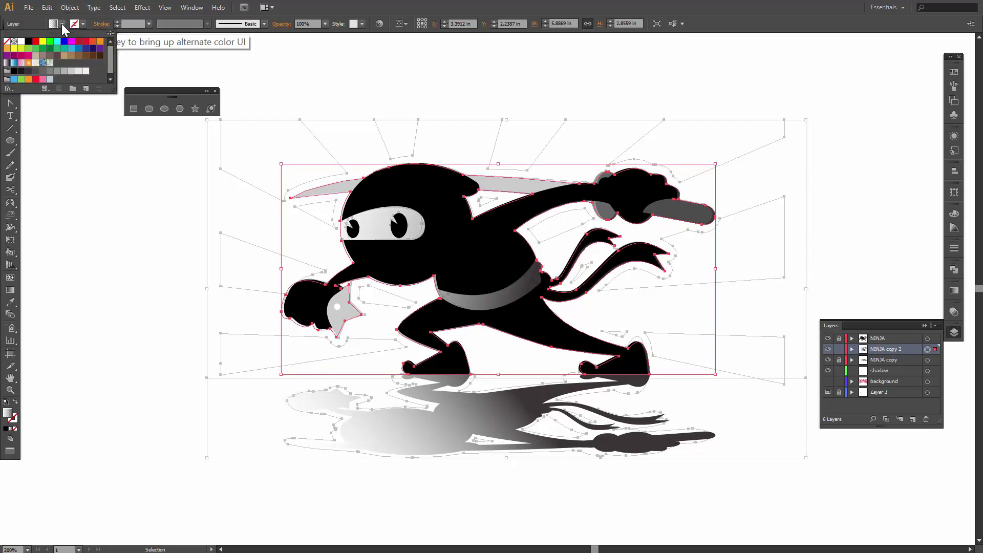
{"action": "left_click", "coordinate": [21, 41]}
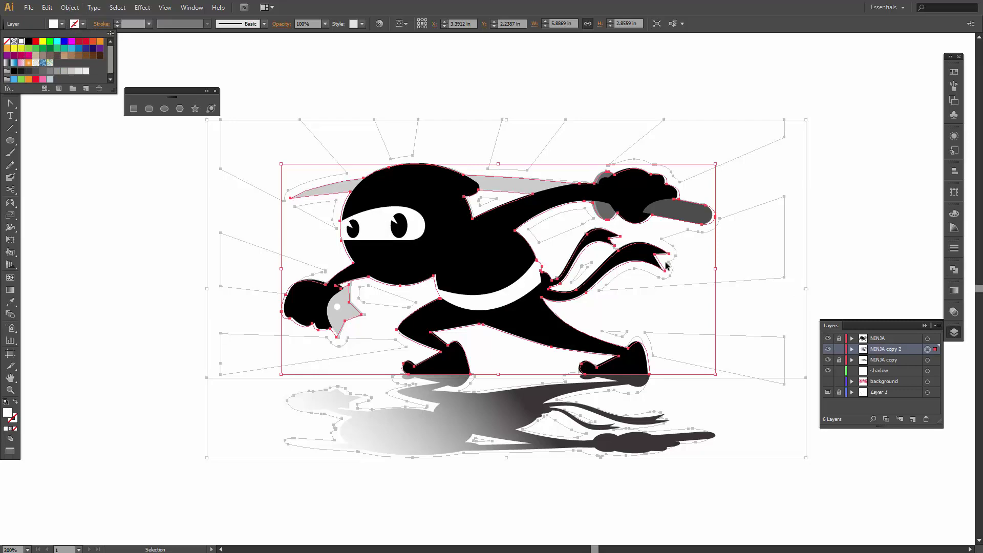
{"action": "left_click", "coordinate": [67, 9]}
Apply Offset Path with preview to expand the white silhouette outward by 0.1389 in
{"action": "left_click", "coordinate": [67, 9]}
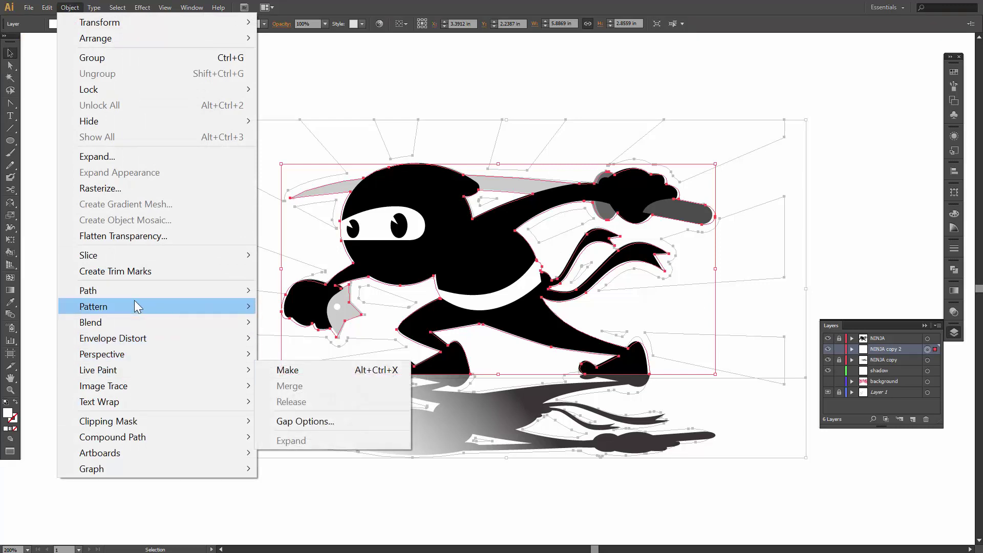
{"action": "mouse_move", "coordinate": [141, 292]}
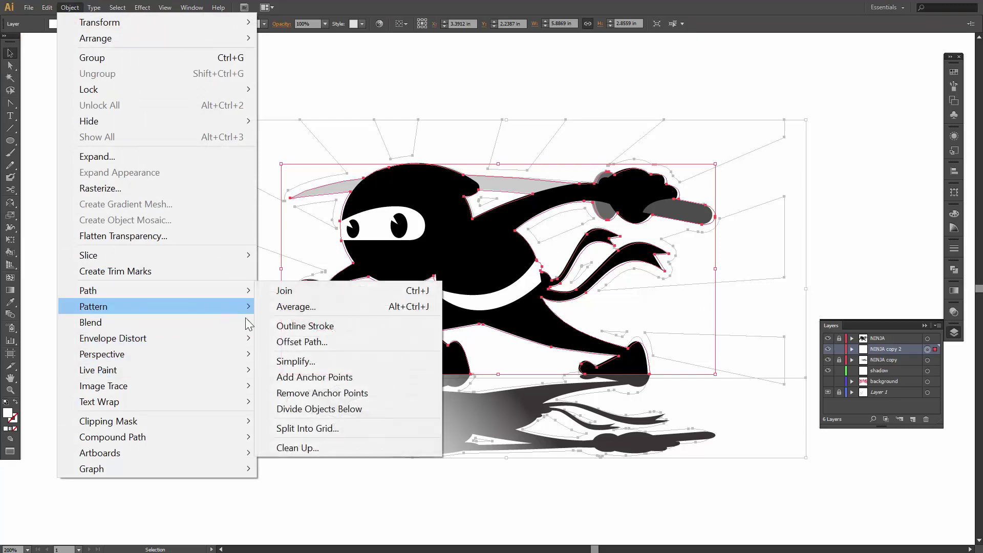
{"action": "left_click", "coordinate": [309, 342]}
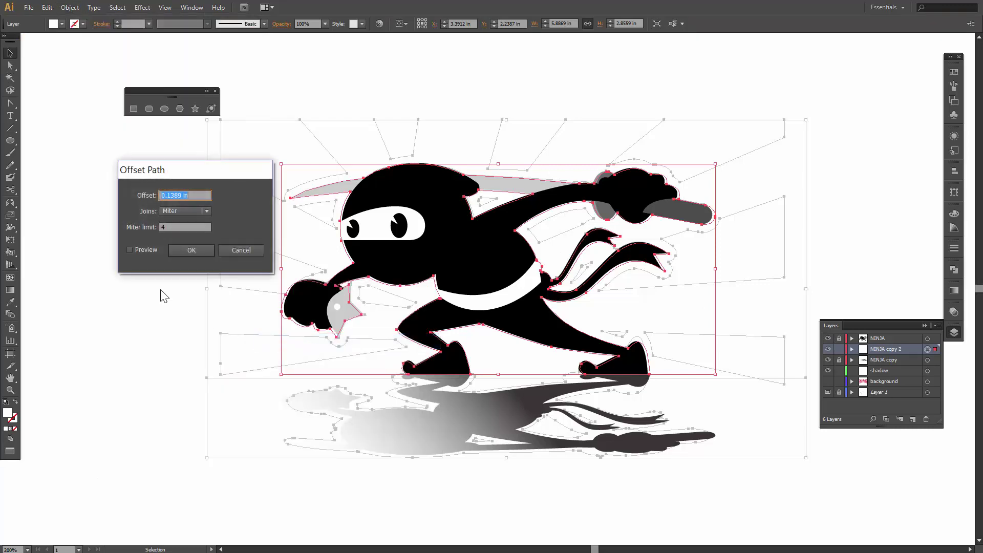
{"action": "left_click", "coordinate": [129, 250]}
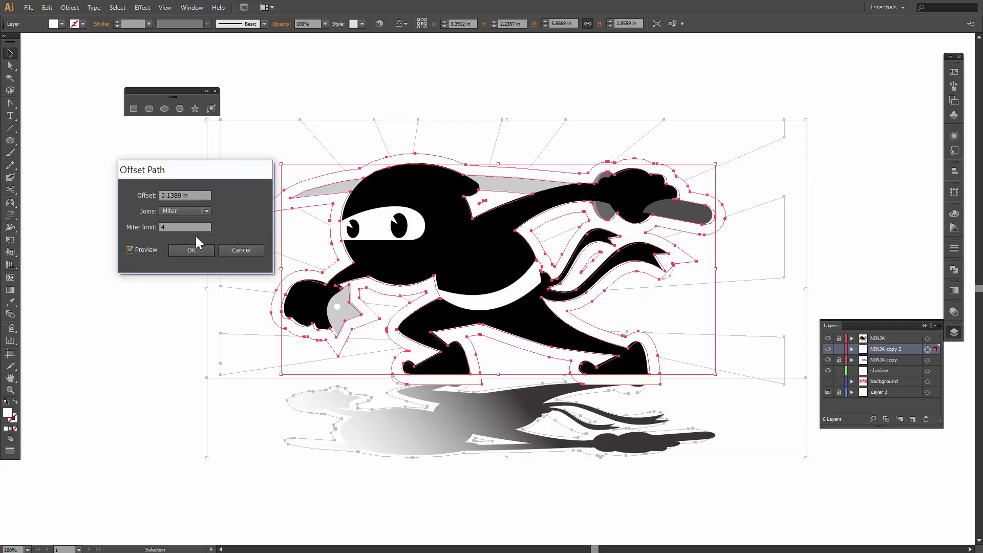
{"action": "left_click", "coordinate": [173, 195]}
{"action": "key", "text": "Return"}
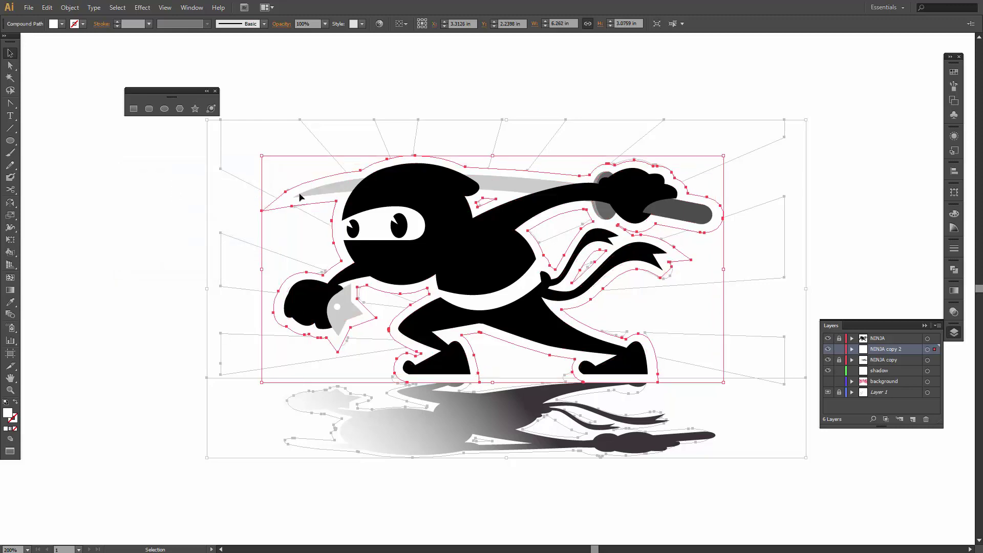
Show the background sunburst in full colour, hide Layer 1, and move NINJA copy 2 below shadow
{"action": "left_click", "coordinate": [828, 382], "text": "ctrl"}
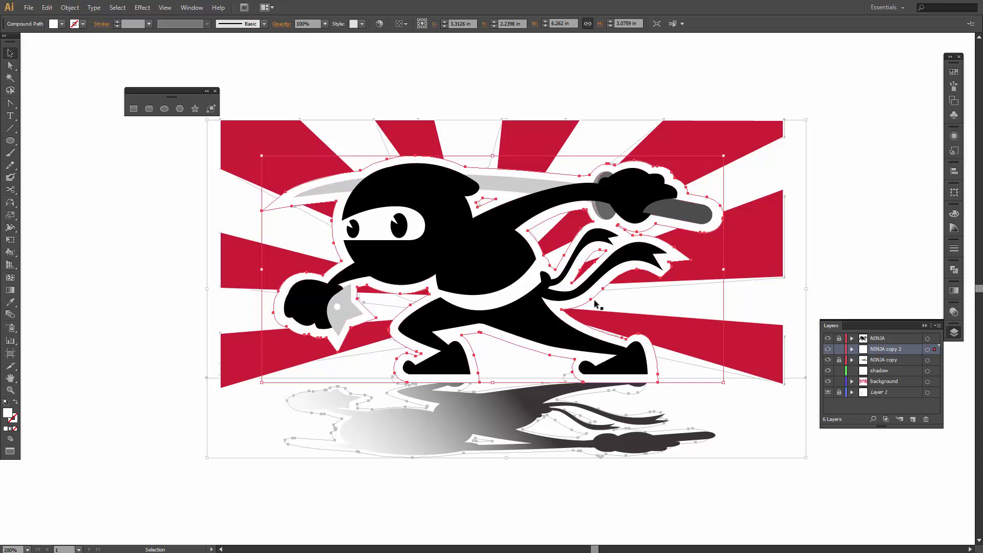
{"action": "left_click", "coordinate": [831, 392]}
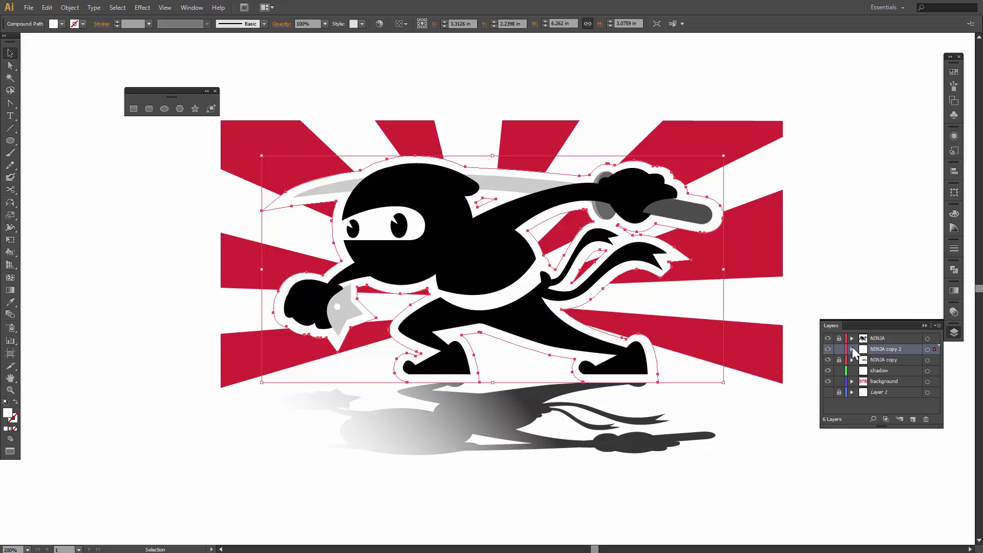
{"action": "left_click_drag", "start_coordinate": [880, 350], "coordinate": [878, 376]}
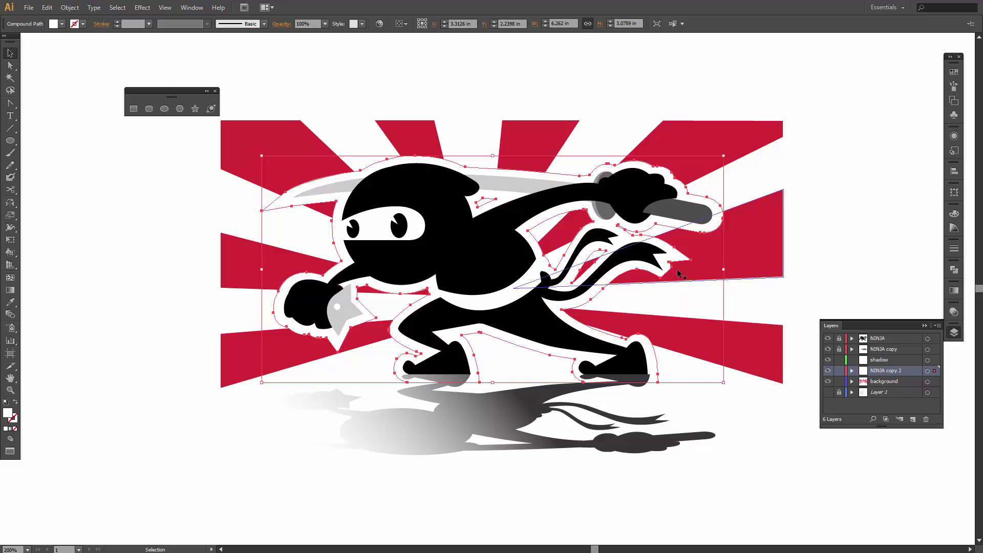
Zoom into the tail tip and drag the outline's corner anchor down and right
{"action": "key", "text": "z"}
{"action": "left_click_drag", "start_coordinate": [681, 285], "coordinate": [707, 310]}
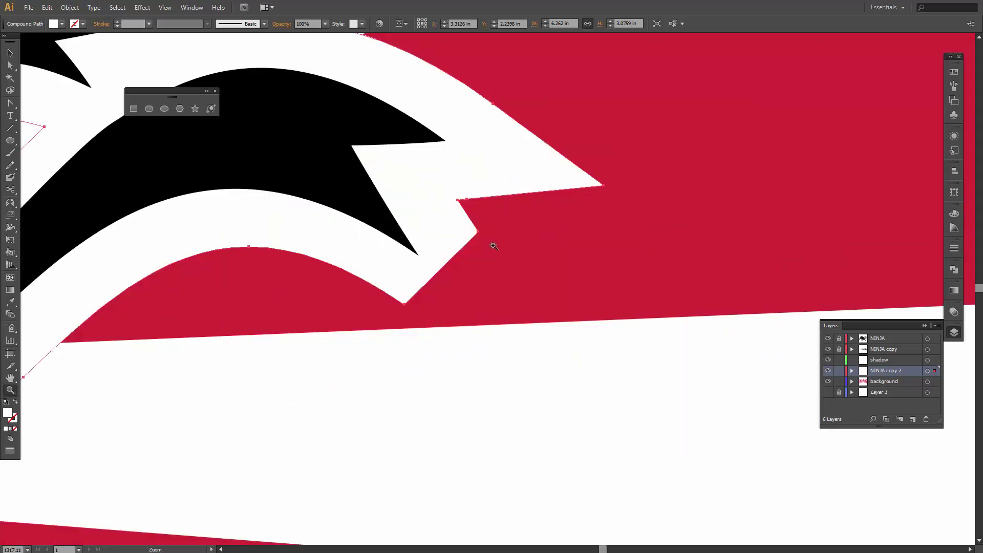
{"action": "key", "text": "a"}
{"action": "left_click", "coordinate": [479, 233]}
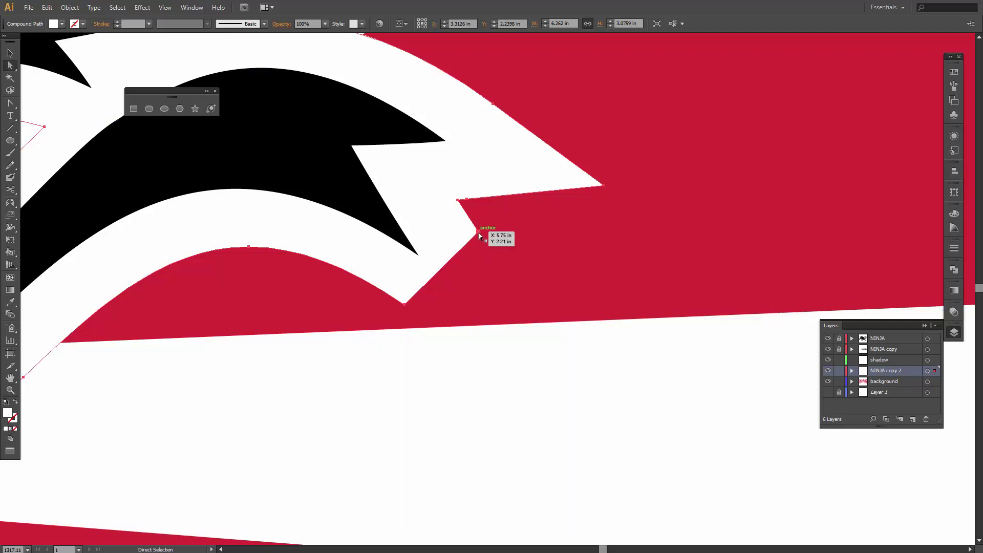
{"action": "left_click_drag", "start_coordinate": [479, 232], "coordinate": [550, 375]}
Adjust the neighbouring curve anchor and corner to smooth the outline, then deselect and zoom out
{"action": "left_click", "coordinate": [406, 306]}
{"action": "left_click_drag", "start_coordinate": [406, 307], "coordinate": [410, 304]}
{"action": "left_click_drag", "start_coordinate": [549, 375], "coordinate": [545, 377]}
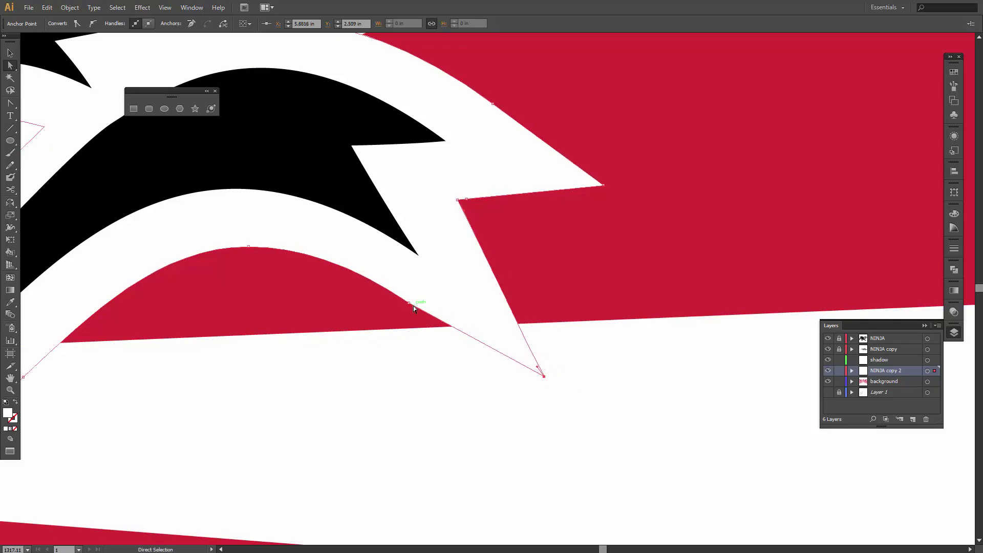
{"action": "left_click_drag", "start_coordinate": [410, 304], "coordinate": [442, 376]}
{"action": "left_click", "coordinate": [442, 377]}
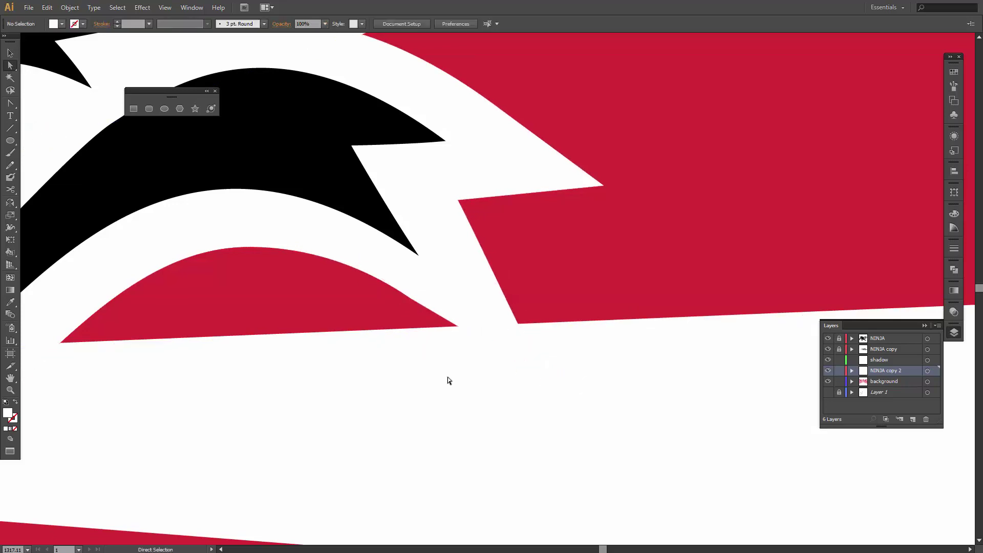
{"action": "key", "text": "minus"}
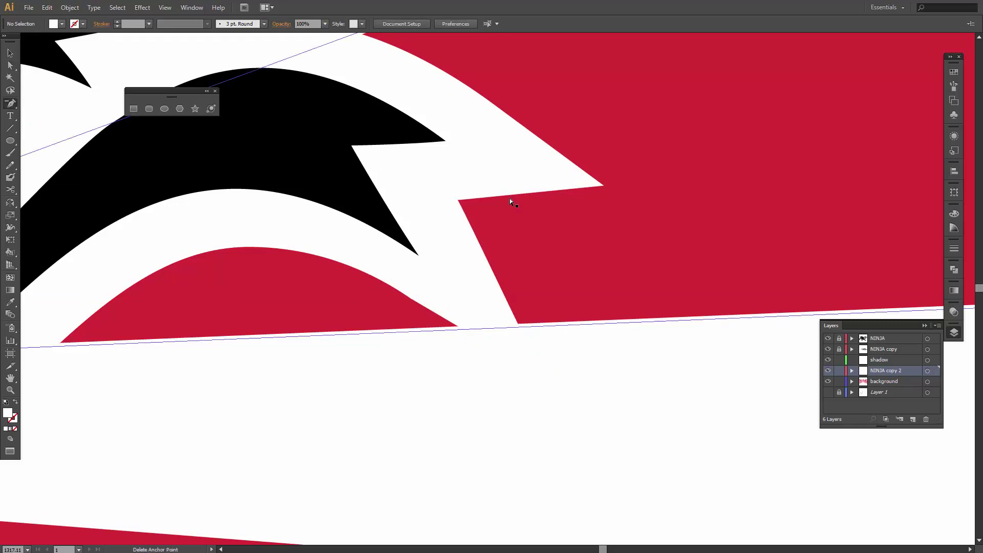
{"action": "key", "text": "ctrl+minus"}
{"action": "key", "text": "ctrl+minus"}
{"action": "key", "text": "ctrl+minus"}
{"action": "key", "text": "ctrl+minus"}
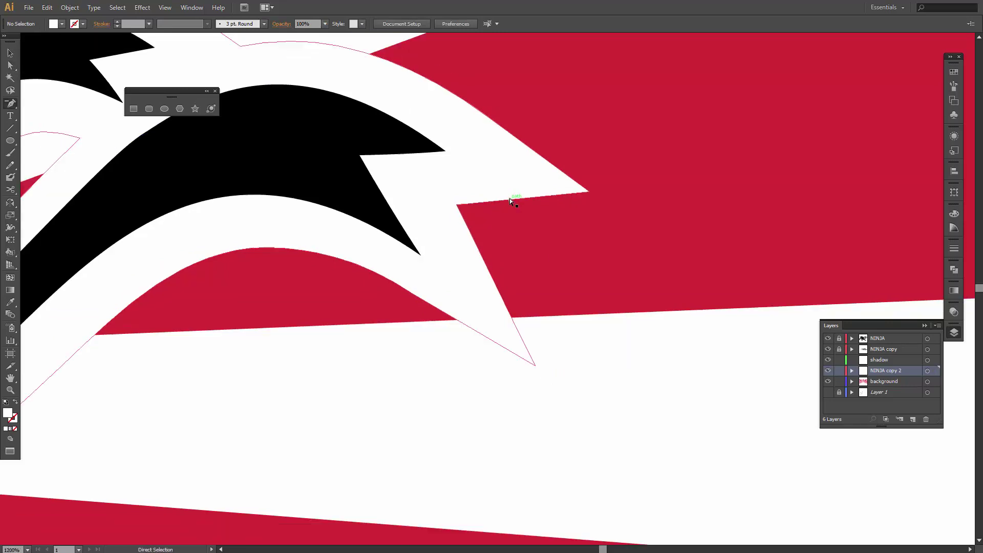
{"action": "key", "text": "ctrl+minus"}
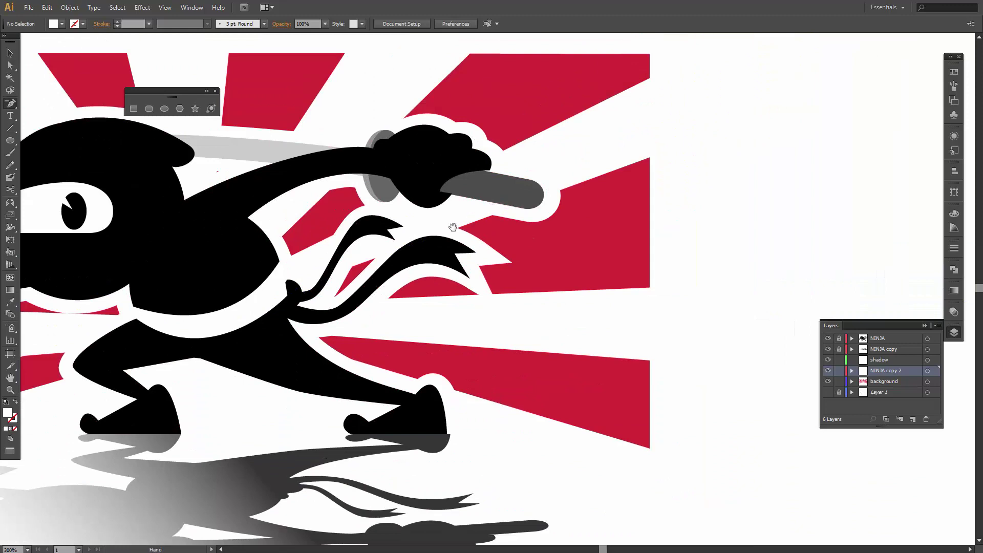
{"action": "key", "text": "ctrl+equal"}
{"action": "left_click_drag", "start_coordinate": [613, 220], "coordinate": [667, 214]}
Merge the NINJA copy 2 outline pieces into one shape with Pathfinder
{"action": "key", "text": "ctrl+minus"}
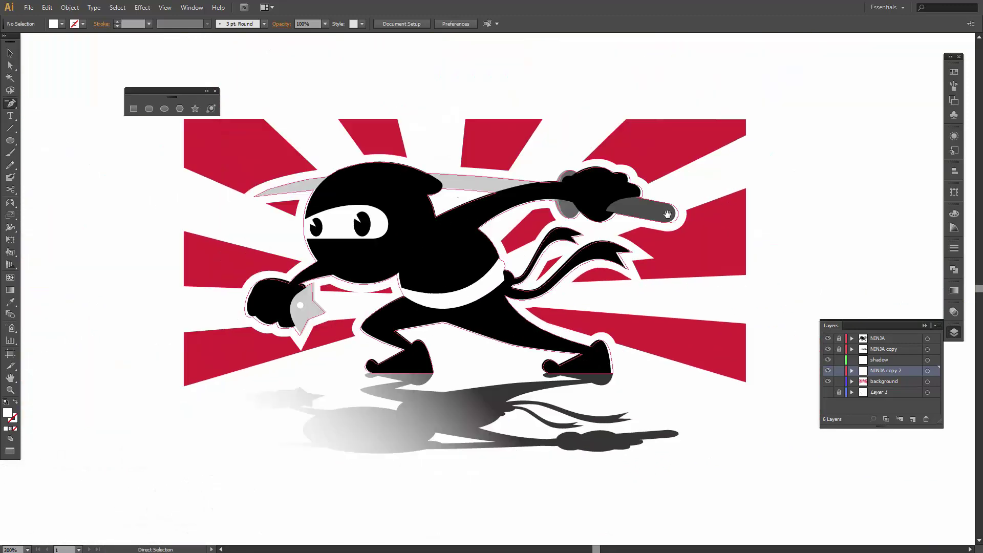
{"action": "key", "text": "v"}
{"action": "left_click", "coordinate": [679, 198]}
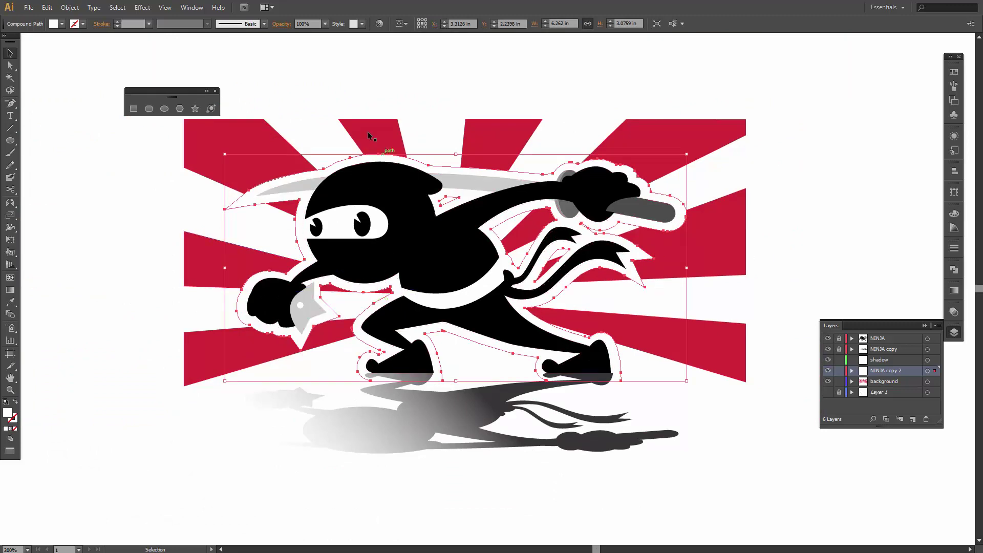
{"action": "left_click", "coordinate": [954, 269]}
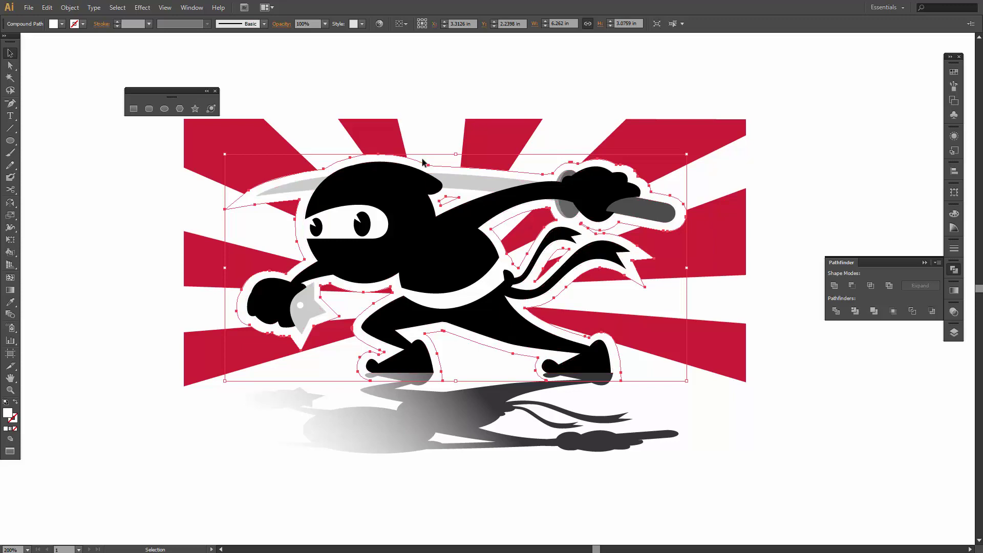
{"action": "left_click", "coordinate": [955, 331]}
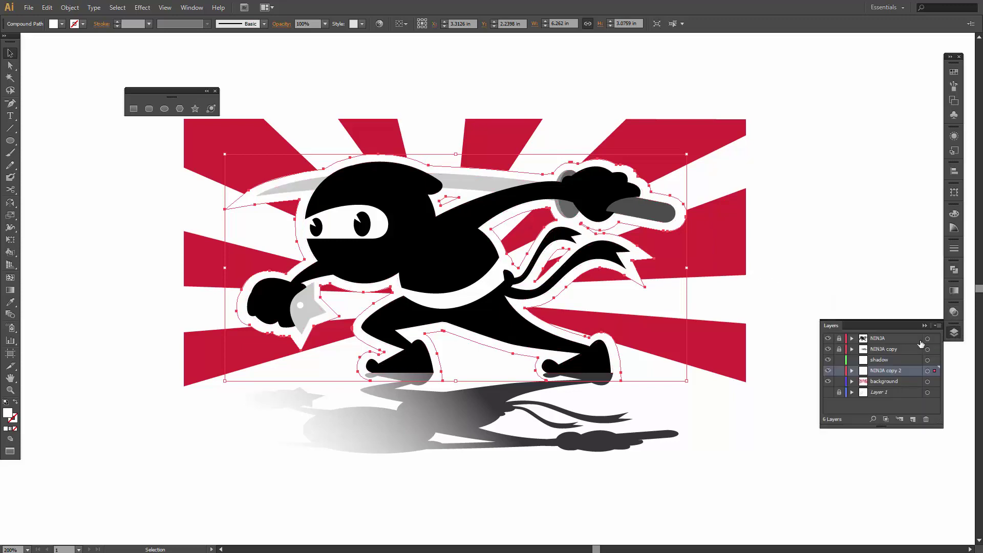
{"action": "left_click", "coordinate": [928, 372]}
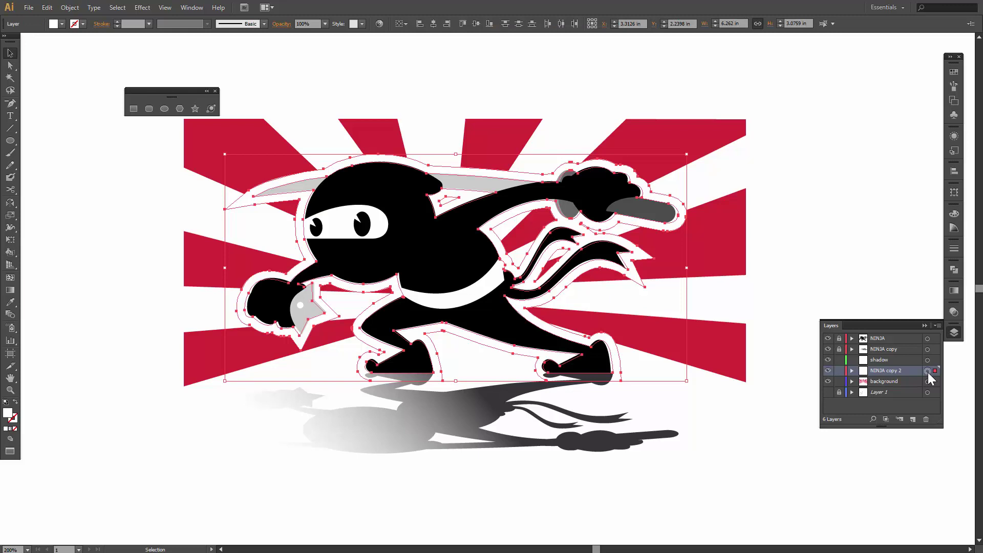
{"action": "left_click", "coordinate": [954, 270]}
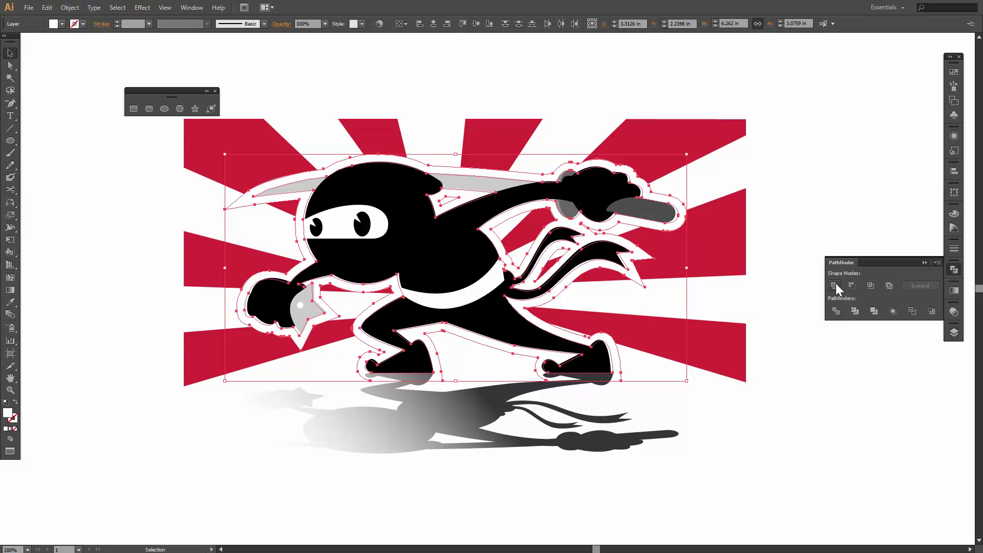
{"action": "left_click", "coordinate": [835, 284]}
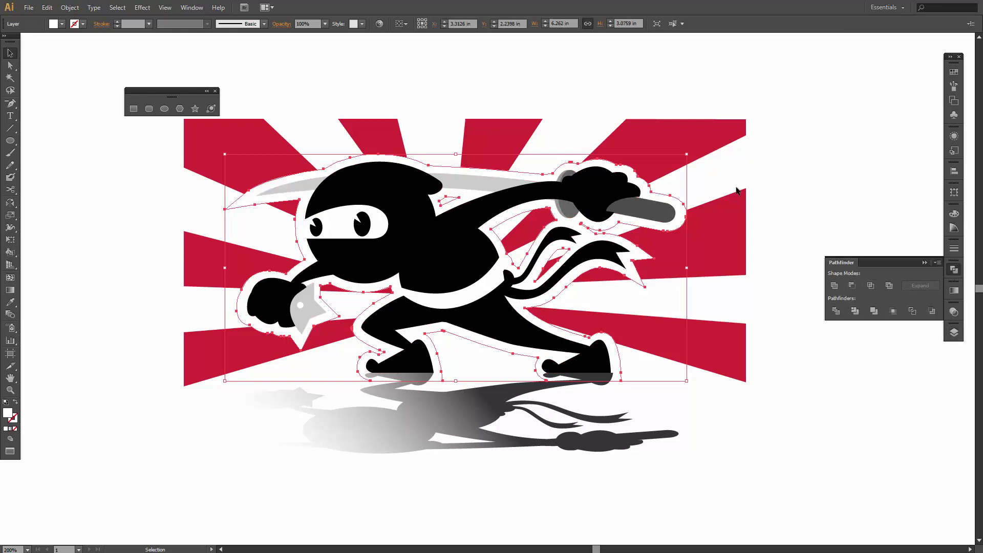
Select the seven red sunburst rays and join them into one compound path
{"action": "left_click", "coordinate": [688, 137]}
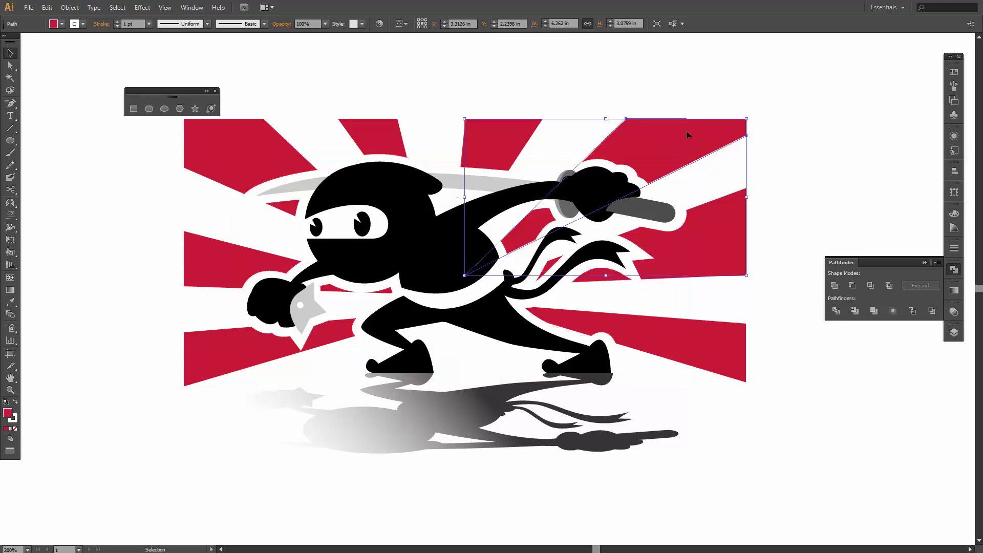
{"action": "left_click", "coordinate": [721, 353], "text": "shift"}
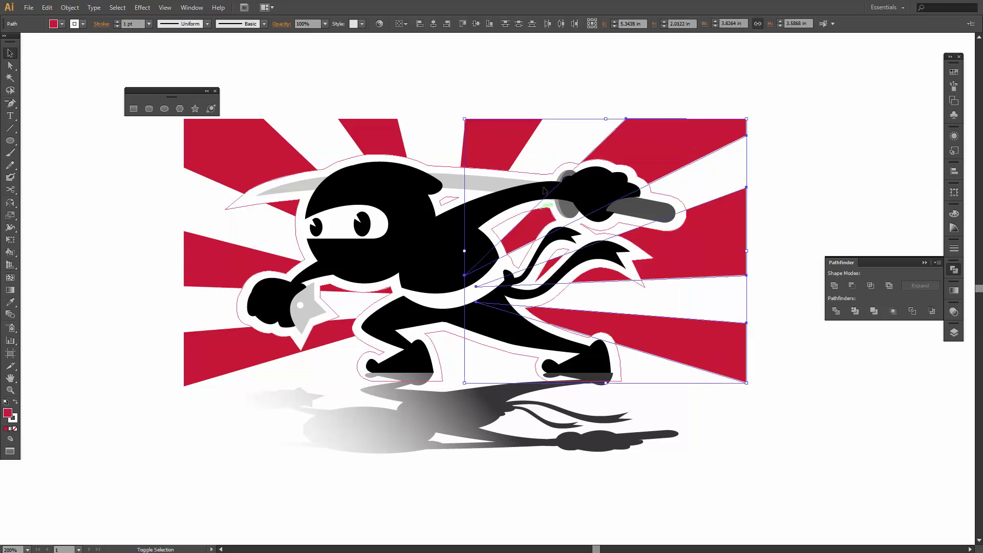
{"action": "left_click", "coordinate": [491, 149], "text": "shift"}
{"action": "left_click", "coordinate": [361, 136], "text": "shift"}
{"action": "left_click", "coordinate": [249, 147], "text": "shift"}
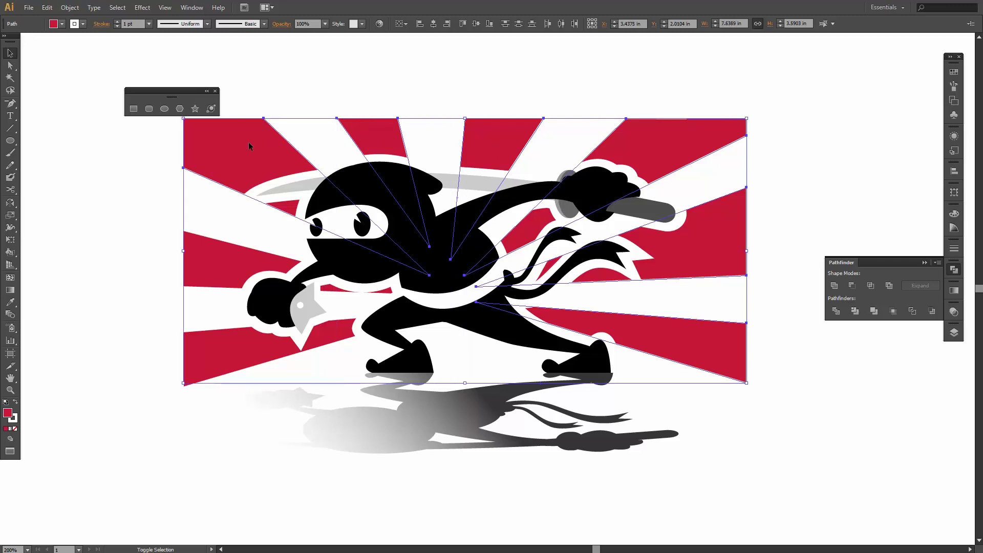
{"action": "left_click", "coordinate": [222, 251], "text": "shift"}
{"action": "left_click", "coordinate": [214, 355], "text": "shift"}
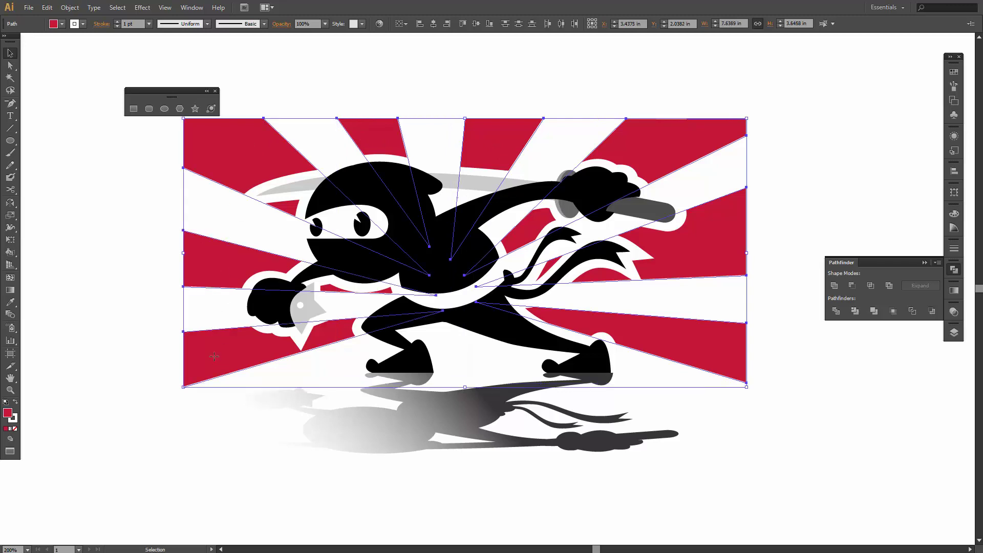
{"action": "left_click", "coordinate": [70, 8]}
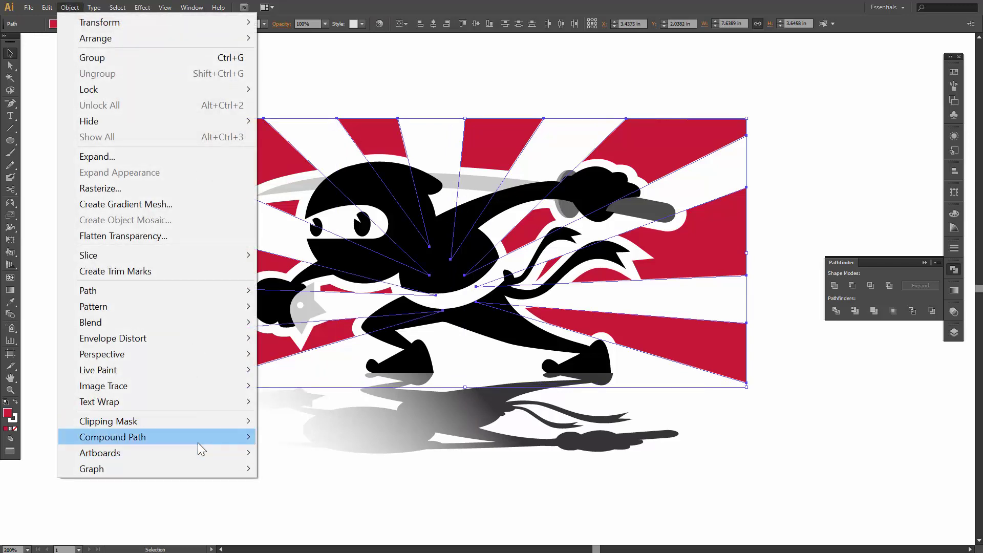
{"action": "mouse_move", "coordinate": [198, 441]}
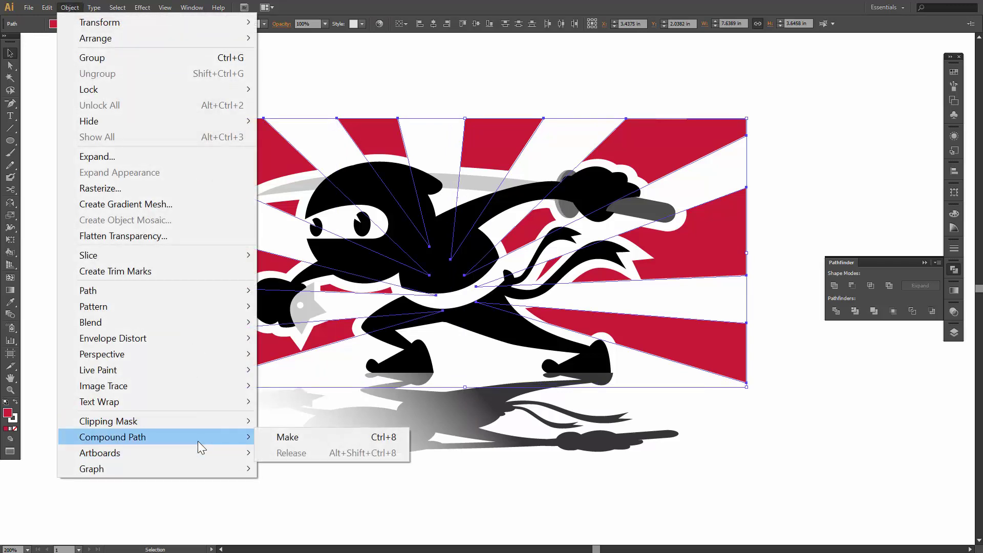
{"action": "left_click", "coordinate": [288, 438]}
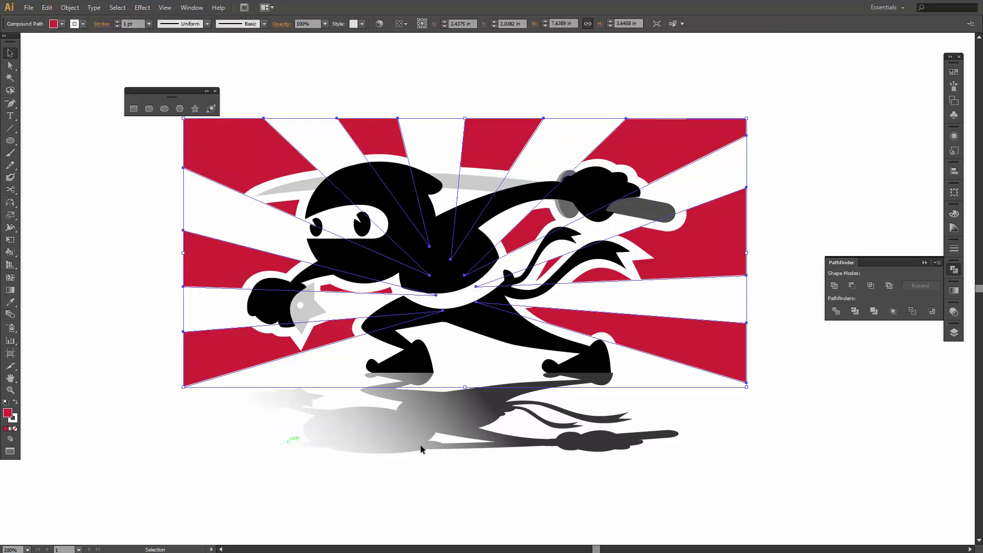
{"action": "left_click", "coordinate": [953, 333]}
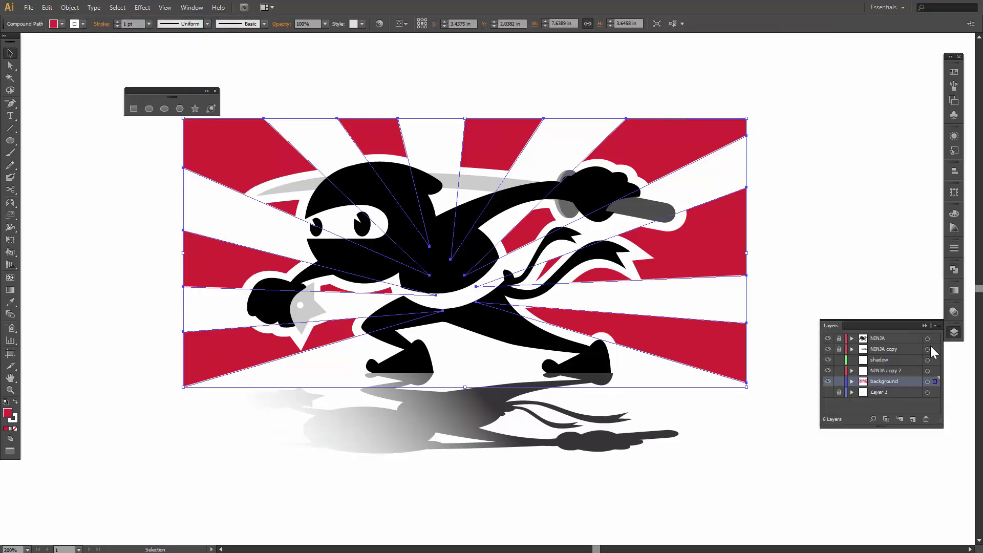
Target NINJA copy 2 and hide the grey shadow and black ninja layers
{"action": "left_click", "coordinate": [871, 371]}
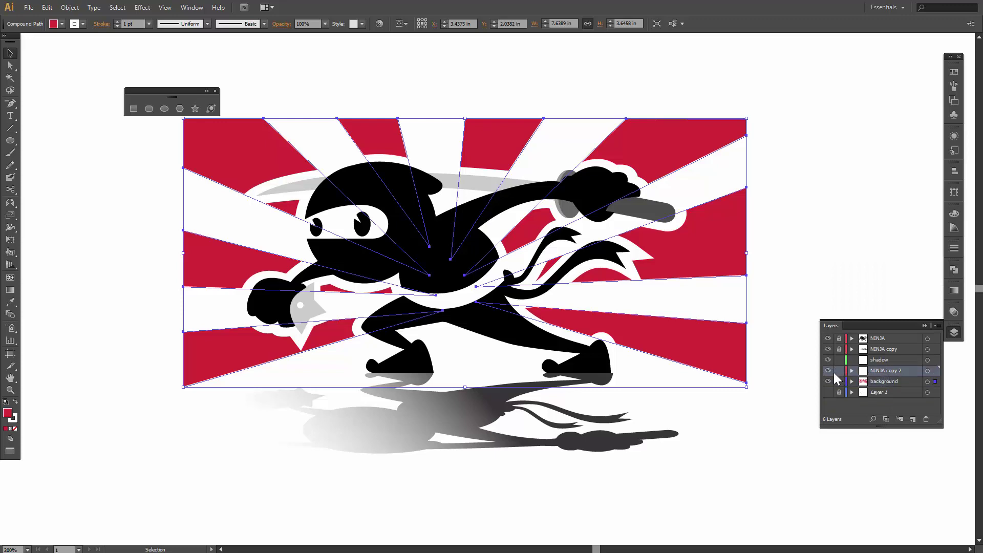
{"action": "left_click", "coordinate": [828, 349]}
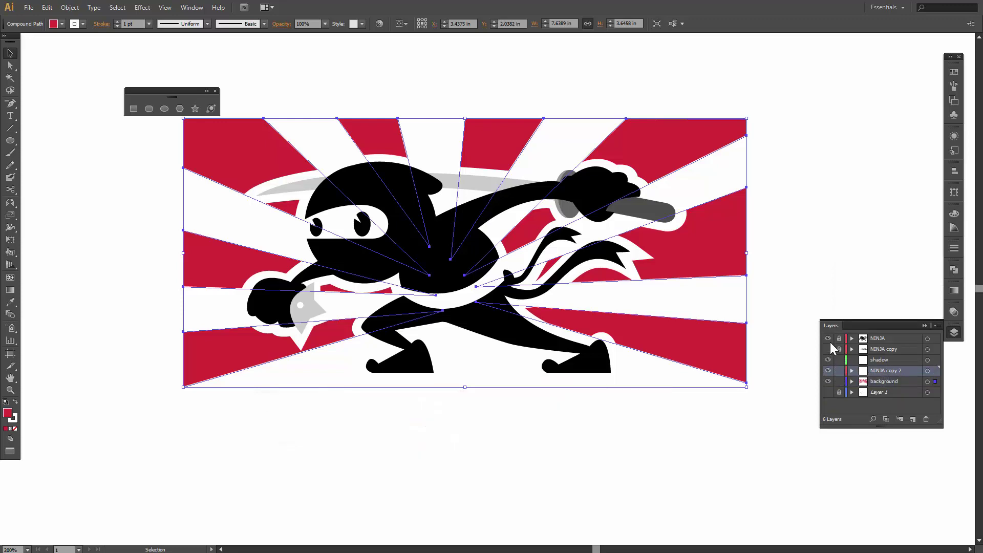
{"action": "left_click", "coordinate": [828, 339]}
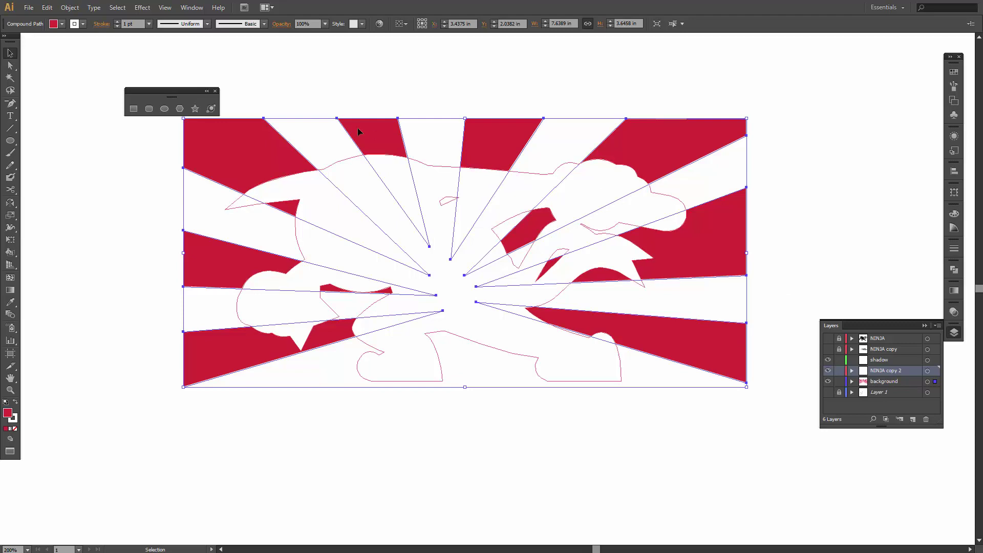
Subtract the ninja outline shape from the rays with Pathfinder Minus Front
{"action": "left_click", "coordinate": [597, 191], "text": "shift"}
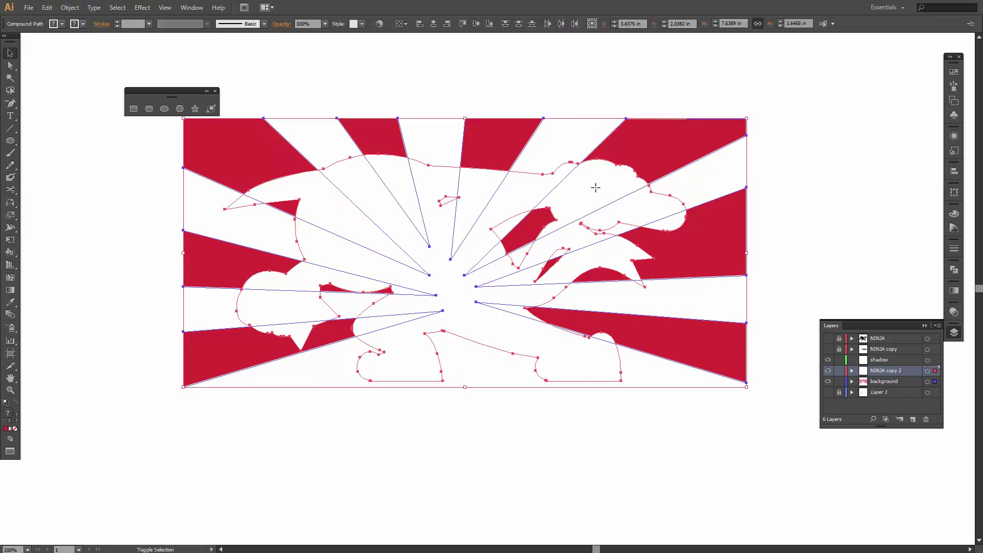
{"action": "left_click", "coordinate": [954, 270]}
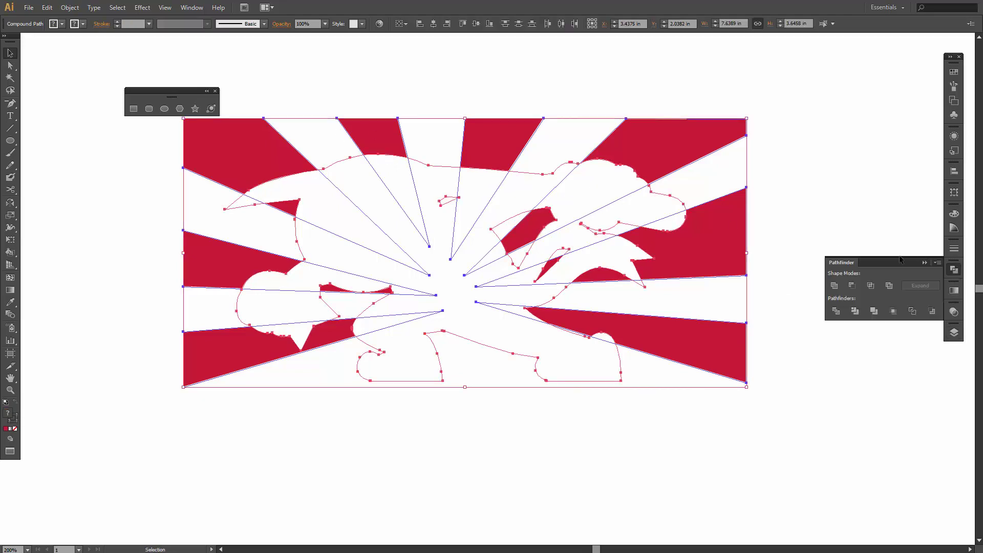
{"action": "left_click", "coordinate": [853, 287]}
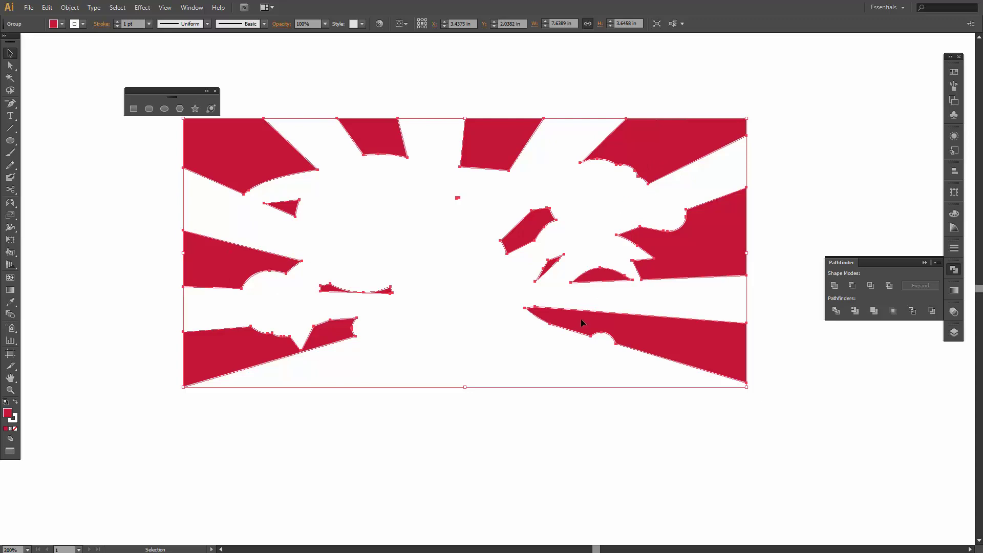
{"action": "left_click", "coordinate": [481, 277]}
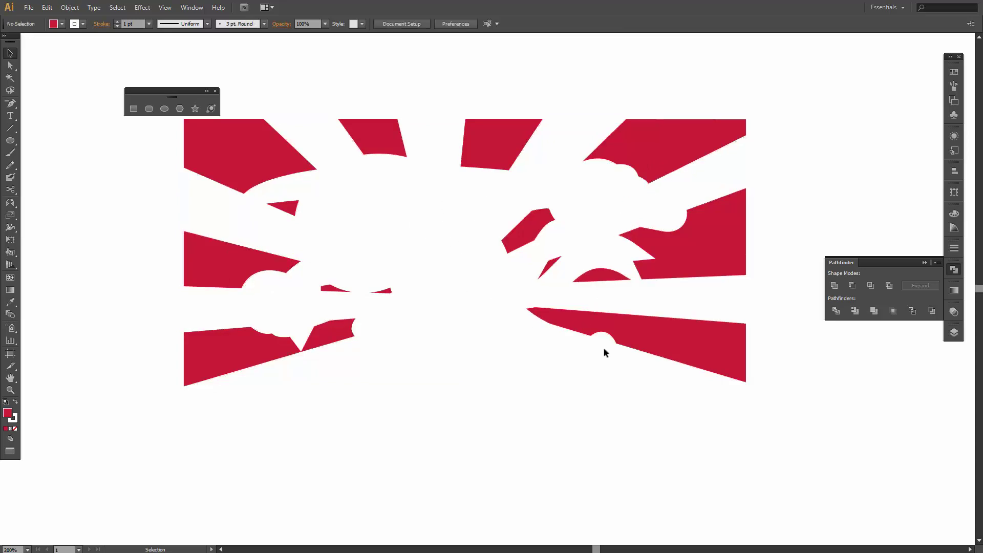
Select the rays compound path with the ninja outline and apply Minus Front again
{"action": "left_click", "coordinate": [659, 152]}
{"action": "left_click", "coordinate": [812, 132]}
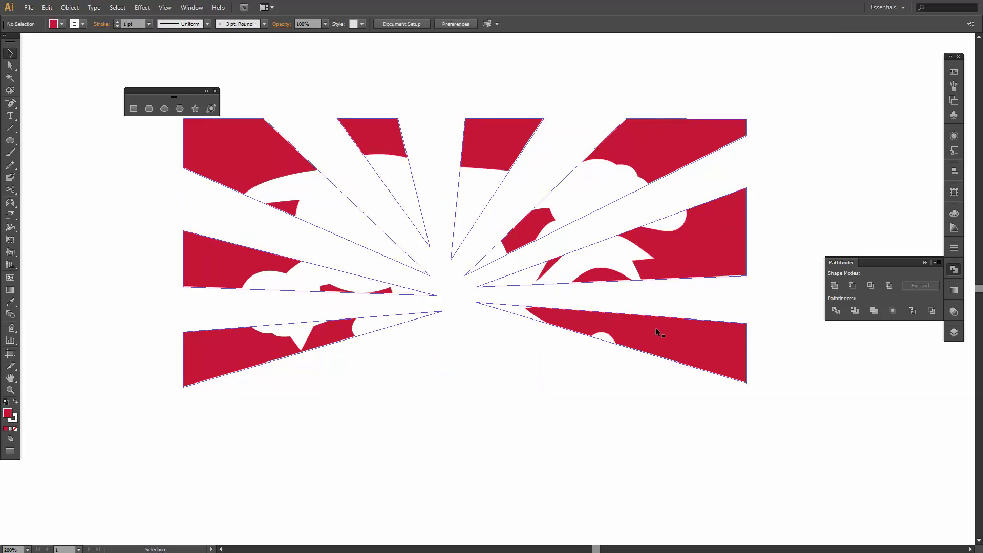
{"action": "left_click", "coordinate": [659, 335]}
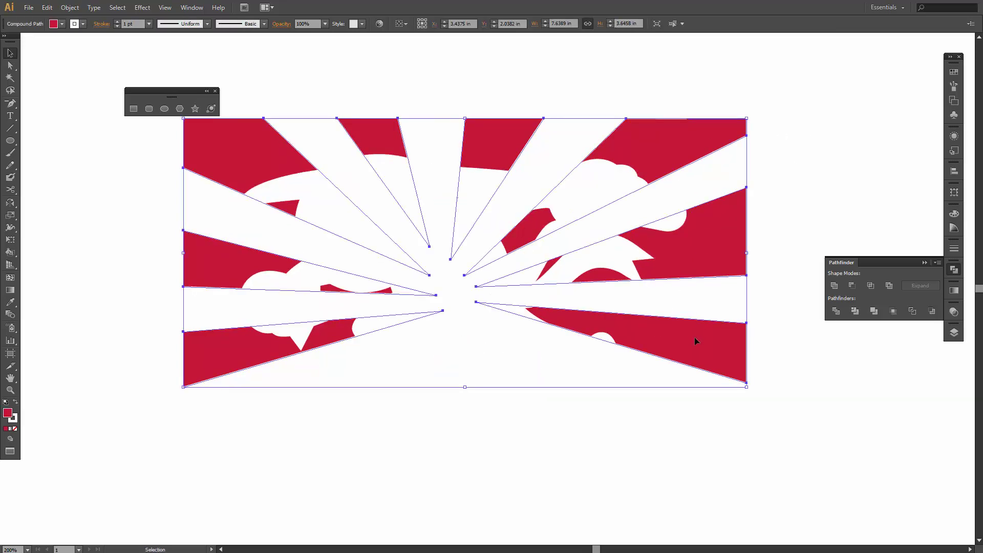
{"action": "left_click", "coordinate": [70, 7]}
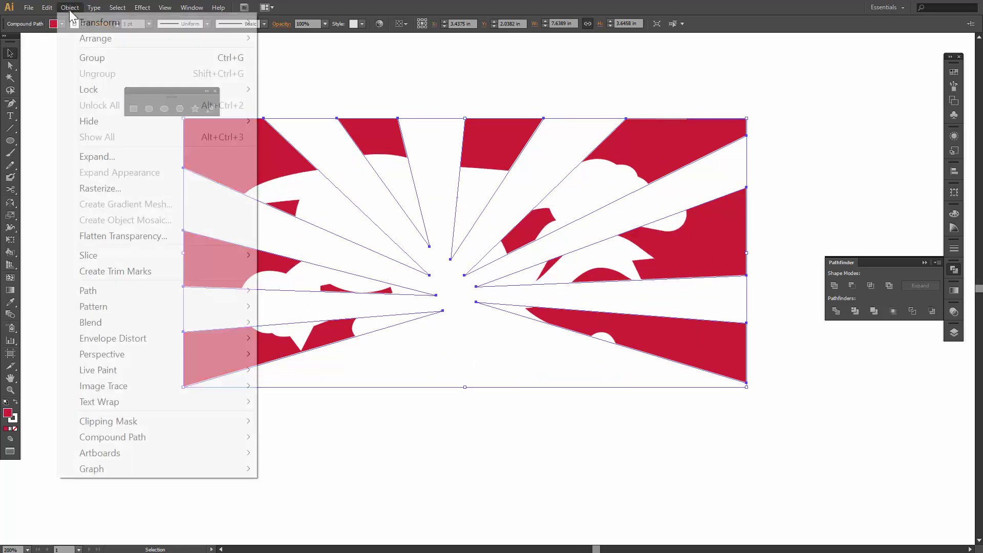
{"action": "mouse_move", "coordinate": [206, 437]}
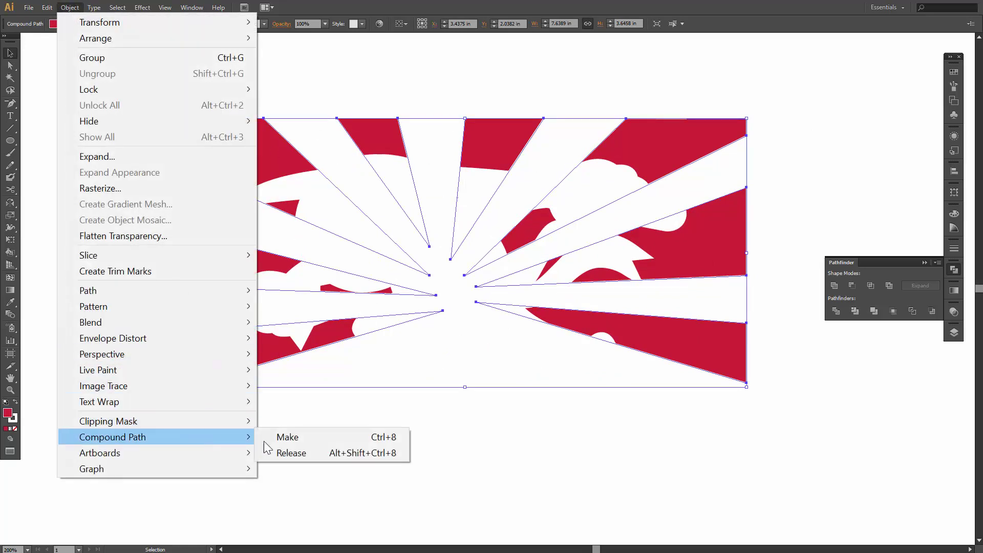
{"action": "left_click", "coordinate": [368, 406]}
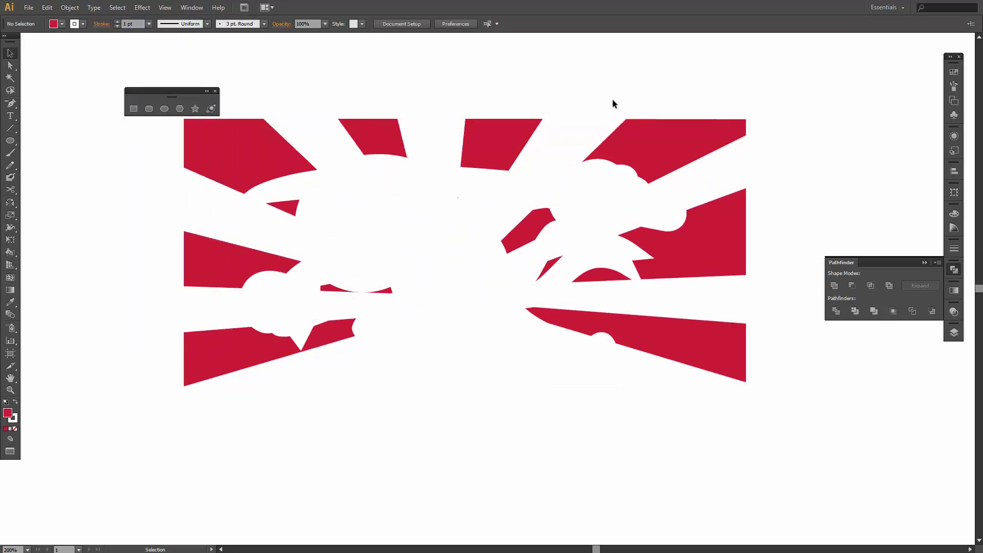
{"action": "left_click", "coordinate": [700, 139]}
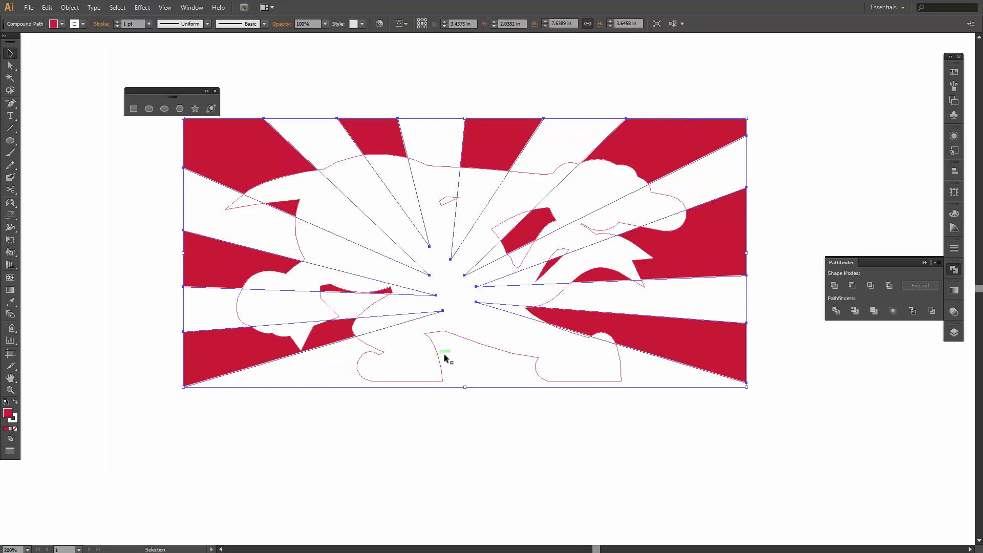
{"action": "left_click", "coordinate": [462, 336], "text": "shift"}
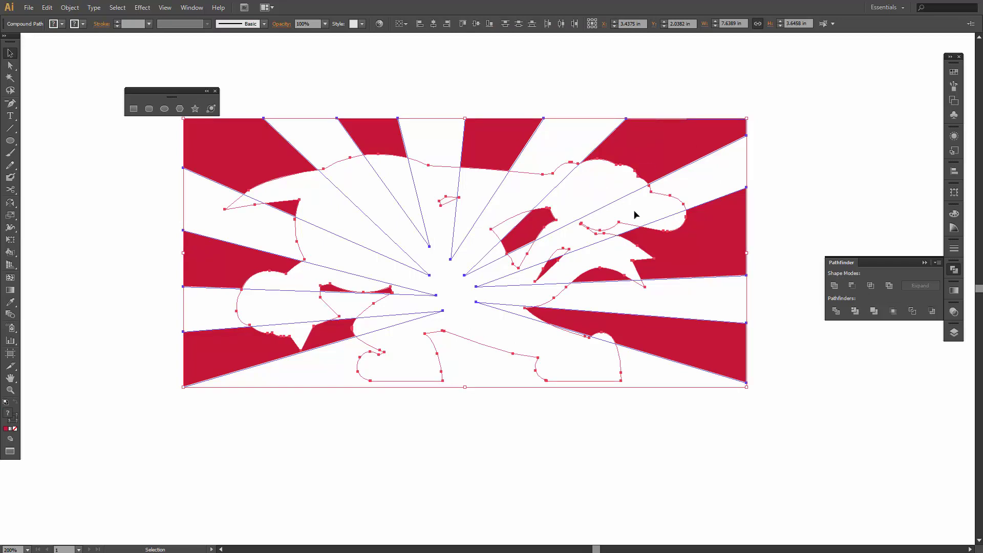
{"action": "left_click", "coordinate": [856, 284]}
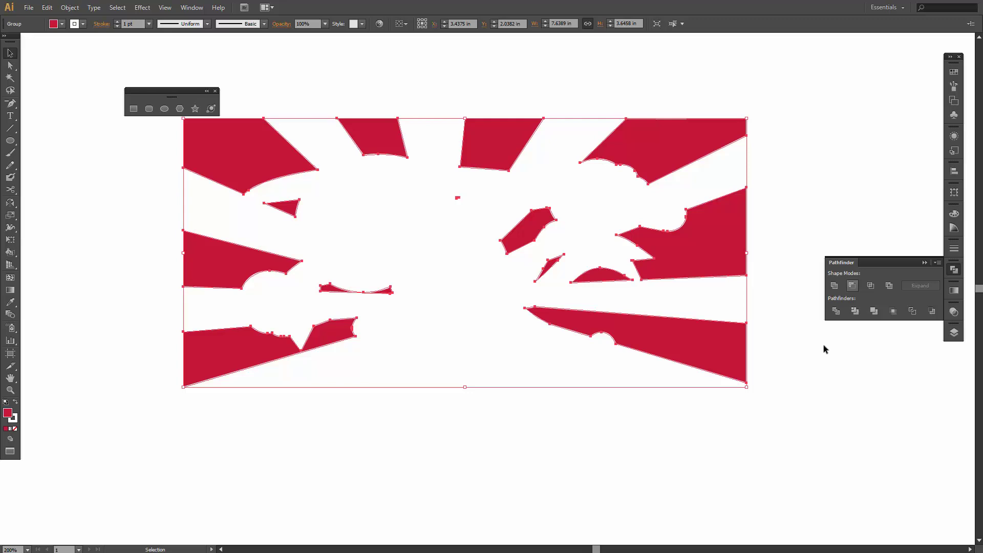
{"action": "left_click", "coordinate": [724, 444]}
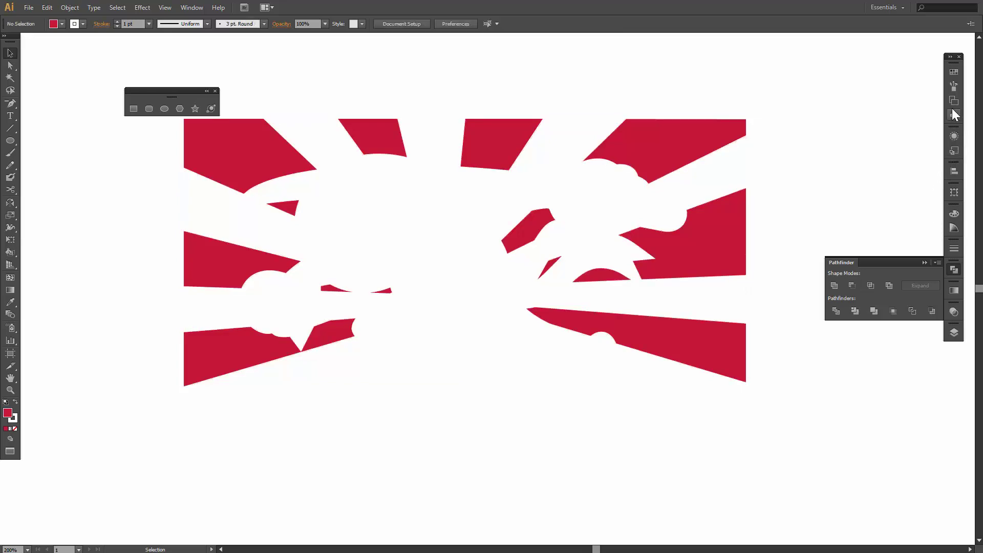
Make the ninja's reflected shadow and the main NINJA artwork visible again
{"action": "left_click", "coordinate": [955, 332]}
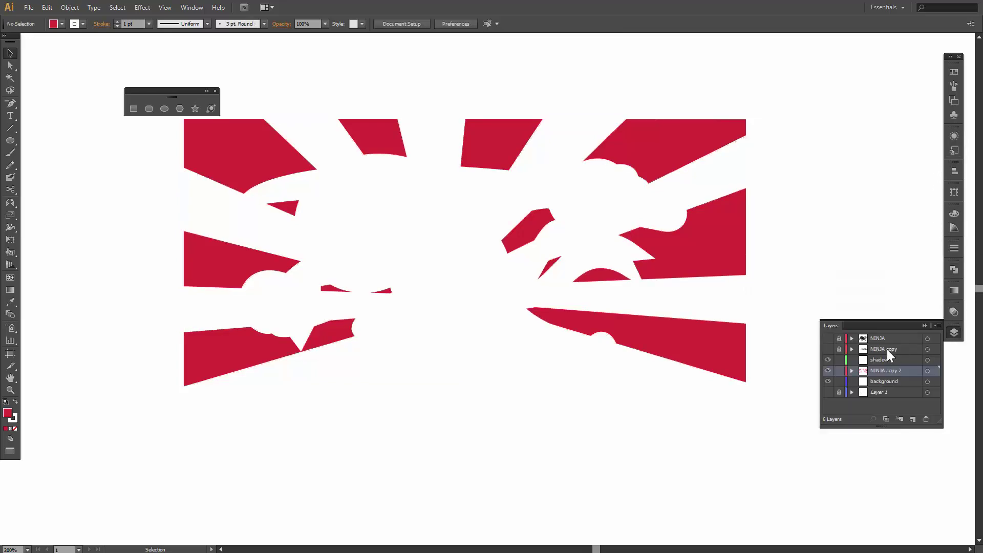
{"action": "left_click", "coordinate": [828, 349]}
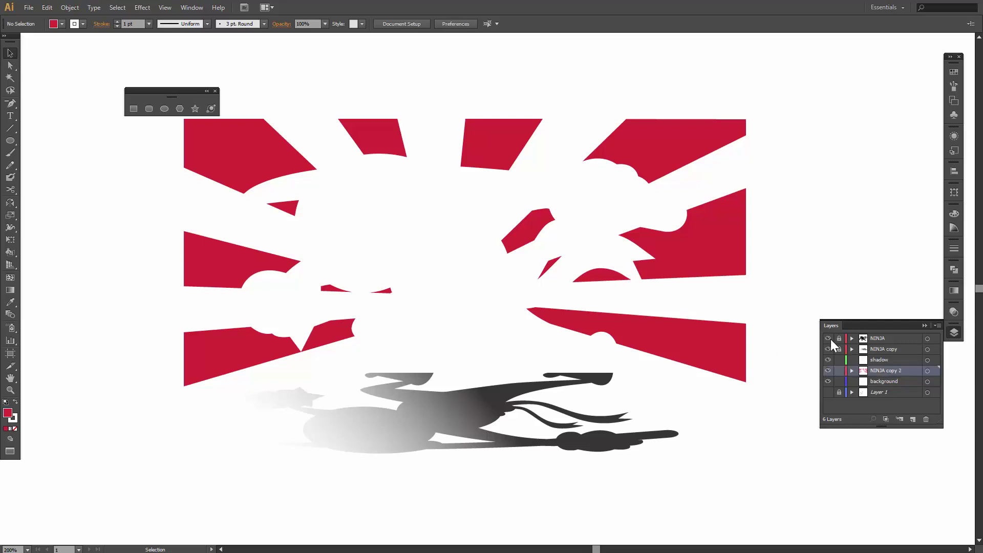
{"action": "left_click", "coordinate": [830, 339]}
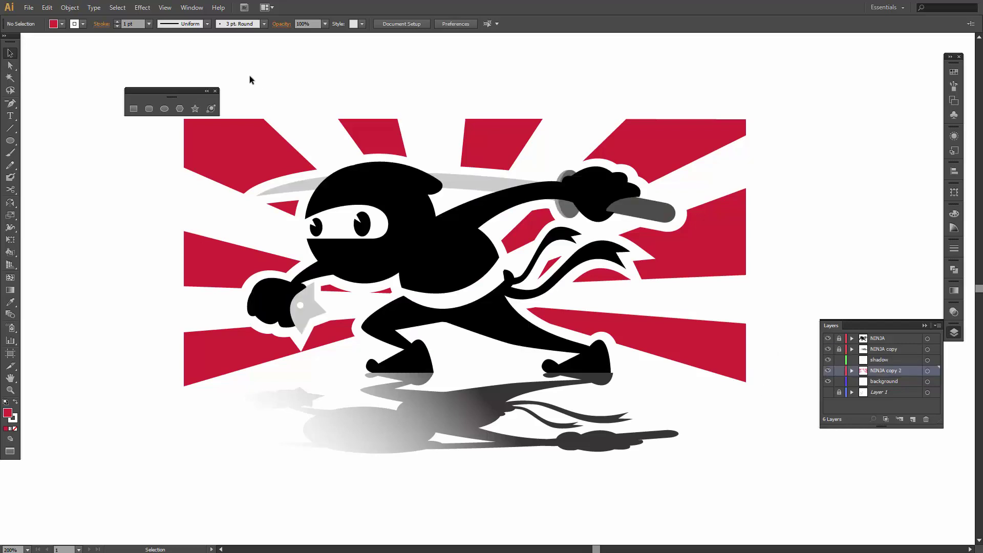
Close the floating shape tools panel and set the sunburst rays group's stroke to None
{"action": "left_click", "coordinate": [215, 91]}
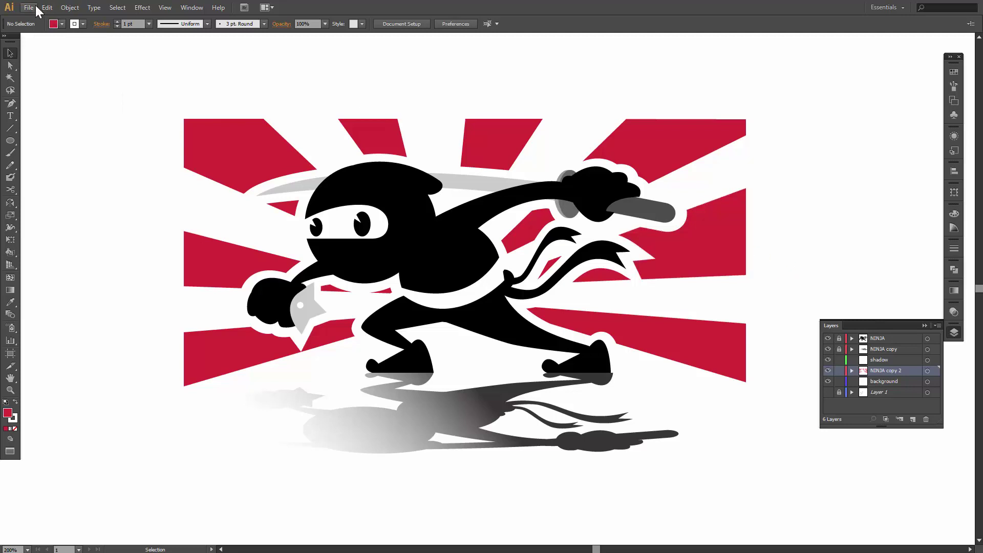
{"action": "left_click", "coordinate": [747, 355]}
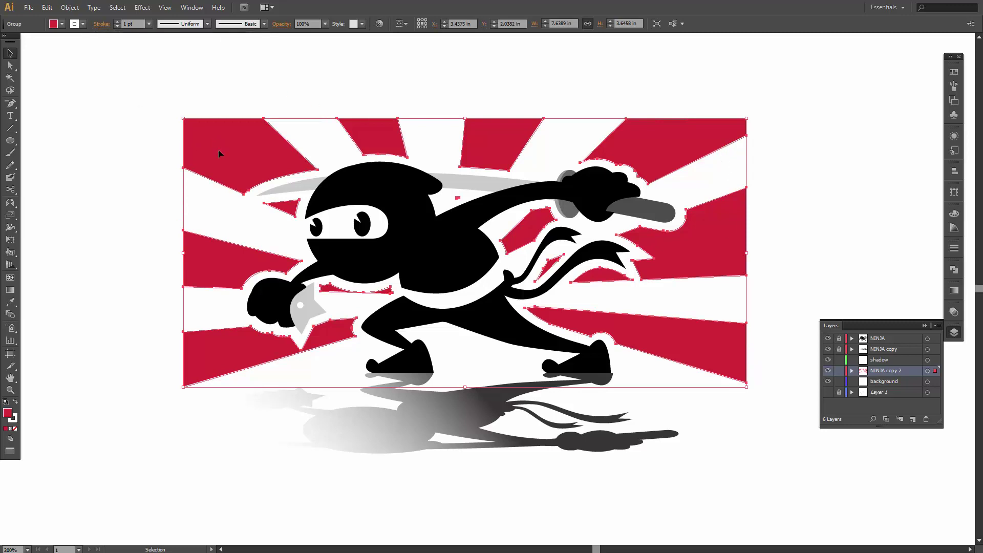
{"action": "left_click", "coordinate": [83, 24]}
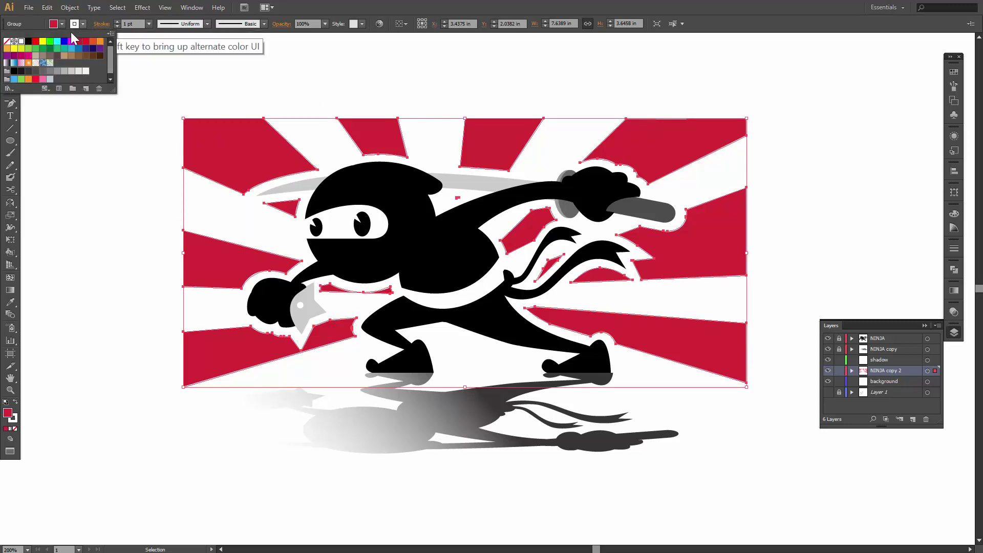
{"action": "left_click", "coordinate": [6, 42]}
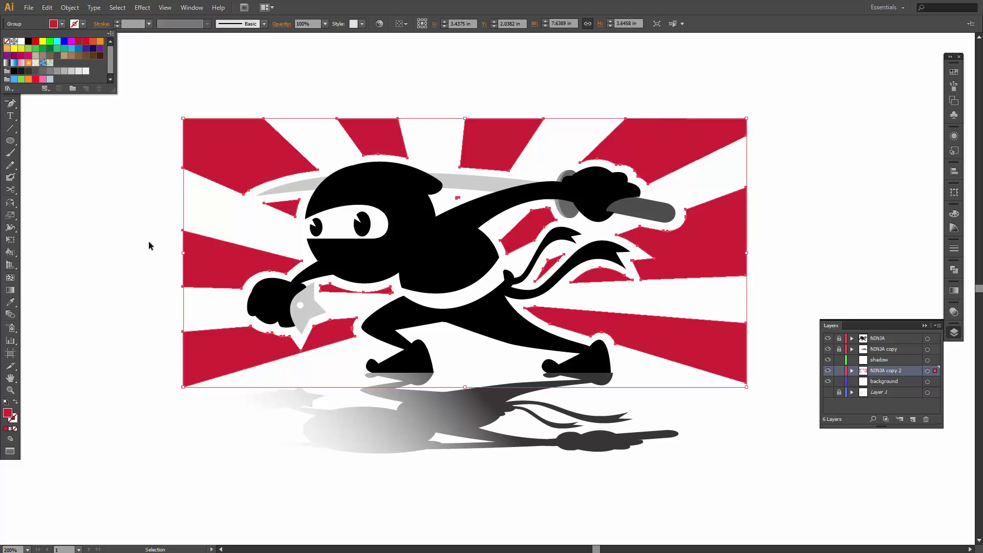
Save the document, then place the rice paper image from Downloads as a linked file
{"action": "left_click", "coordinate": [29, 7]}
{"action": "left_click", "coordinate": [70, 124]}
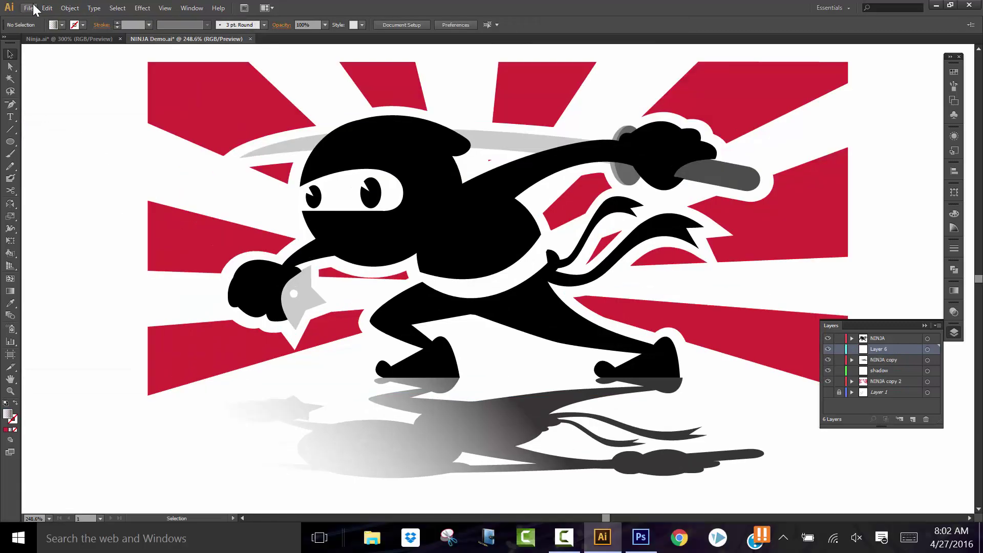
{"action": "left_click", "coordinate": [28, 8]}
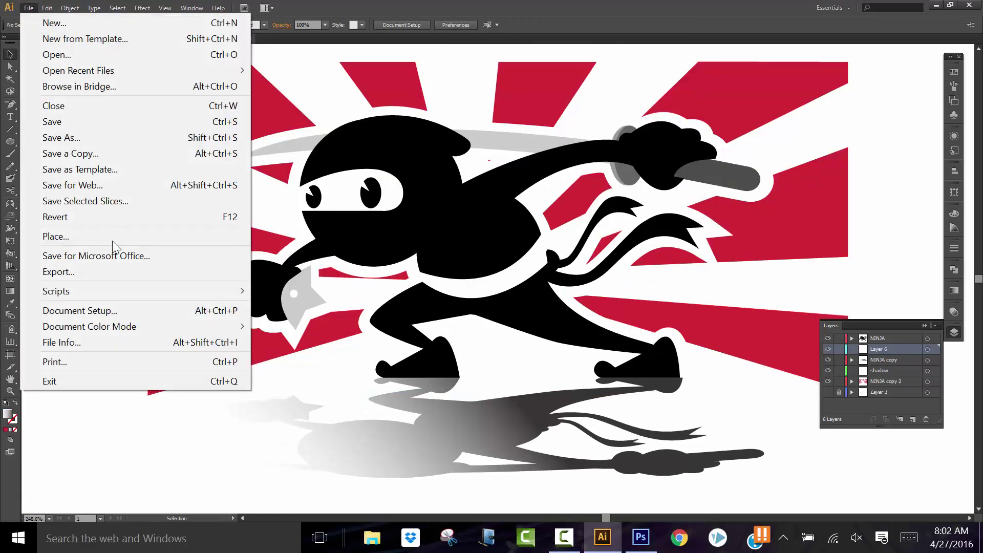
{"action": "left_click", "coordinate": [112, 241]}
{"action": "scroll", "coordinate": [268, 202], "scroll_direction": "down", "scroll_amount": 15}
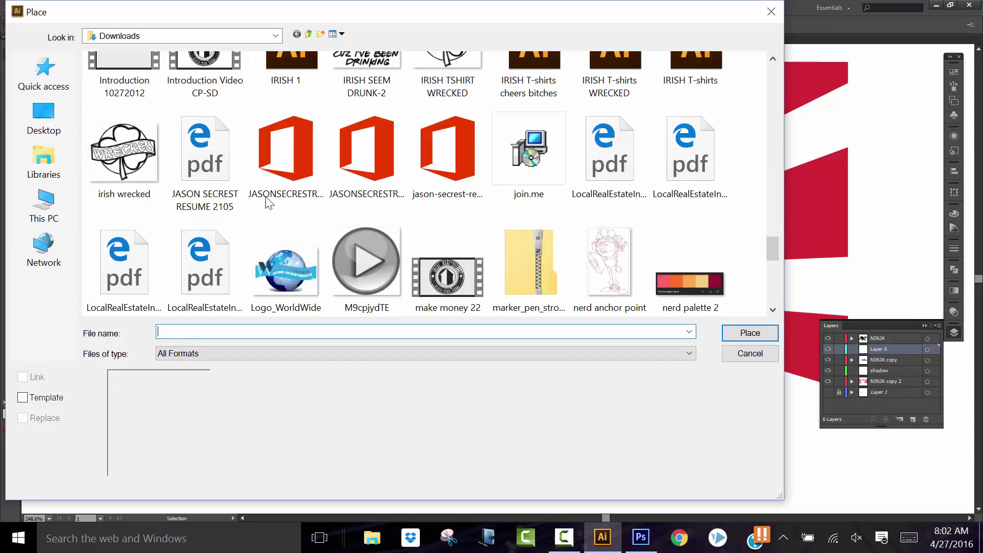
{"action": "scroll", "coordinate": [268, 204], "scroll_direction": "up", "scroll_amount": 3}
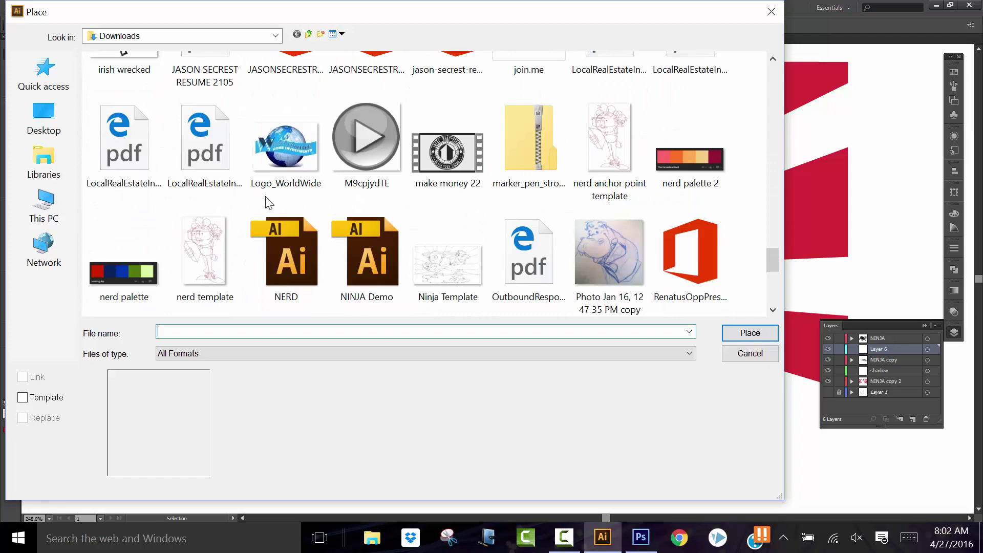
{"action": "scroll", "coordinate": [266, 197], "scroll_direction": "down", "scroll_amount": 2}
{"action": "left_click", "coordinate": [232, 190]}
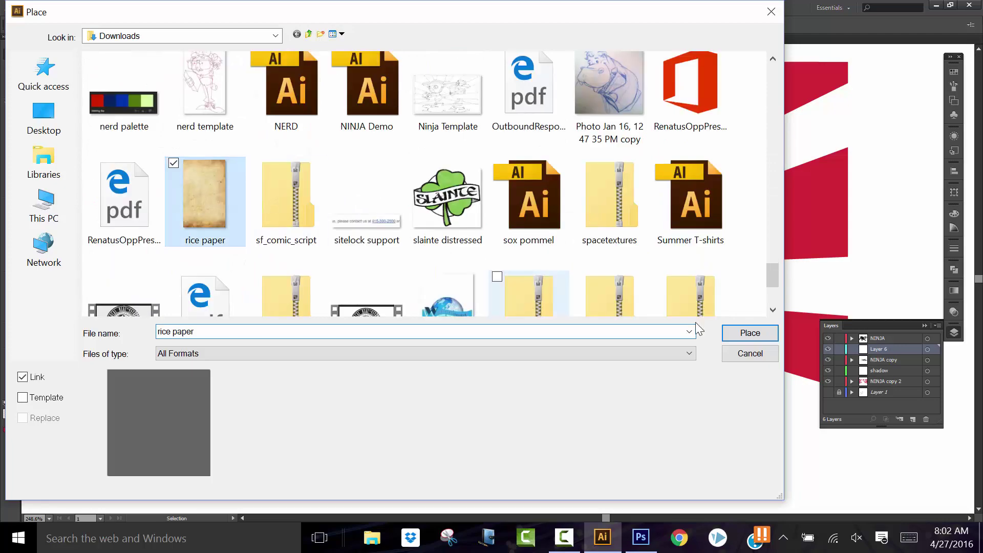
{"action": "left_click", "coordinate": [743, 333]}
{"action": "left_click", "coordinate": [741, 333]}
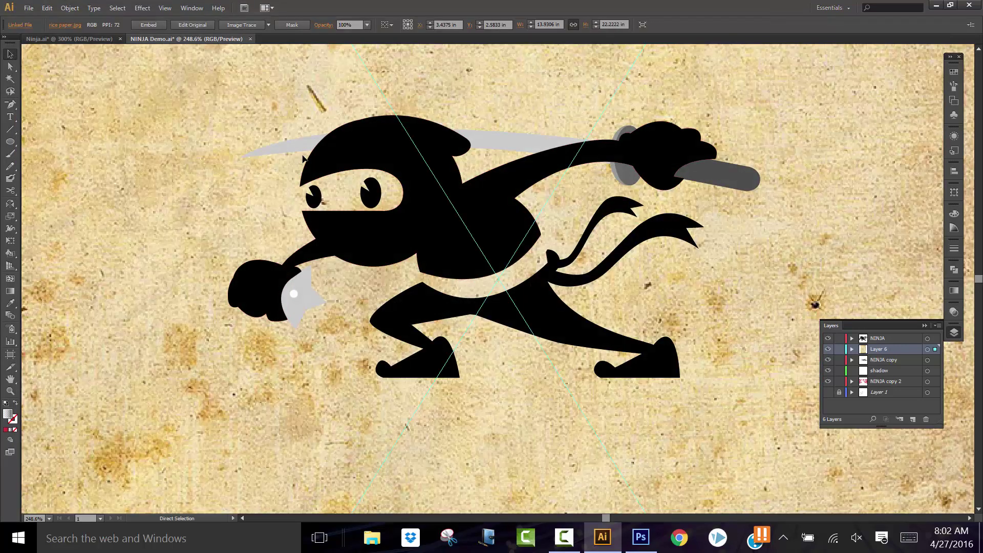
Zoom out and shorten the rice paper image from its top and bottom edges
{"action": "key", "text": "ctrl+0"}
{"action": "key", "text": "ctrl+minus"}
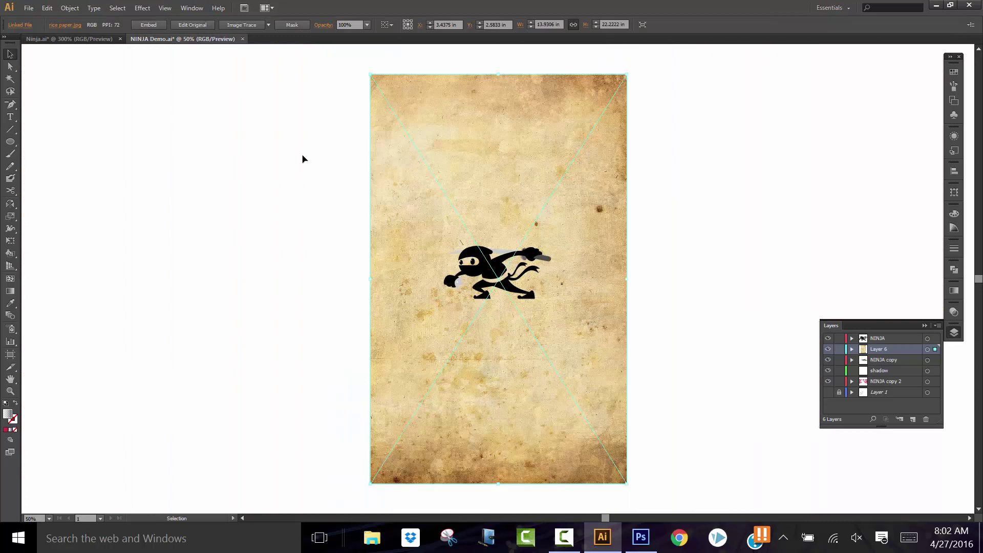
{"action": "left_click_drag", "start_coordinate": [499, 75], "coordinate": [501, 189]}
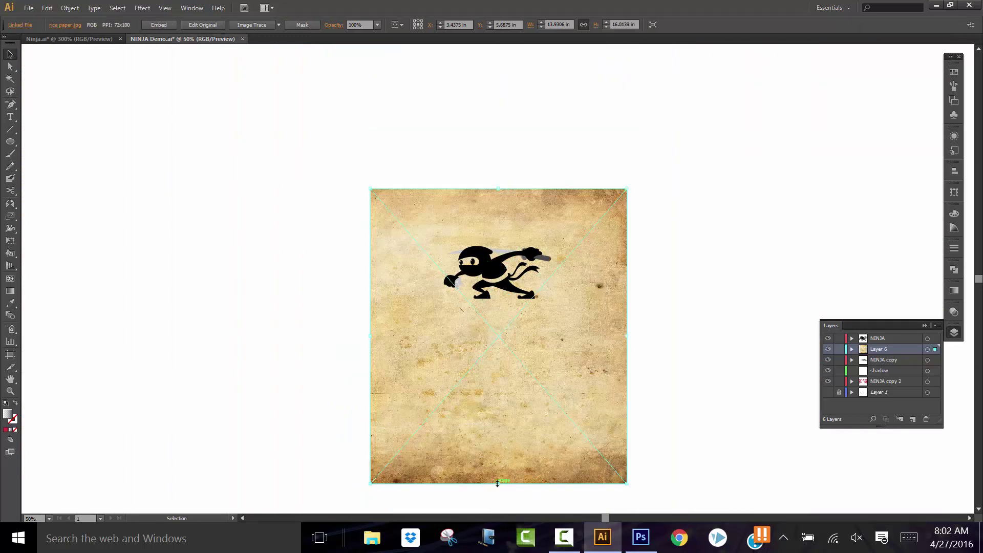
{"action": "left_click_drag", "start_coordinate": [496, 455], "coordinate": [506, 343]}
Move the paper layer beneath the artwork and fit it to about 7.97 × 5.26 in
{"action": "left_click_drag", "start_coordinate": [874, 349], "coordinate": [876, 387]}
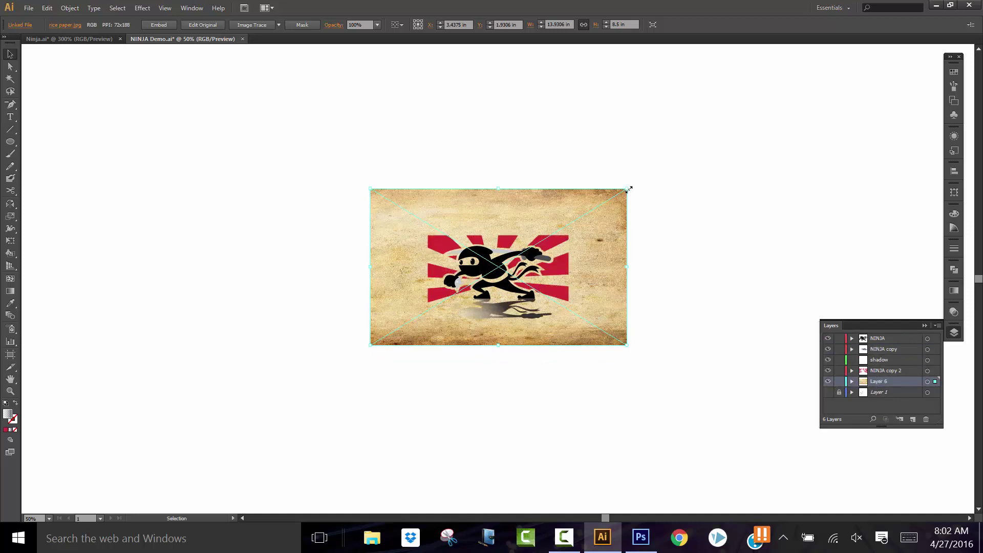
{"action": "left_click_drag", "start_coordinate": [627, 189], "coordinate": [579, 224]}
{"action": "left_click_drag", "start_coordinate": [370, 343], "coordinate": [425, 313]}
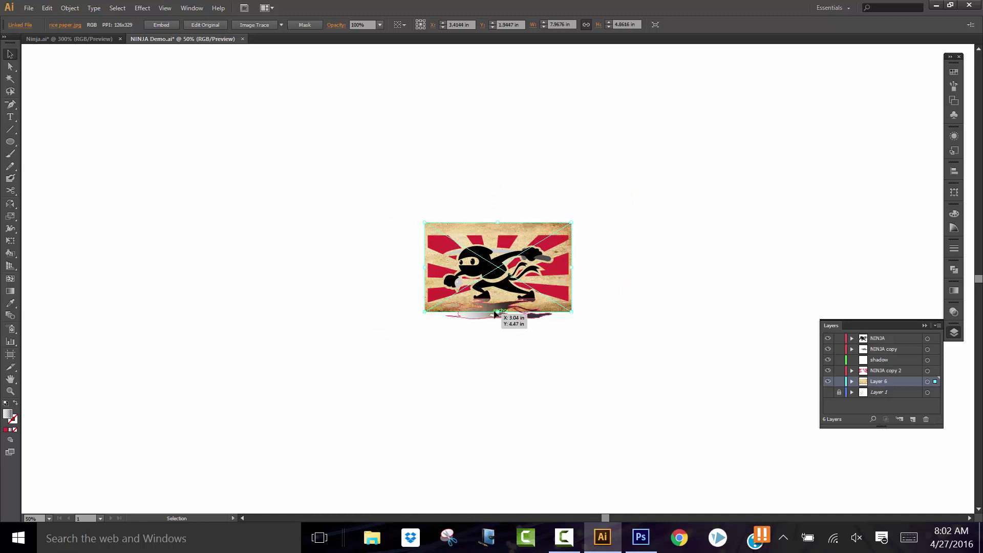
{"action": "left_click_drag", "start_coordinate": [497, 312], "coordinate": [497, 328]}
{"action": "left_click_drag", "start_coordinate": [499, 223], "coordinate": [496, 231]}
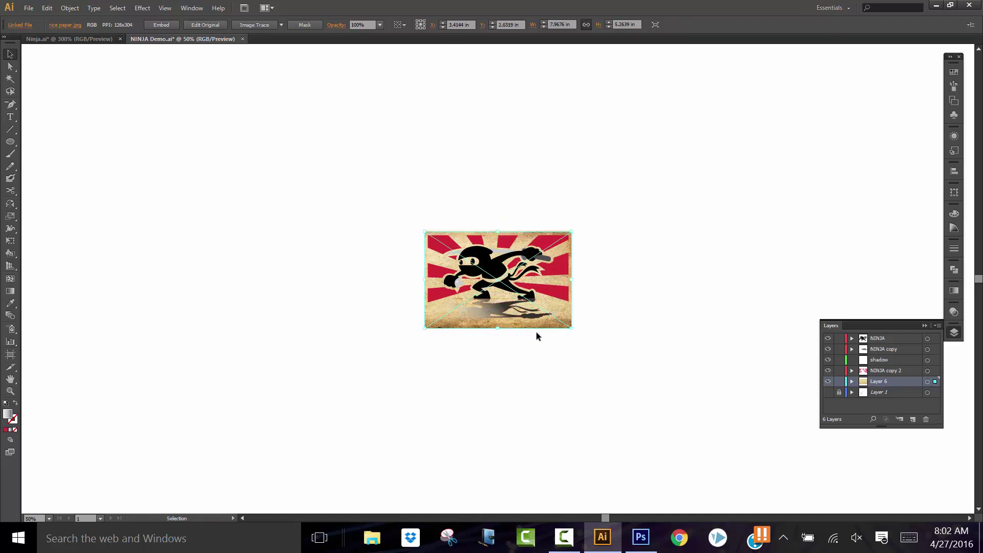
{"action": "key", "text": "z"}
{"action": "left_click_drag", "start_coordinate": [415, 217], "coordinate": [580, 336]}
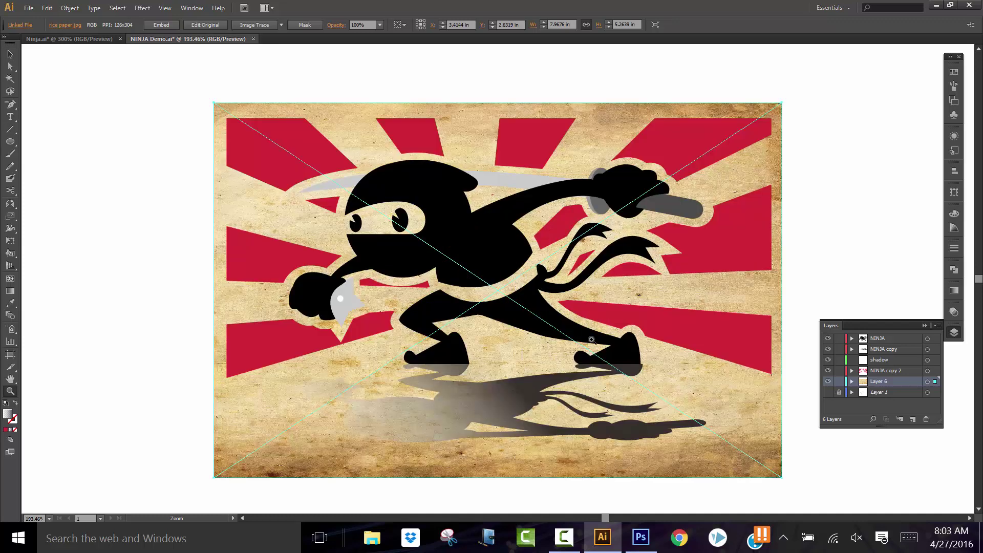
Hide the shadow layer, move it below NINJA copy 2, and delete it from the Layers menu
{"action": "left_click", "coordinate": [886, 370]}
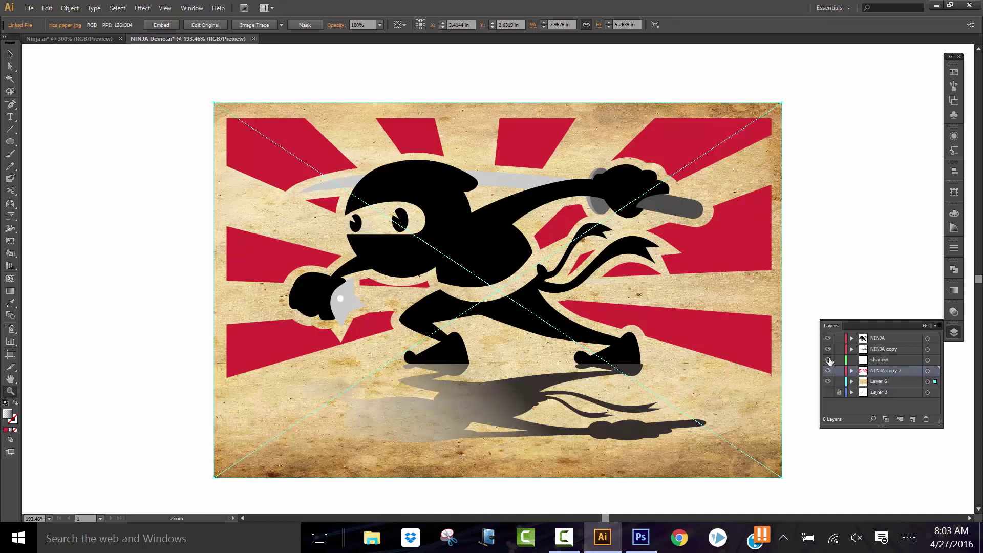
{"action": "left_click", "coordinate": [828, 360]}
{"action": "left_click_drag", "start_coordinate": [877, 359], "coordinate": [879, 374]}
{"action": "left_click", "coordinate": [939, 326]}
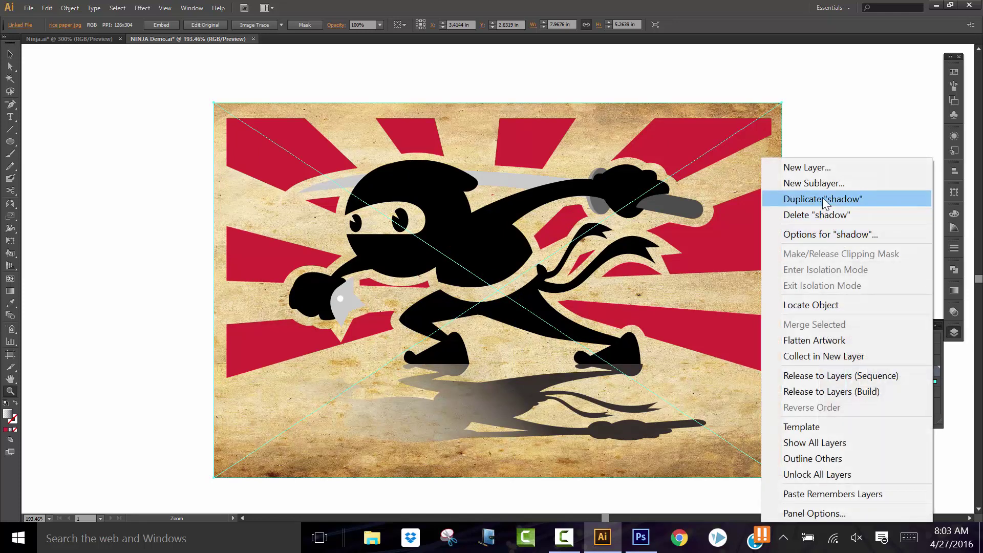
{"action": "left_click", "coordinate": [825, 215]}
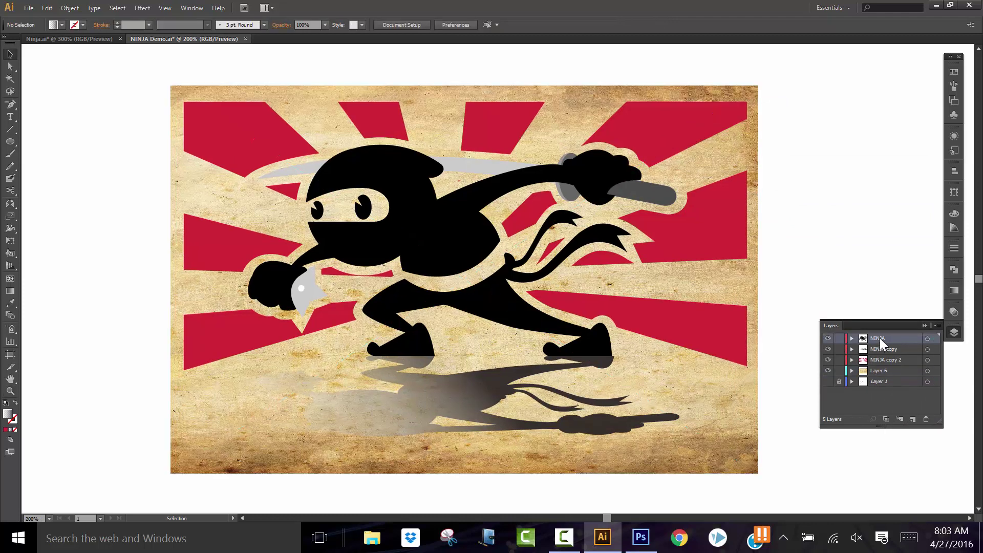
{"action": "left_click", "coordinate": [927, 338]}
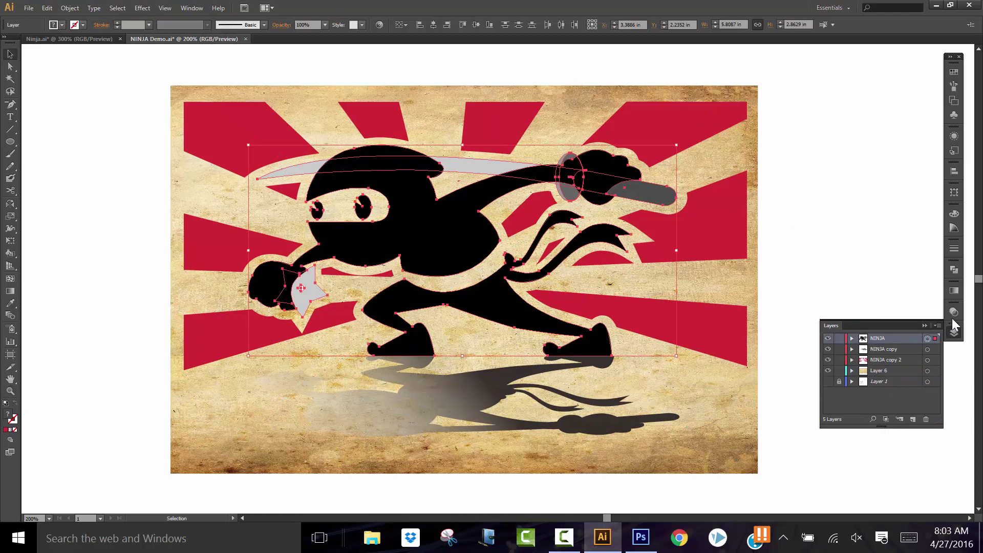
Set the ninja artwork's blend mode to Multiply
{"action": "left_click", "coordinate": [955, 313]}
{"action": "left_click", "coordinate": [854, 318]}
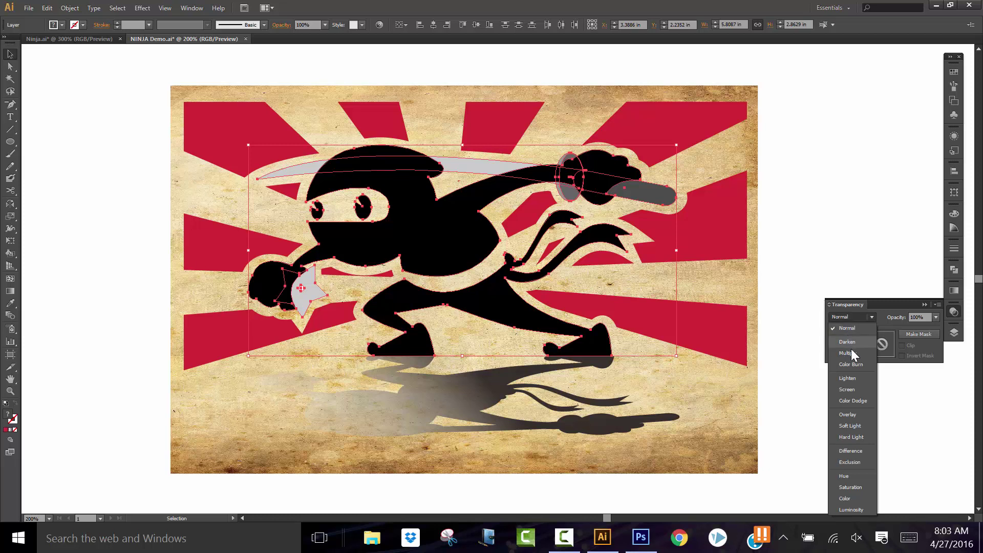
{"action": "left_click", "coordinate": [852, 349]}
Target the reflected shadow on the NINJA copy layer and set it to Multiply
{"action": "left_click", "coordinate": [954, 333]}
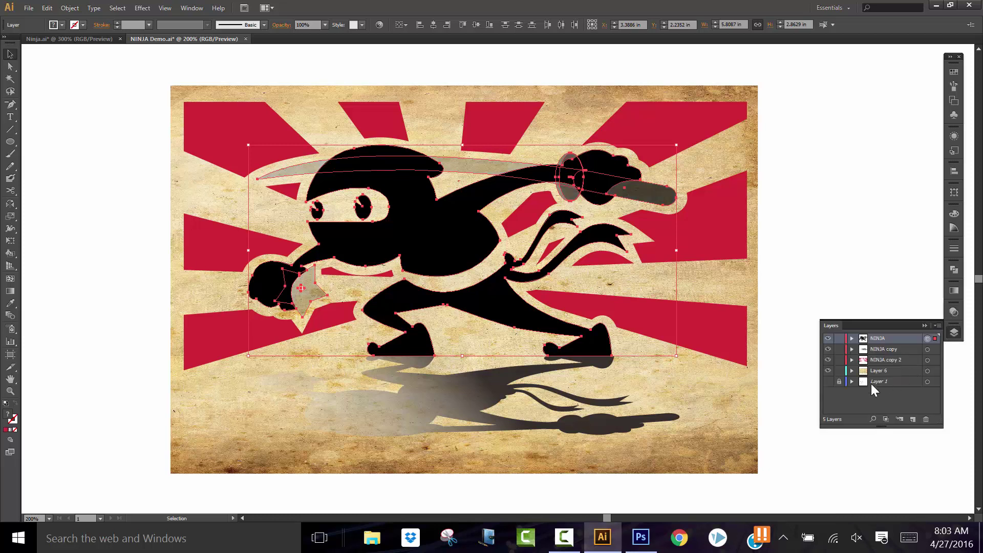
{"action": "left_click", "coordinate": [886, 348]}
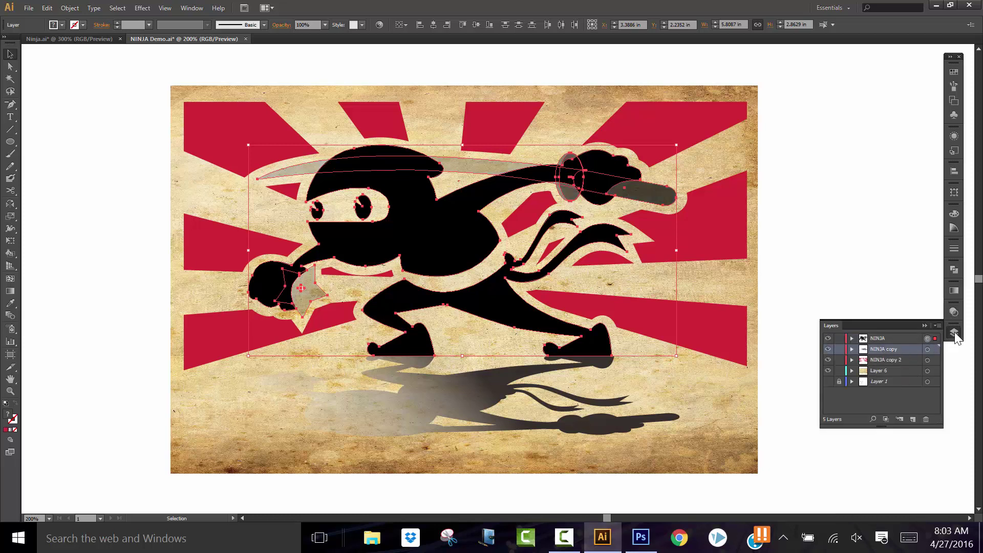
{"action": "left_click", "coordinate": [928, 350]}
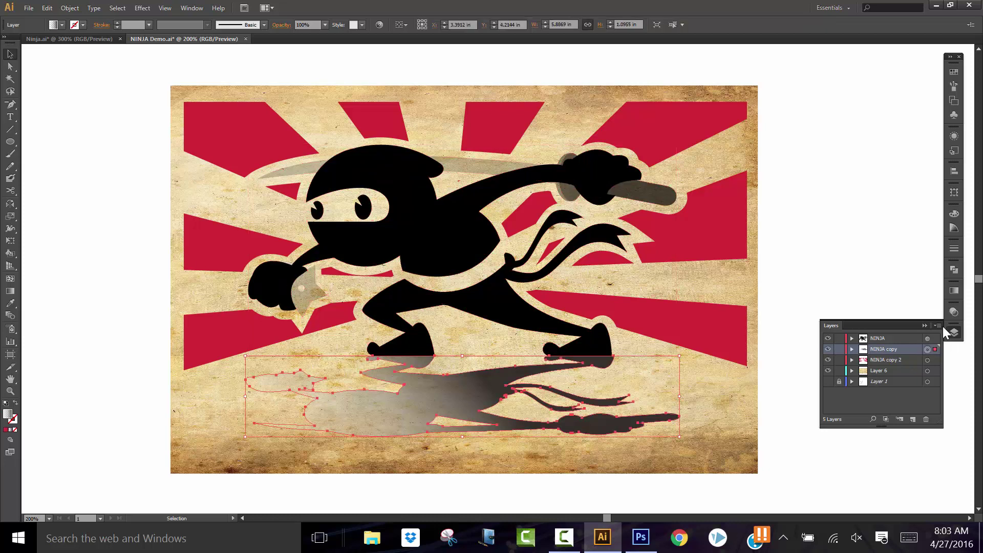
{"action": "left_click", "coordinate": [952, 313]}
{"action": "left_click", "coordinate": [872, 316]}
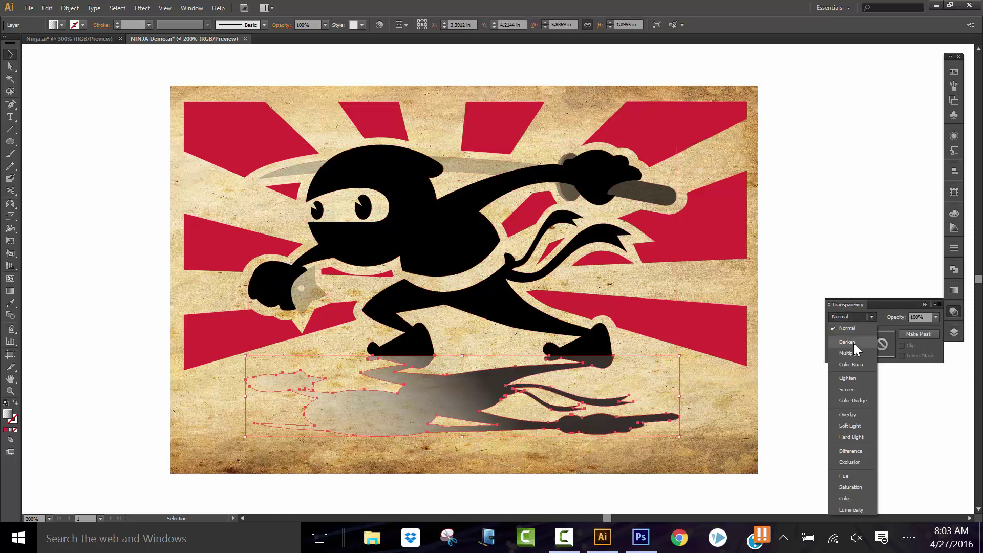
{"action": "left_click", "coordinate": [853, 352]}
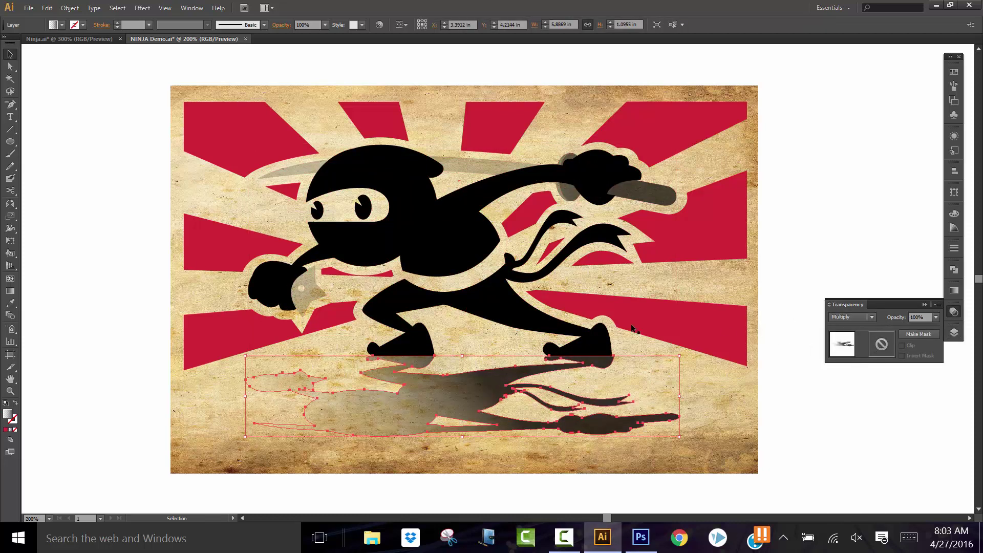
Apply Multiply on the NINJA copy 2 layer and select the red rays artwork
{"action": "left_click", "coordinate": [954, 334]}
{"action": "left_click", "coordinate": [886, 361]}
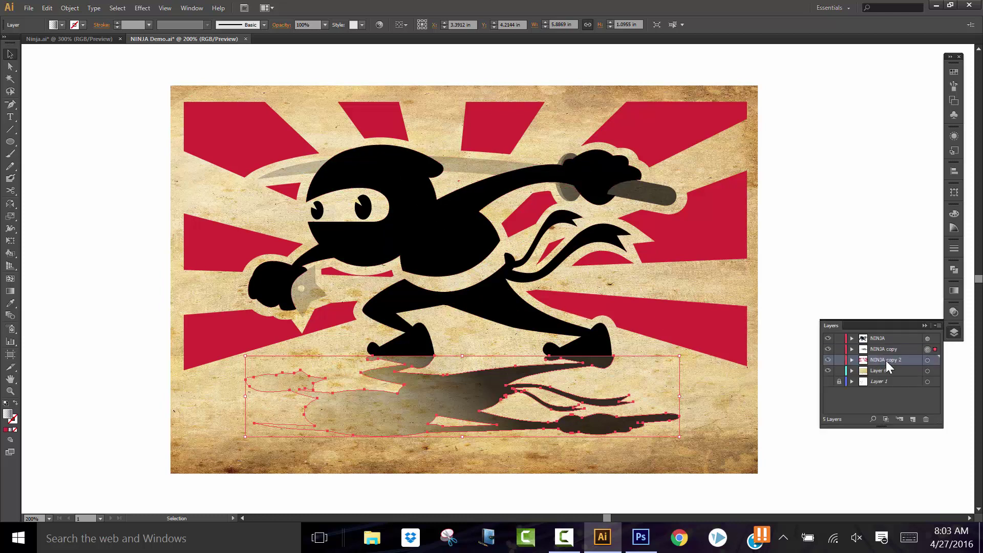
{"action": "left_click", "coordinate": [954, 312]}
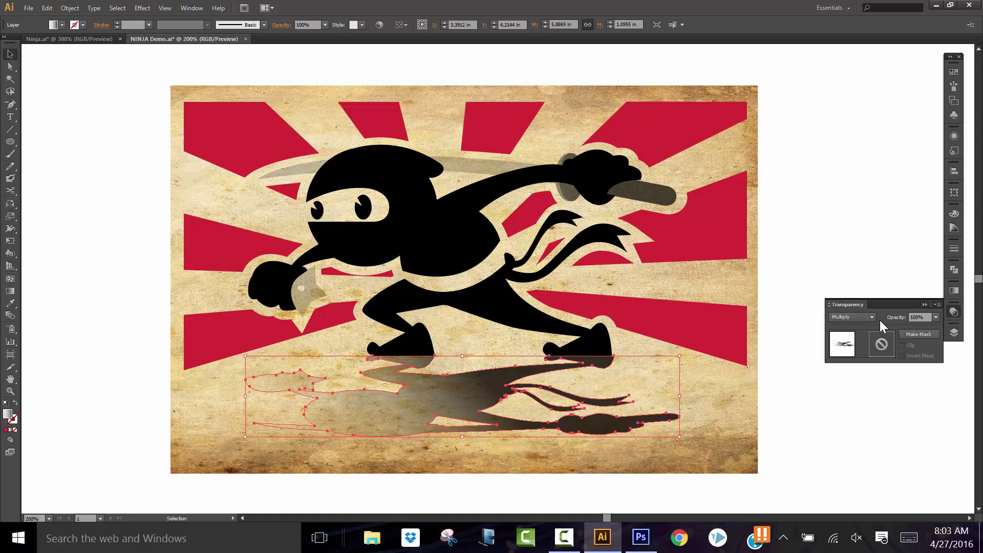
{"action": "left_click", "coordinate": [863, 322]}
{"action": "left_click", "coordinate": [850, 352]}
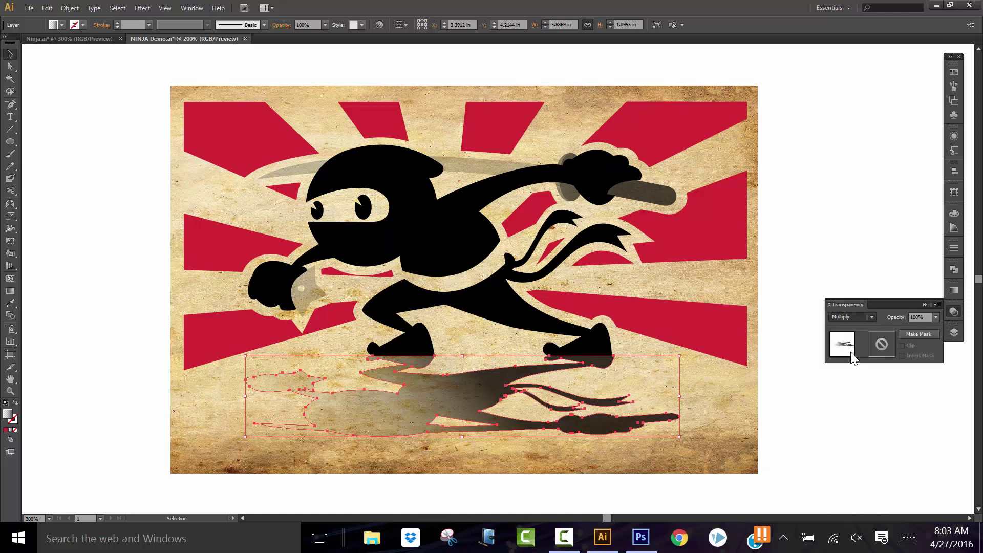
{"action": "left_click", "coordinate": [954, 333]}
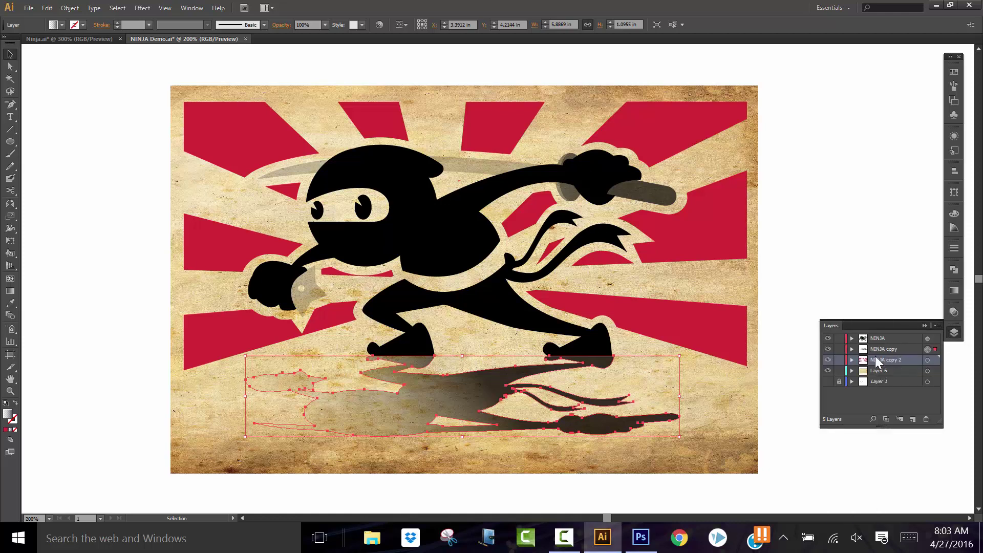
{"action": "left_click", "coordinate": [928, 360]}
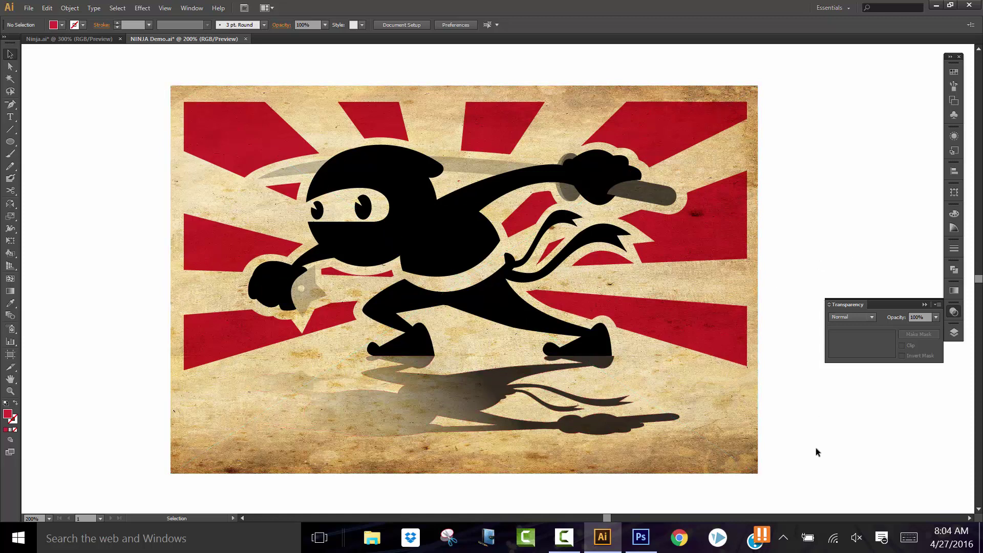
Export the artwork through Save for Web as PNG-24, saved as 'NINJA-paper 2'
{"action": "left_click", "coordinate": [28, 7]}
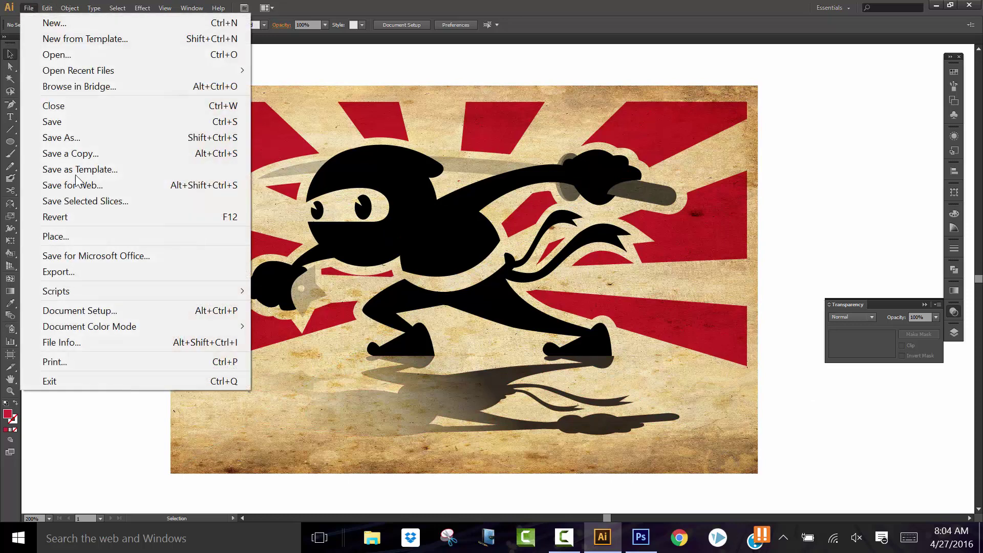
{"action": "left_click", "coordinate": [77, 186]}
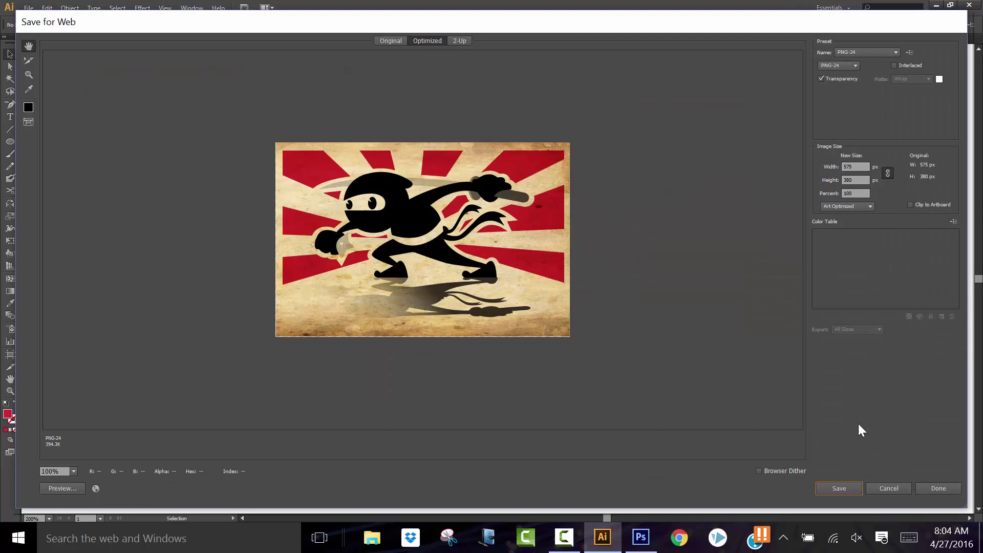
{"action": "left_click", "coordinate": [838, 488]}
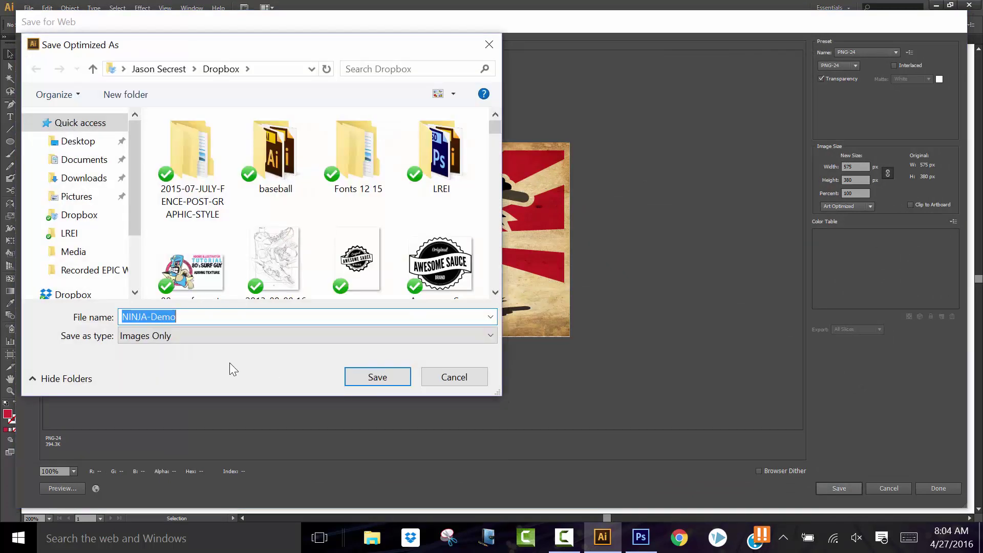
{"action": "left_click", "coordinate": [177, 317]}
{"action": "key", "text": "BackSpace"}
{"action": "key", "text": "BackSpace"}
{"action": "key", "text": "BackSpace"}
{"action": "key", "text": "BackSpace"}
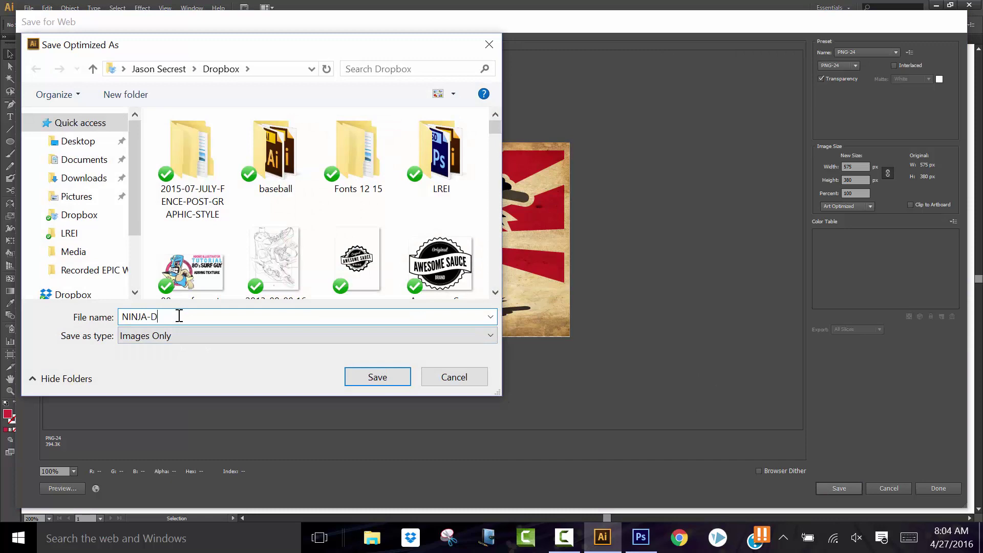
{"action": "type", "text": "paper 2"}
{"action": "left_click", "coordinate": [378, 377]}
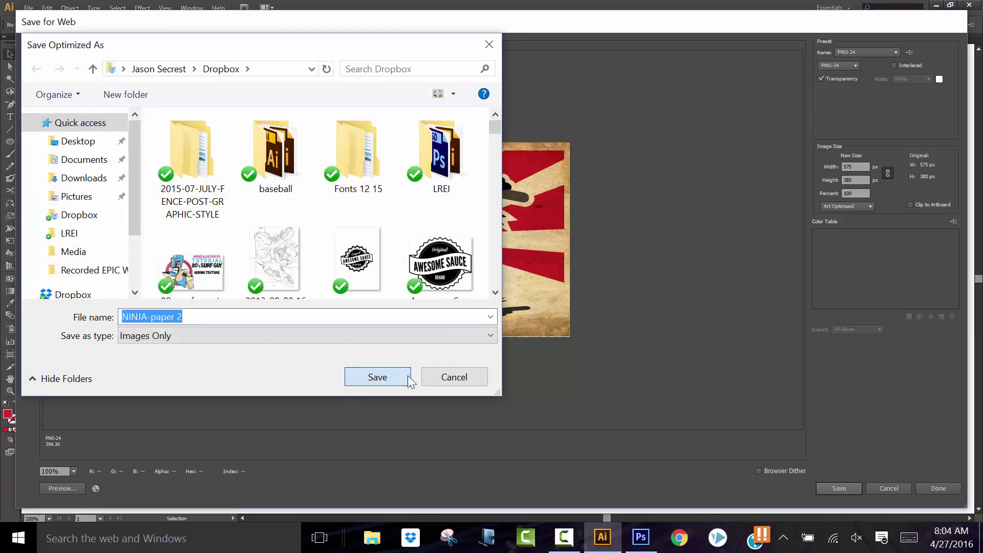